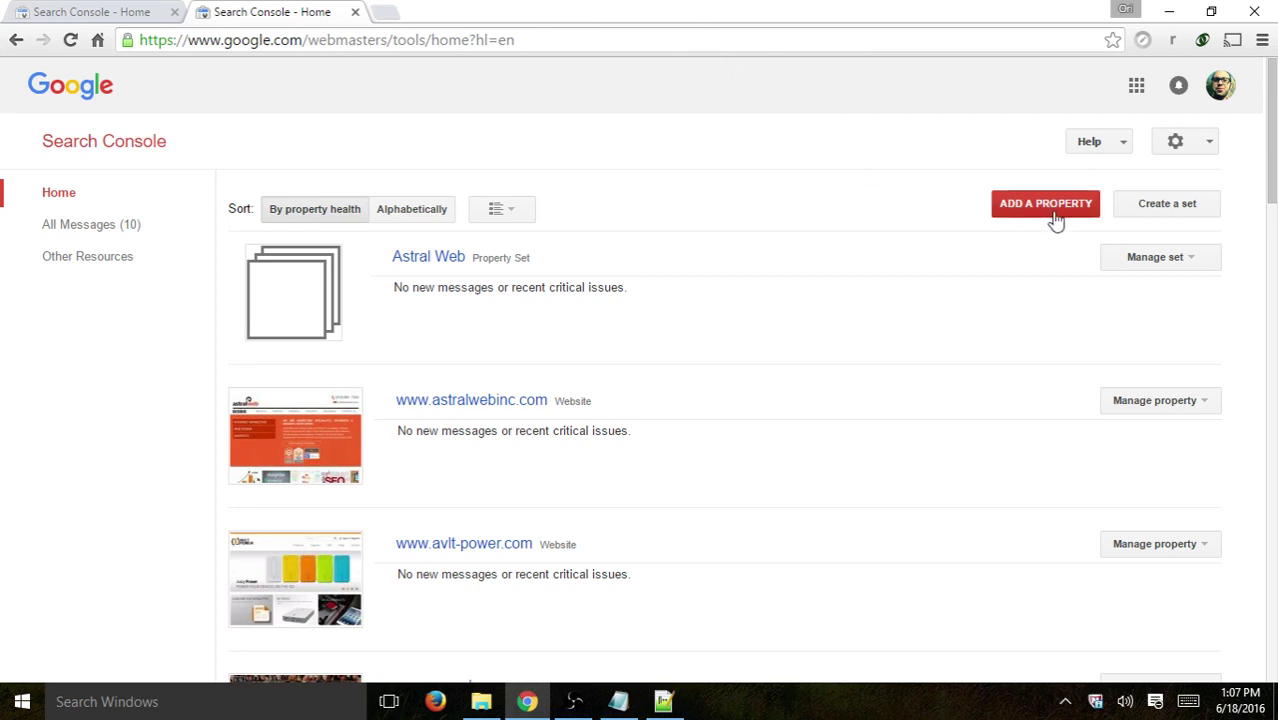
left_click_drag(224, 40, 386, 40)
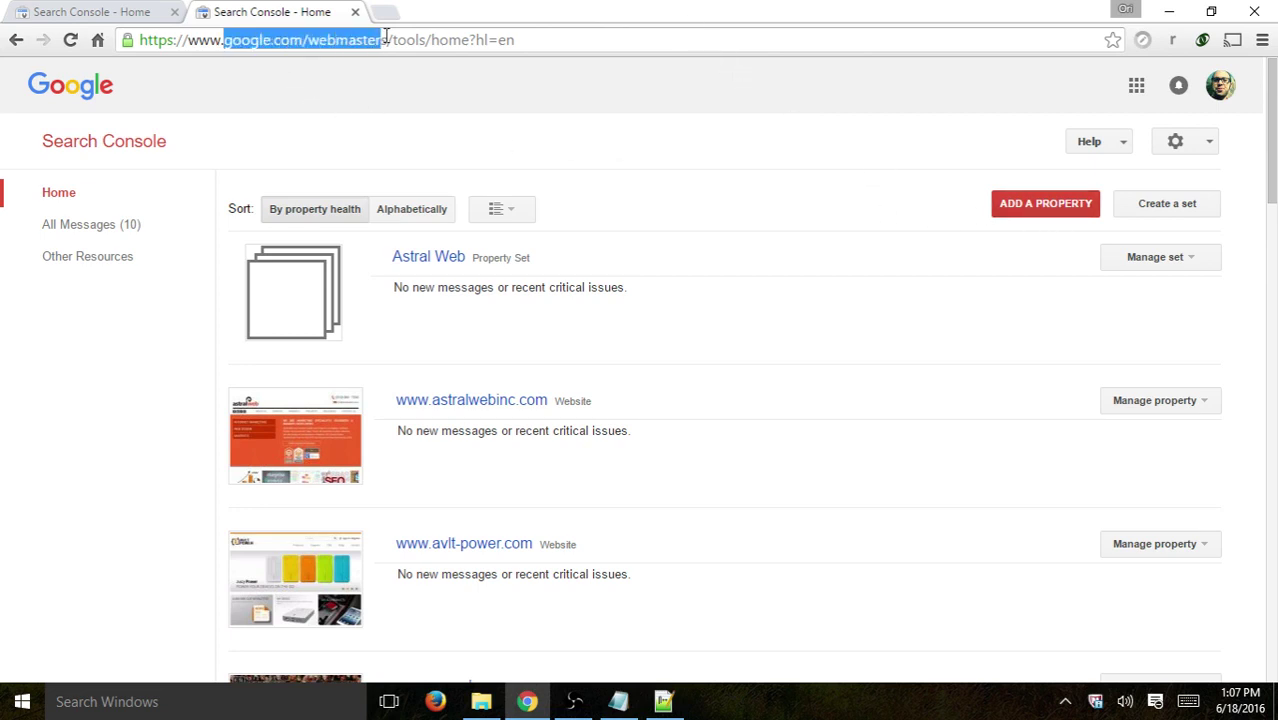
left_click(1052, 211)
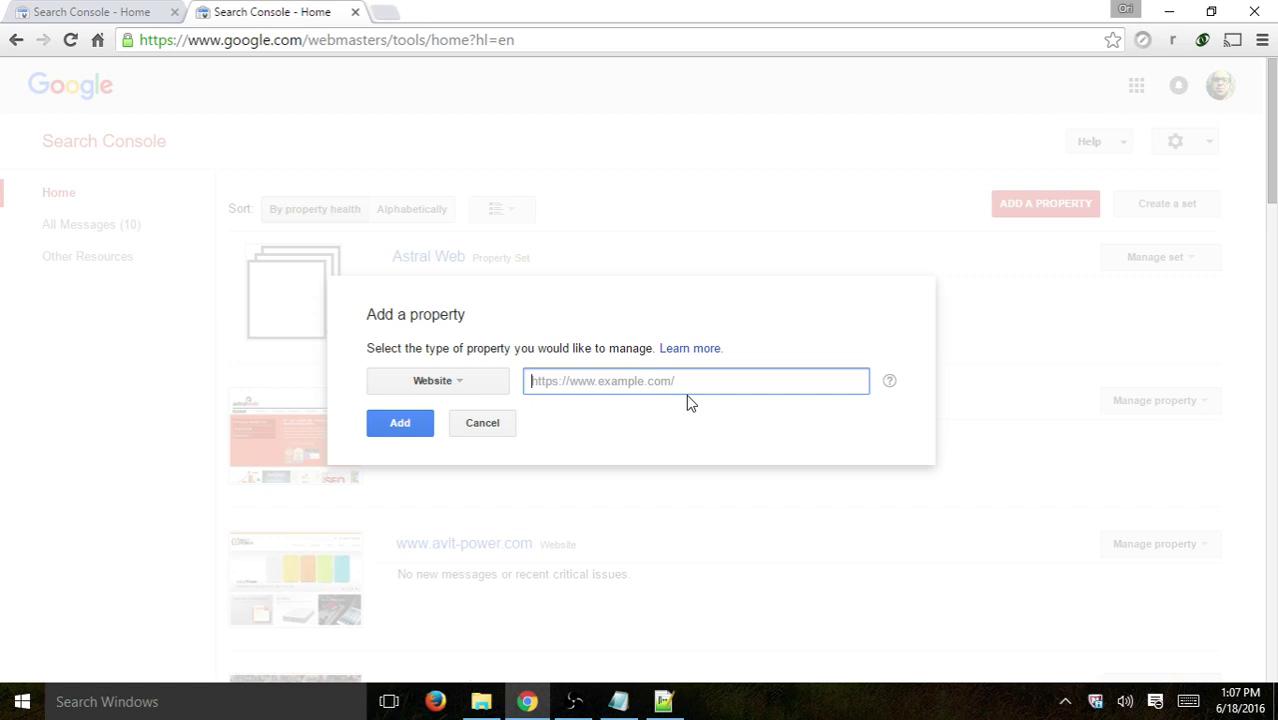
type("http://www.")
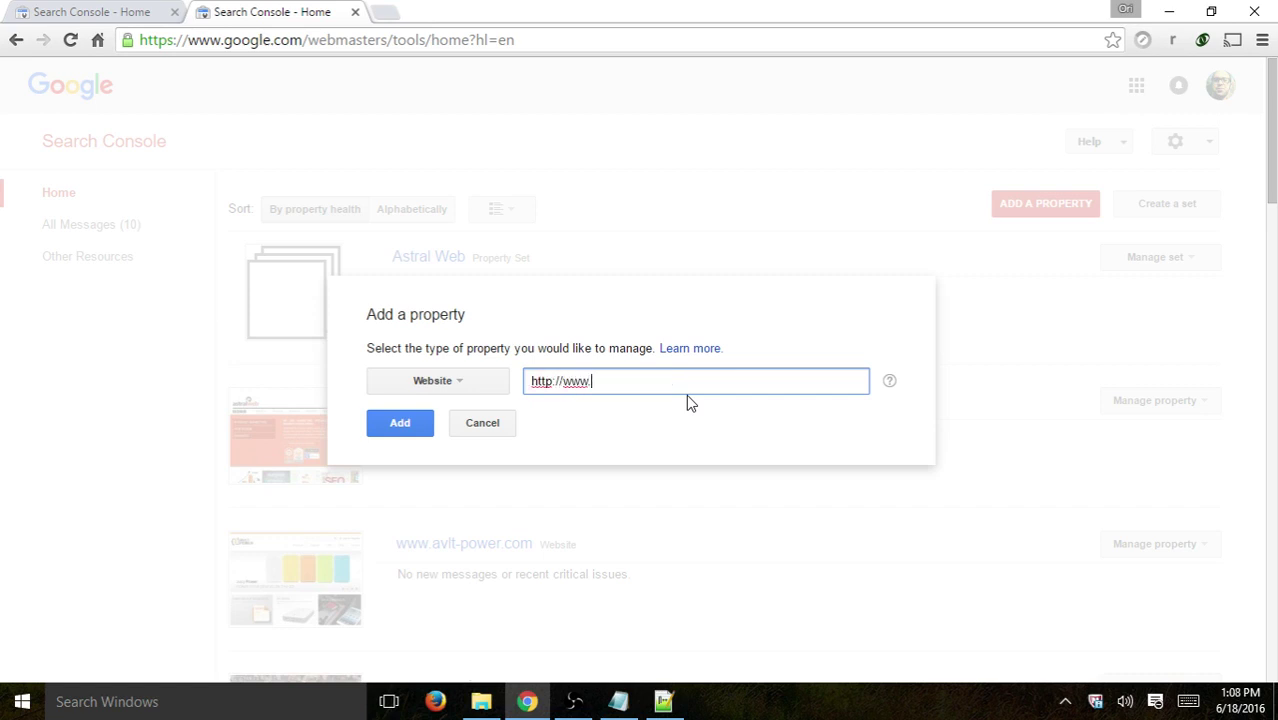
type("yahoo.com")
left_click(386, 431)
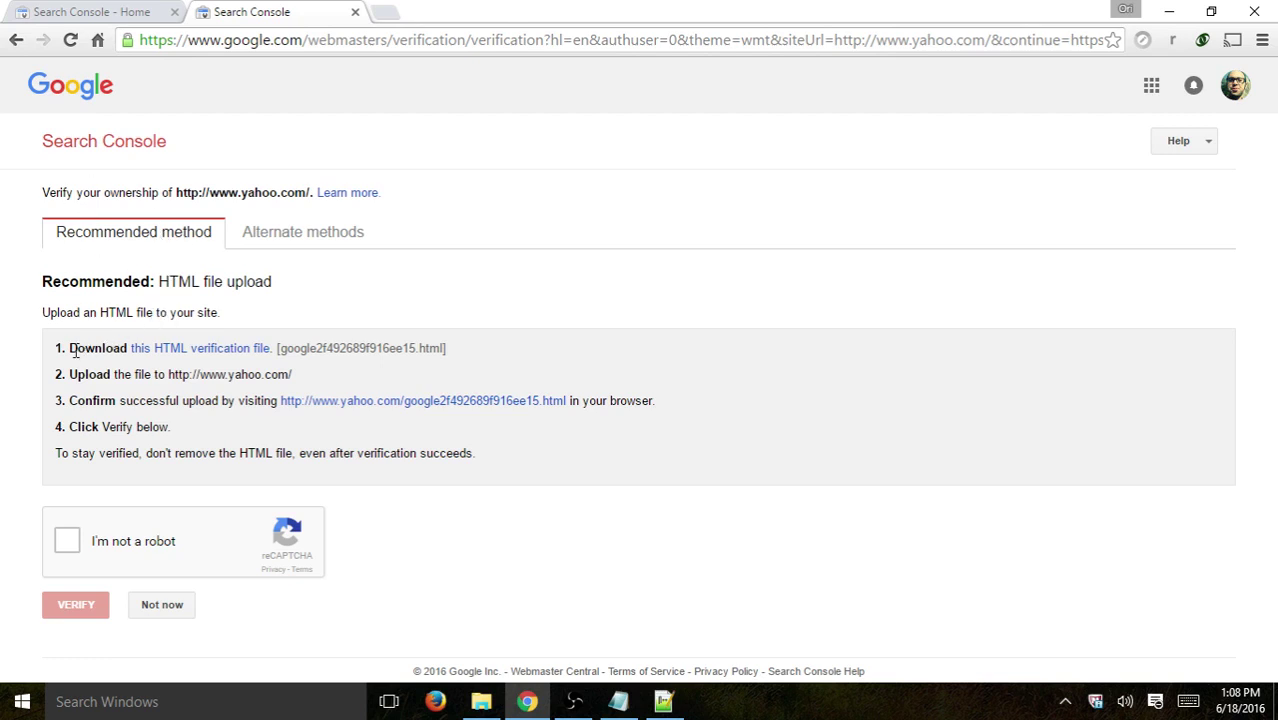
Review the recommended HTML file upload and the alternate ownership verification methods for the new property, and skip verification for now.
left_click_drag(76, 349, 403, 351)
left_click(403, 351)
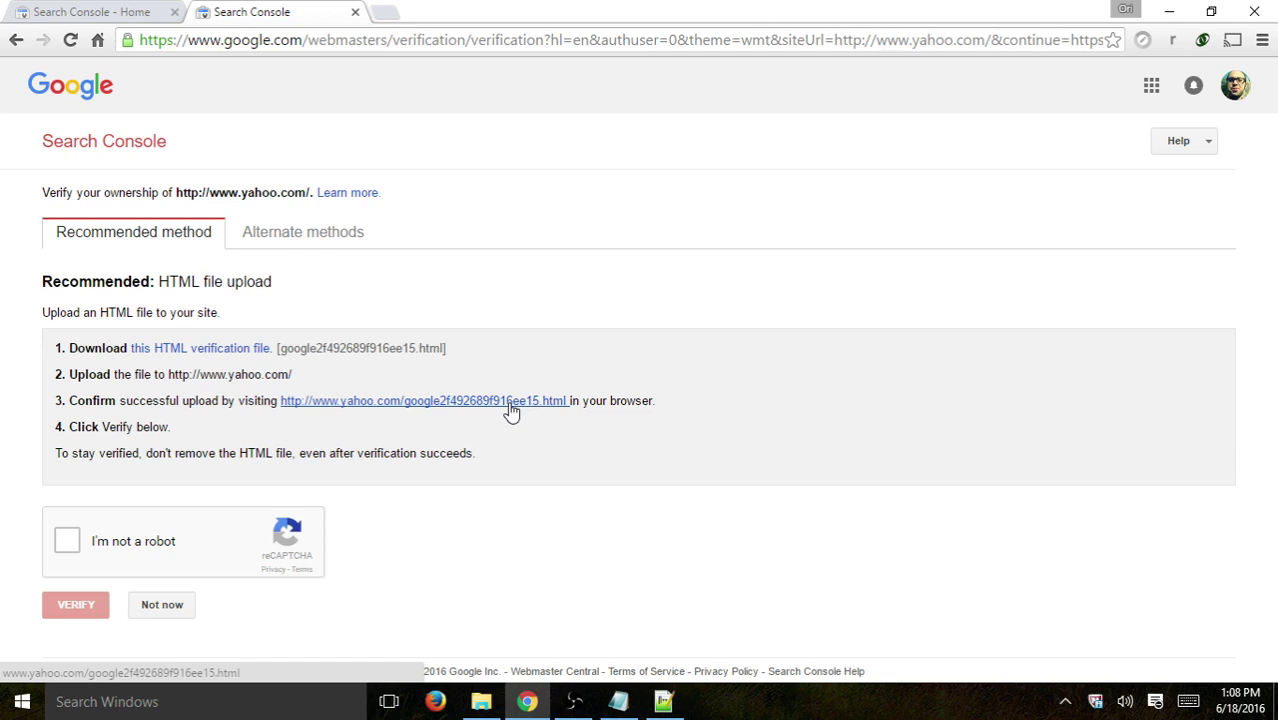
left_click(331, 246)
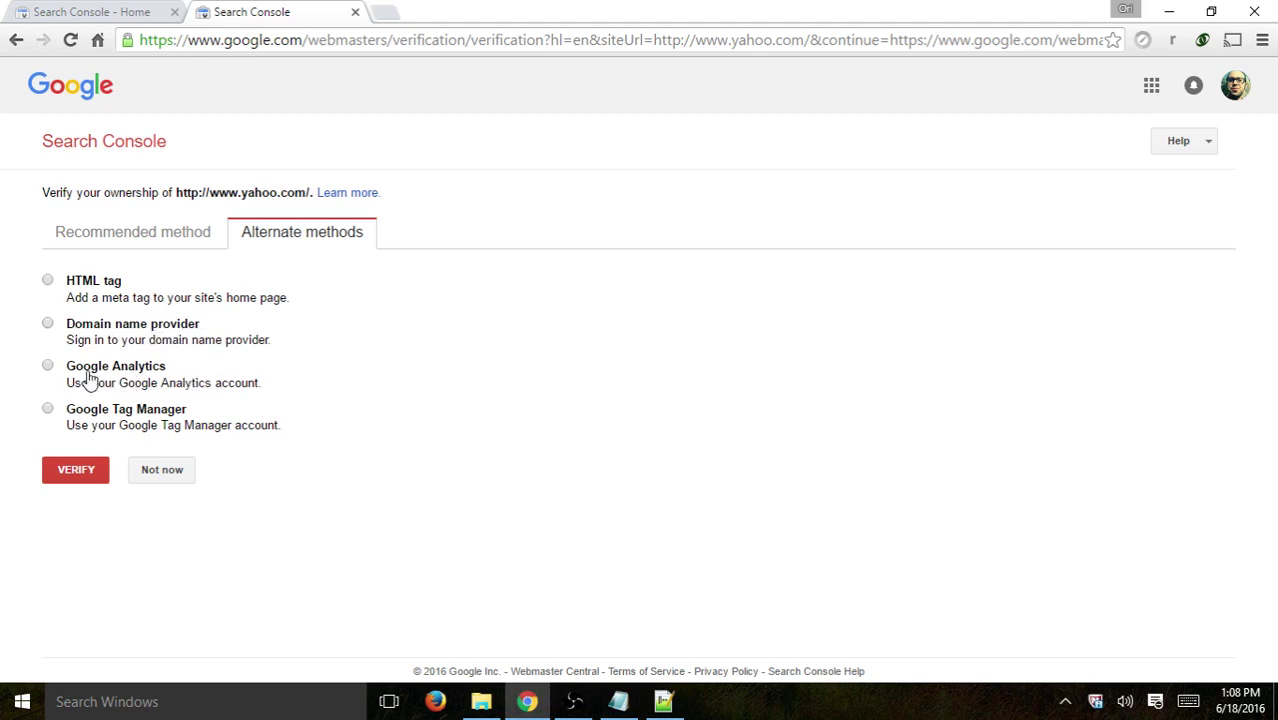
left_click(176, 473)
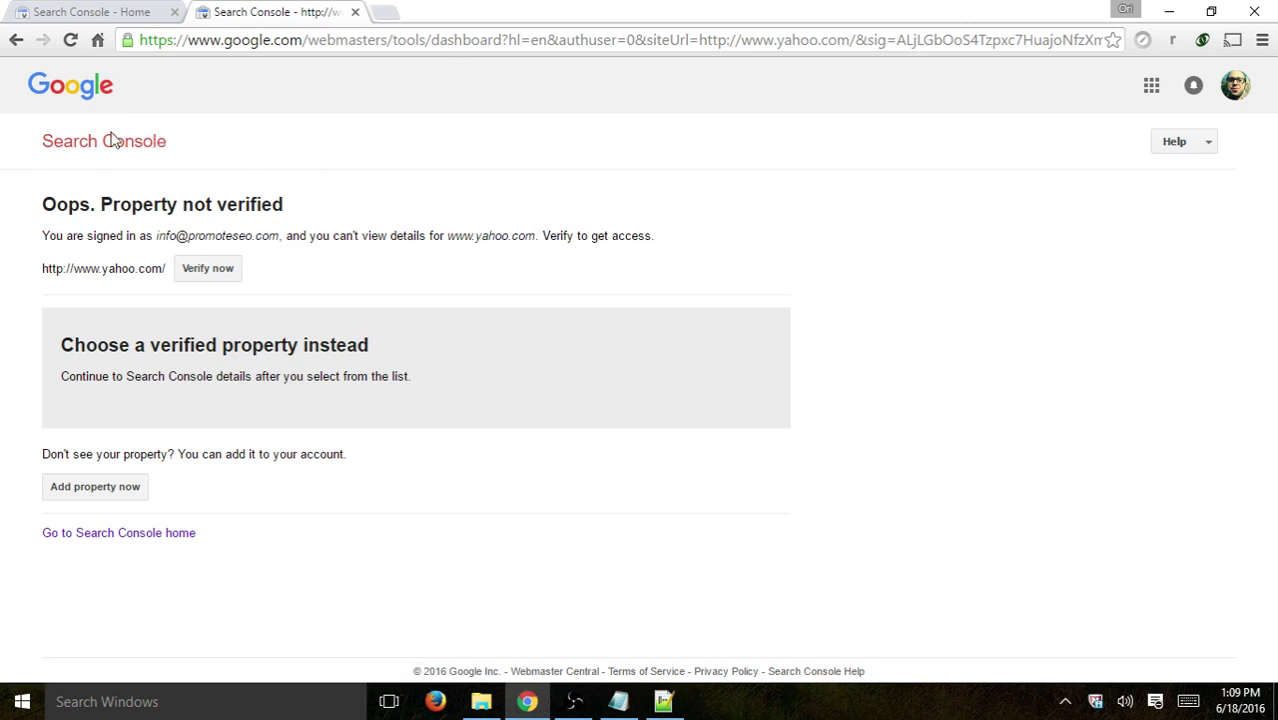
left_click(105, 141)
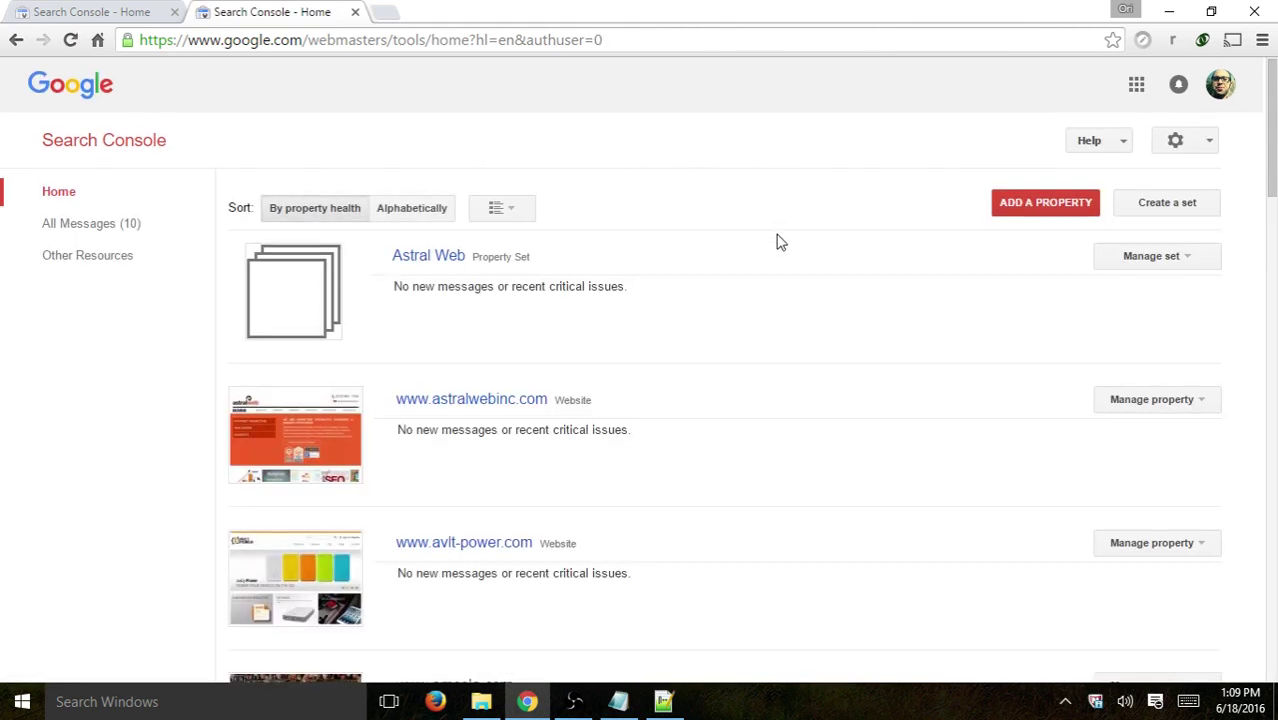
scroll(779, 240, "down", 4)
scroll(779, 242, "down", 7)
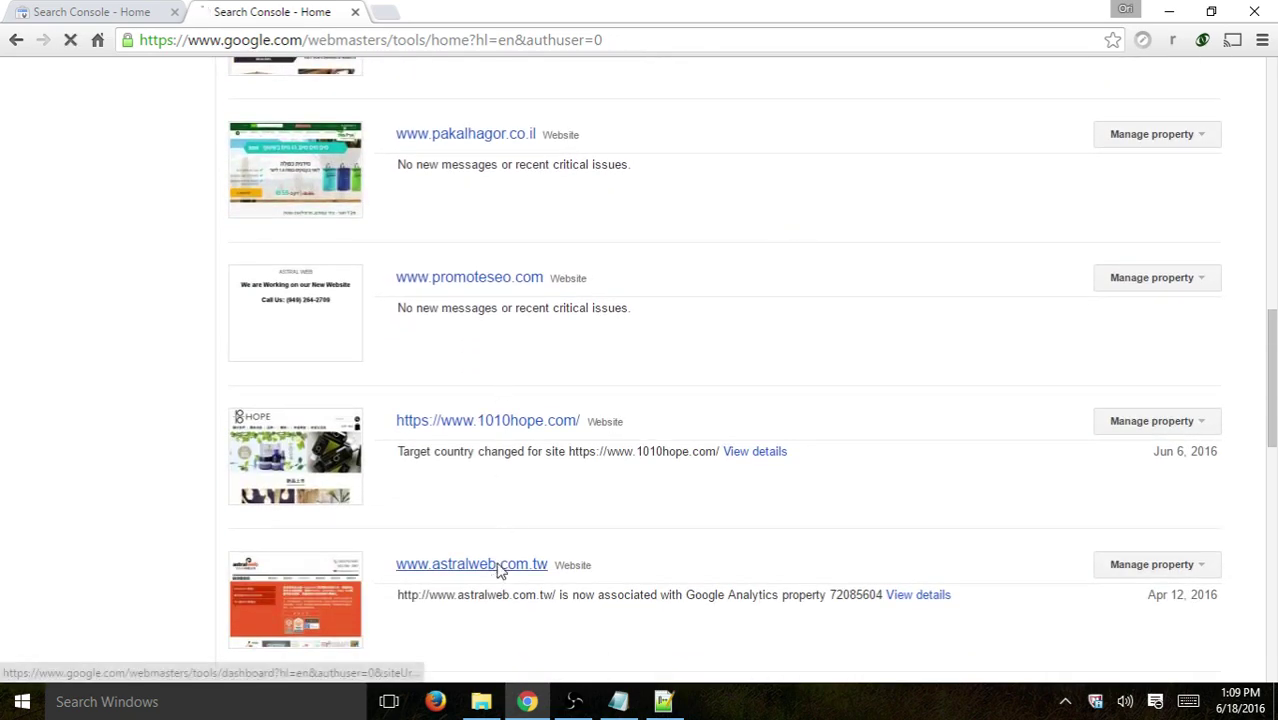
left_click(498, 566)
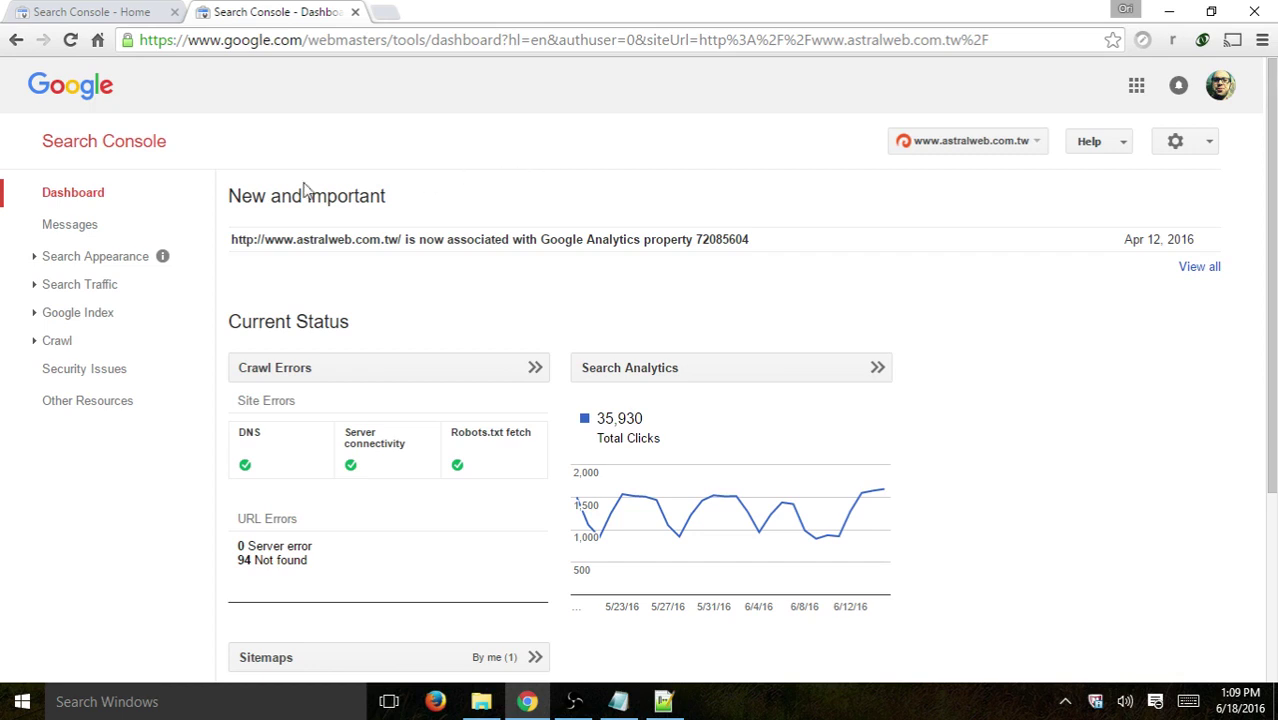
Read the site message about the Google Analytics property association and return to the dashboard.
left_click(126, 233)
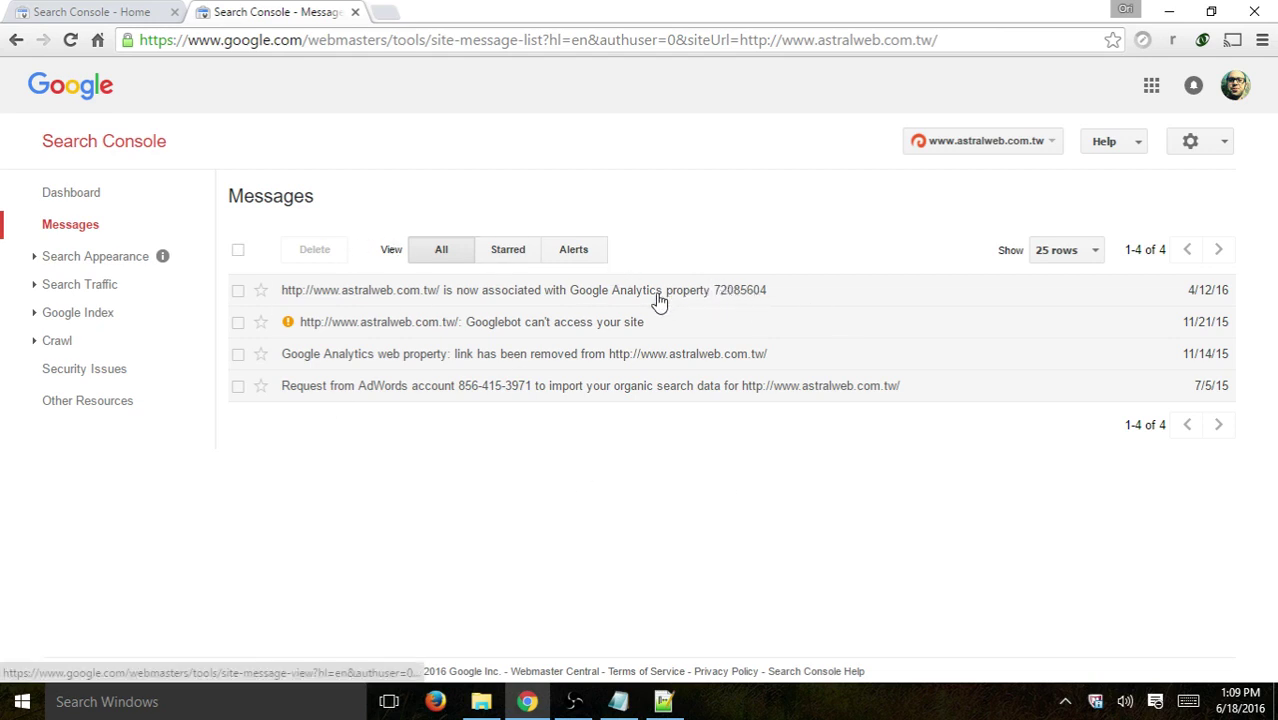
left_click(620, 296)
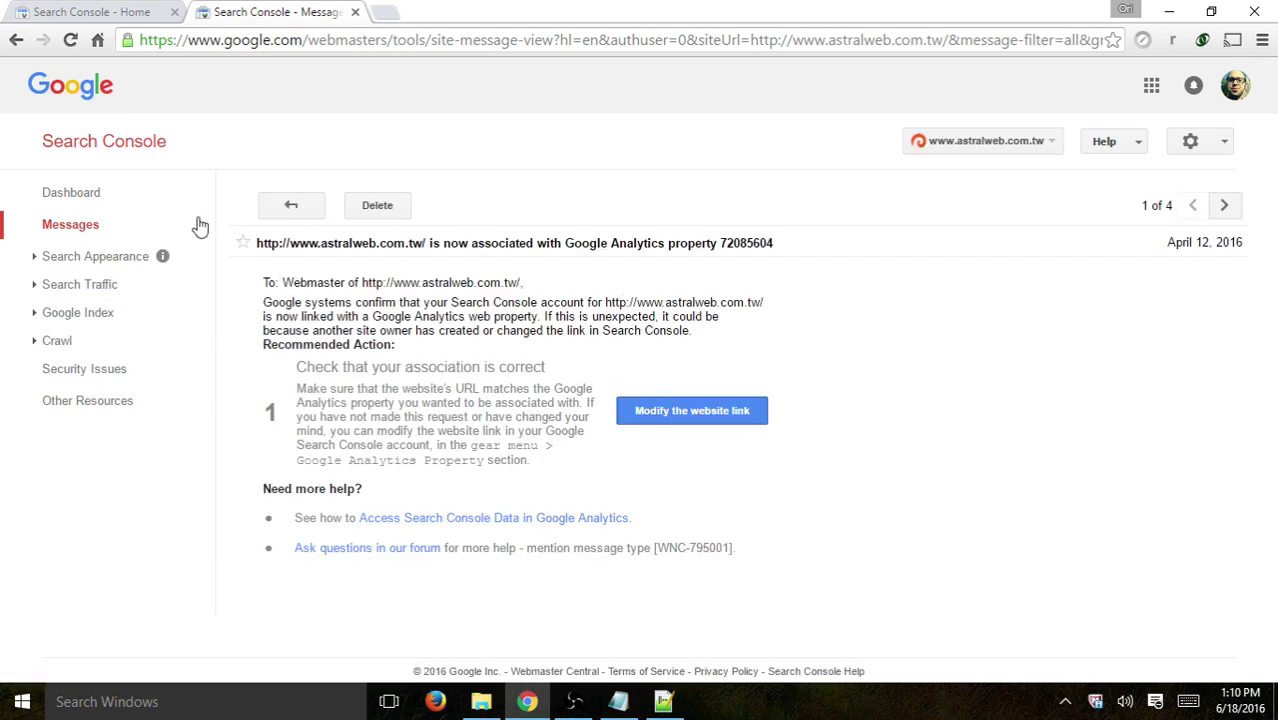
left_click(99, 195)
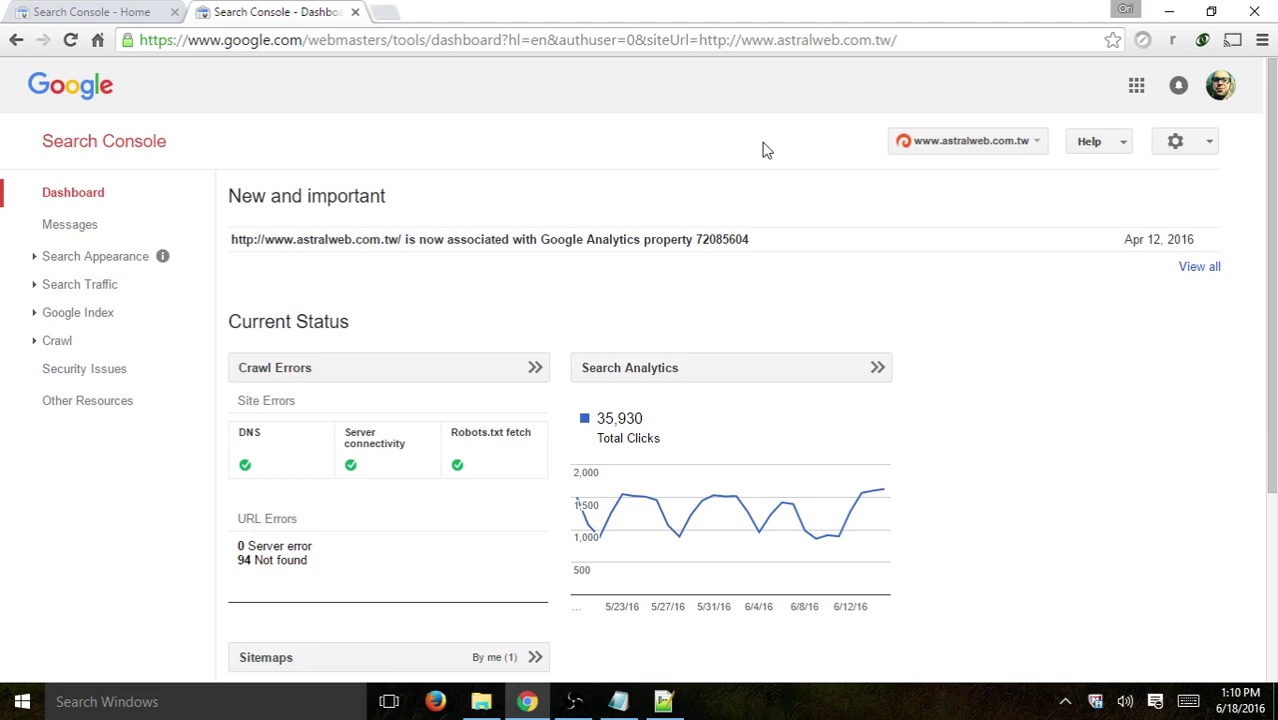
Examine the dashboard's current status overview, covering crawl errors, search analytics and sitemaps.
scroll(764, 149, "down", 1)
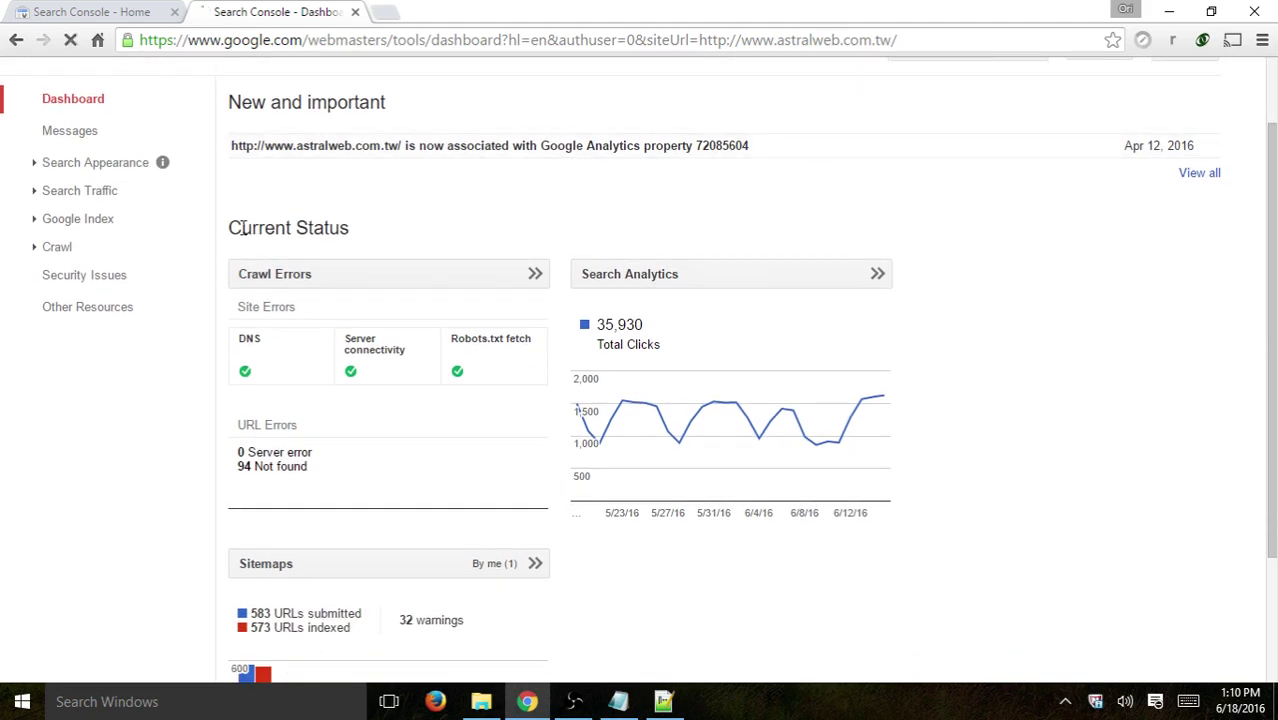
left_click_drag(231, 228, 359, 237)
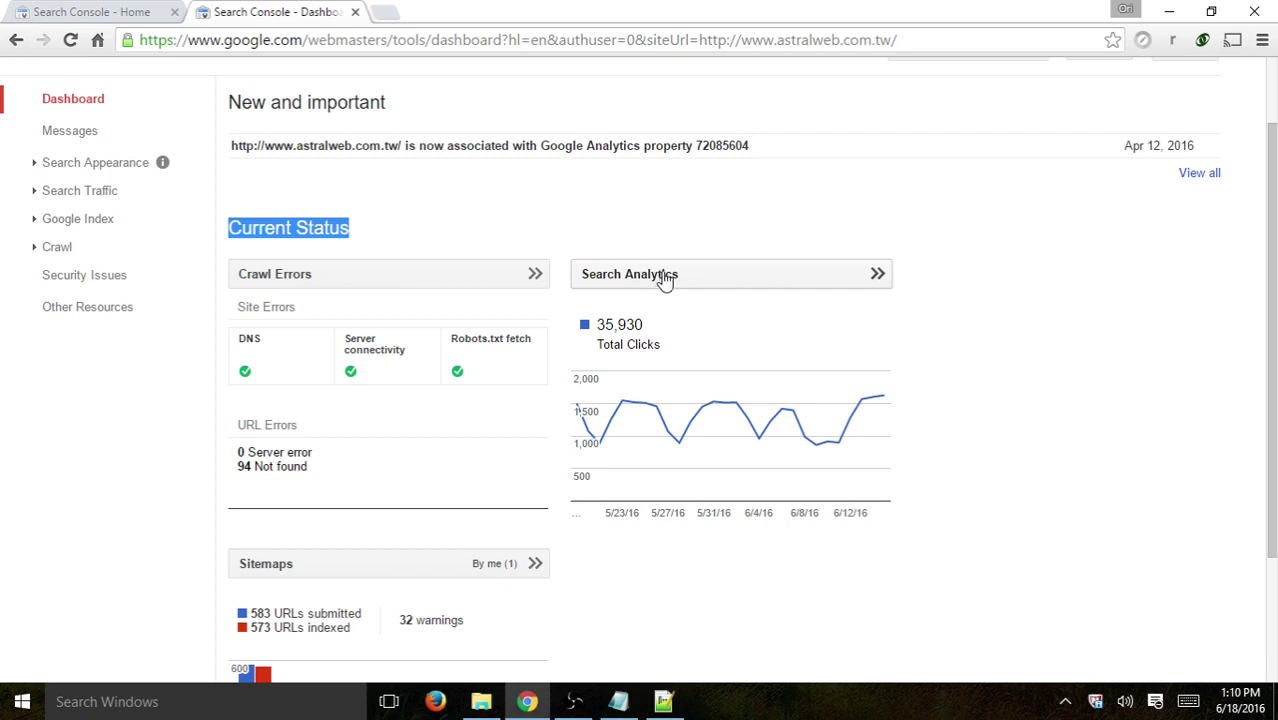
scroll(662, 280, "down", 3)
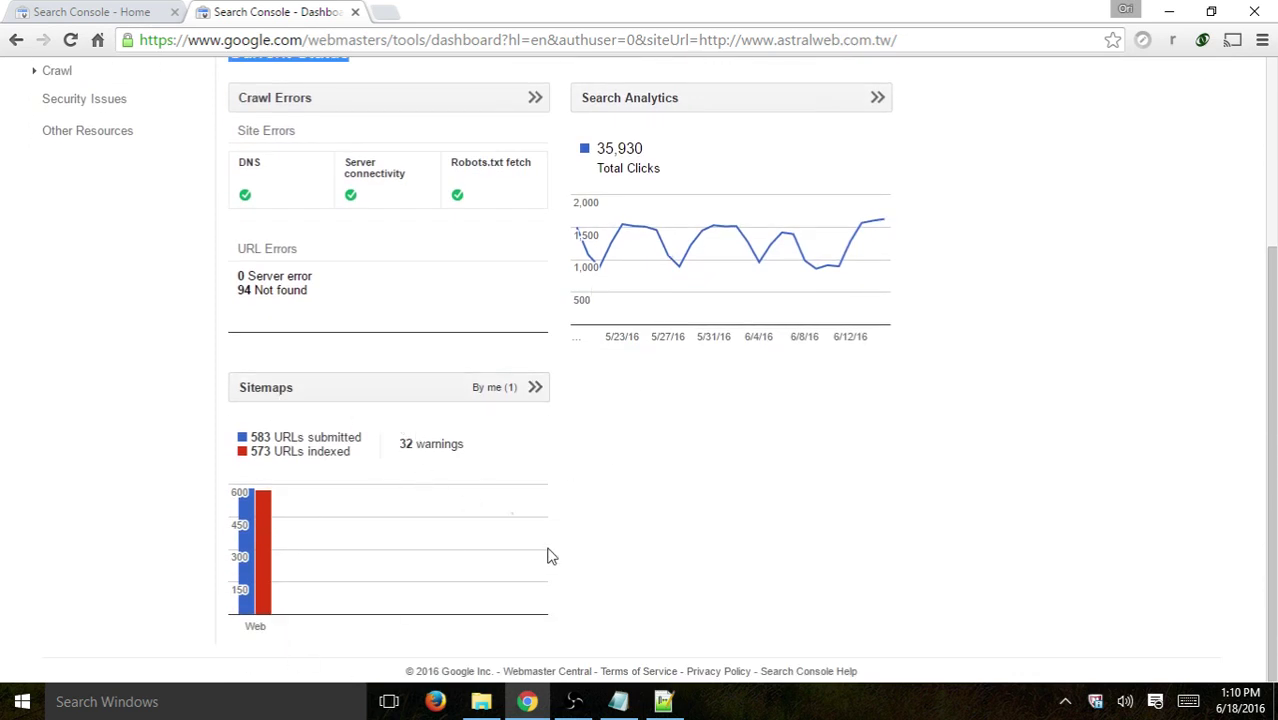
scroll(380, 420, "up", 3)
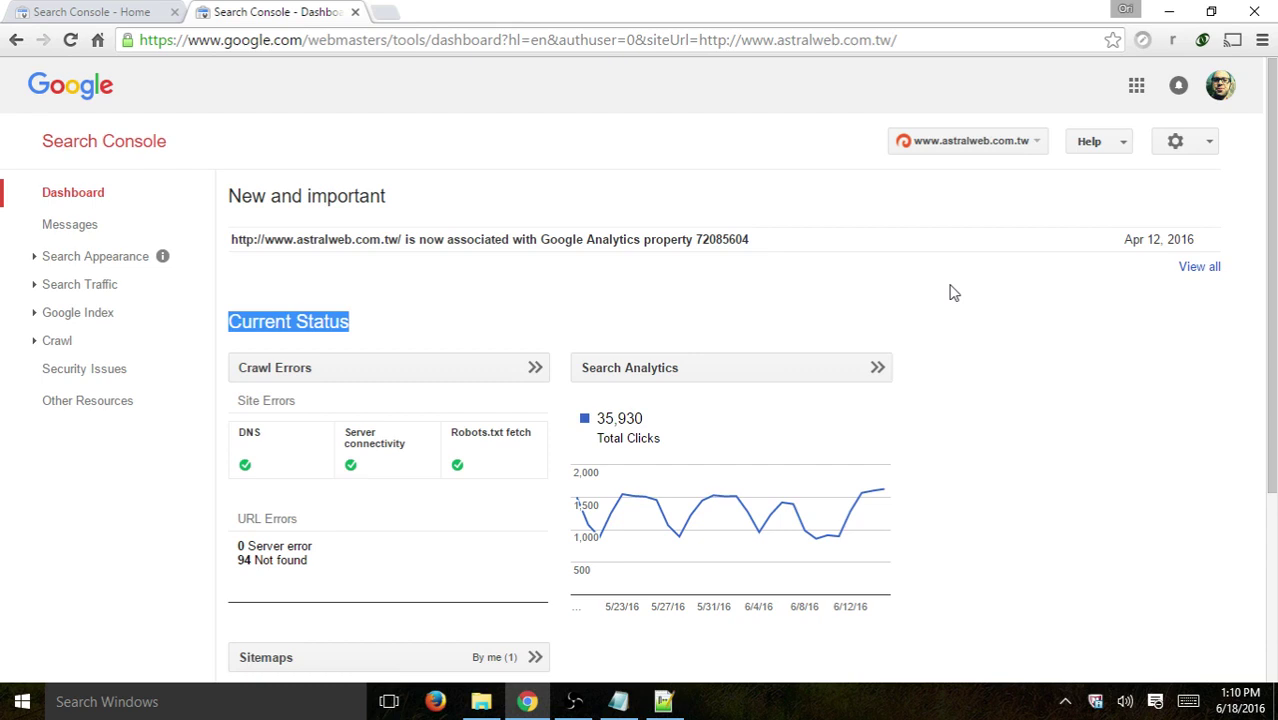
Check the email notification option in Search Console Preferences and go back to the site's dashboard.
left_click(1207, 146)
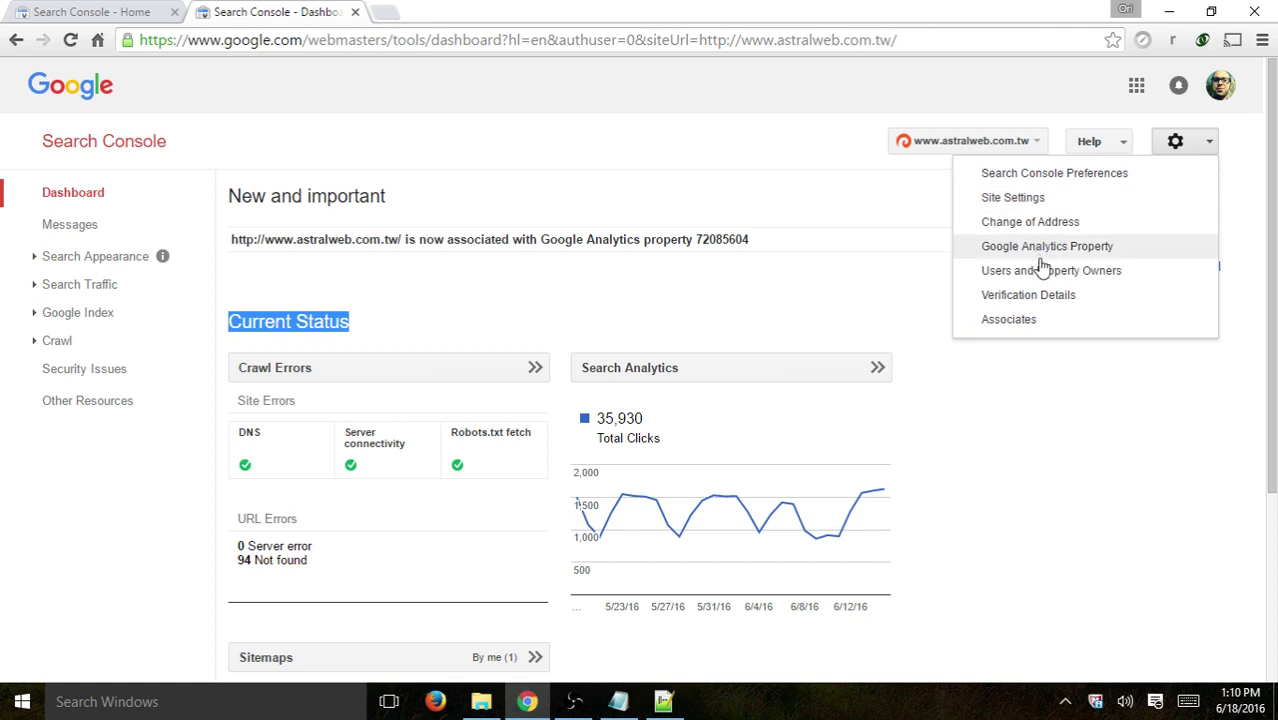
left_click(1067, 172)
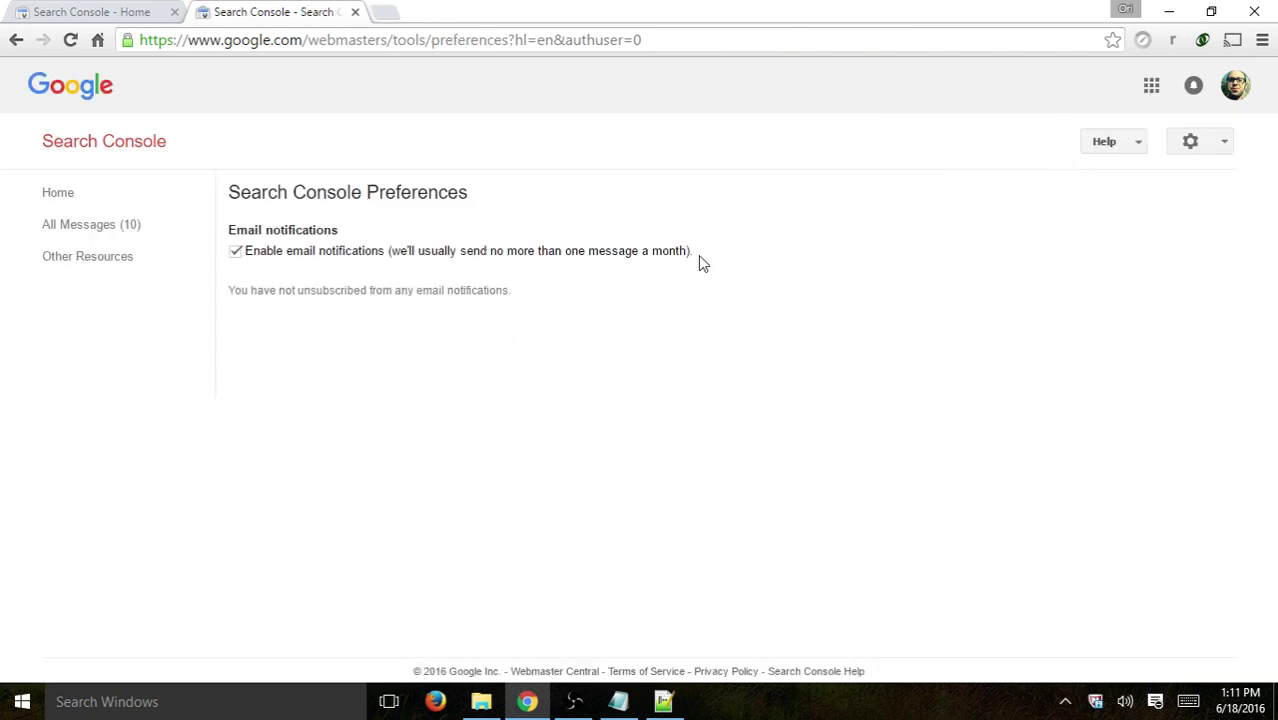
left_click_drag(733, 250, 274, 255)
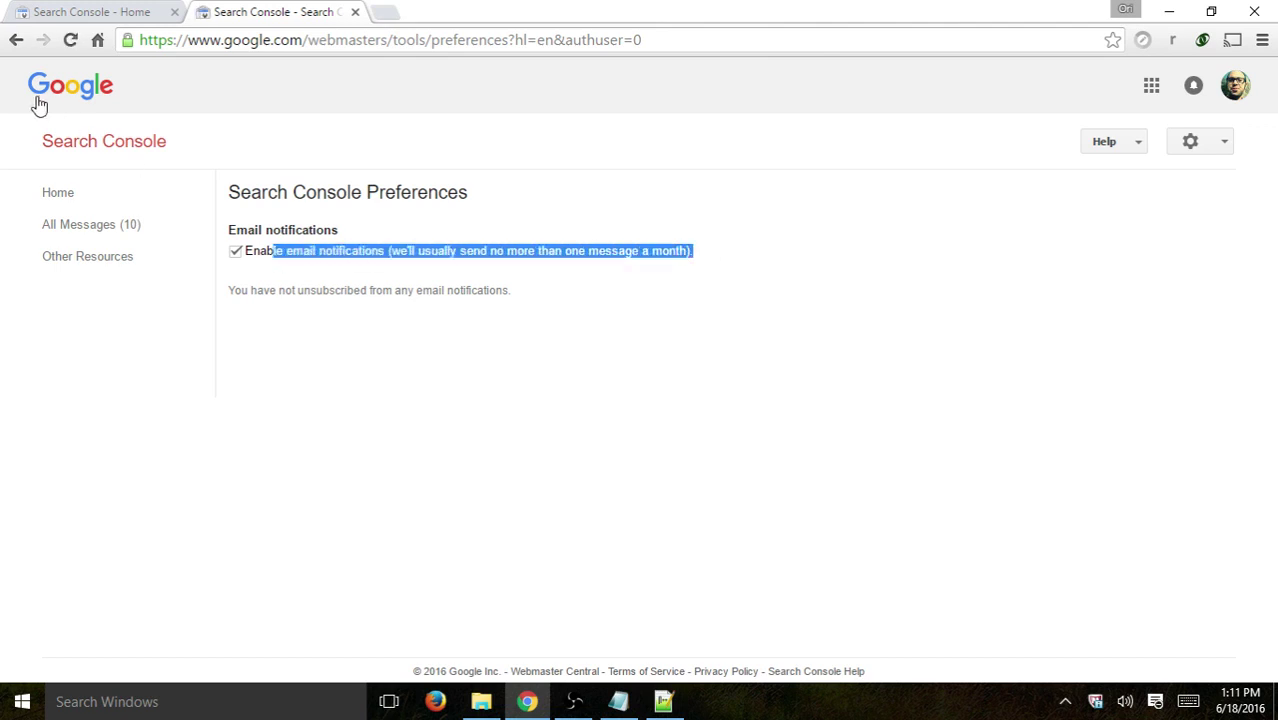
left_click(15, 42)
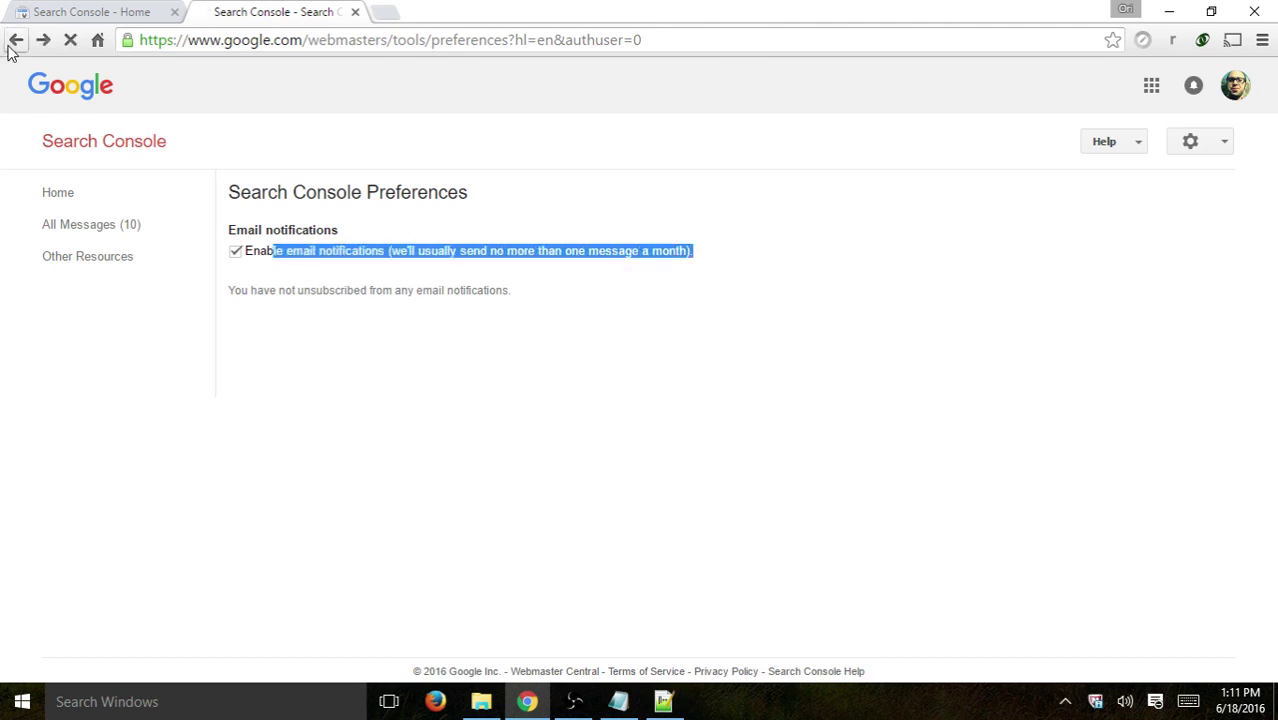
left_click(1213, 148)
left_click(1076, 201)
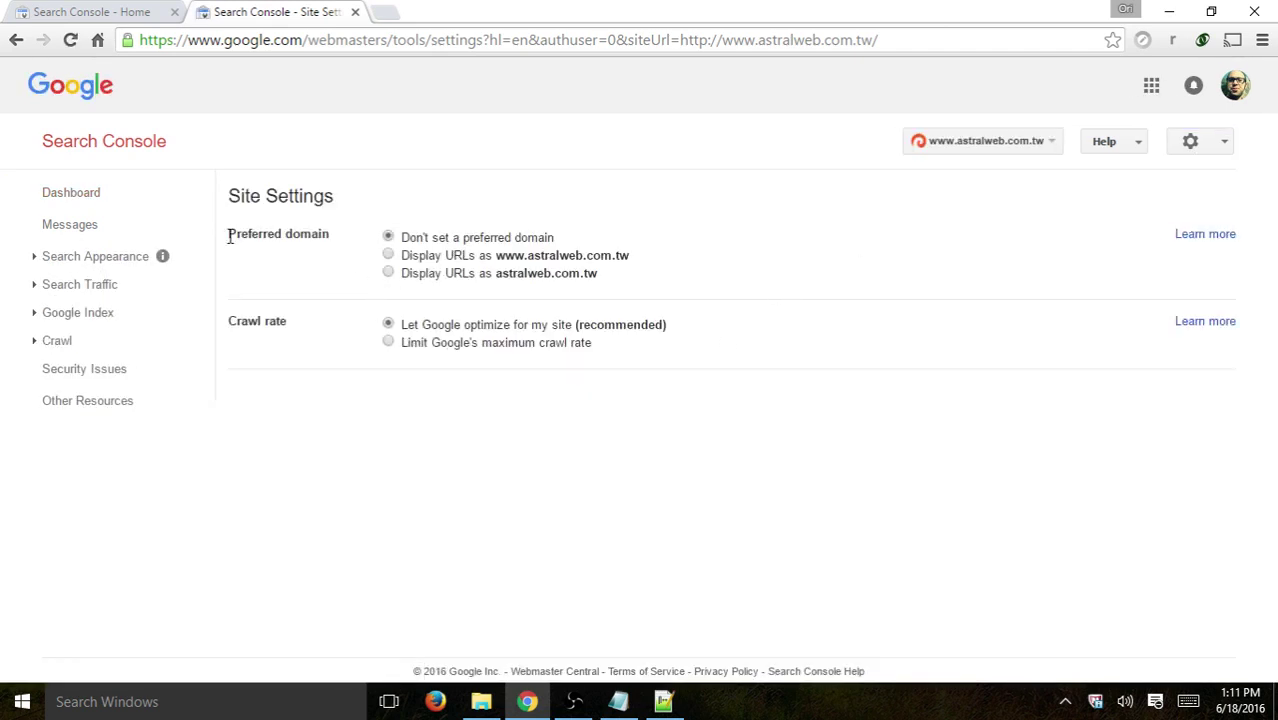
left_click_drag(228, 237, 320, 237)
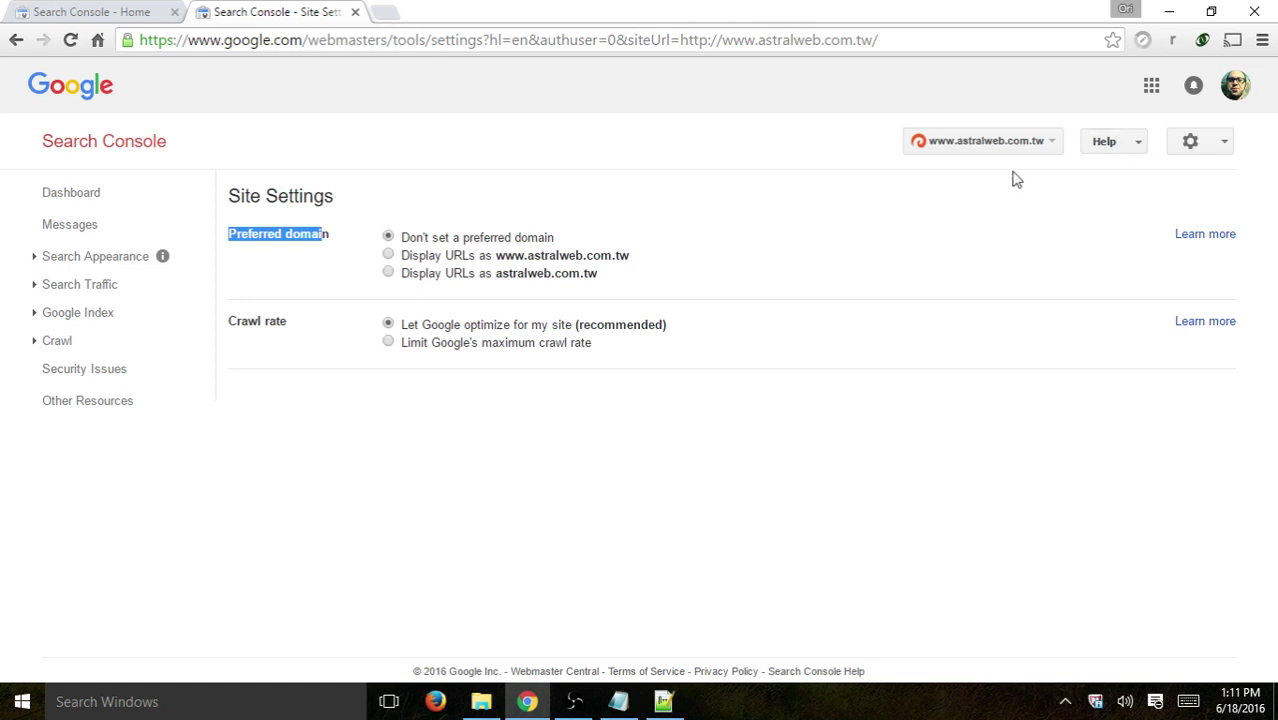
left_click(551, 200)
View the Change of Address tool and the Google Analytics Property association page, and return to Change of Address.
left_click(1188, 143)
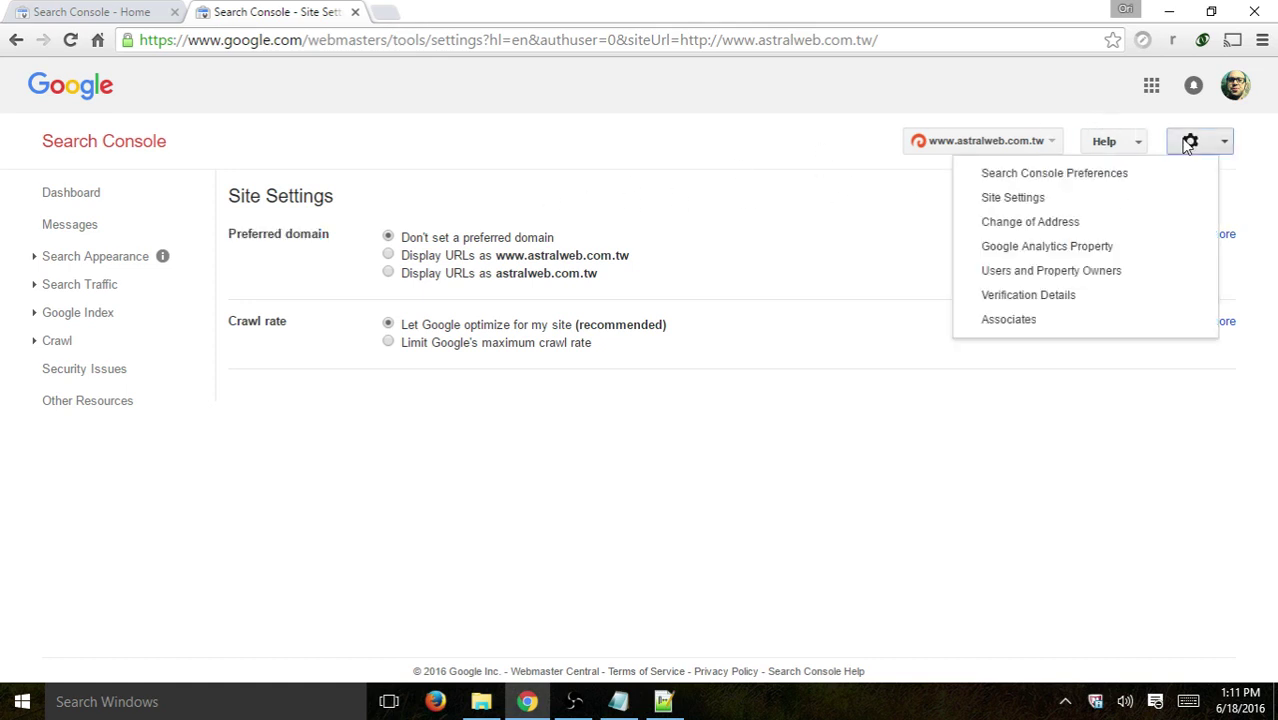
left_click(1113, 223)
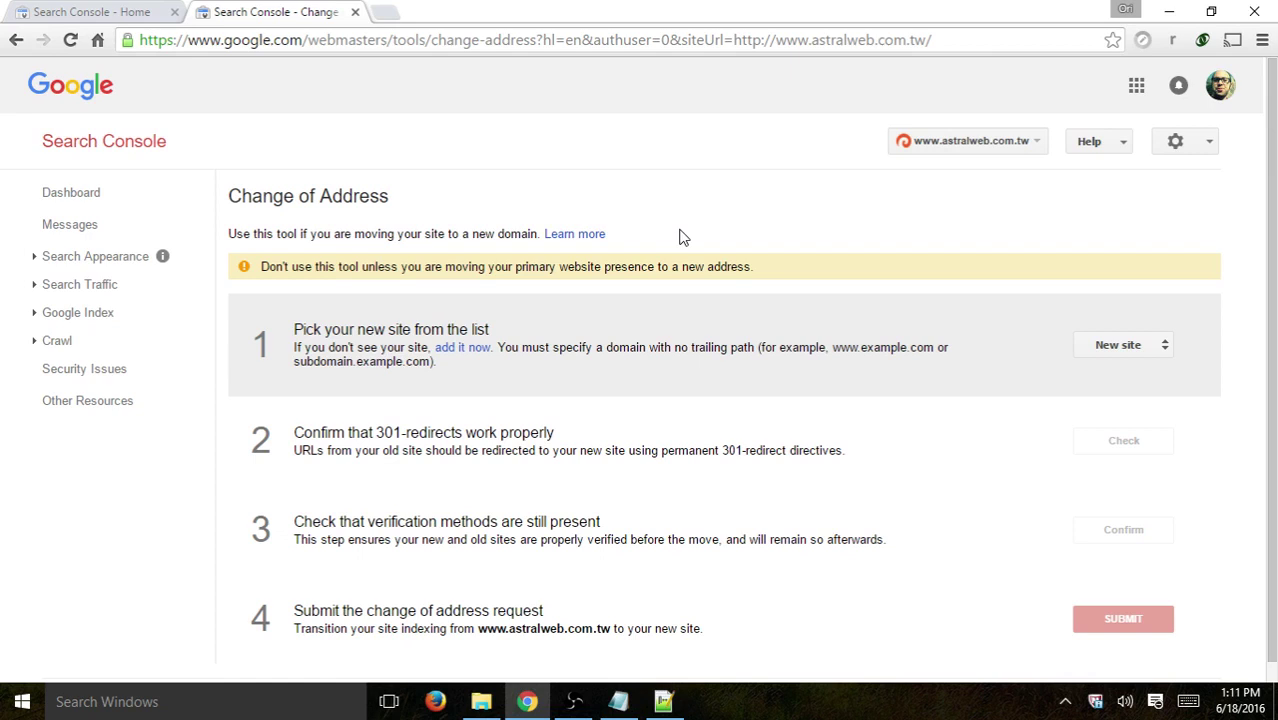
left_click(1207, 142)
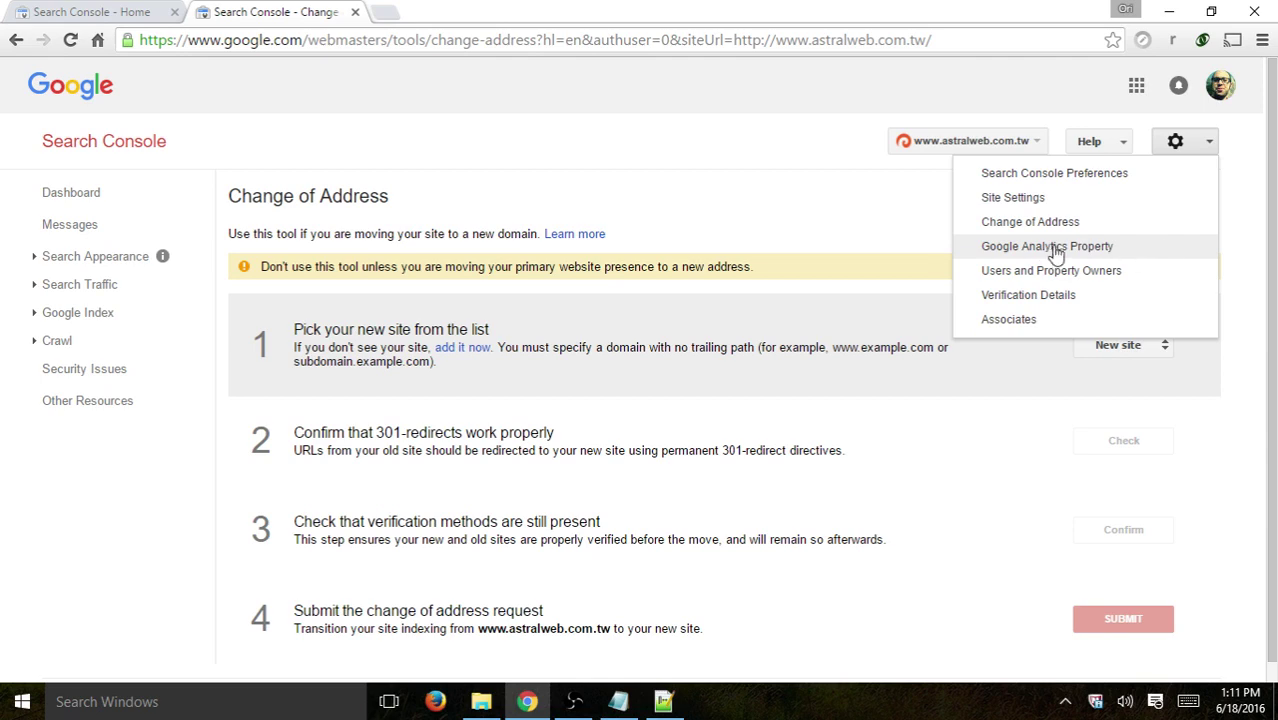
left_click(1171, 250)
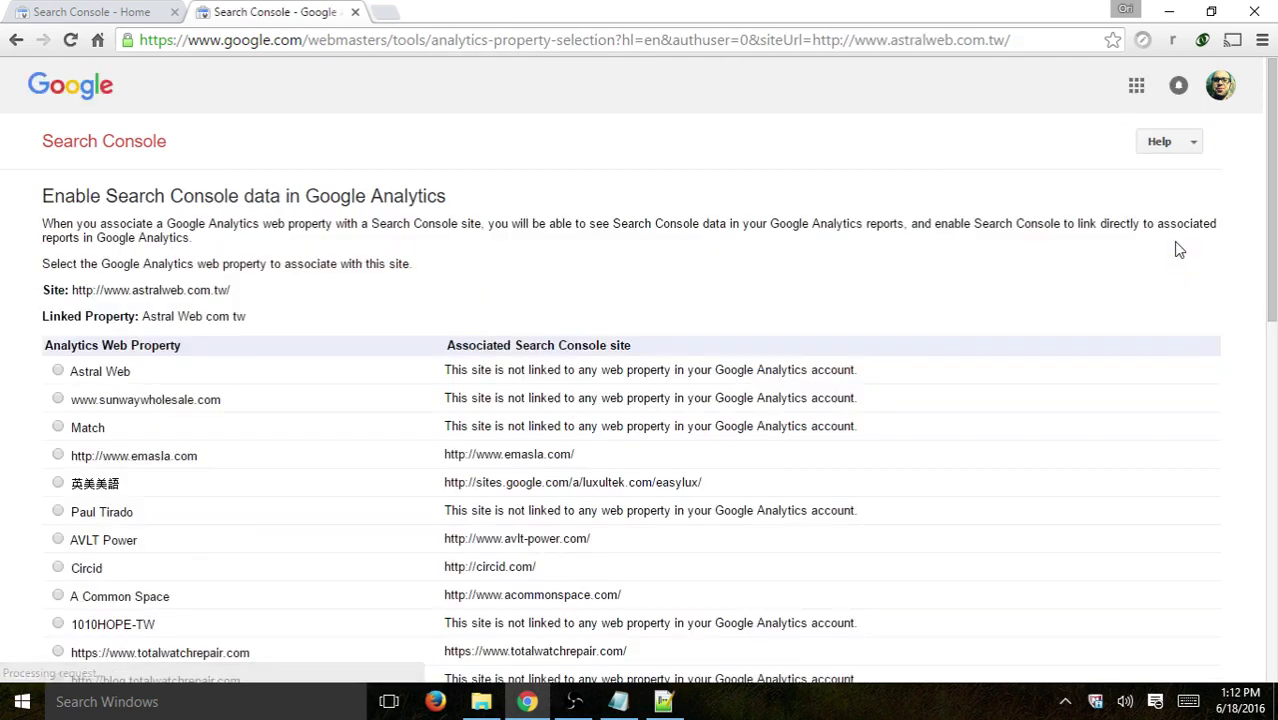
left_click(16, 40)
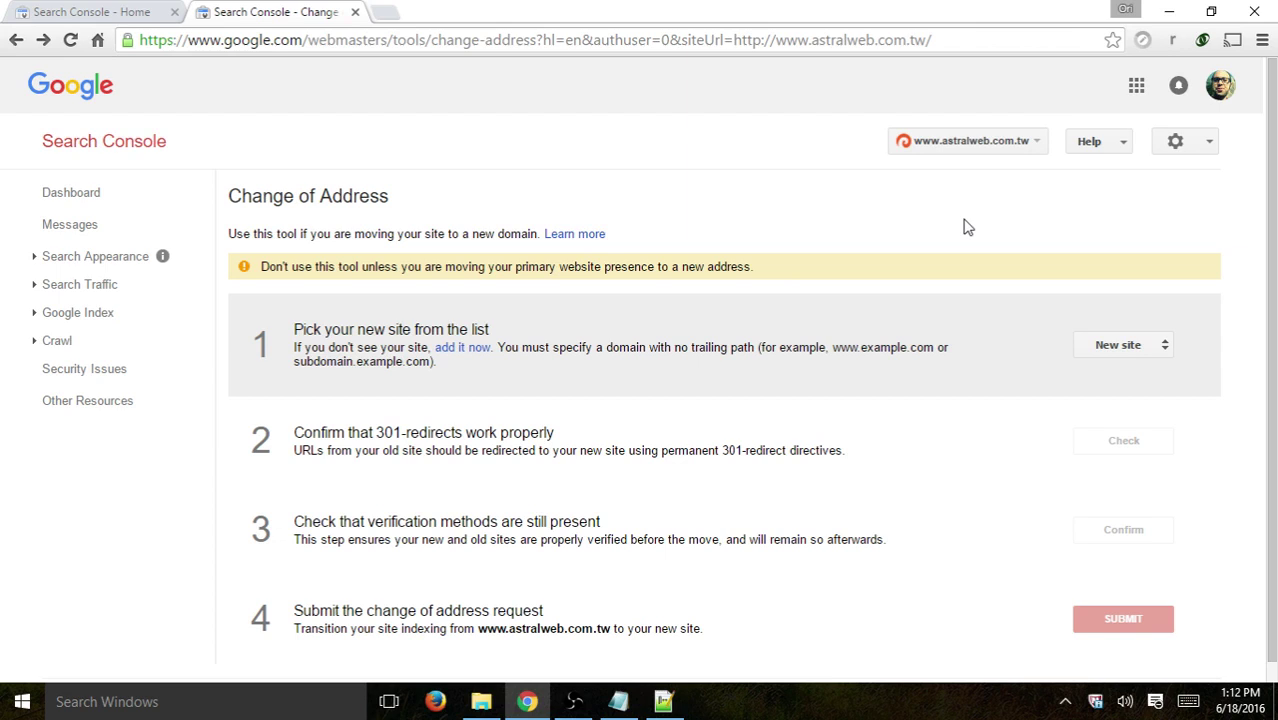
left_click(1178, 143)
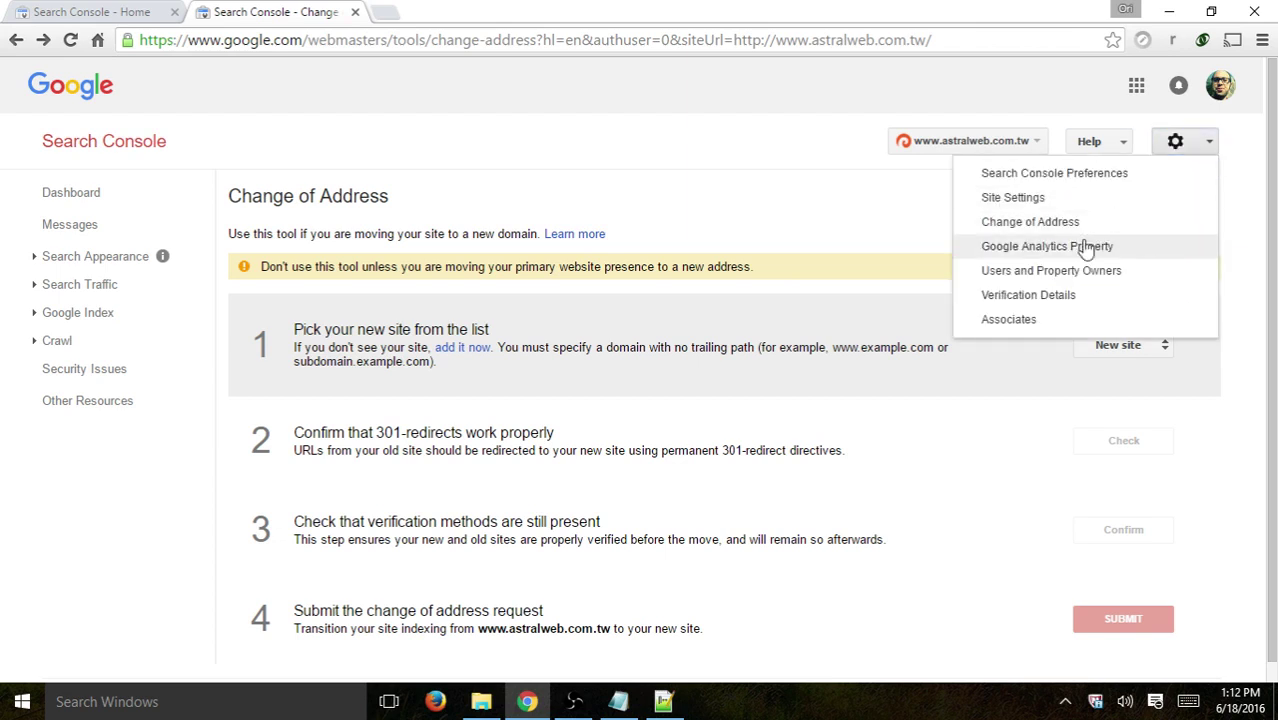
left_click(773, 199)
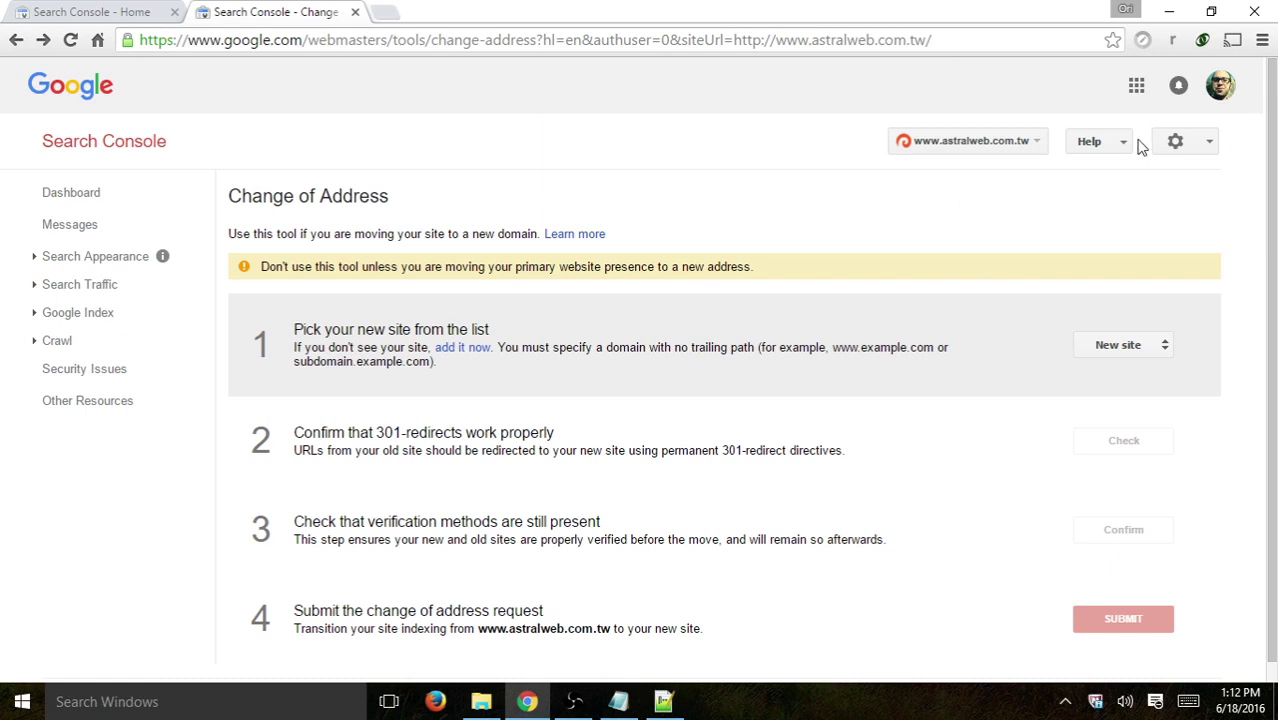
left_click(1175, 141)
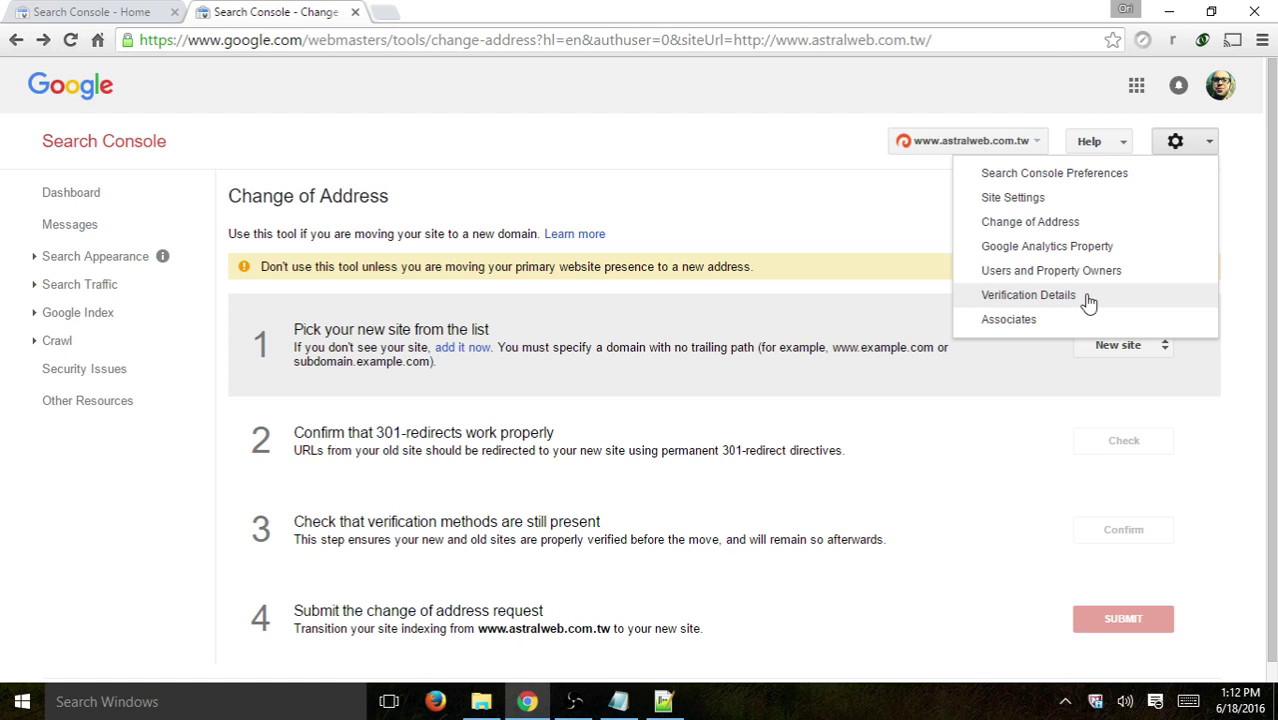
left_click(815, 203)
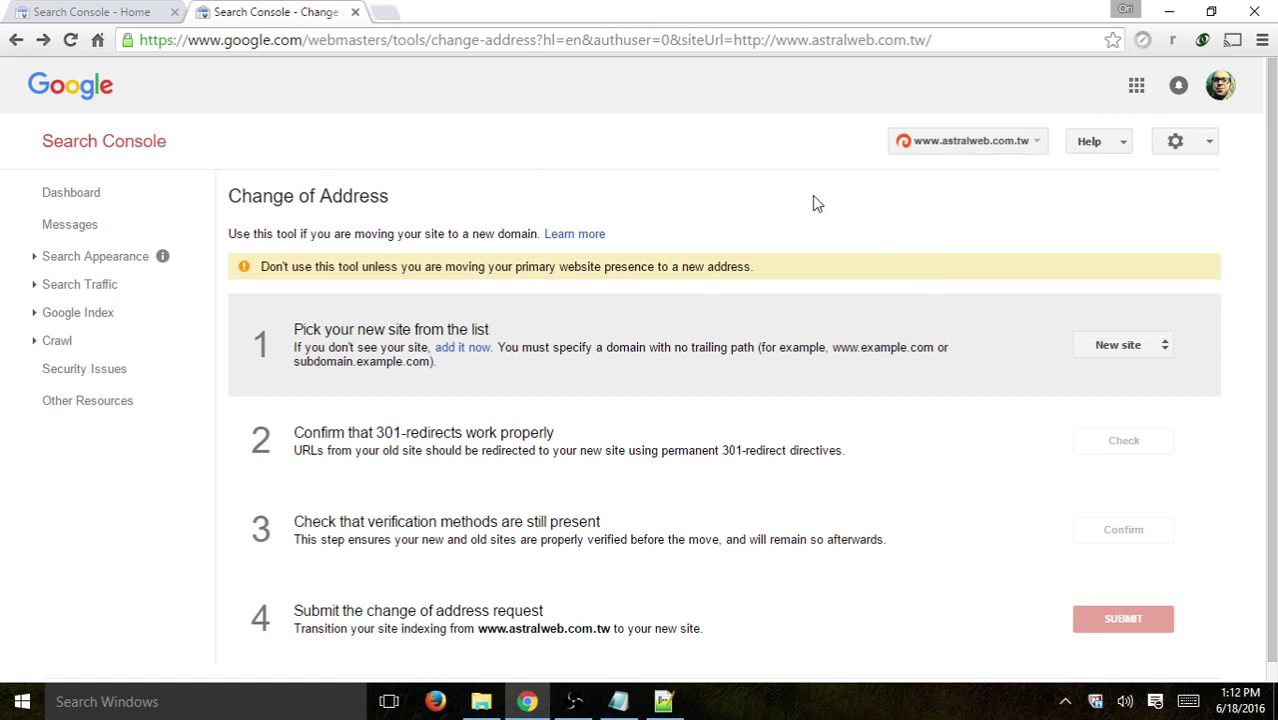
Open the Structured Data report under Search Appearance and examine its table of data types.
left_click(127, 257)
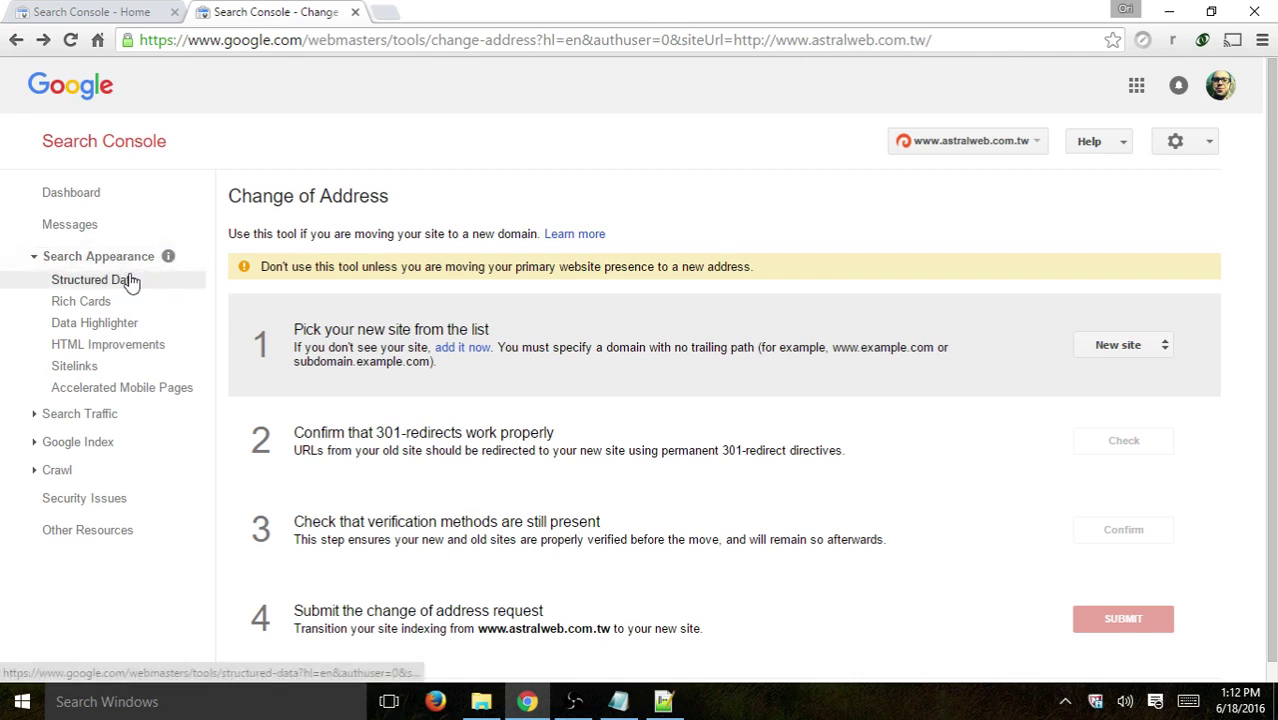
left_click(130, 280)
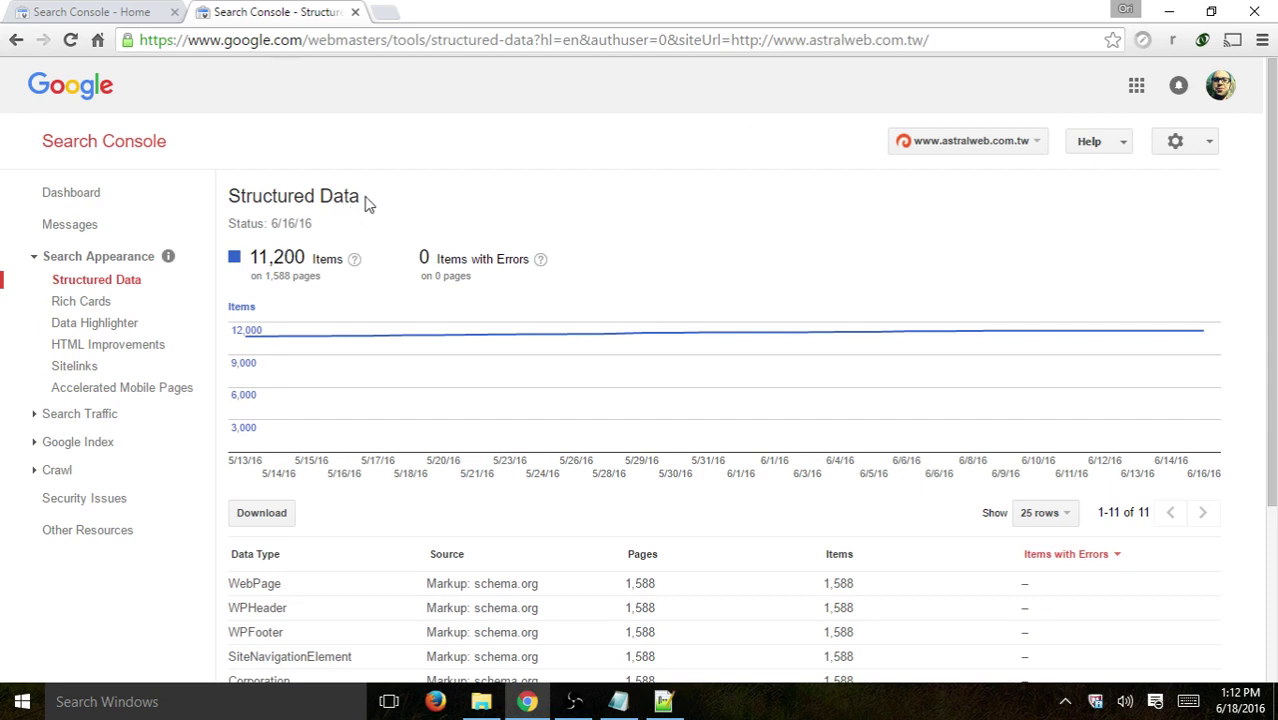
left_click_drag(366, 205, 236, 196)
left_click(230, 196)
scroll(534, 365, "down", 2)
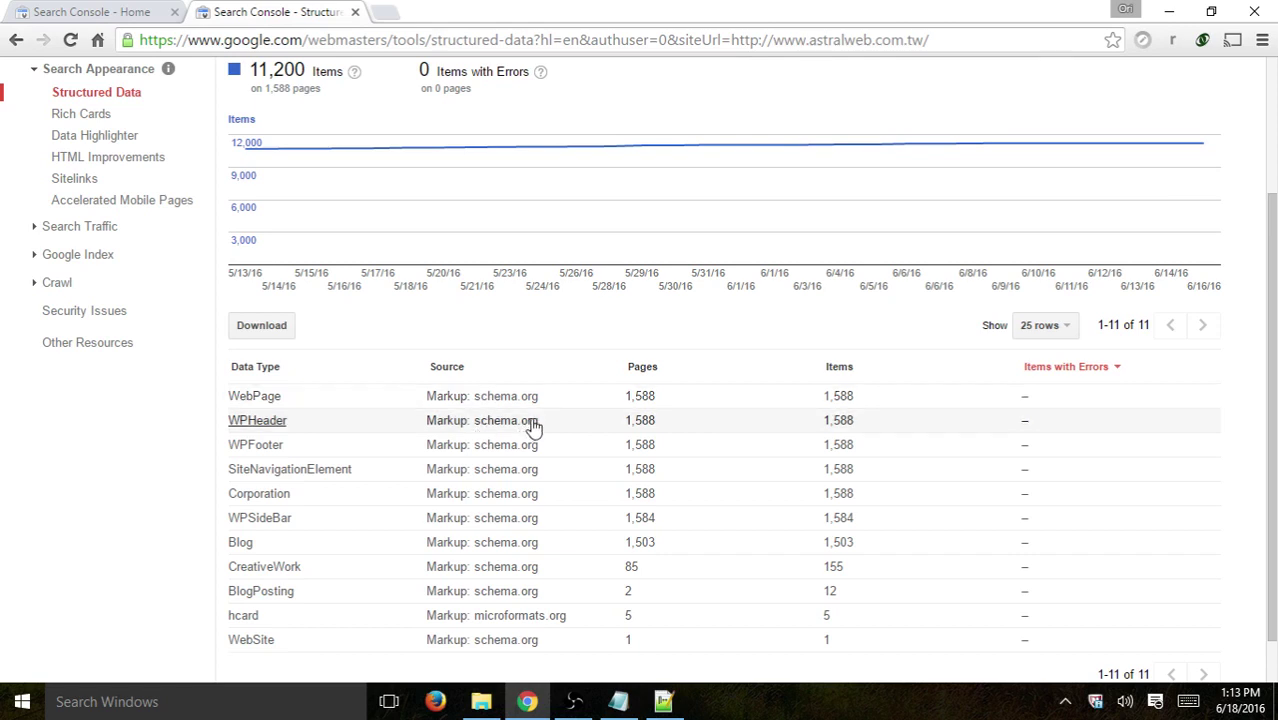
Review the Structured Data report's item figures, trend chart and the markup source of each data type.
scroll(531, 428, "up", 1)
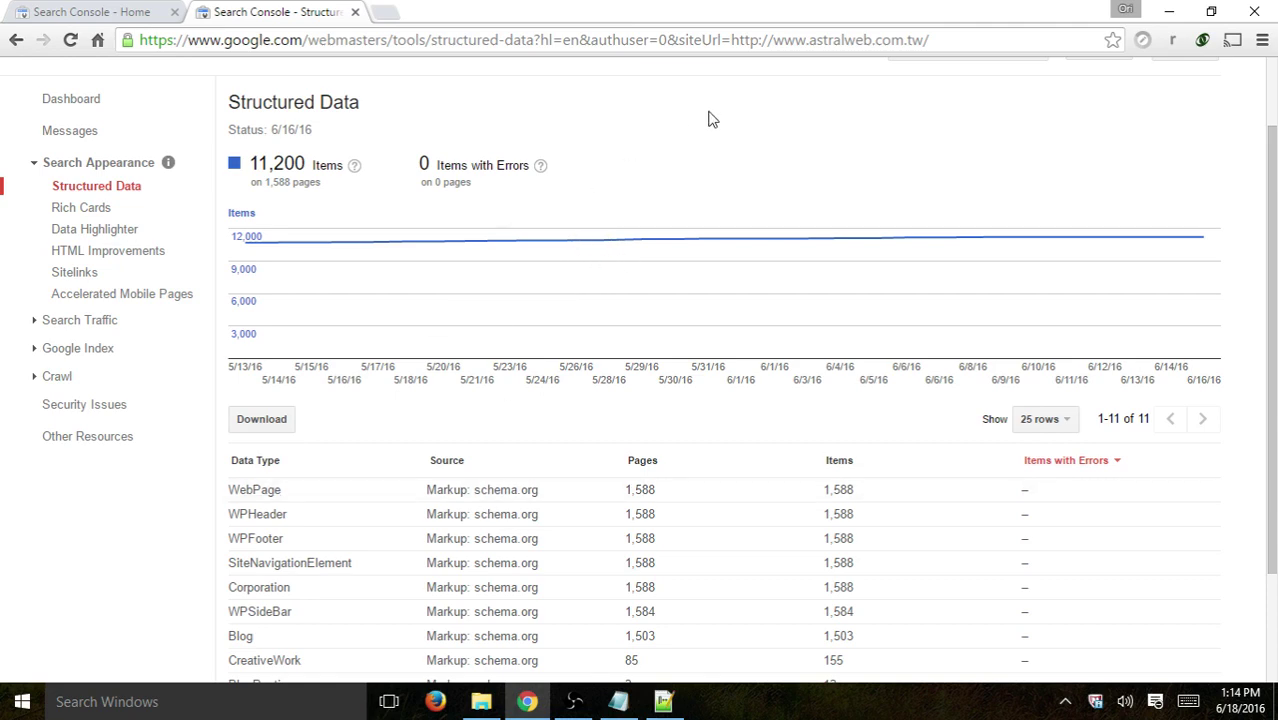
scroll(727, 120, "down", 1)
scroll(731, 145, "up", 1)
scroll(733, 143, "down", 1)
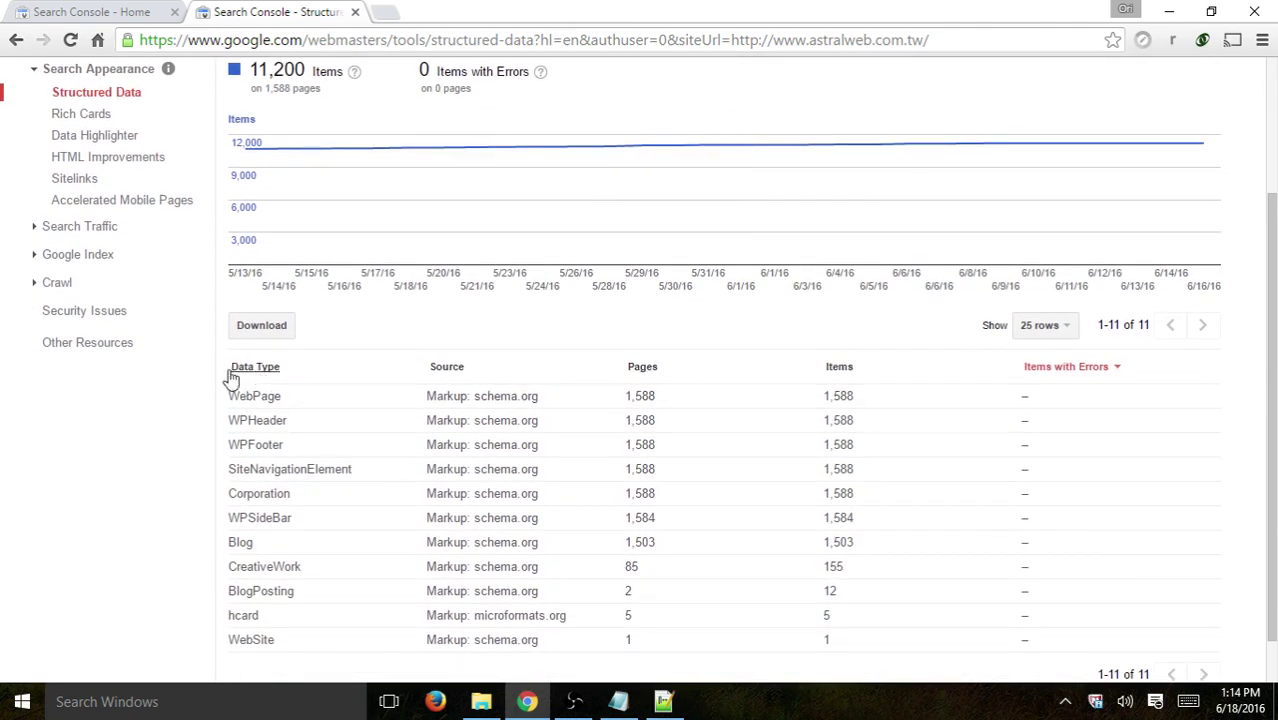
scroll(310, 414, "down", 1)
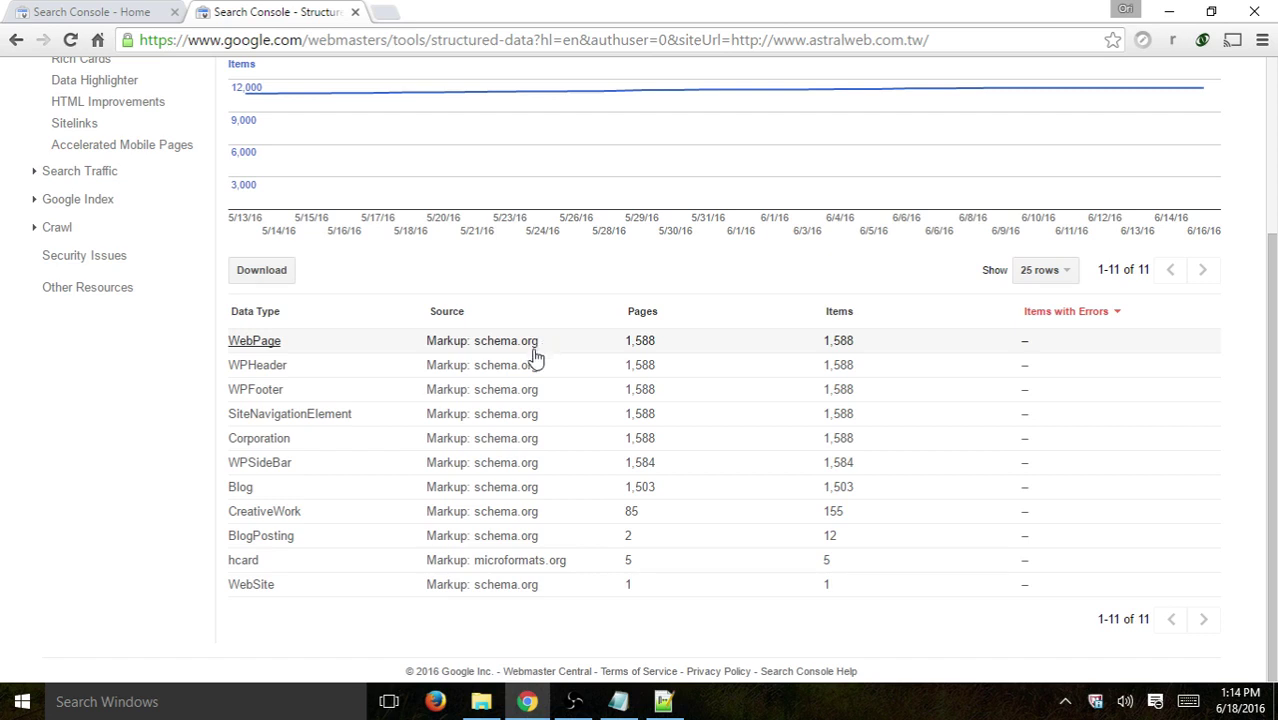
scroll(534, 354, "up", 2)
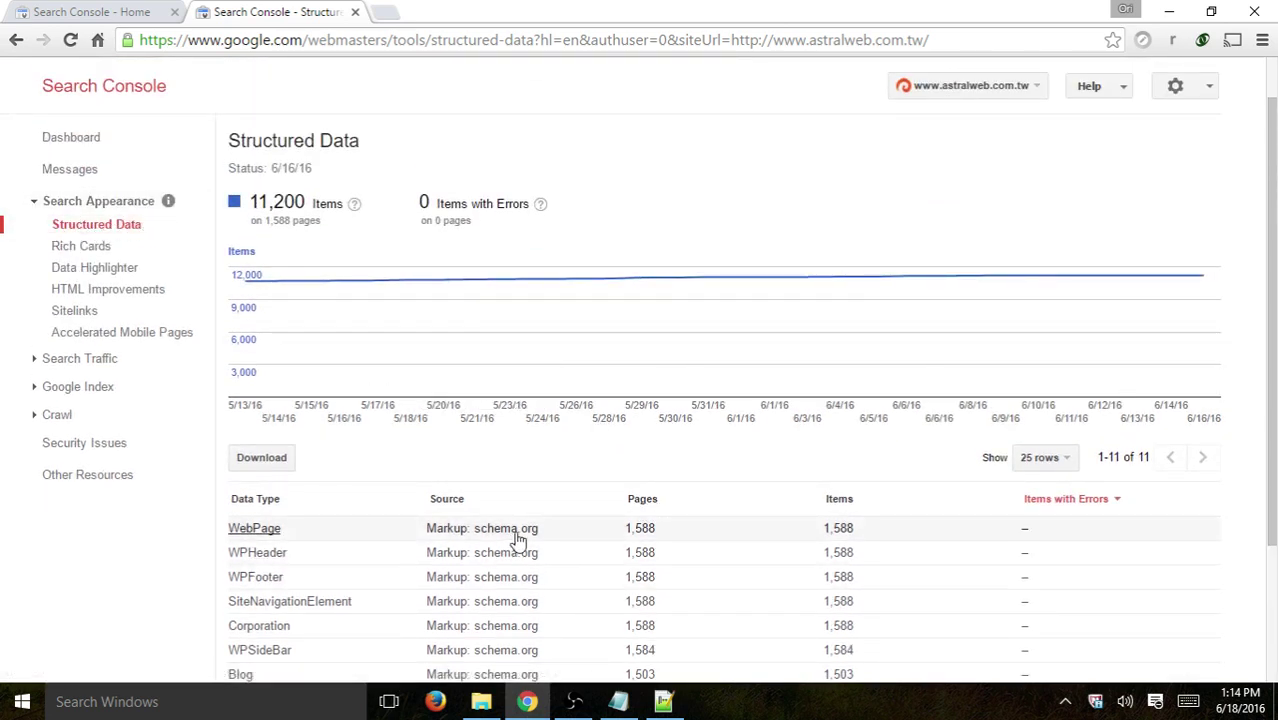
Open the Rich Cards report, and search Google for "yahoo" in a new browser tab.
left_click(106, 245)
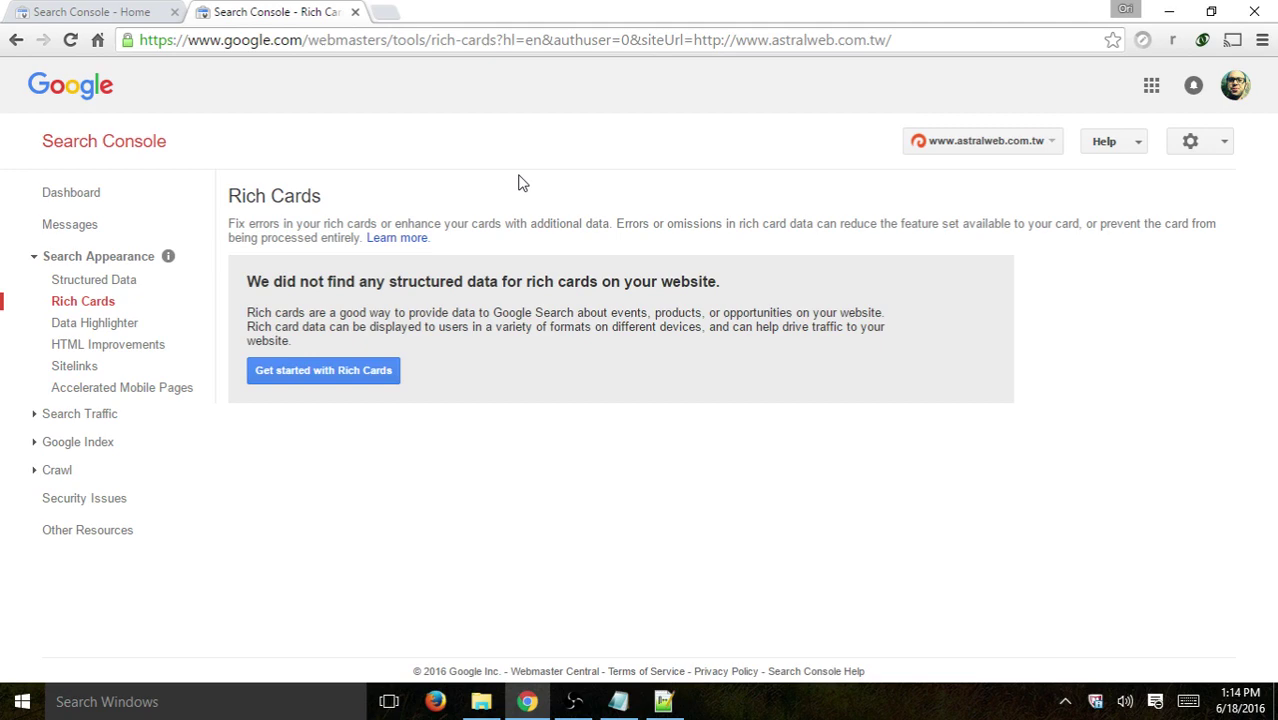
left_click(386, 12)
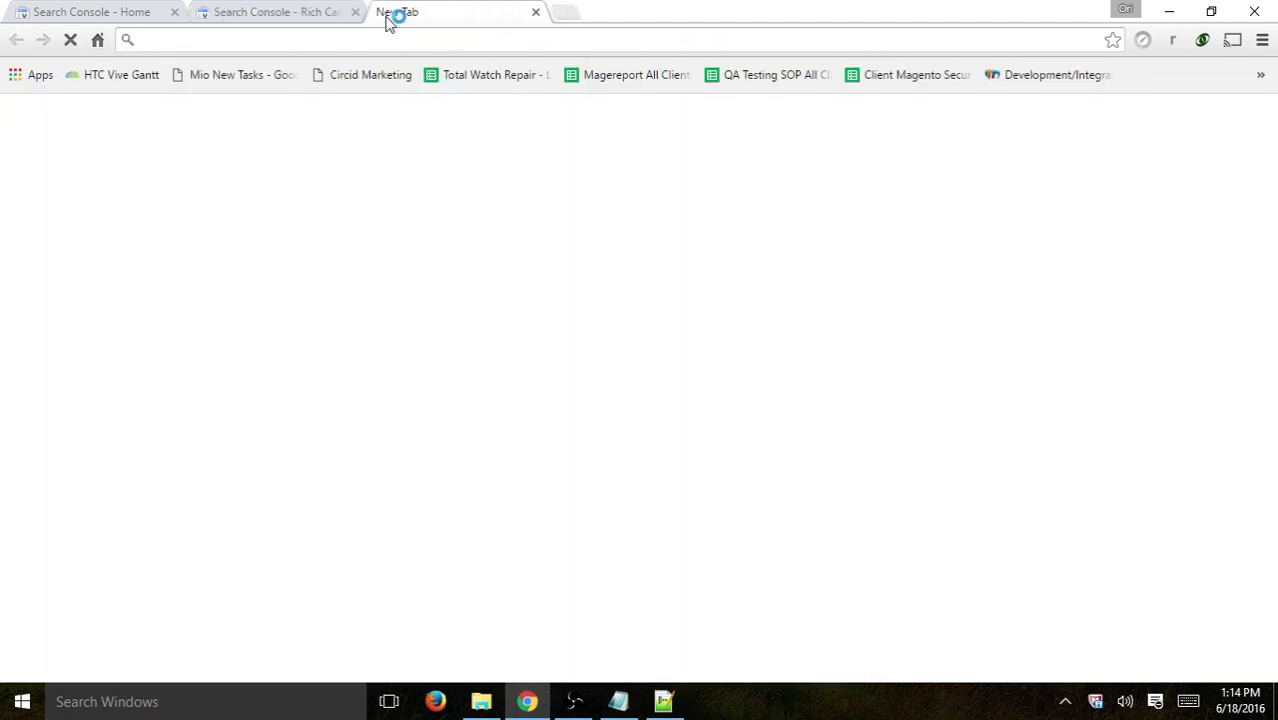
type("yahoo")
key("Delete")
key("Return")
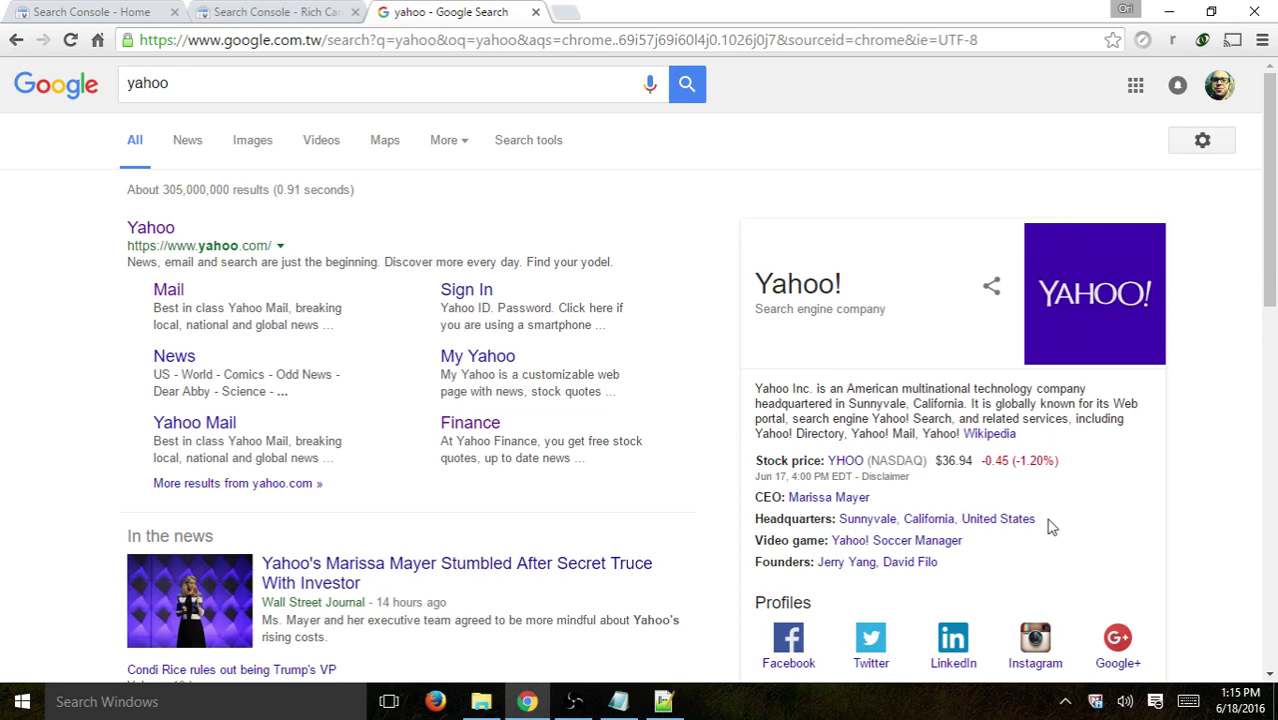
Highlight the Rich Cards report's headline message and compare the report with the yahoo search results page.
left_click(320, 14)
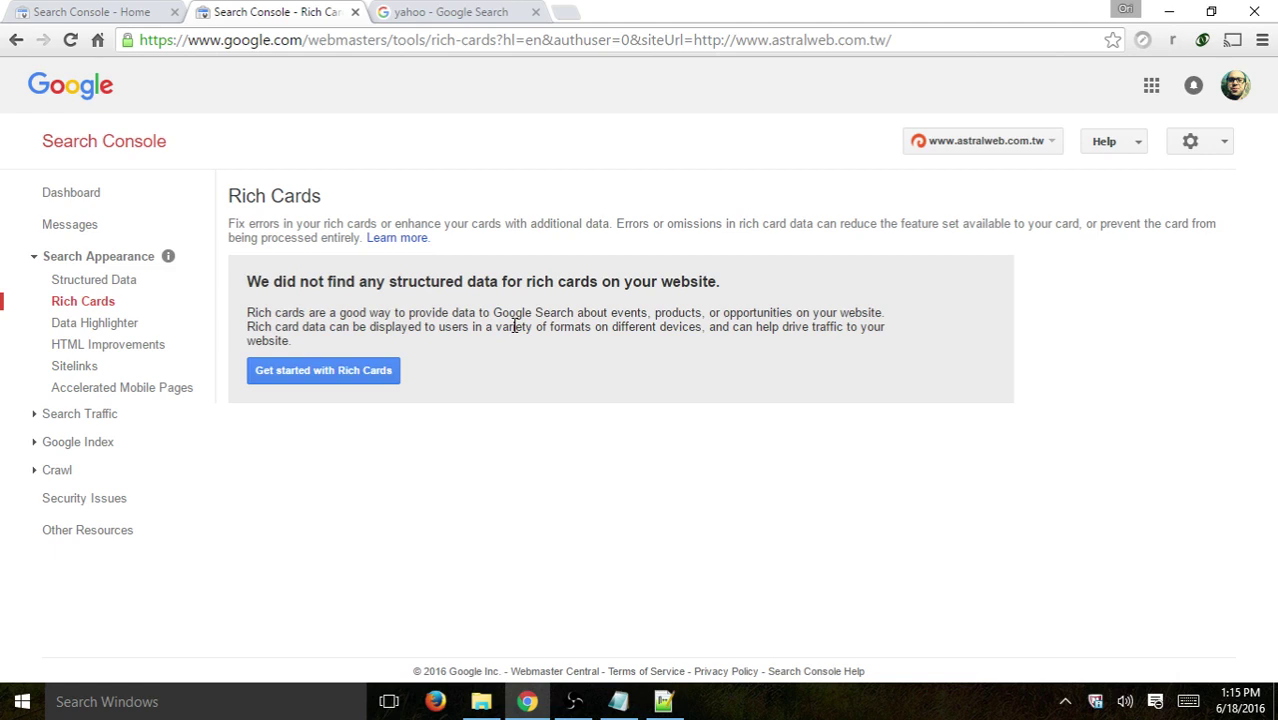
left_click_drag(249, 284, 753, 278)
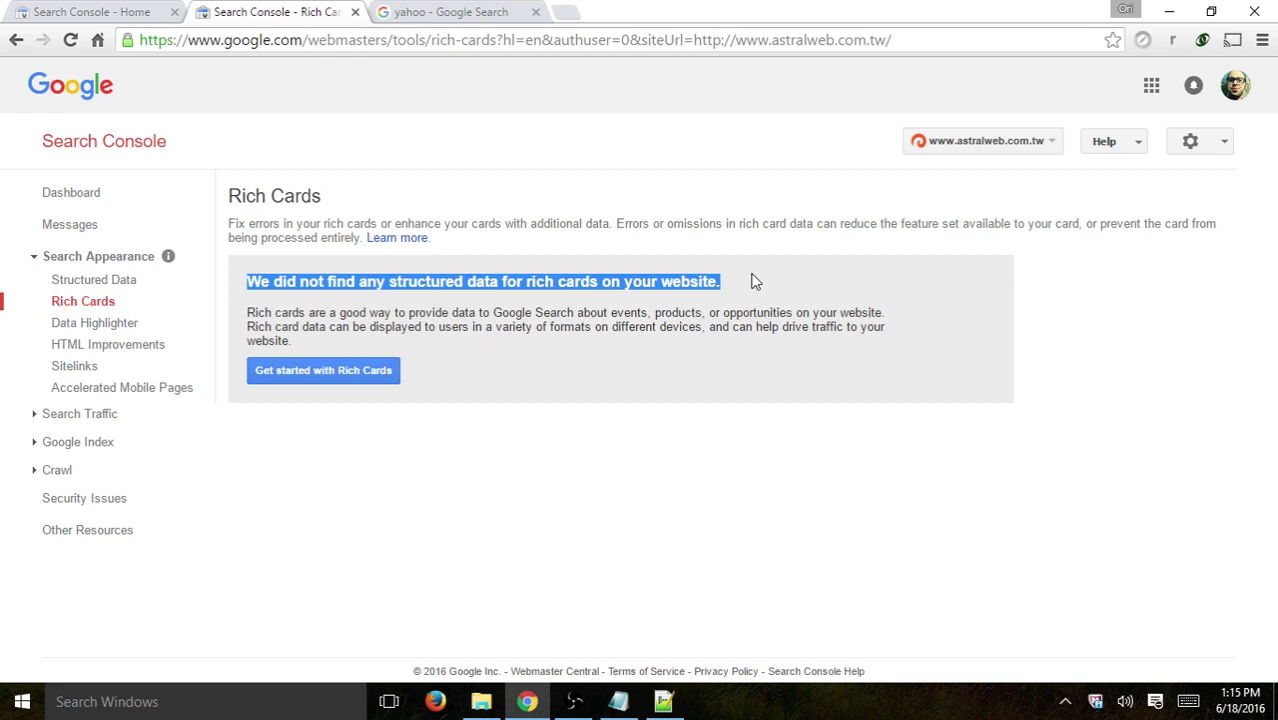
key("ctrl+Tab")
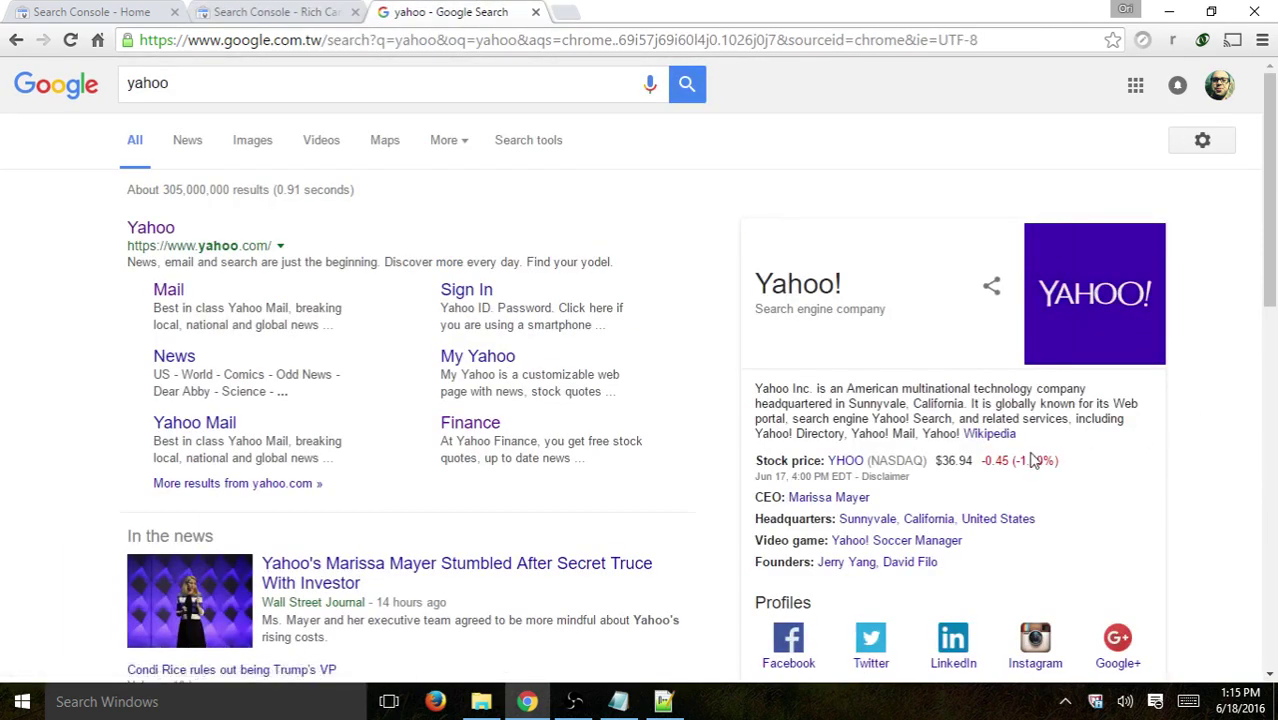
left_click(305, 11)
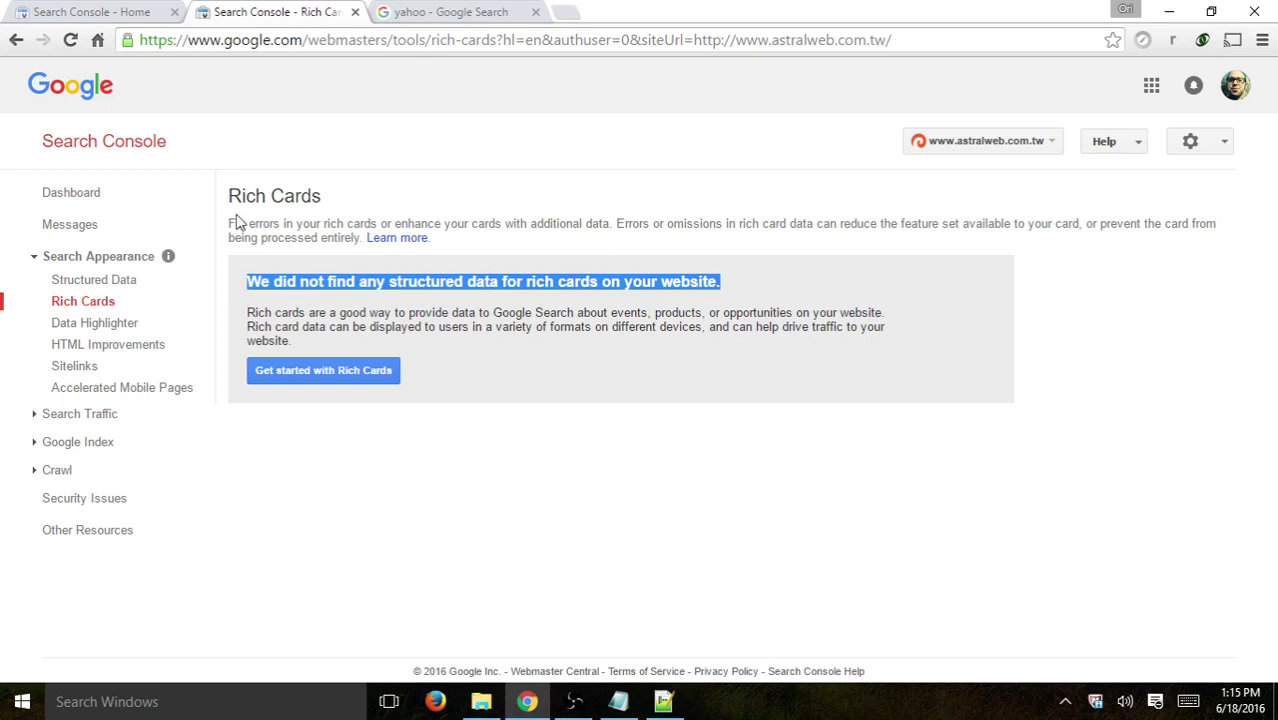
Open the Data Highlighter page and read through its introduction down to tagging sets of similar pages.
left_click(64, 327)
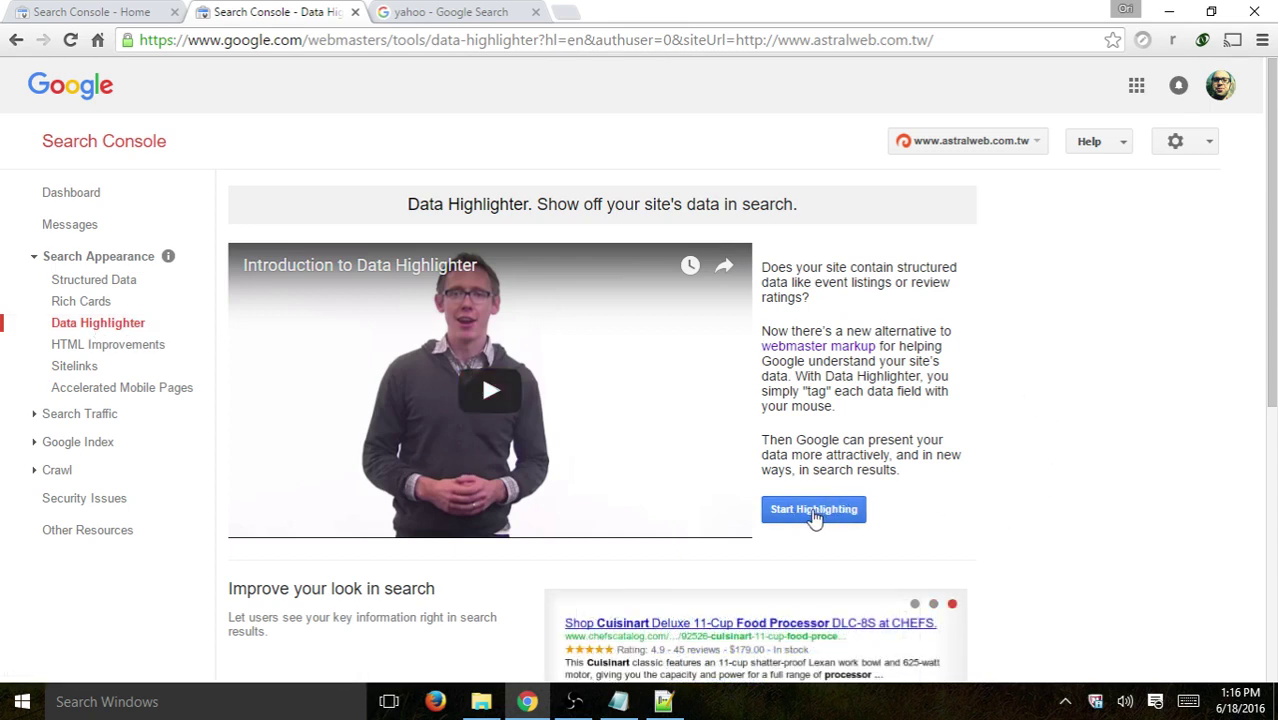
scroll(1080, 390, "down", 2)
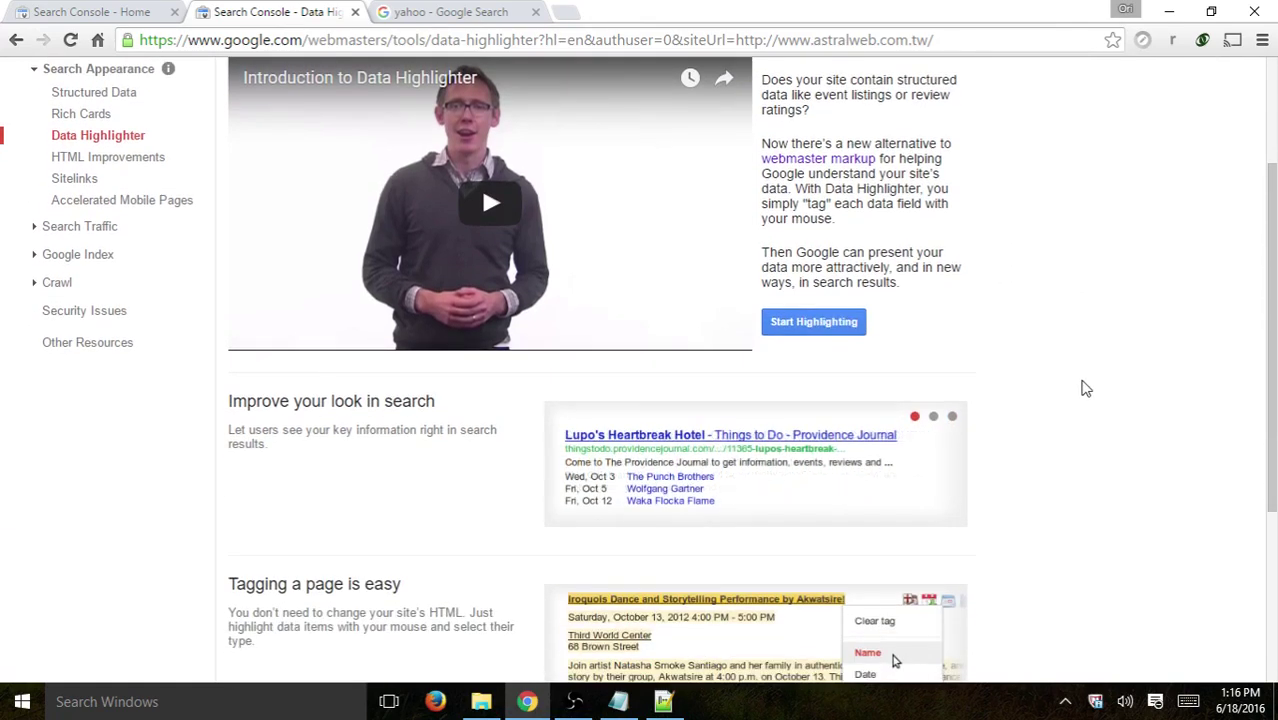
scroll(1100, 380, "down", 3)
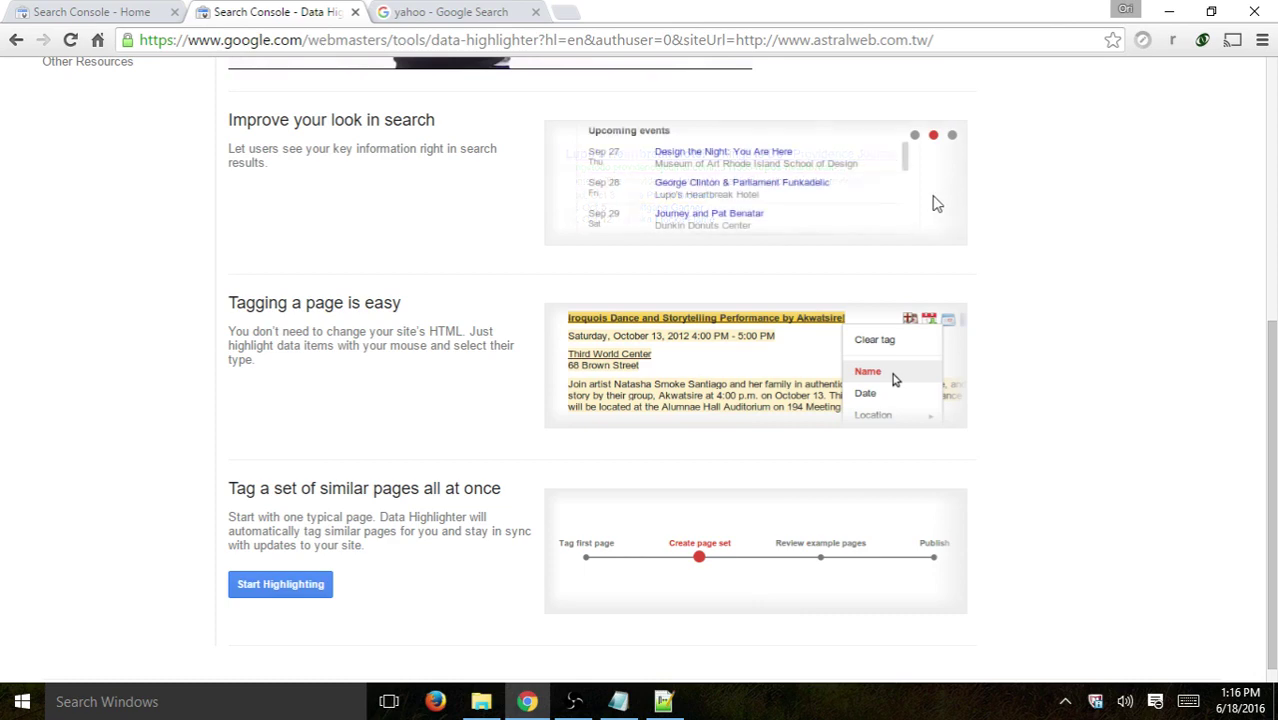
Look through the yahoo search results, and return to the Data Highlighter's "Improve your look in search" example.
left_click(403, 11)
scroll(475, 508, "down", 2)
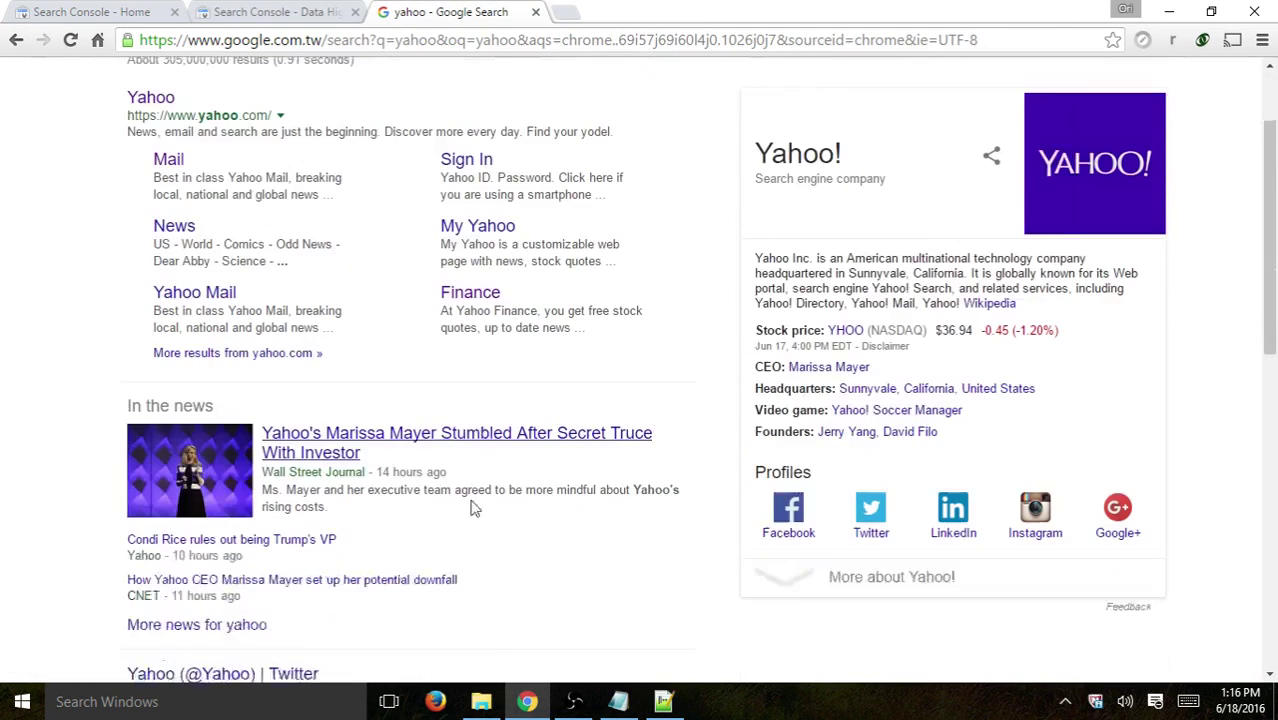
scroll(475, 508, "down", 5)
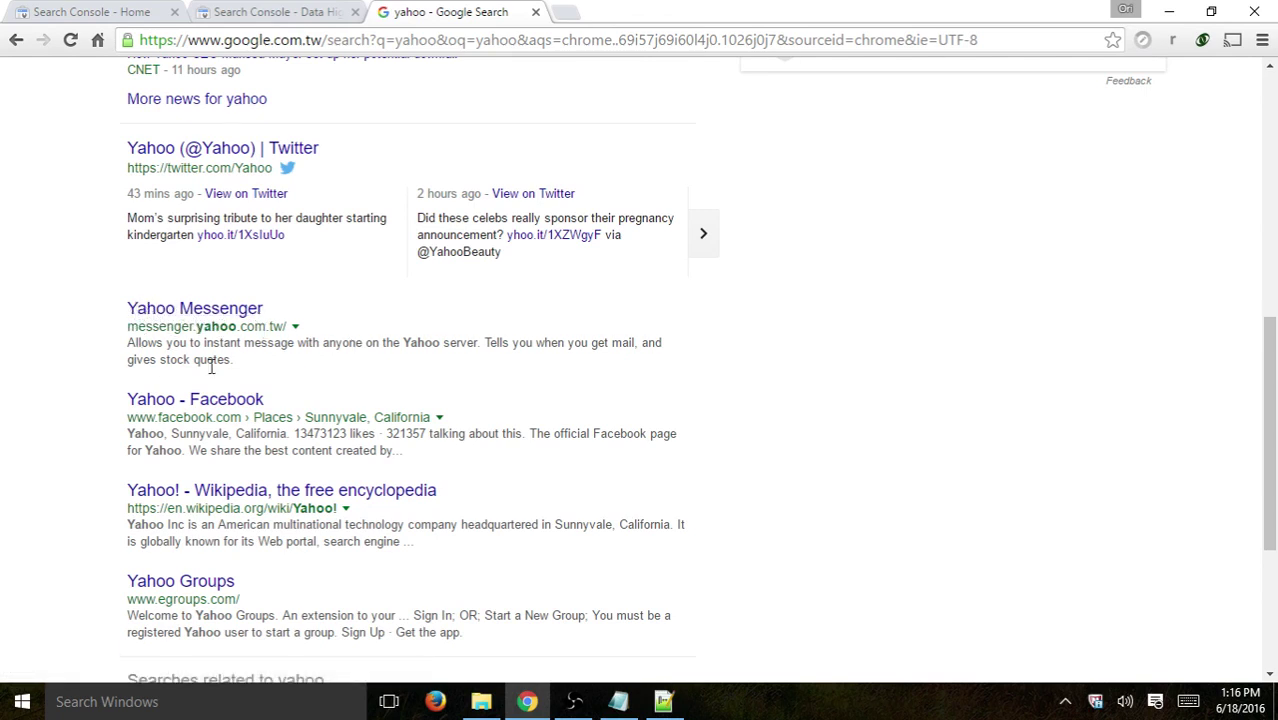
left_click(309, 14)
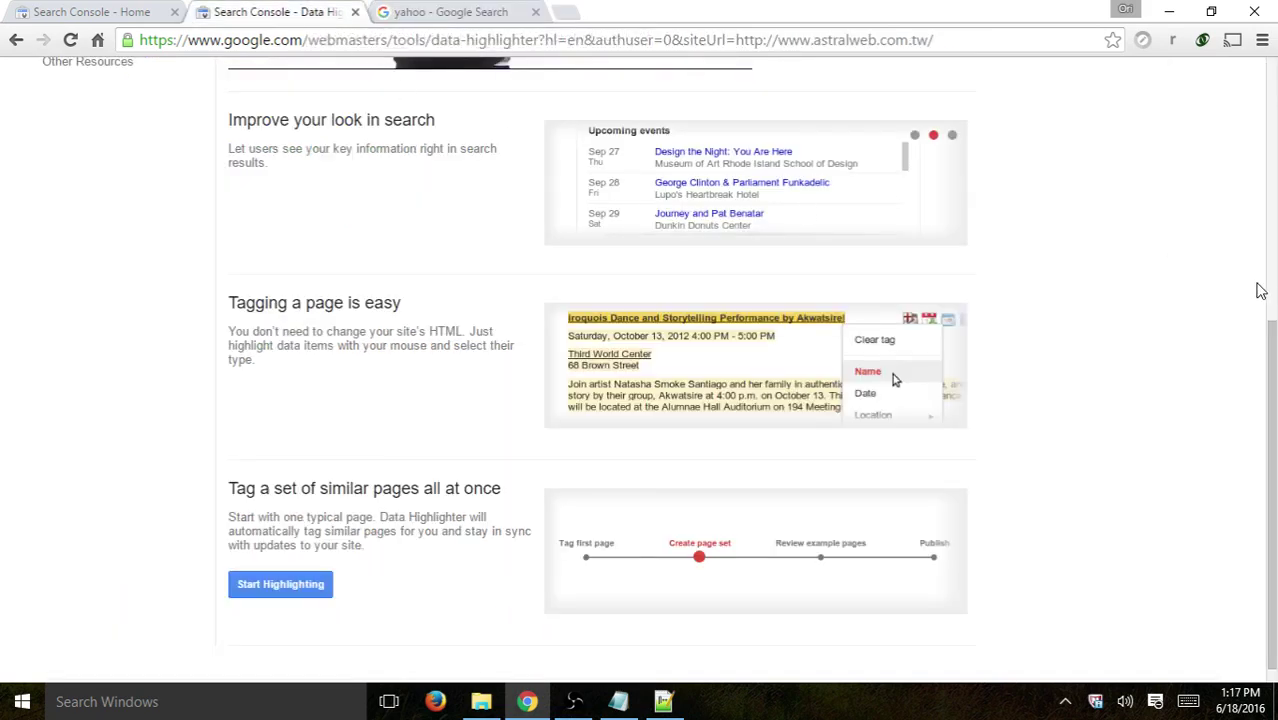
scroll(1260, 290, "up", 1)
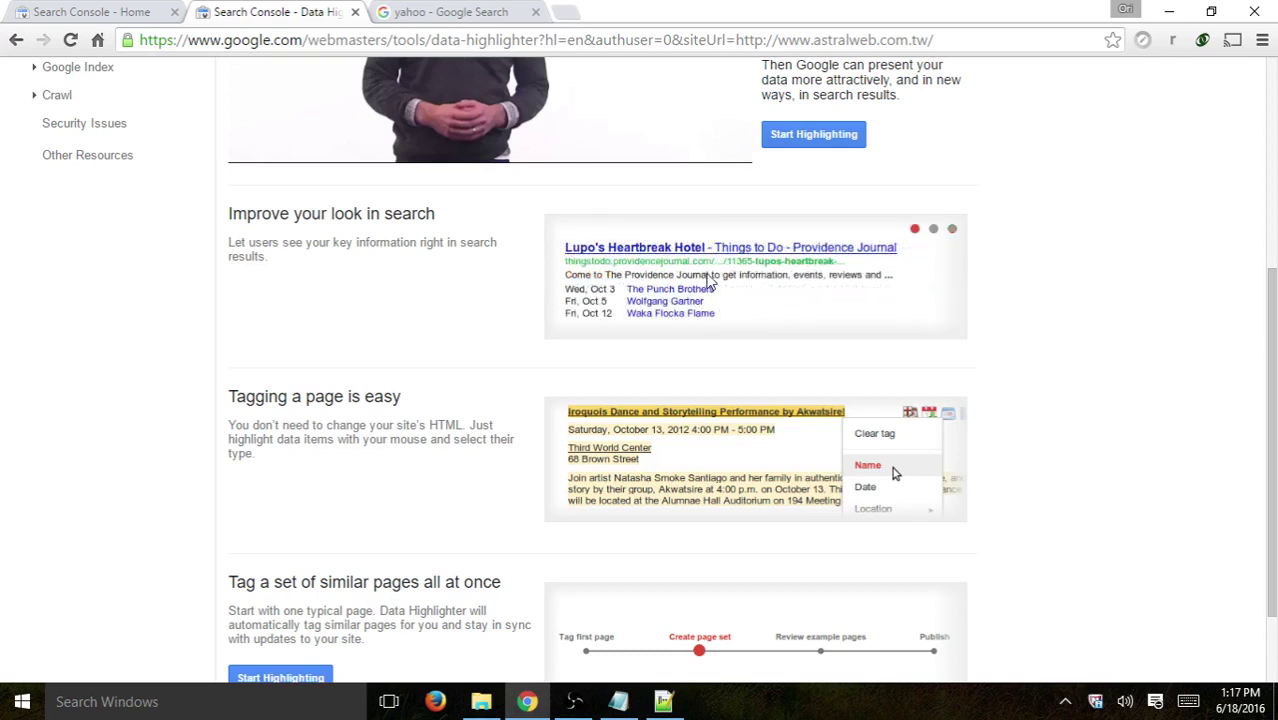
Examine how the yahoo search results are presented, highlighting the Yahoo Messenger listing among the regular results.
left_click(473, 10)
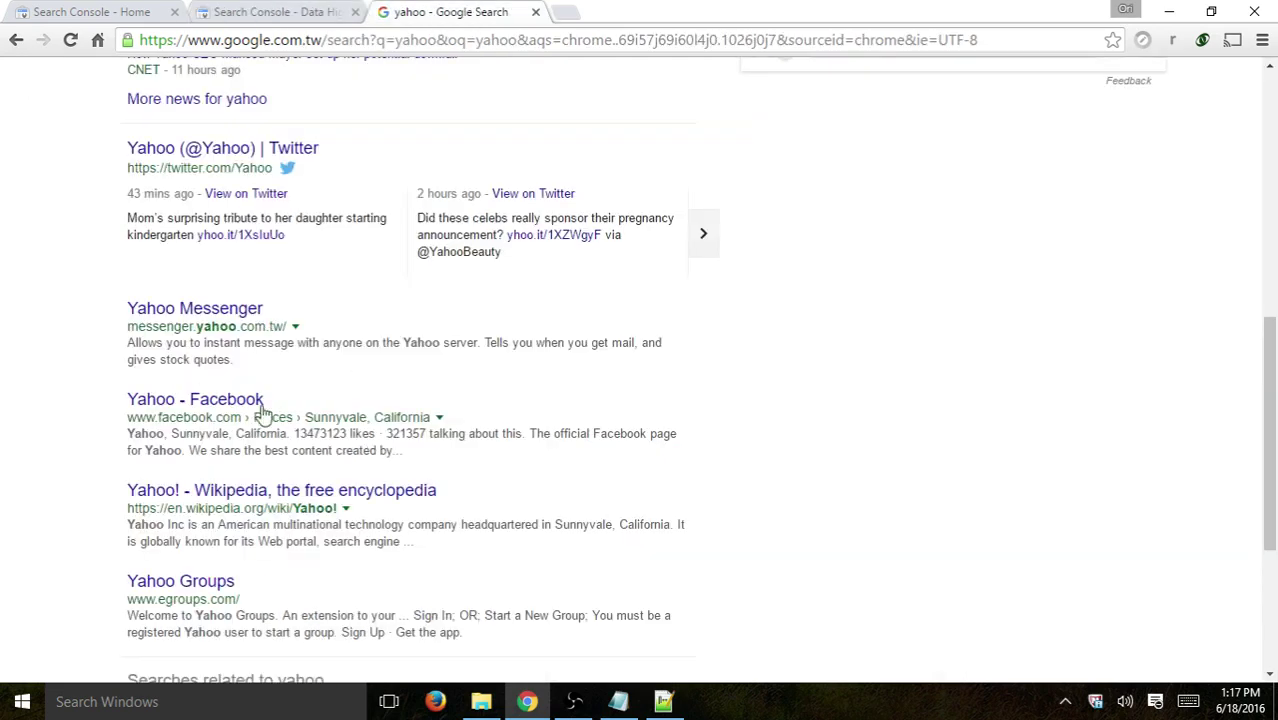
scroll(375, 438, "up", 4)
scroll(375, 438, "up", 3)
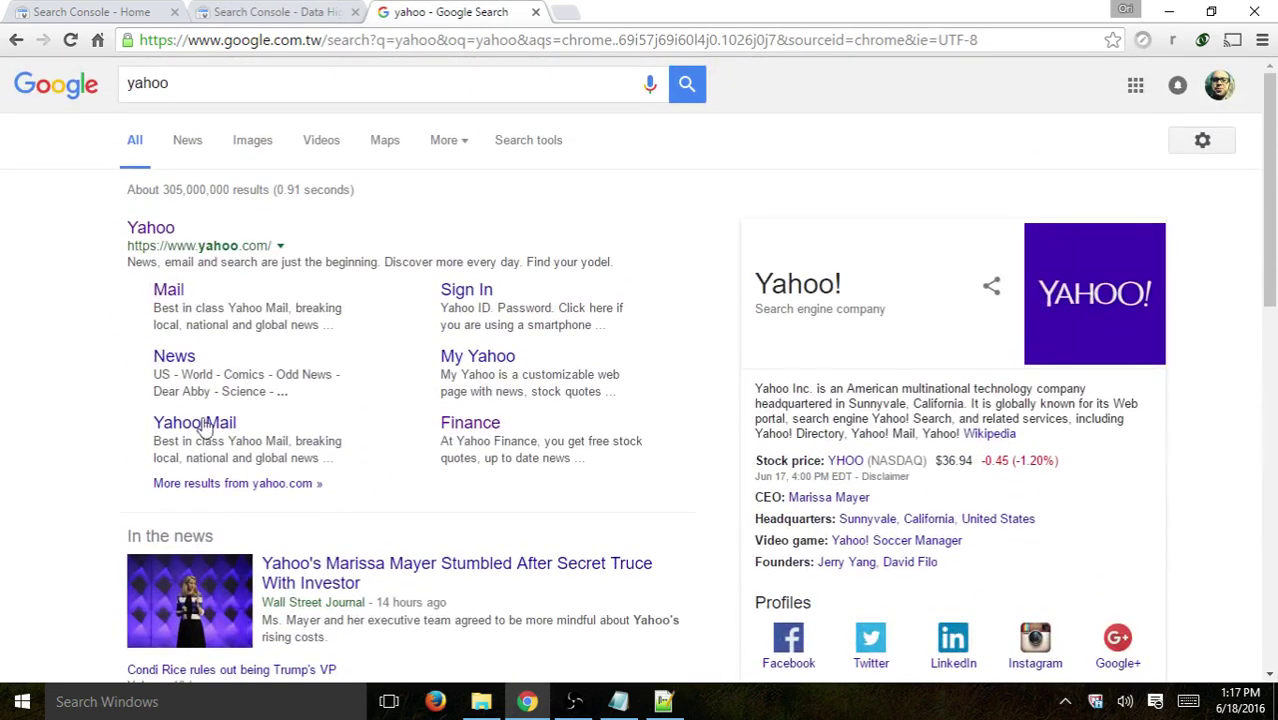
scroll(486, 341, "down", 2)
scroll(486, 341, "down", 6)
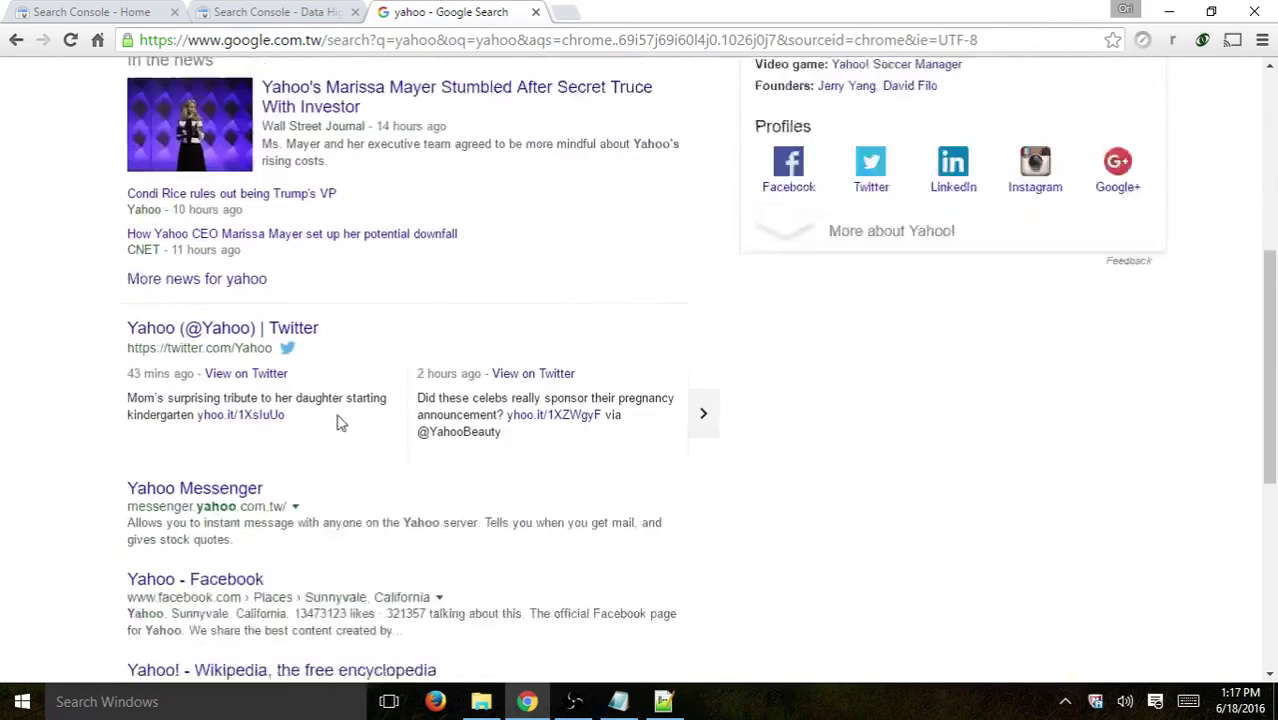
scroll(455, 393, "up", 2)
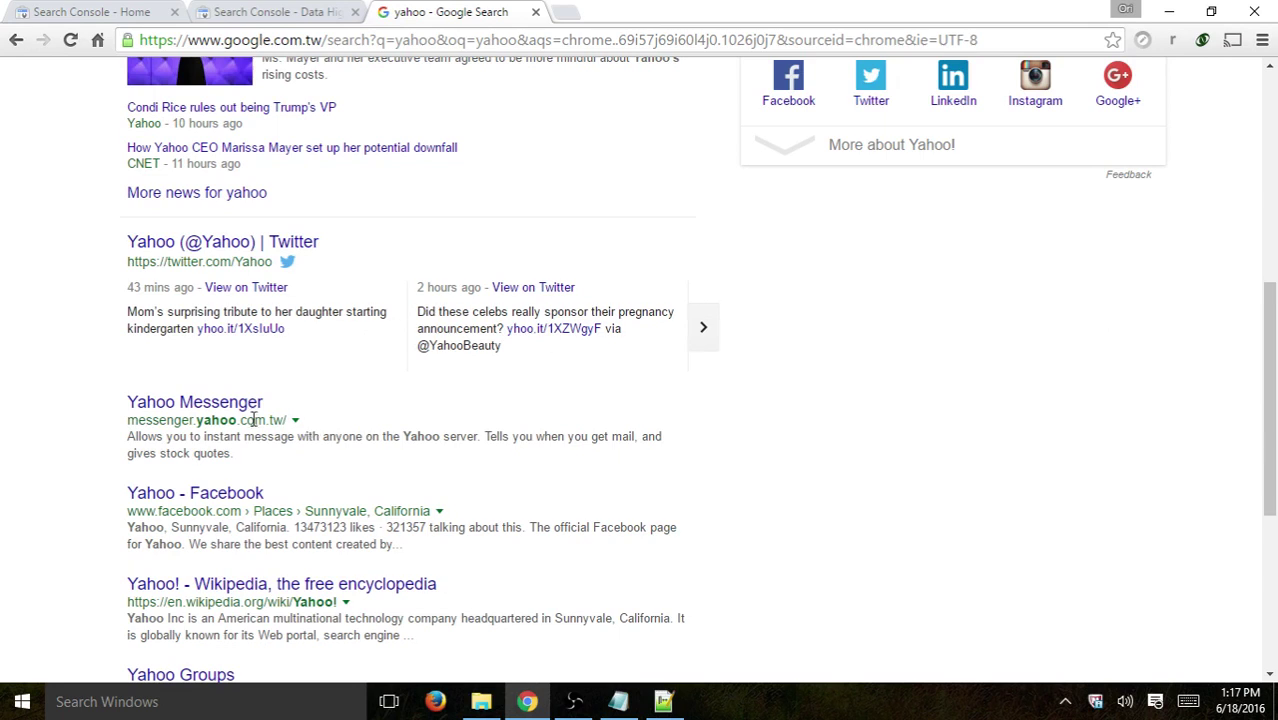
left_click_drag(274, 456, 129, 392)
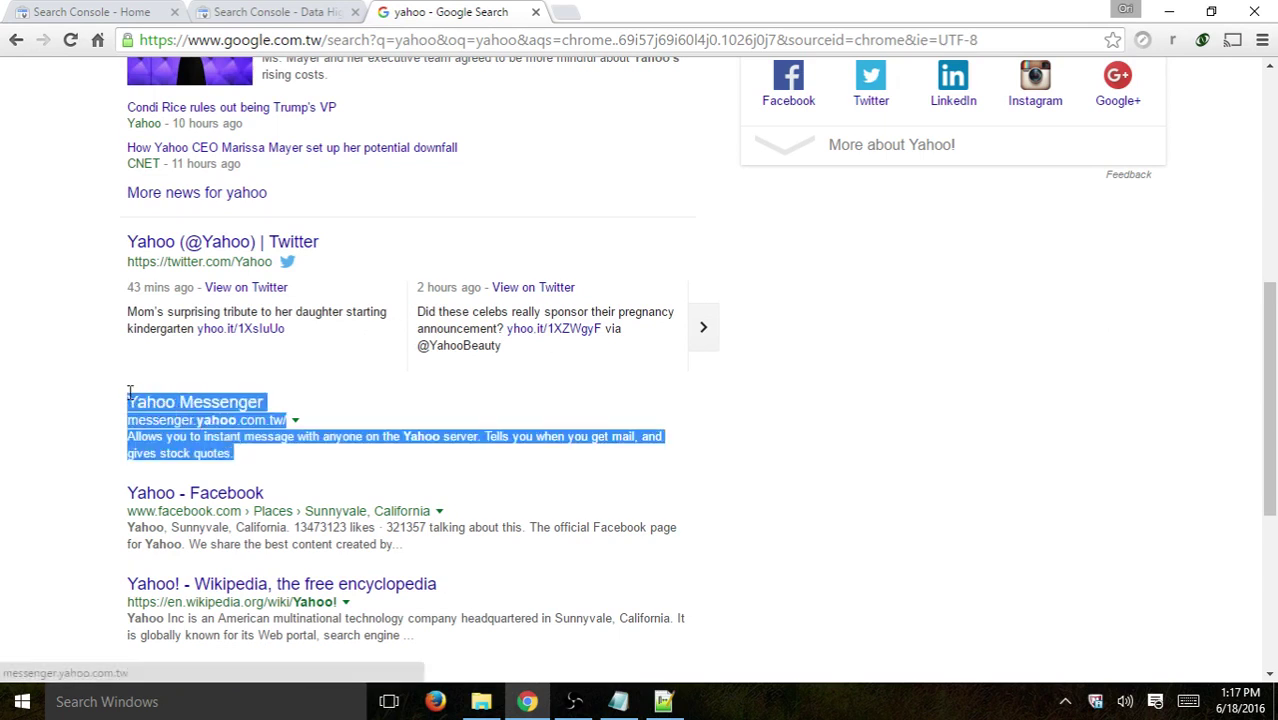
left_click(74, 442)
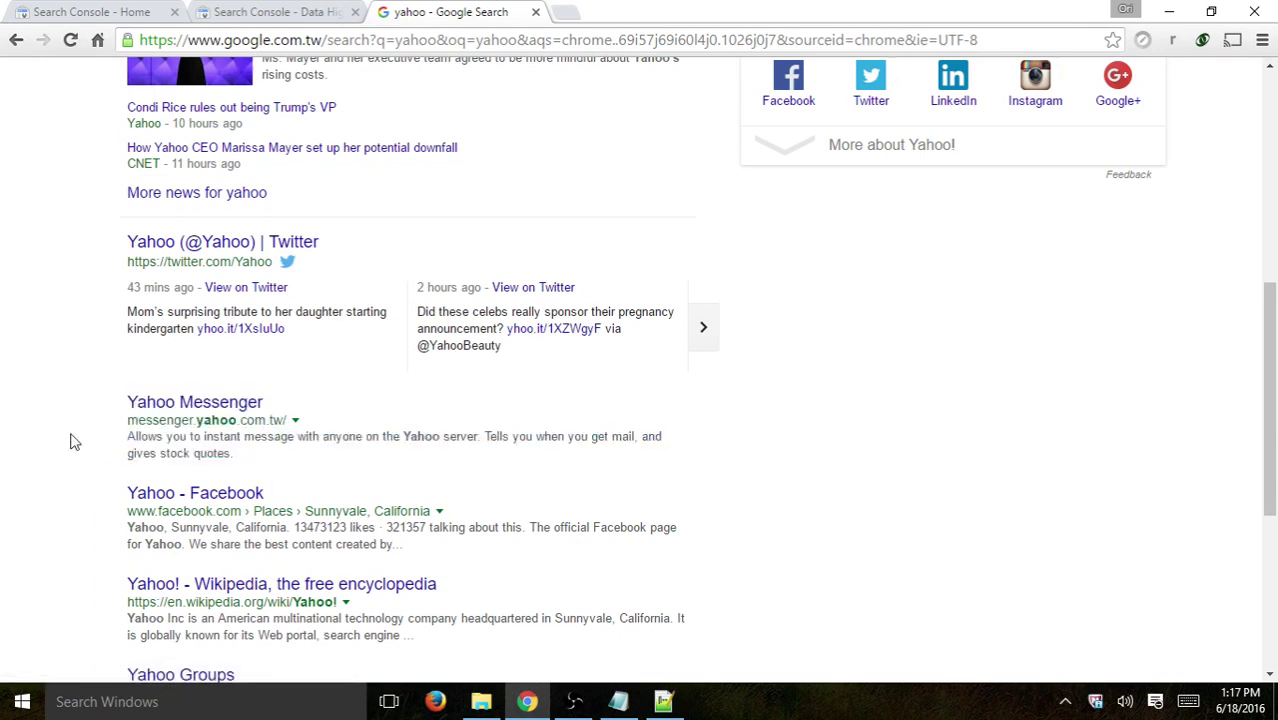
scroll(699, 385, "down", 3)
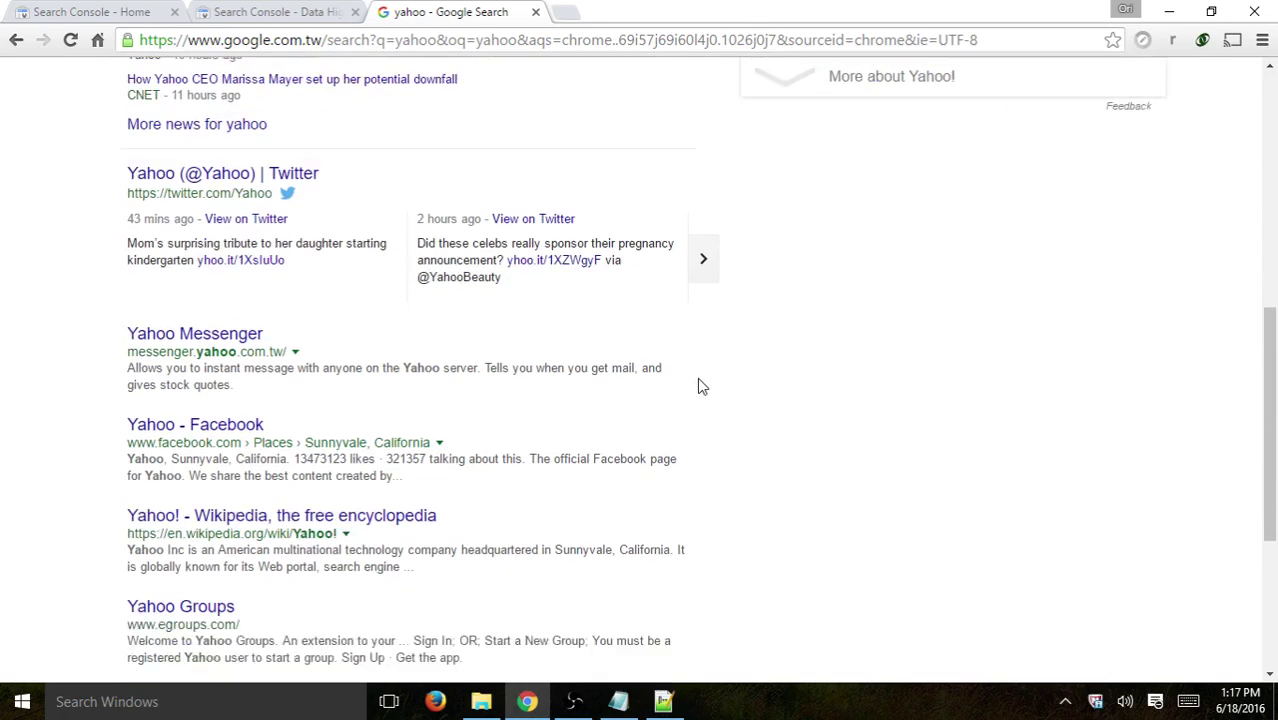
scroll(699, 385, "up", 3)
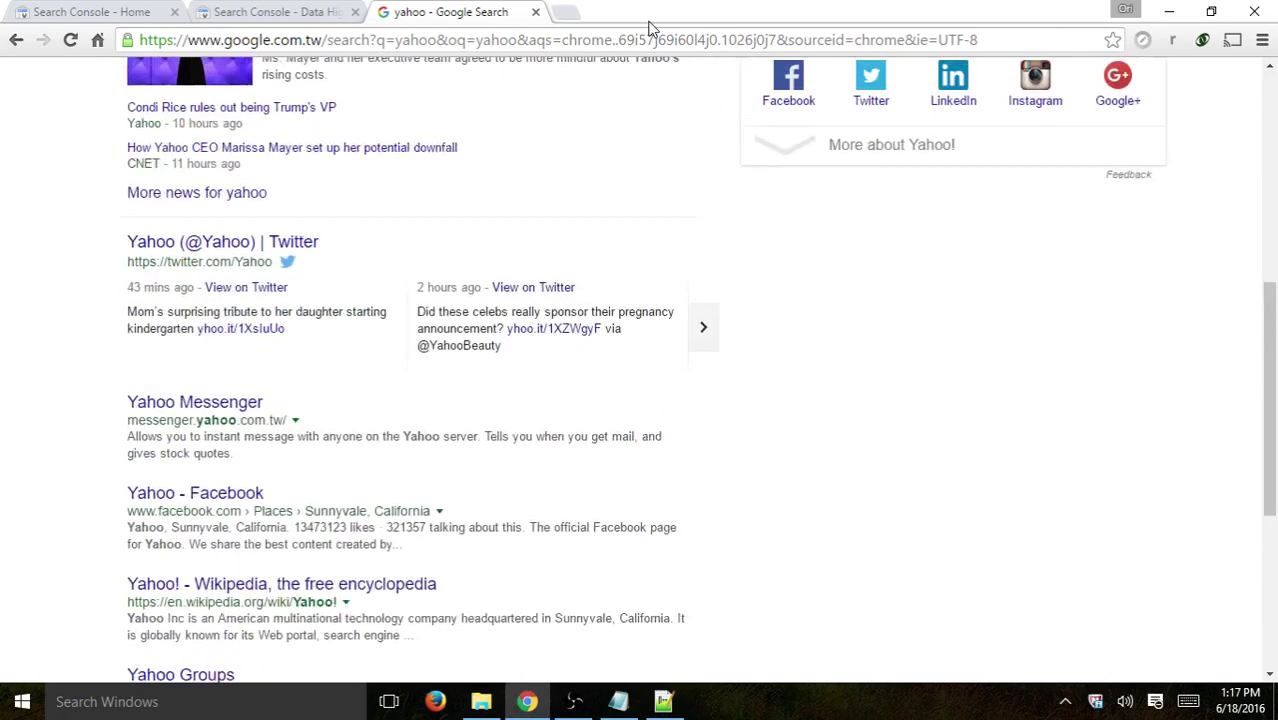
Close the yahoo search results tab and open the HTML Improvements report under Search Appearance.
left_click(535, 11)
scroll(319, 157, "up", 4)
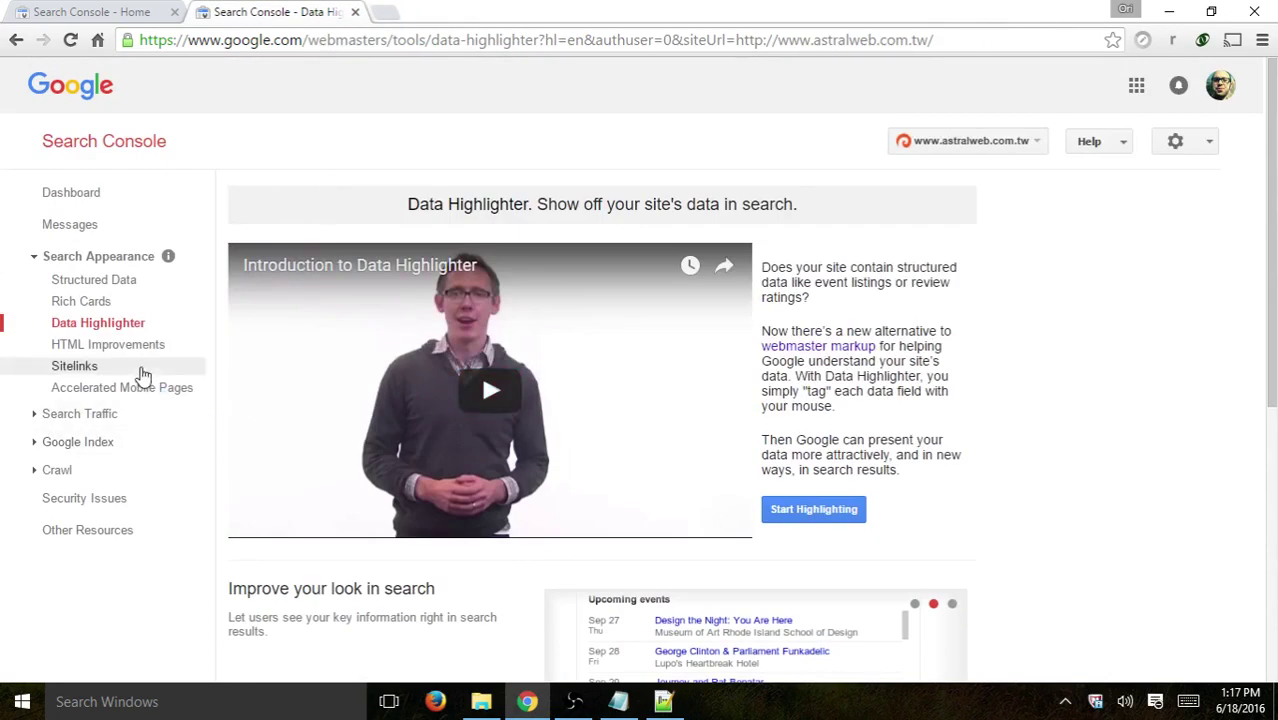
left_click(140, 345)
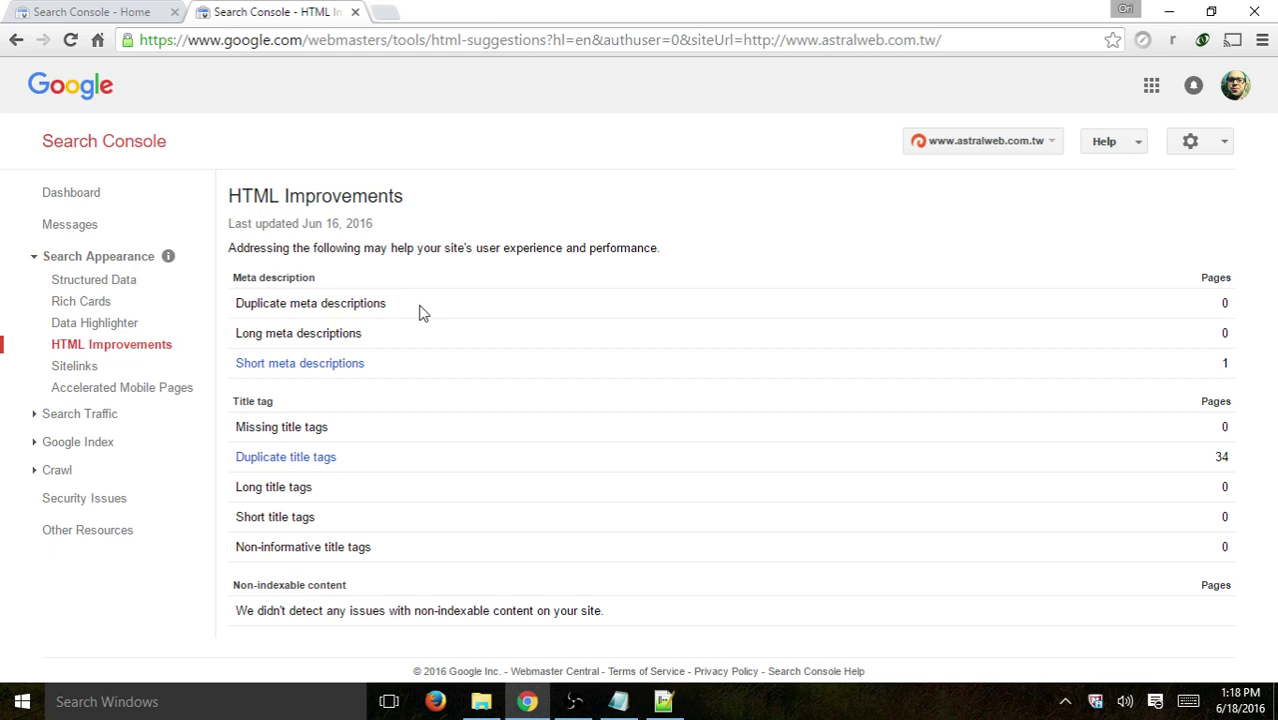
Highlight the HTML Improvements title, its Meta description, Title tag and Non-indexable content headings, and the Duplicate meta descriptions row.
left_click_drag(233, 196, 419, 197)
left_click(420, 203)
left_click_drag(262, 277, 318, 278)
left_click_drag(249, 401, 274, 401)
left_click_drag(244, 583, 347, 583)
left_click(347, 584)
left_click_drag(255, 303, 1008, 318)
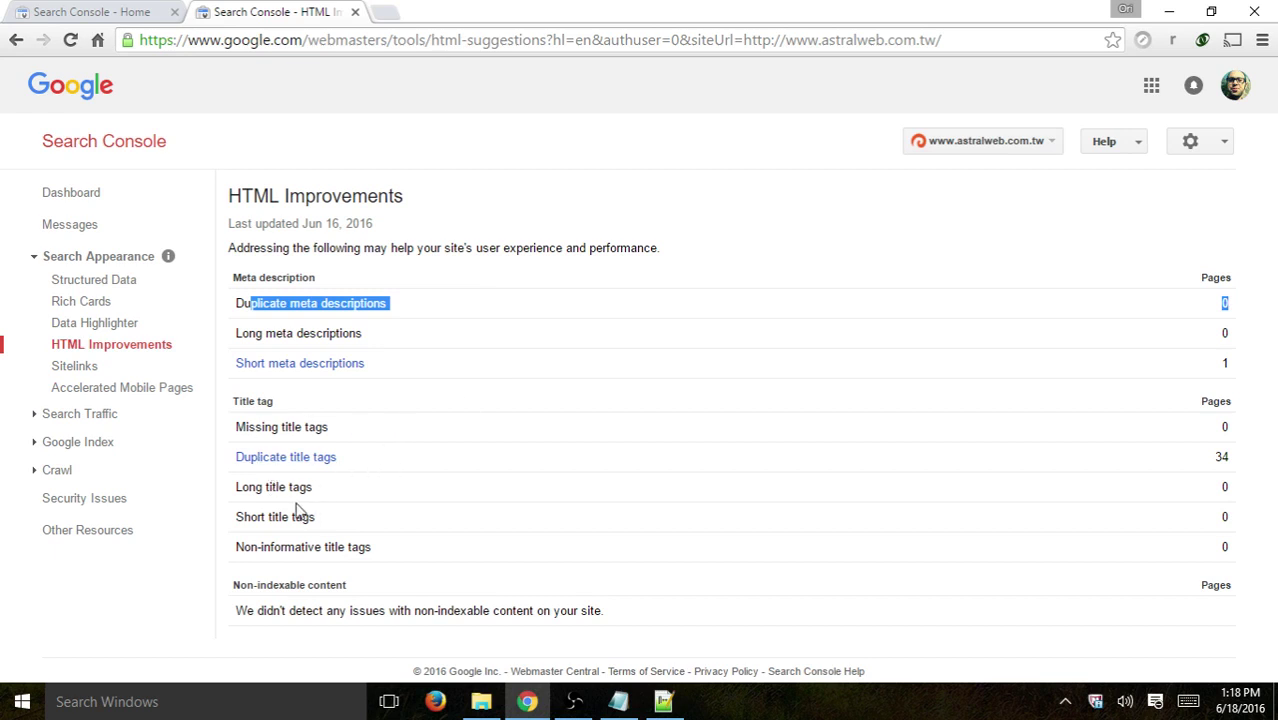
Open the Short meta descriptions details and examine the description text listed for /video_fun.html.
left_click(1203, 375)
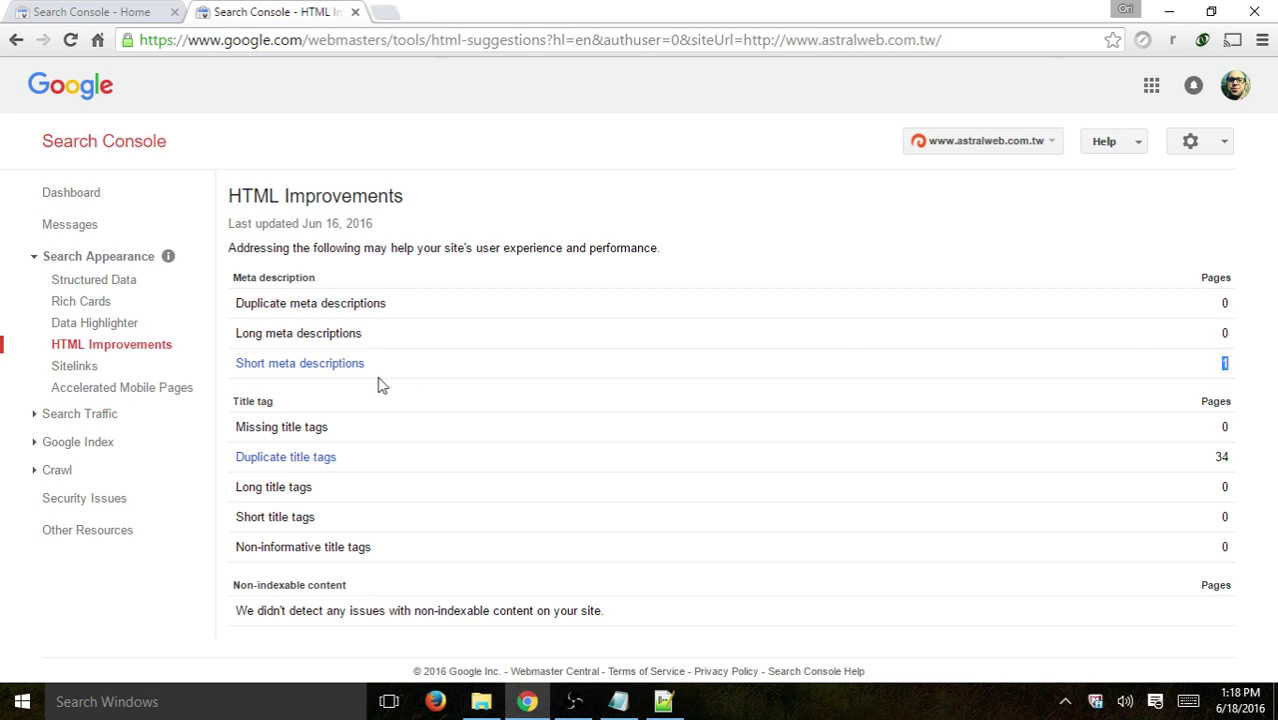
left_click(308, 364)
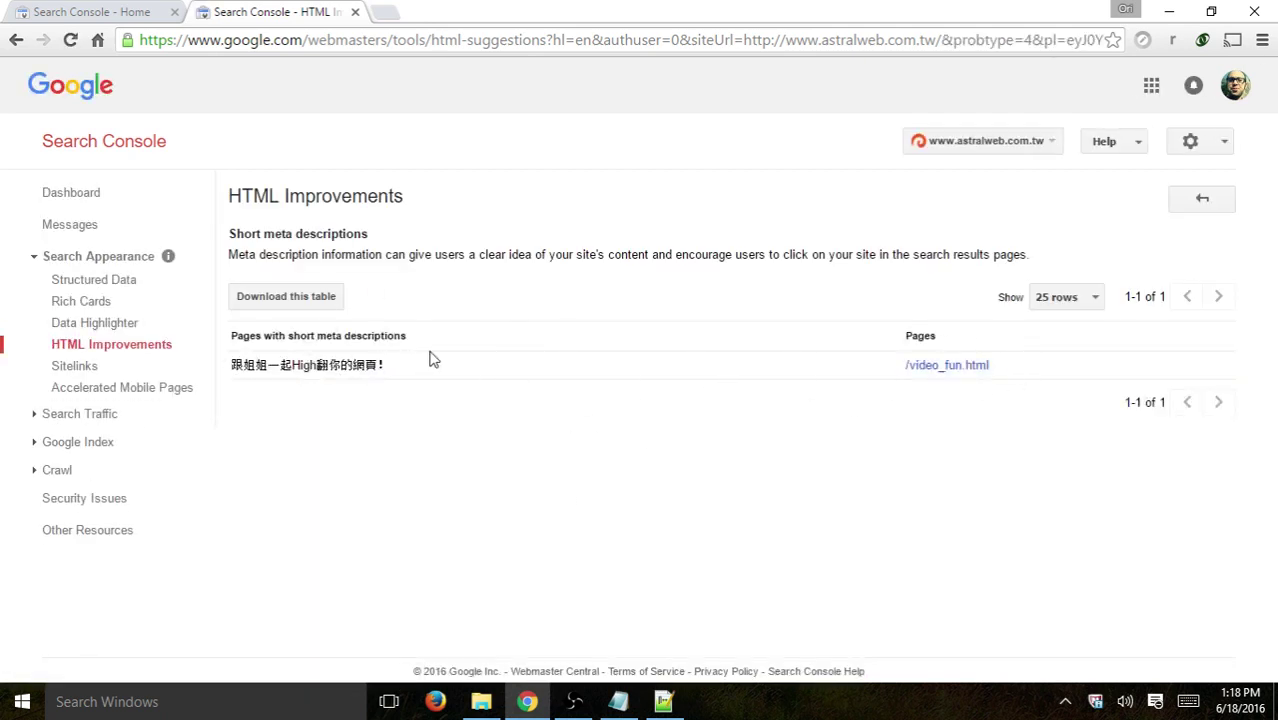
left_click_drag(419, 368, 232, 365)
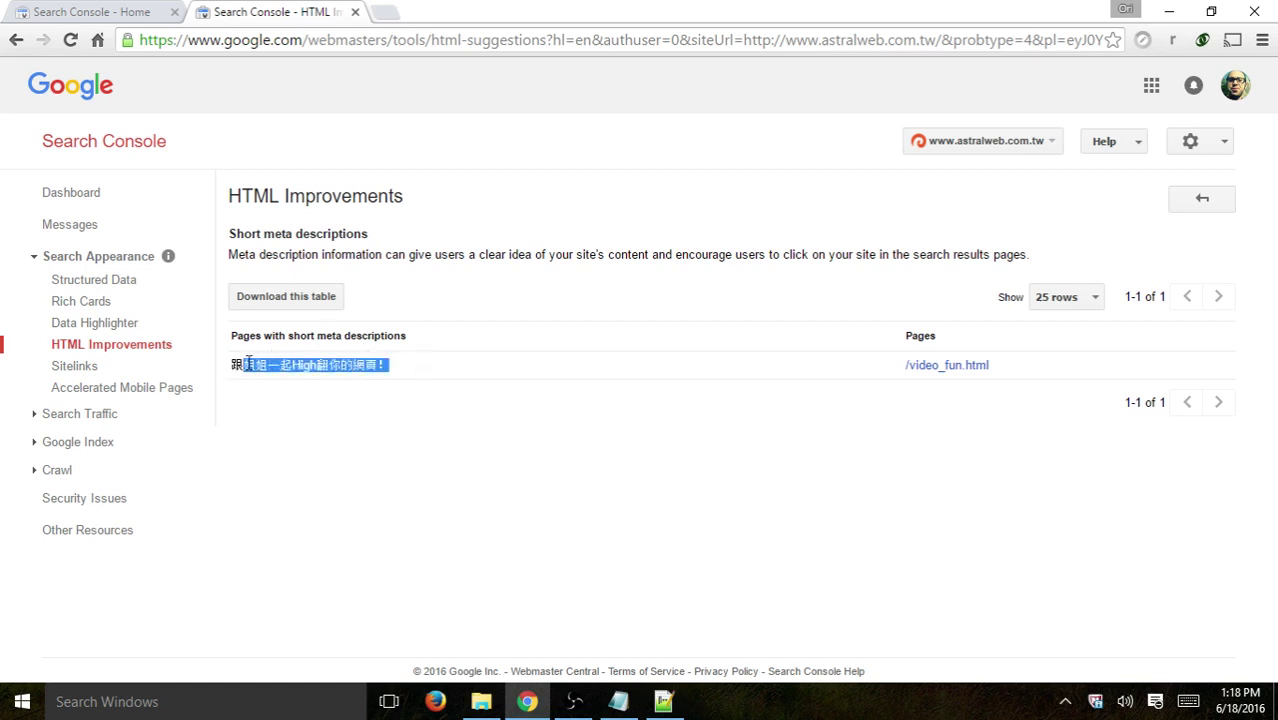
left_click(210, 226)
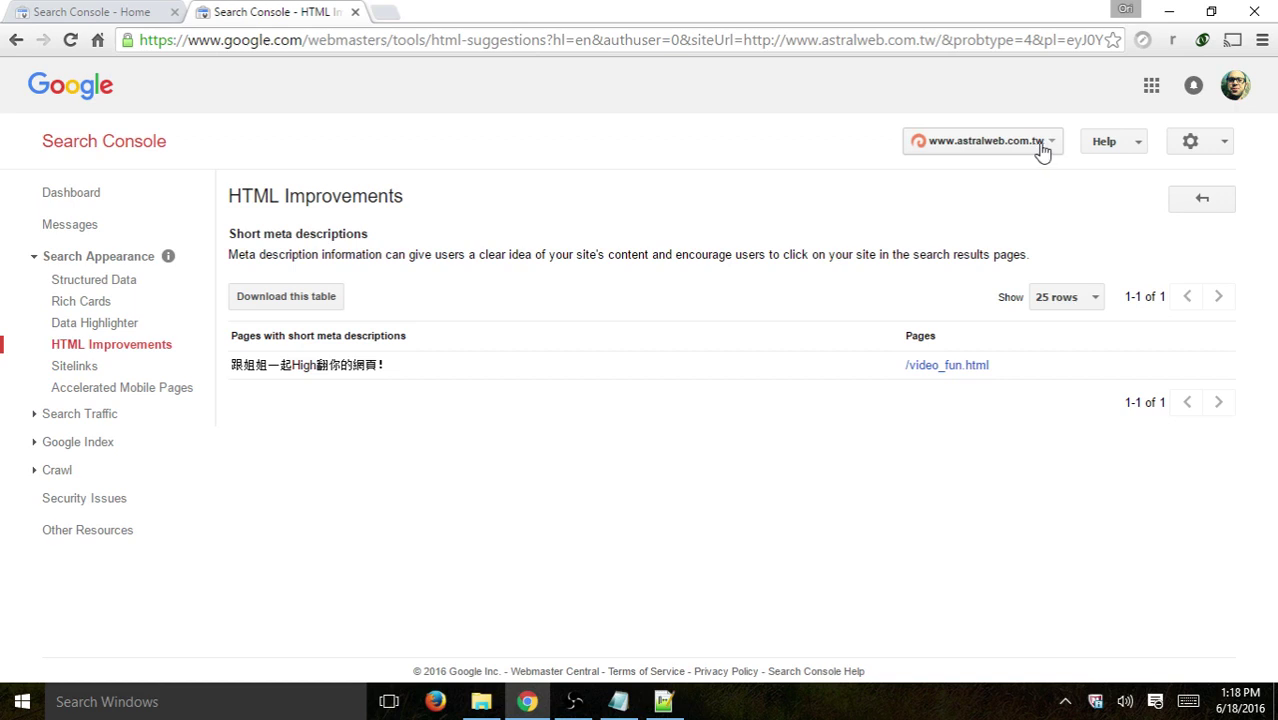
mouse_move(399, 368)
left_mouse_down()
mouse_move(234, 365)
mouse_move(408, 362)
left_mouse_up()
left_click(408, 366)
Open the Sitelinks report under Search Appearance and run a Google search for yahoo in a new tab.
left_click(70, 366)
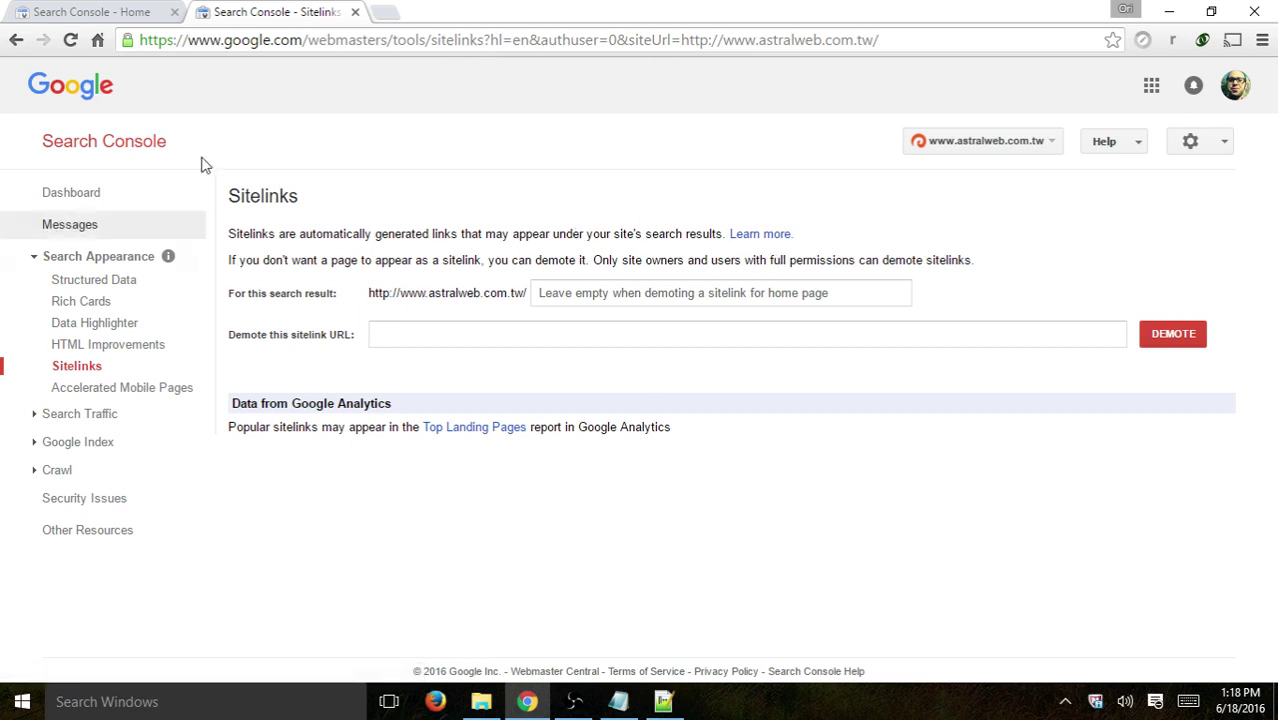
left_click(393, 11)
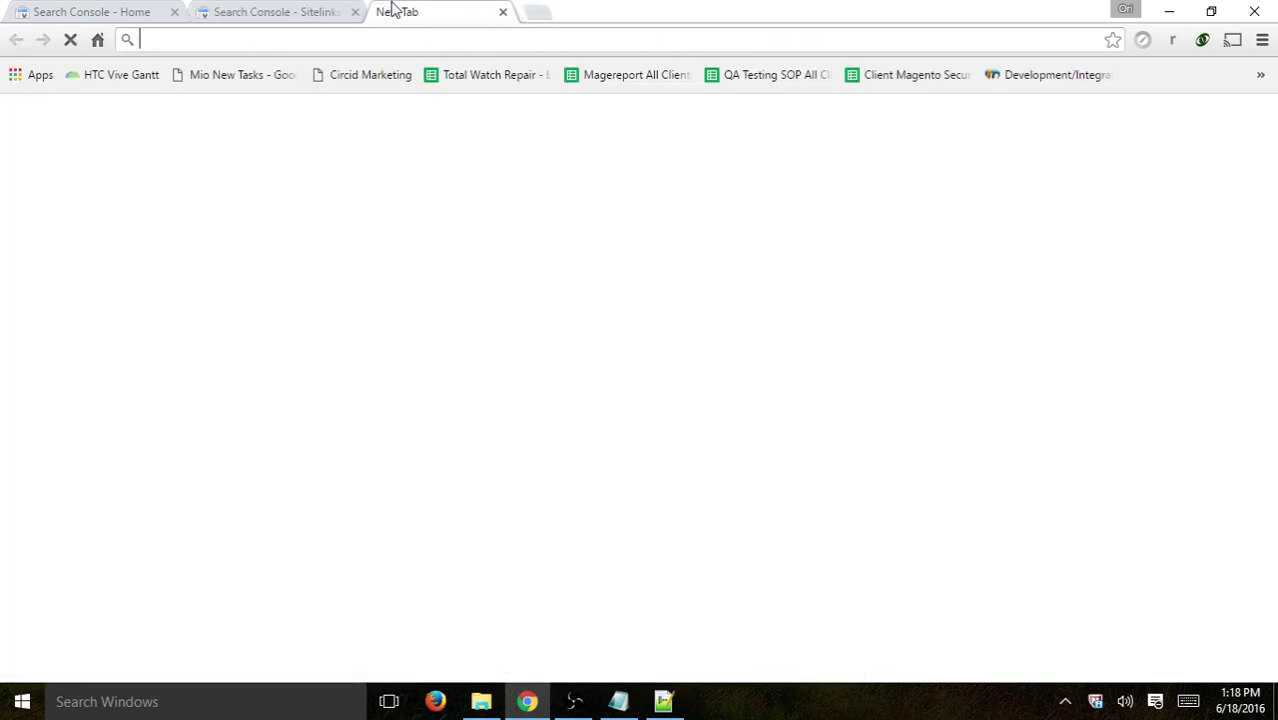
type("yahoo")
left_click(420, 106)
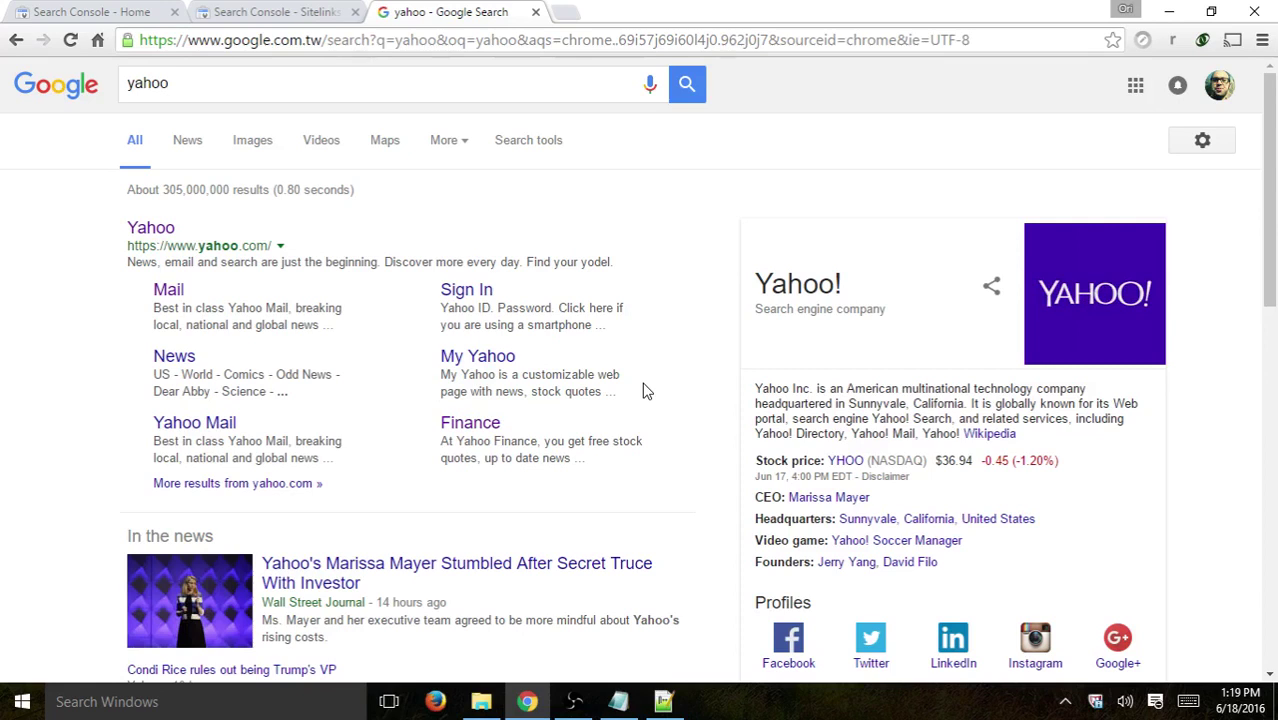
Highlight the sitelinks block under the main Yahoo result and its Finance entry with the description.
left_click_drag(532, 490, 134, 297)
left_click(138, 307)
left_click_drag(595, 465, 500, 425)
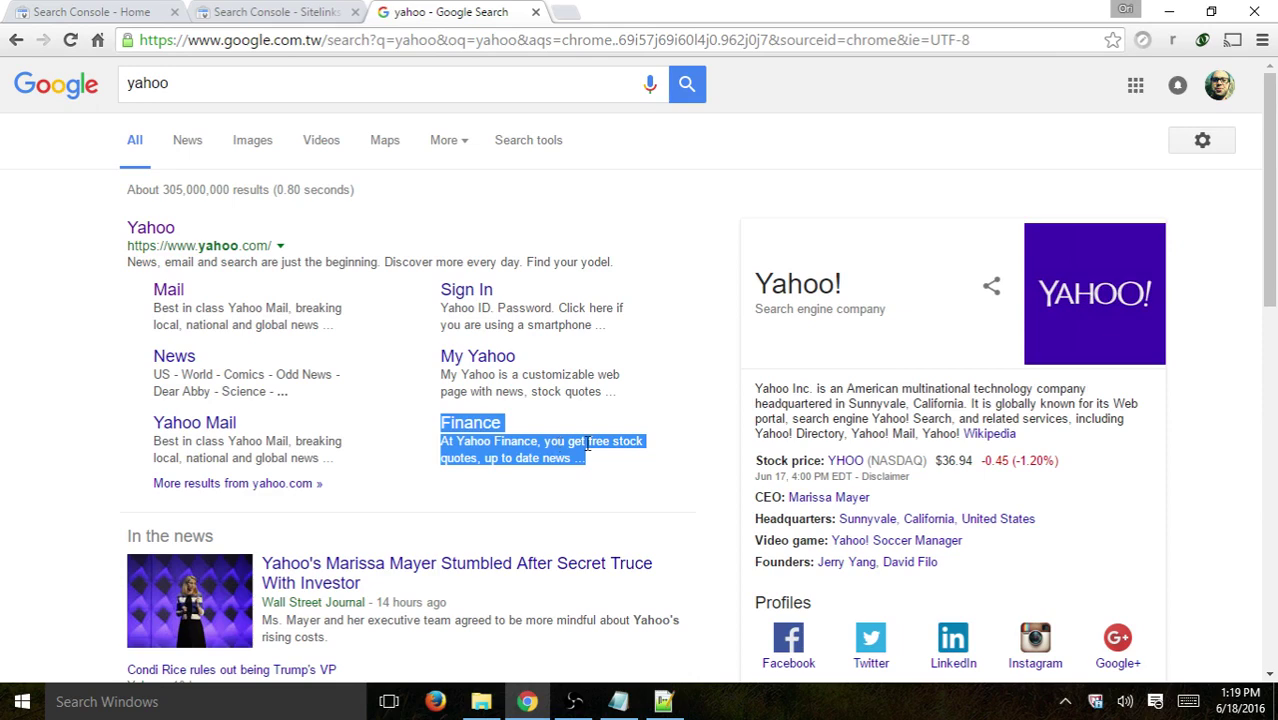
Highlight the demotion form labels on the Sitelinks page, comparing them with the yahoo search results.
left_click(252, 17)
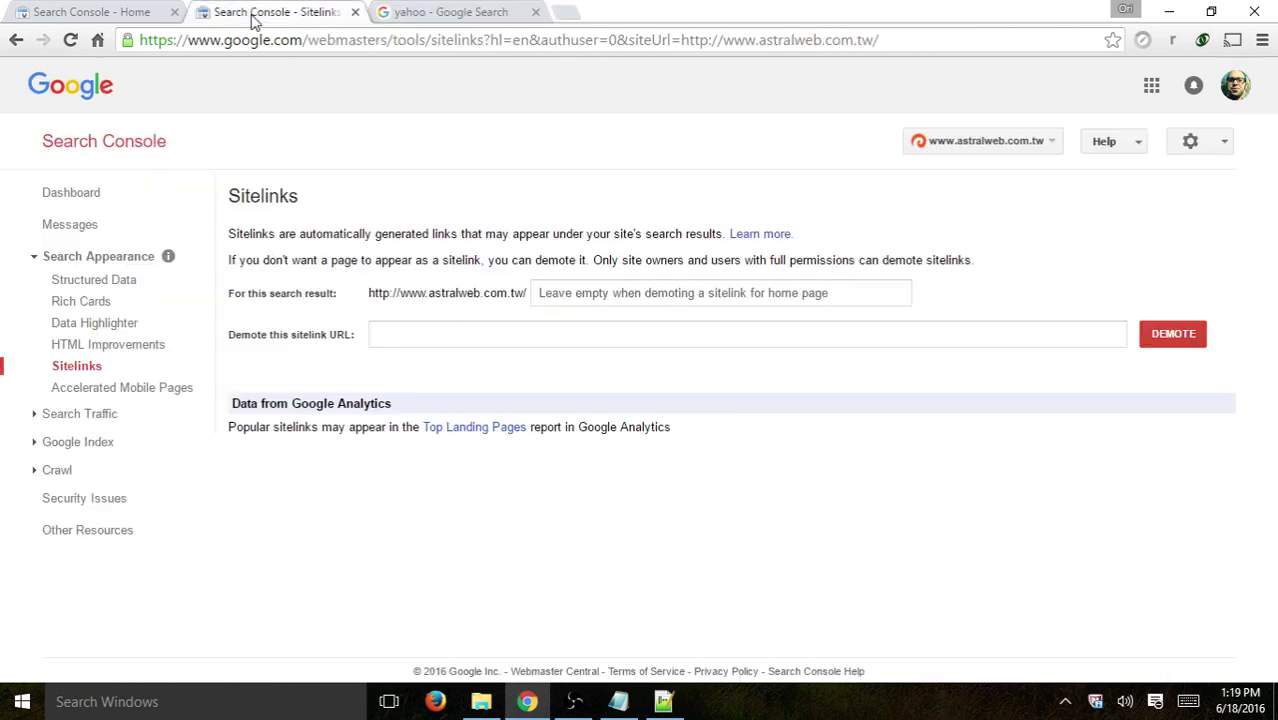
left_click_drag(228, 290, 505, 326)
left_click(276, 335)
left_click(393, 13)
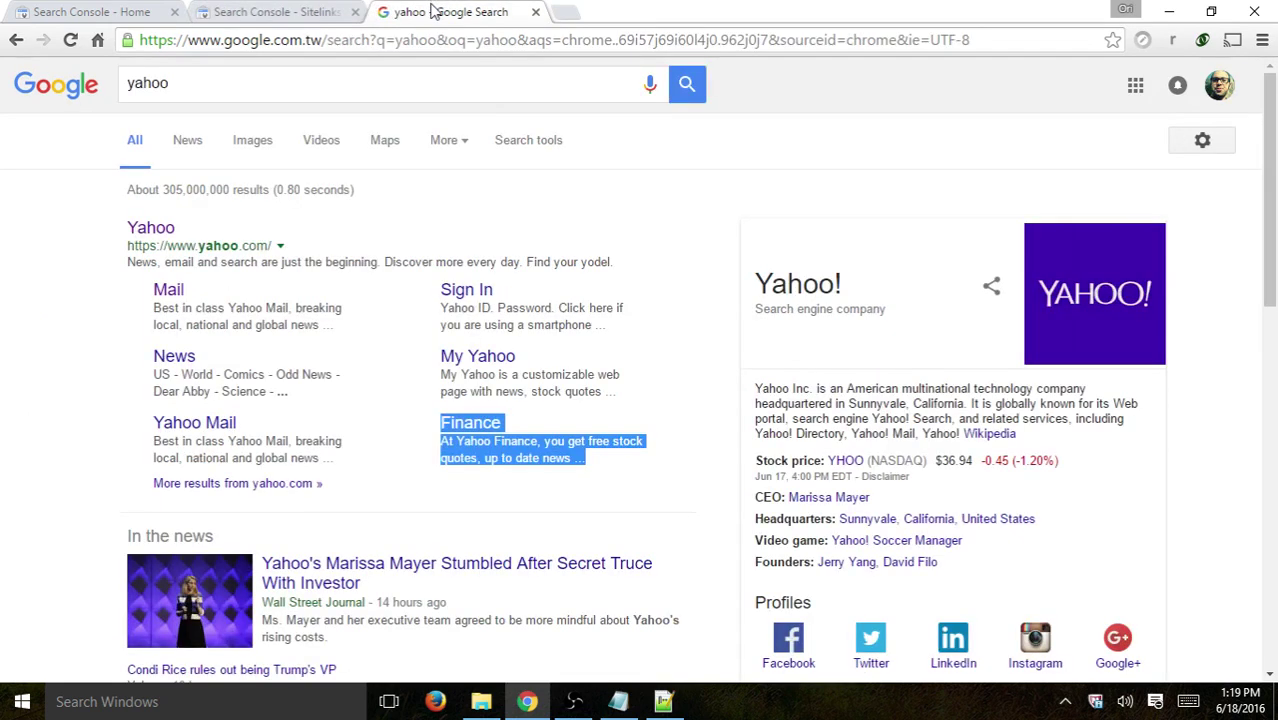
left_click(272, 14)
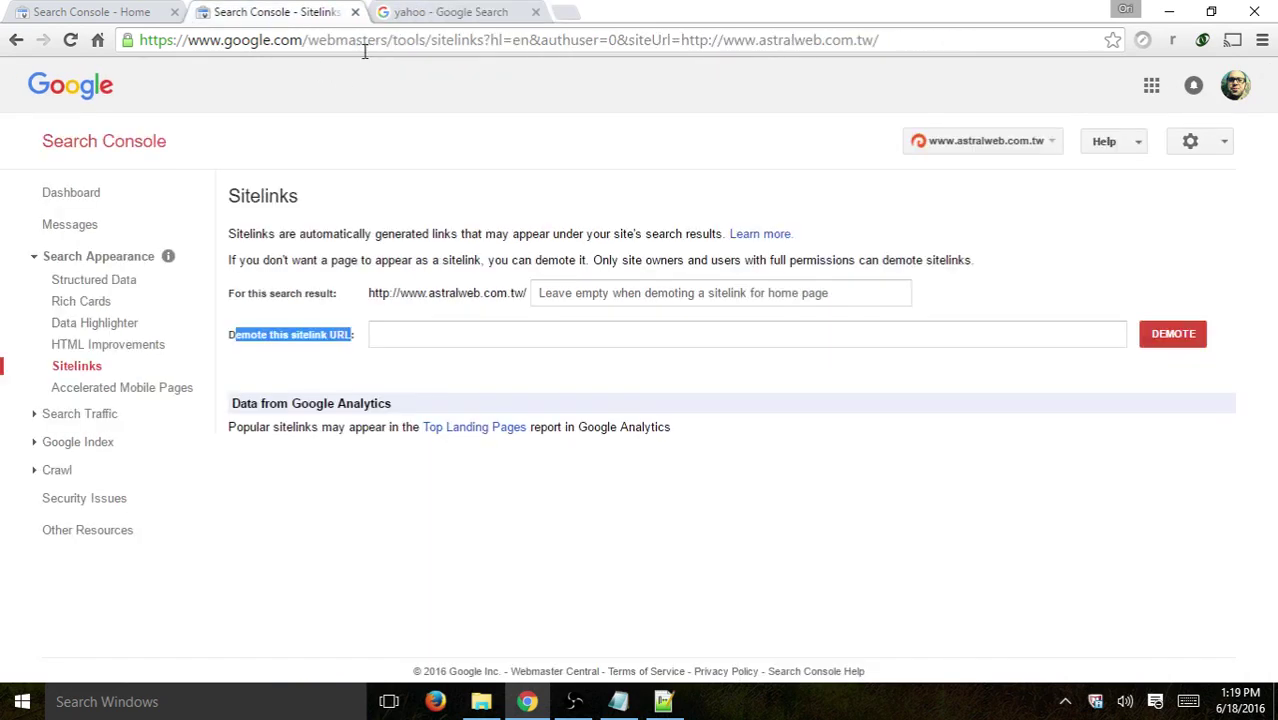
left_click(451, 14)
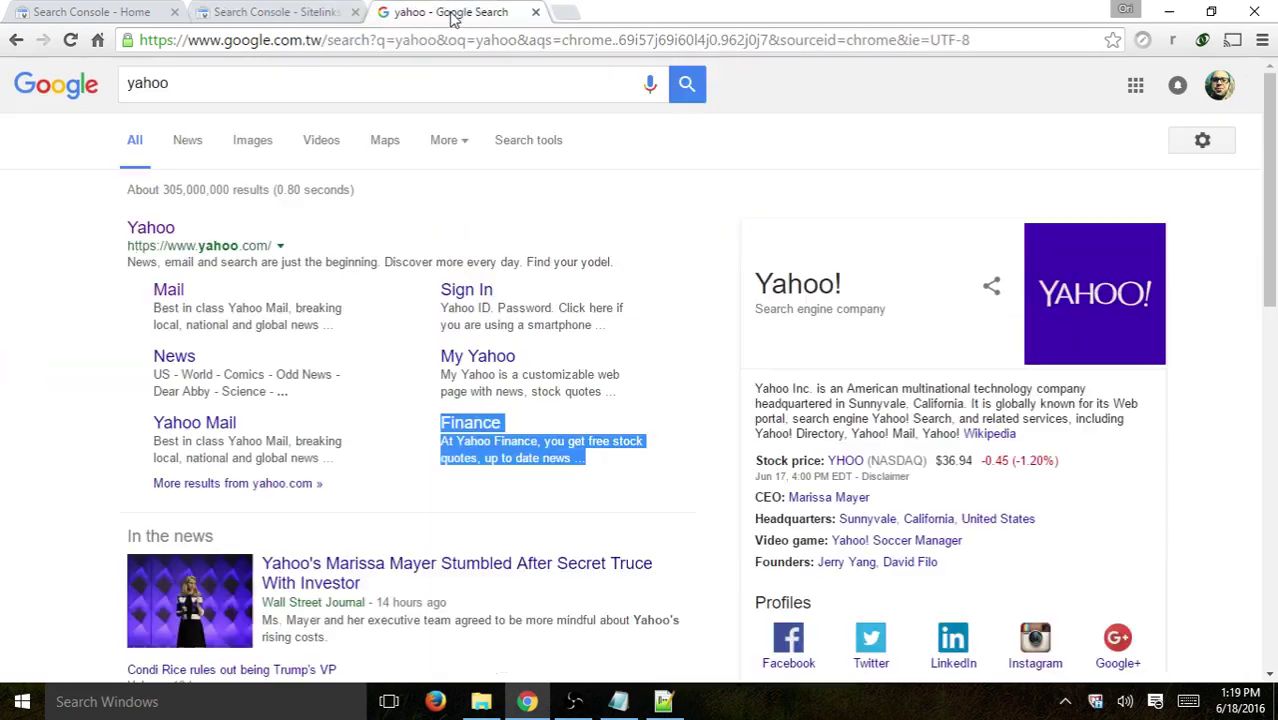
Open the Finance sitelink in a new tab, copy its page address and close that tab.
right_click(490, 434)
right_click(500, 440)
right_click(492, 430)
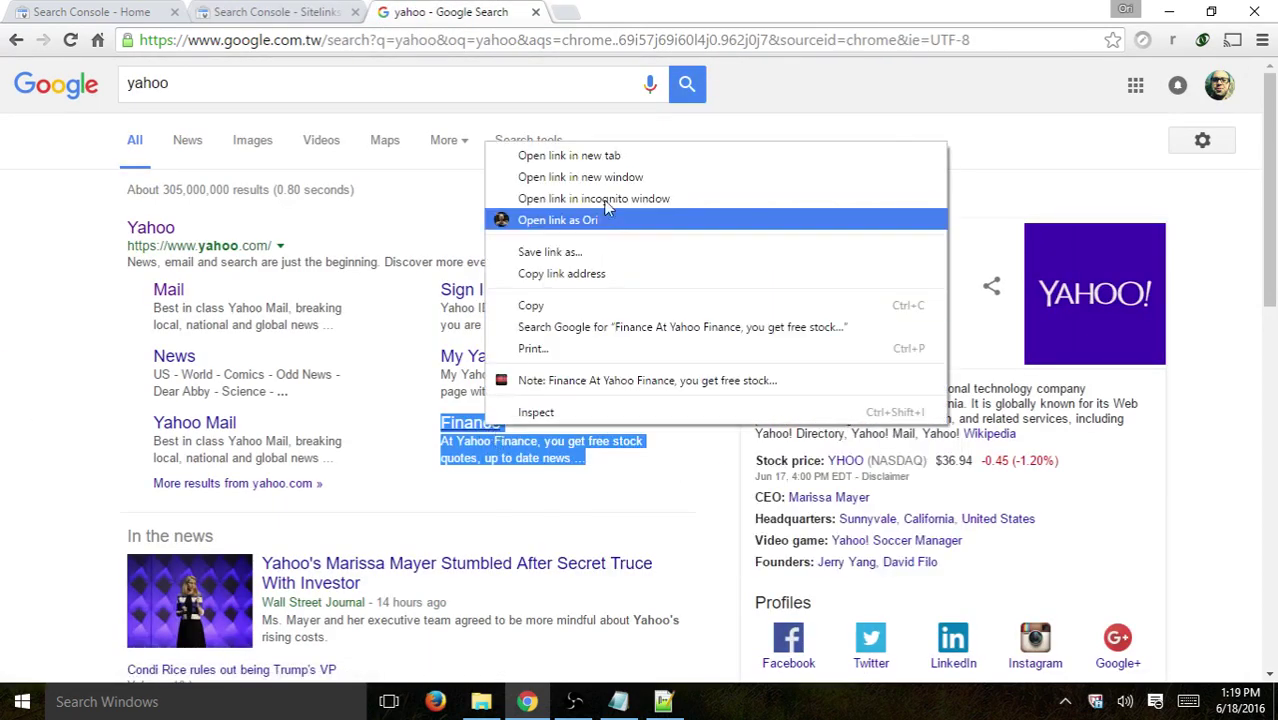
left_click(600, 156)
left_click(630, 13)
left_click(631, 40)
key("ctrl+c")
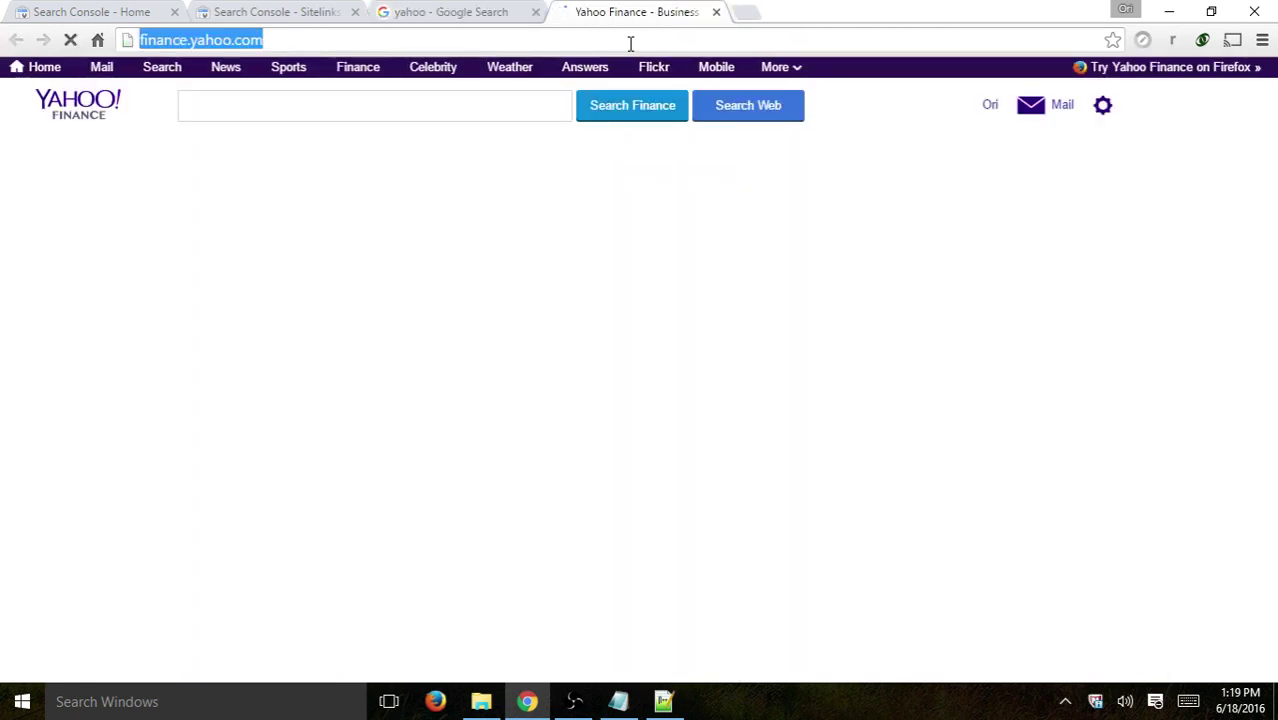
key("BackSpace")
key("ctrl+w")
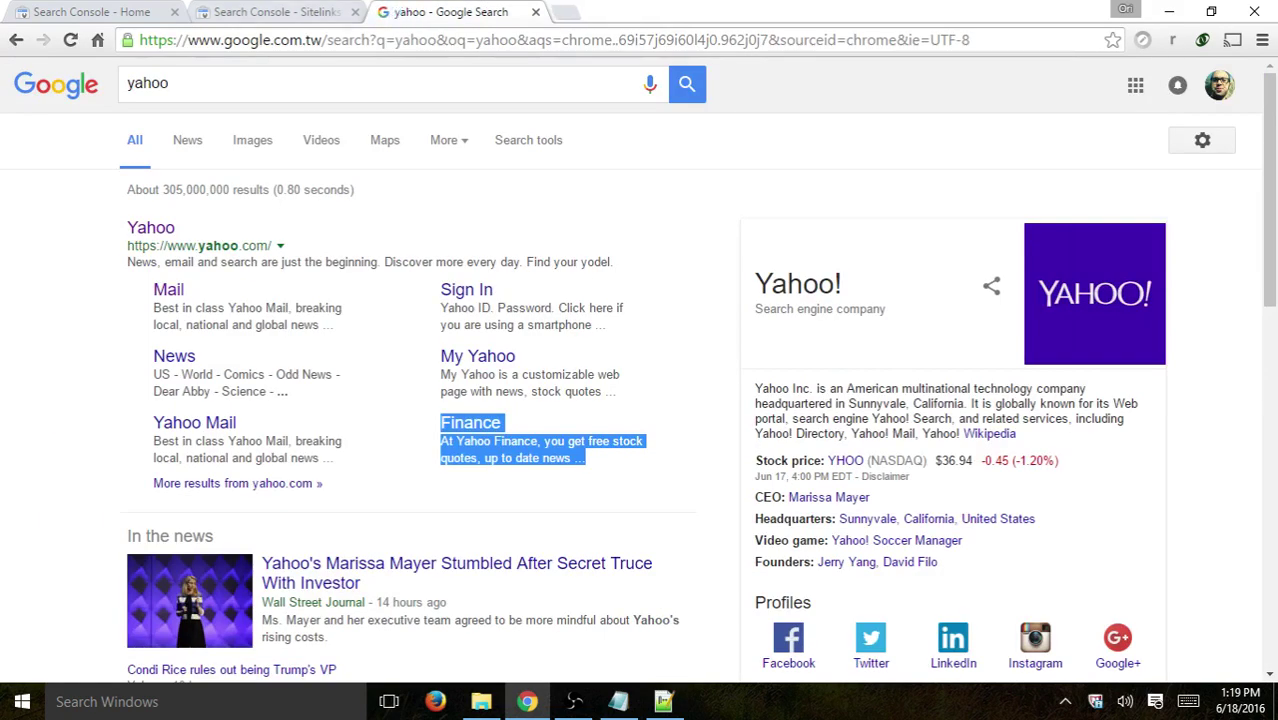
left_click(280, 12)
left_click(480, 334)
key("ctrl+v")
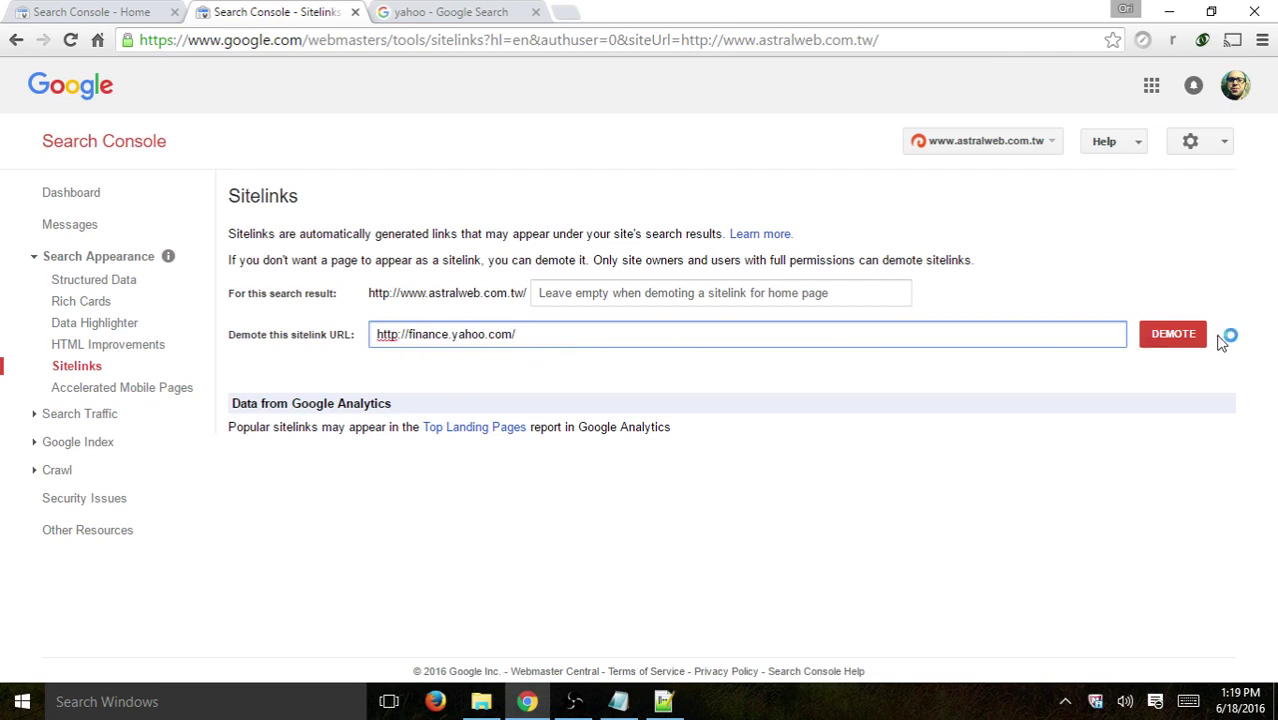
left_click(839, 411)
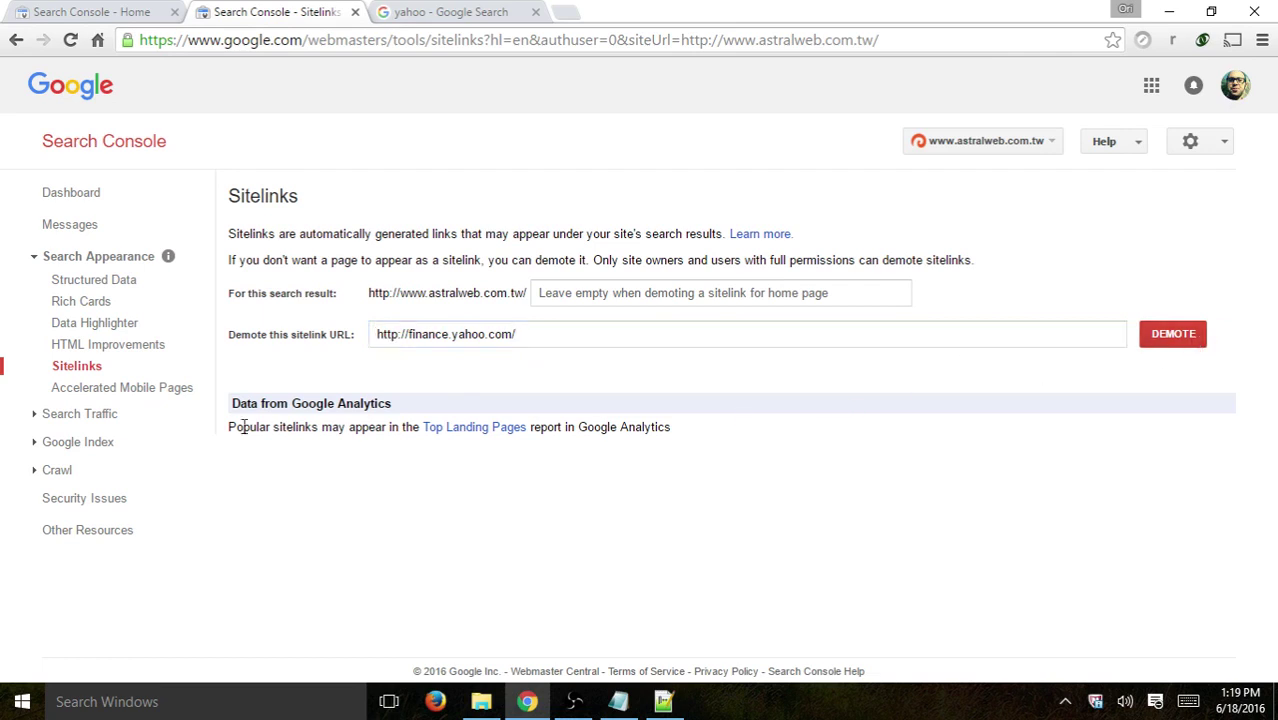
Open the Accelerated Mobile Pages report and highlight the heading of its notice.
left_click(134, 393)
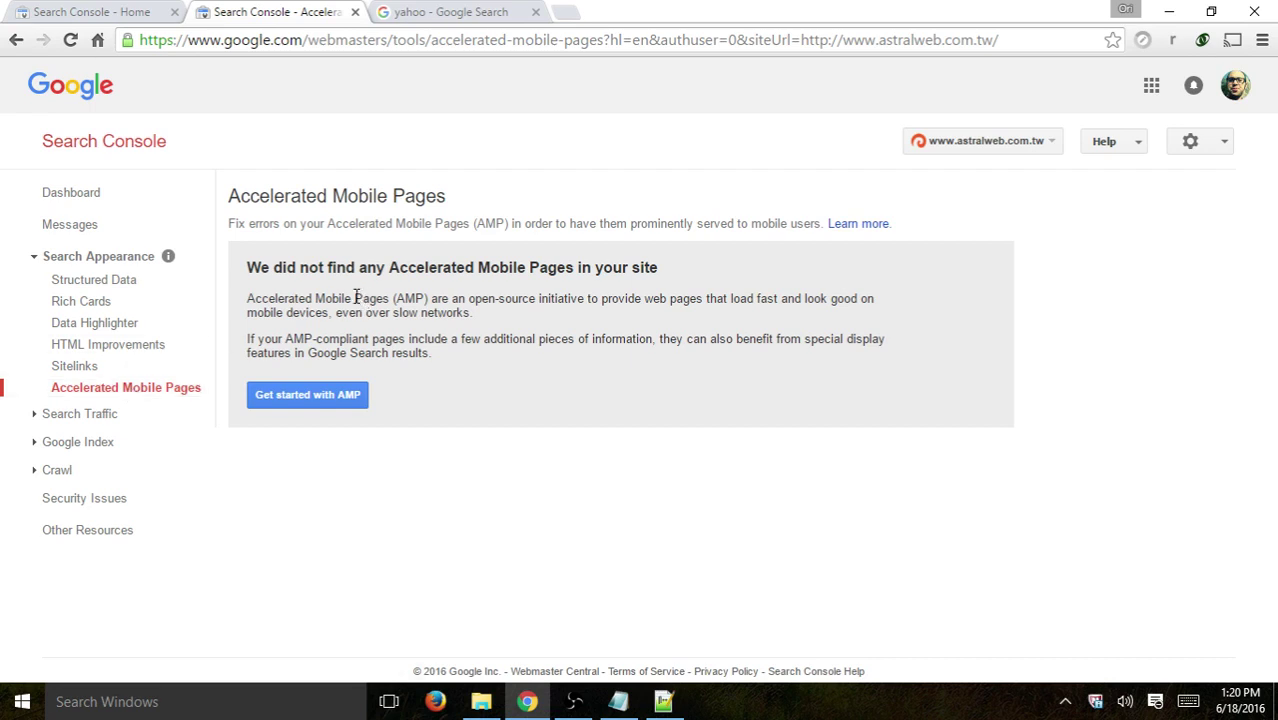
left_click_drag(276, 268, 670, 263)
left_click(670, 263)
Open the Search Analytics report under Search Traffic and examine its clicks graph and queries table.
left_click(86, 258)
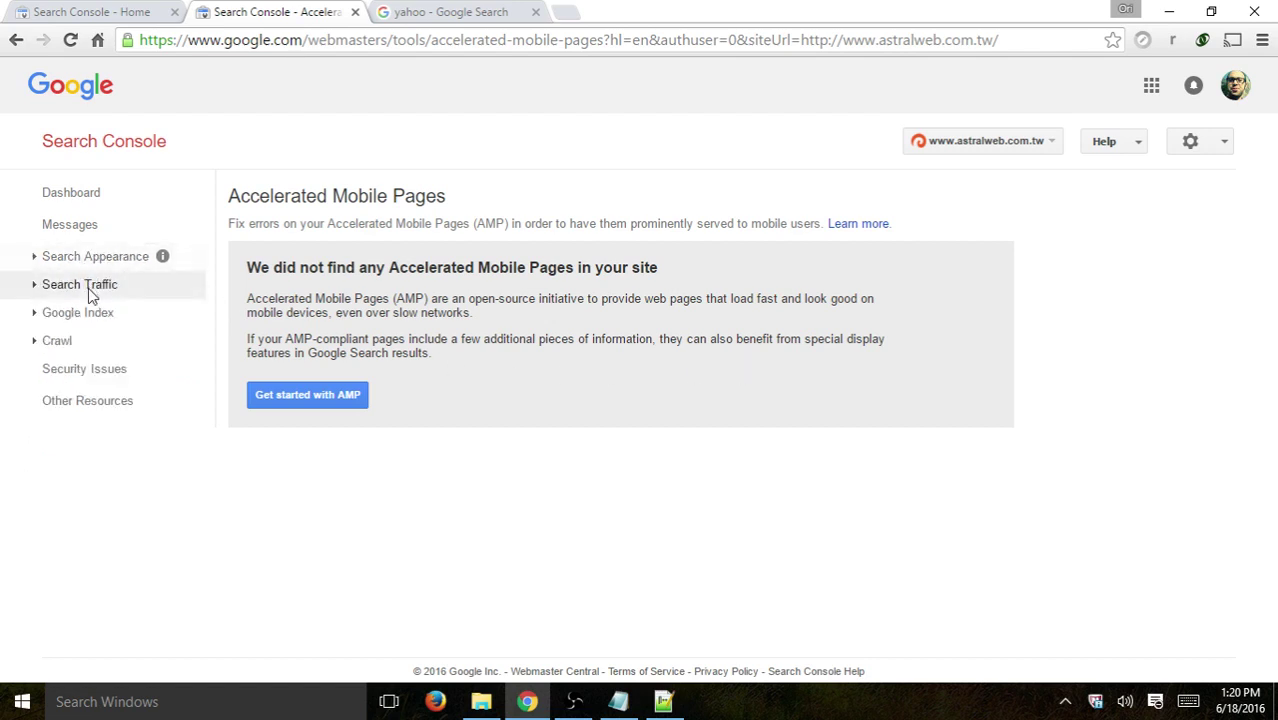
left_click(88, 288)
left_click(88, 308)
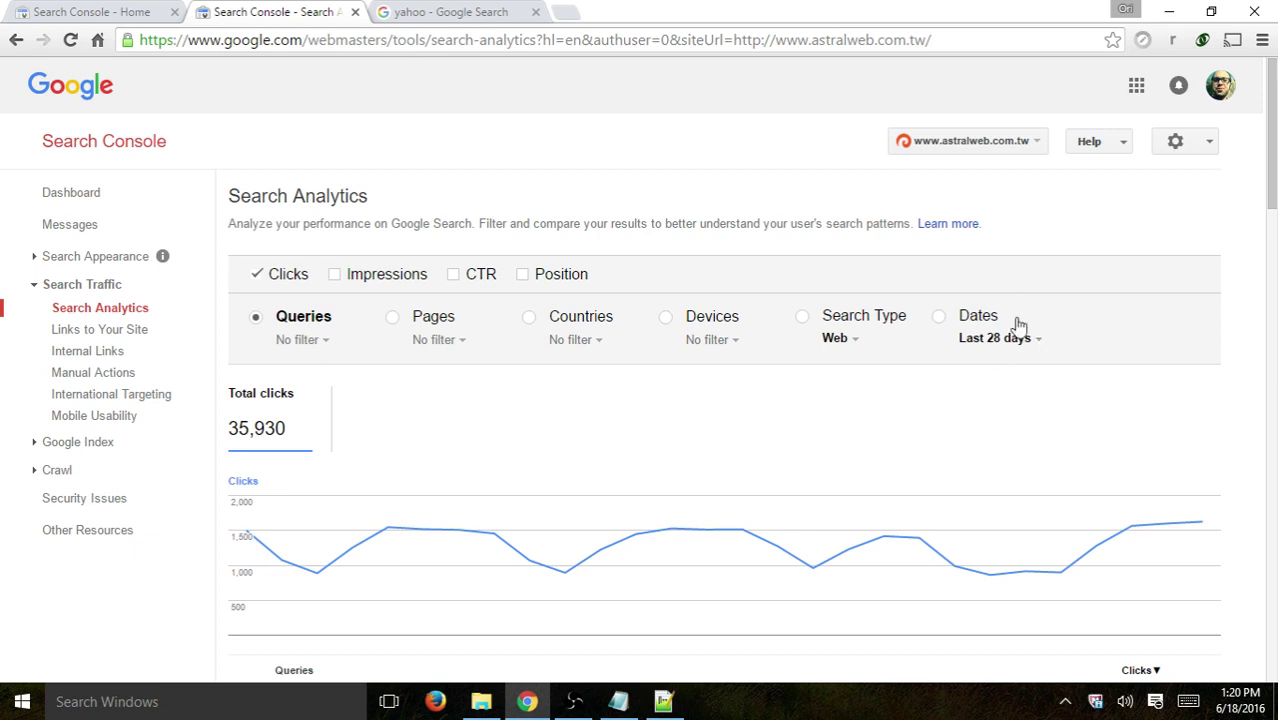
scroll(715, 225, "down", 2)
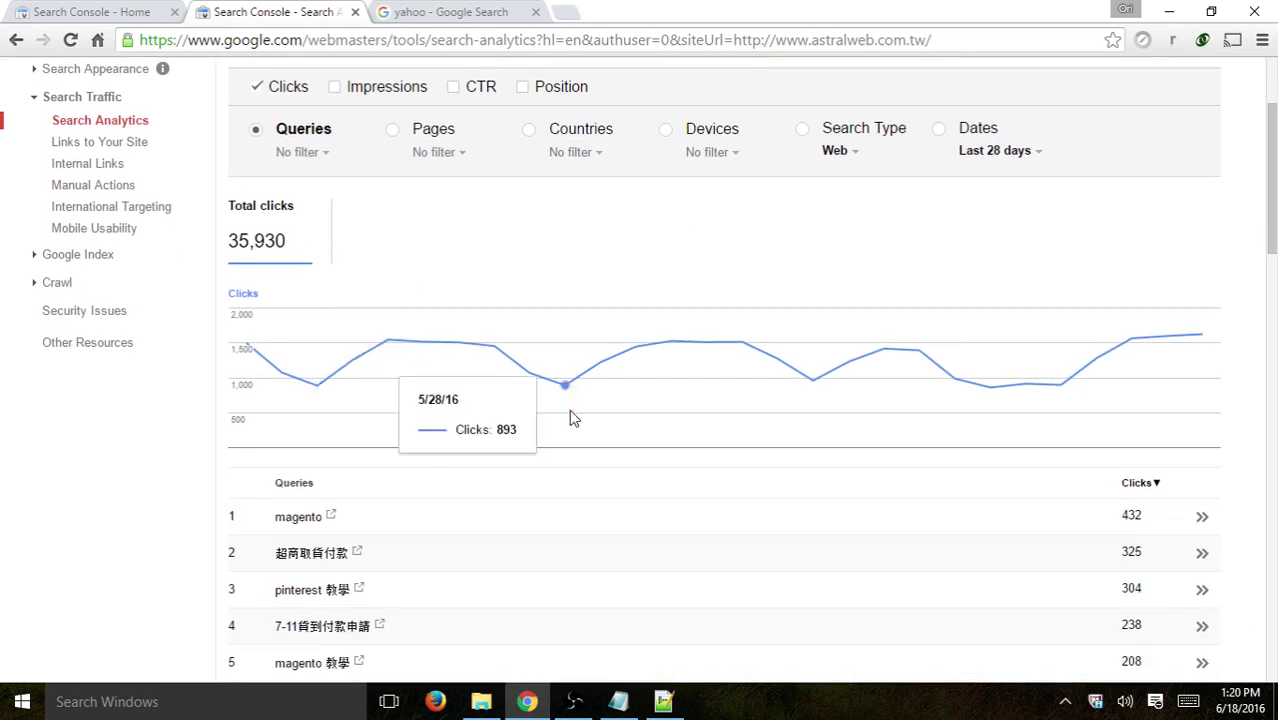
scroll(582, 288, "down", 2)
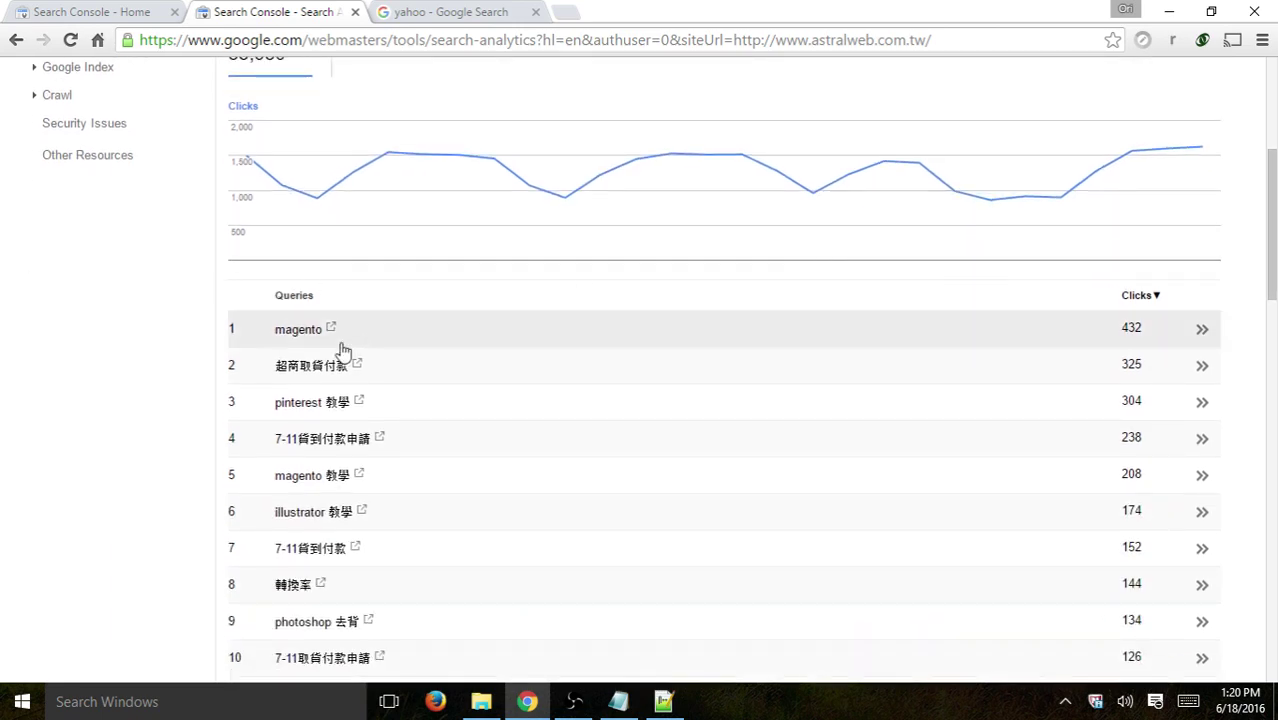
scroll(800, 347, "down", 2)
scroll(800, 347, "up", 4)
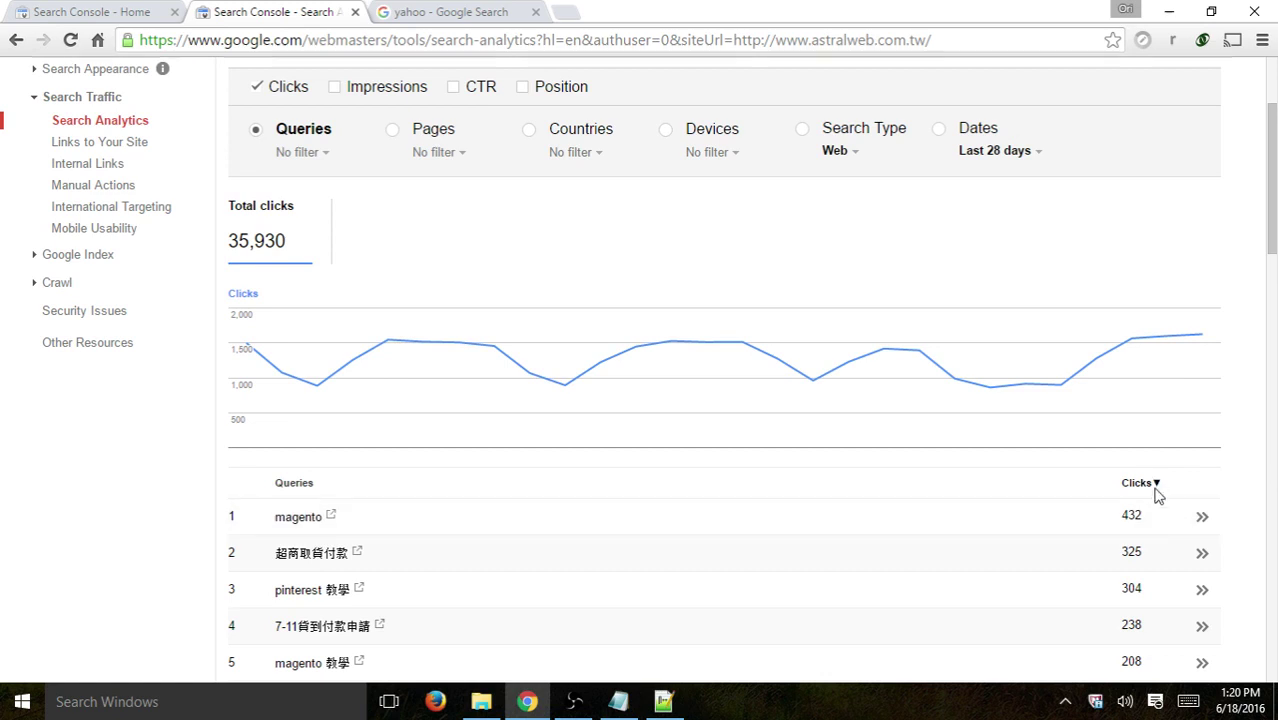
scroll(1135, 500, "up", 2)
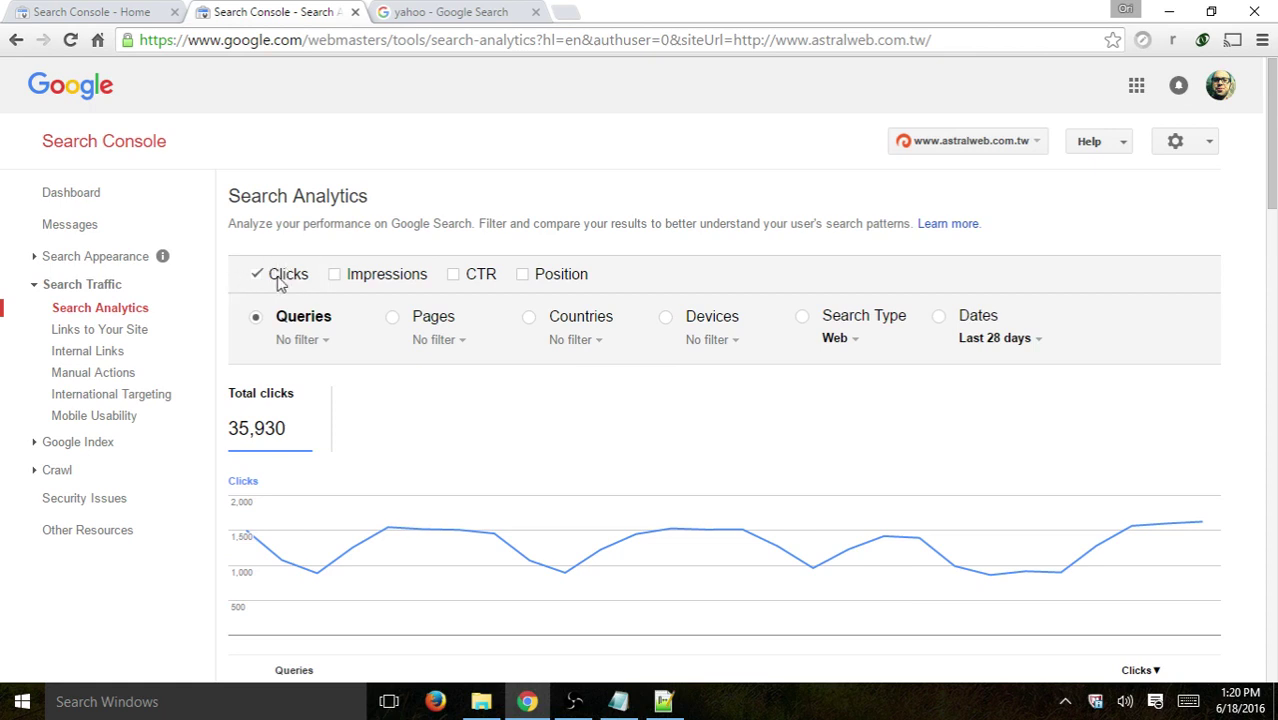
Add Impressions, CTR and Position to the Search Analytics report and examine these metrics for the top queries.
left_click(336, 276)
left_click(452, 275)
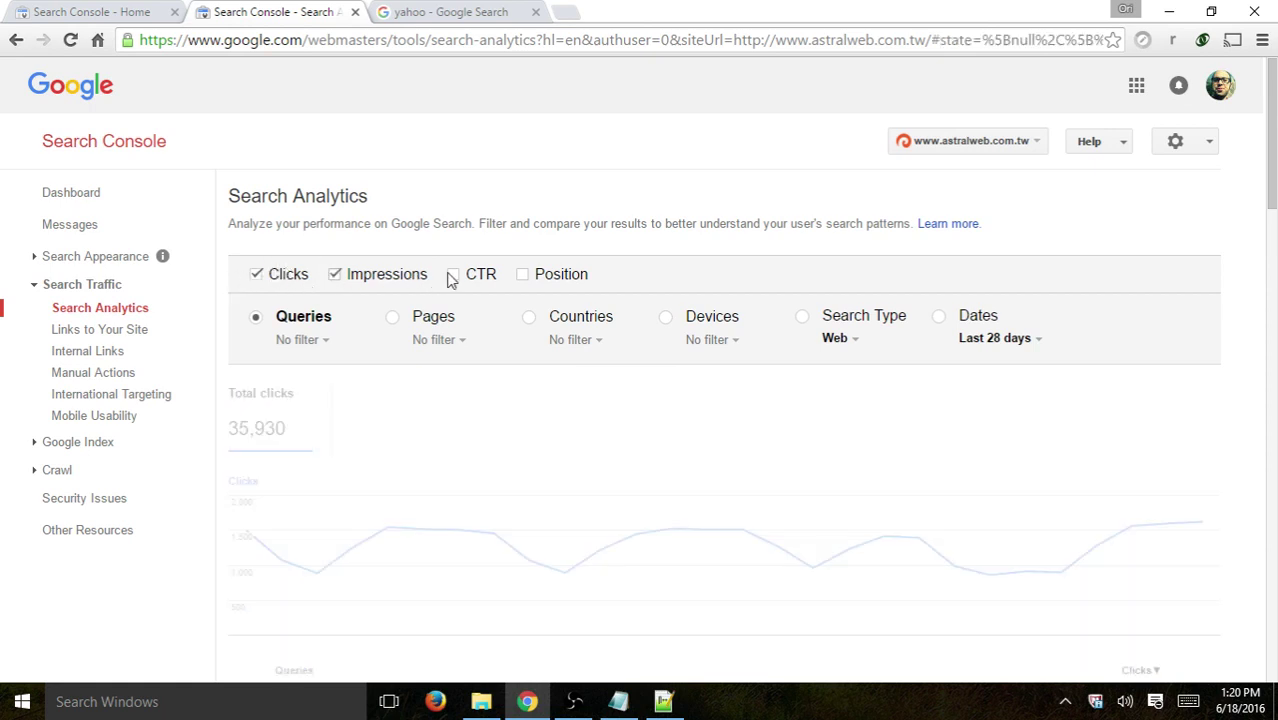
left_click(525, 276)
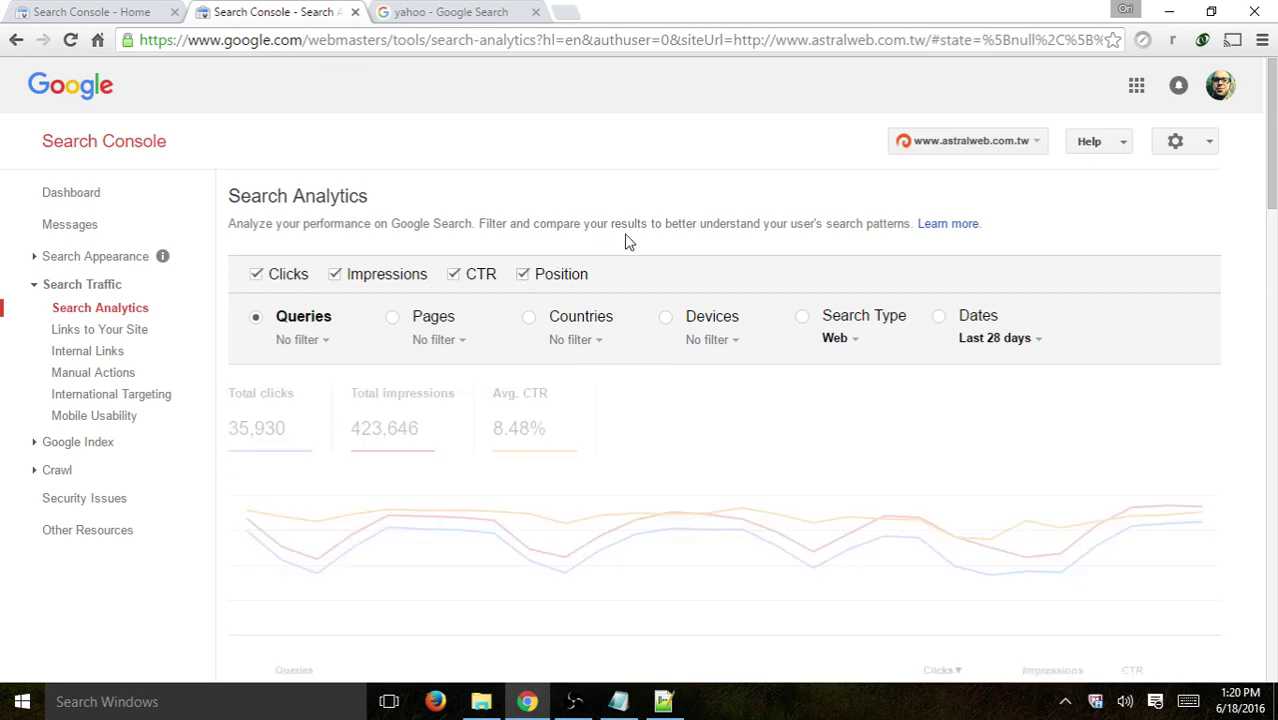
scroll(886, 243, "down", 3)
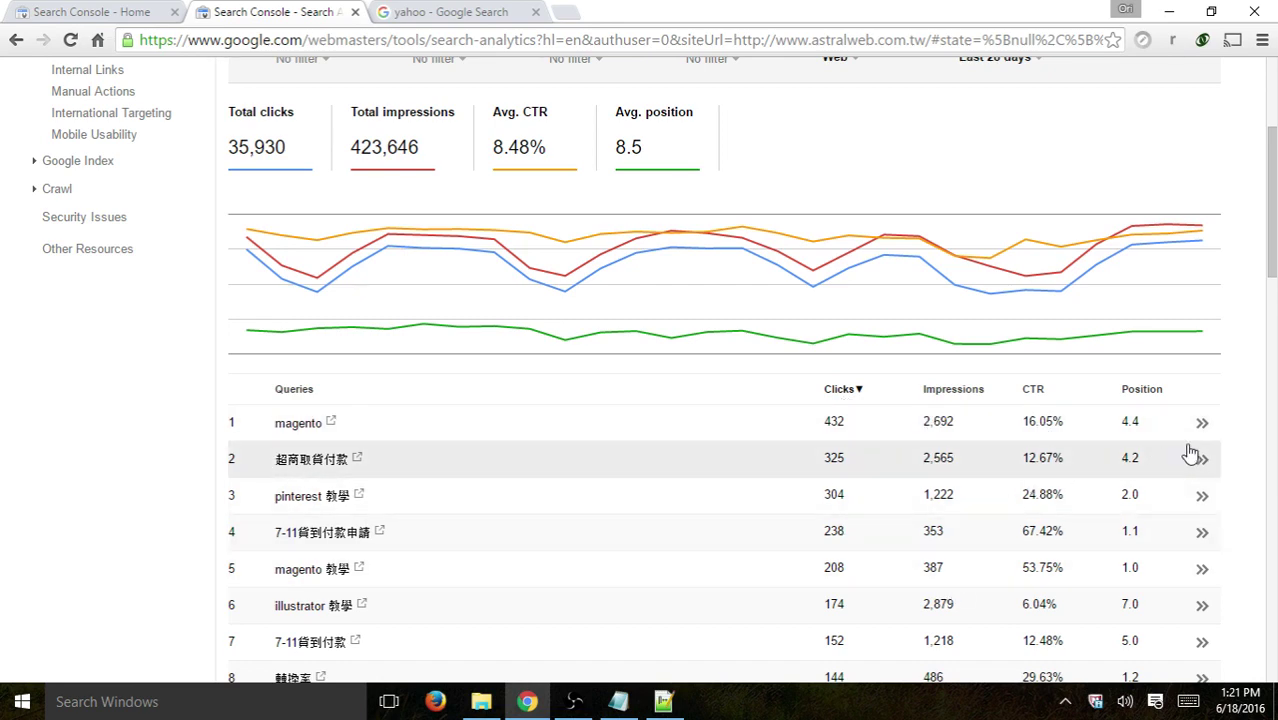
scroll(1190, 451, "down", 2)
scroll(665, 343, "up", 3)
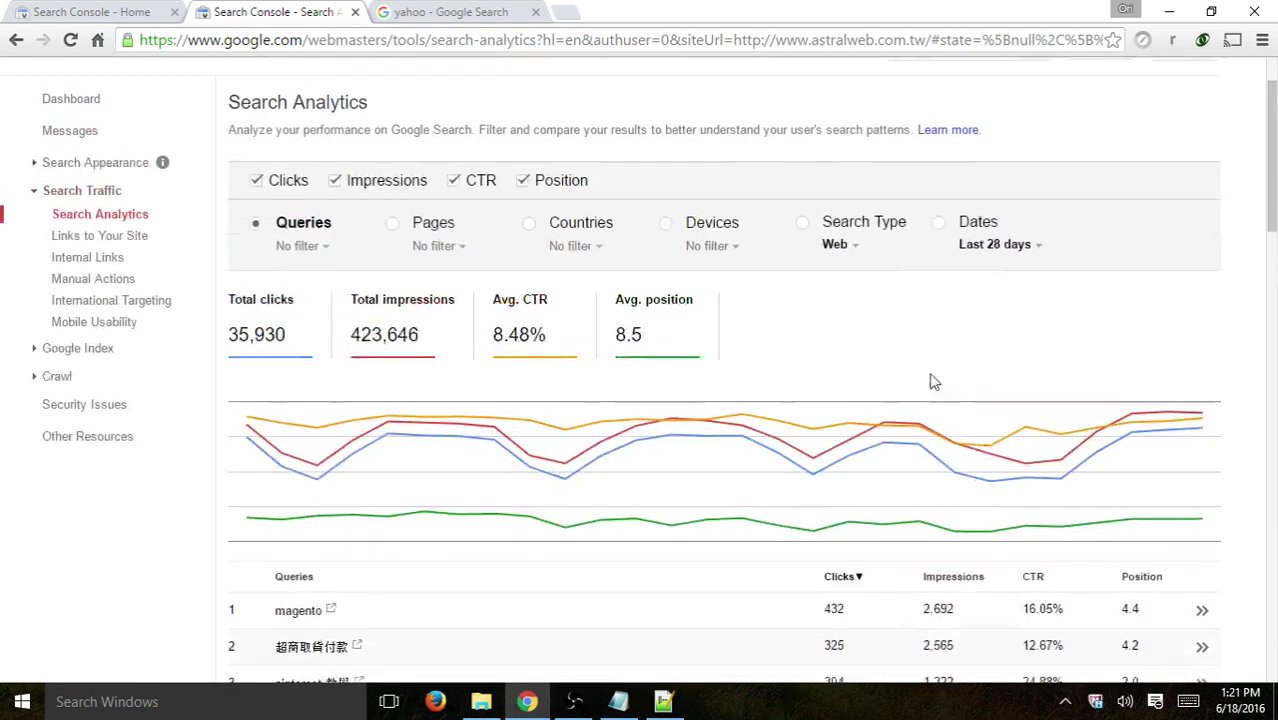
scroll(933, 380, "down", 1)
scroll(930, 380, "down", 2)
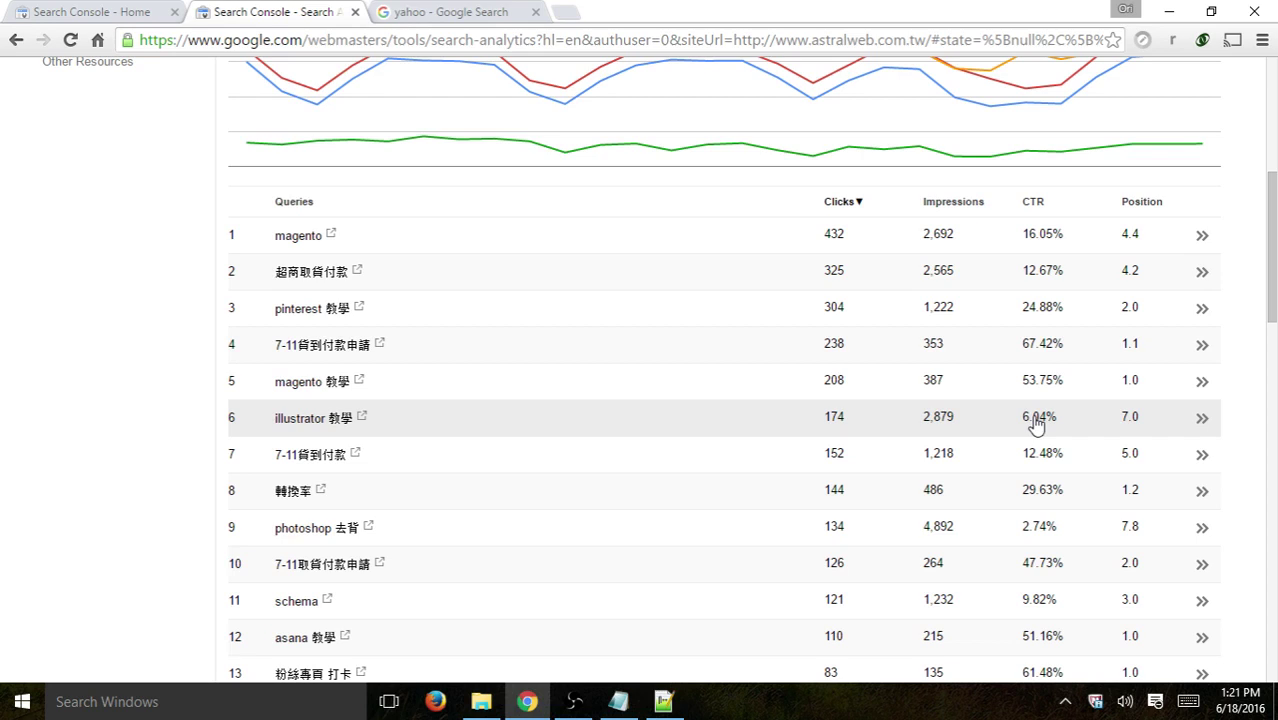
scroll(1035, 423, "up", 5)
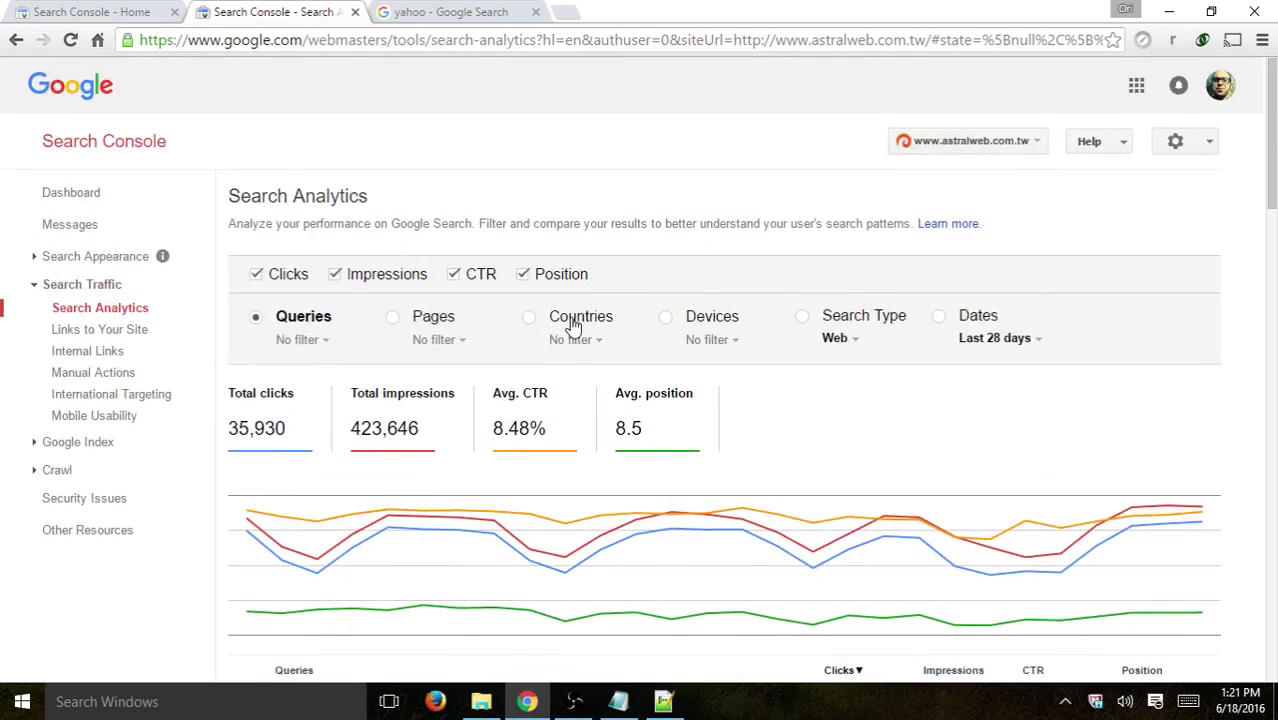
View the analytics grouped by Pages, Countries and Search Type, and inspect the search type filter options.
left_click(442, 319)
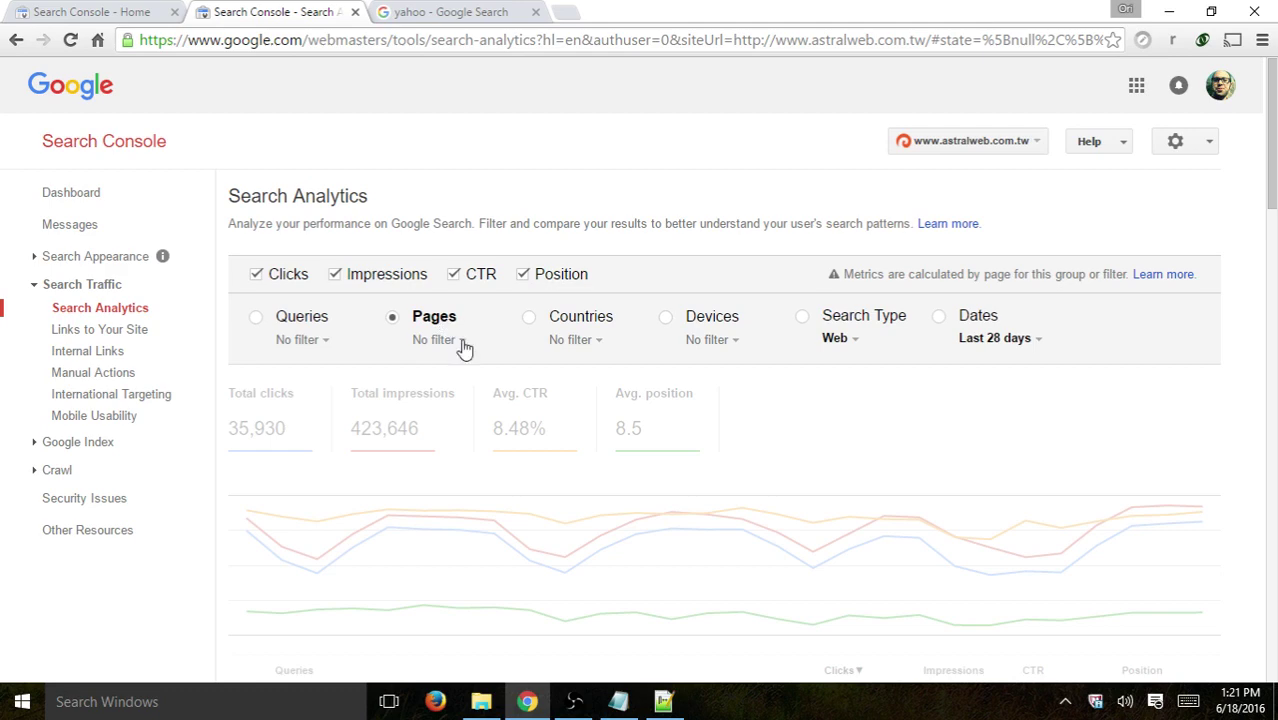
left_click(462, 342)
left_click(587, 319)
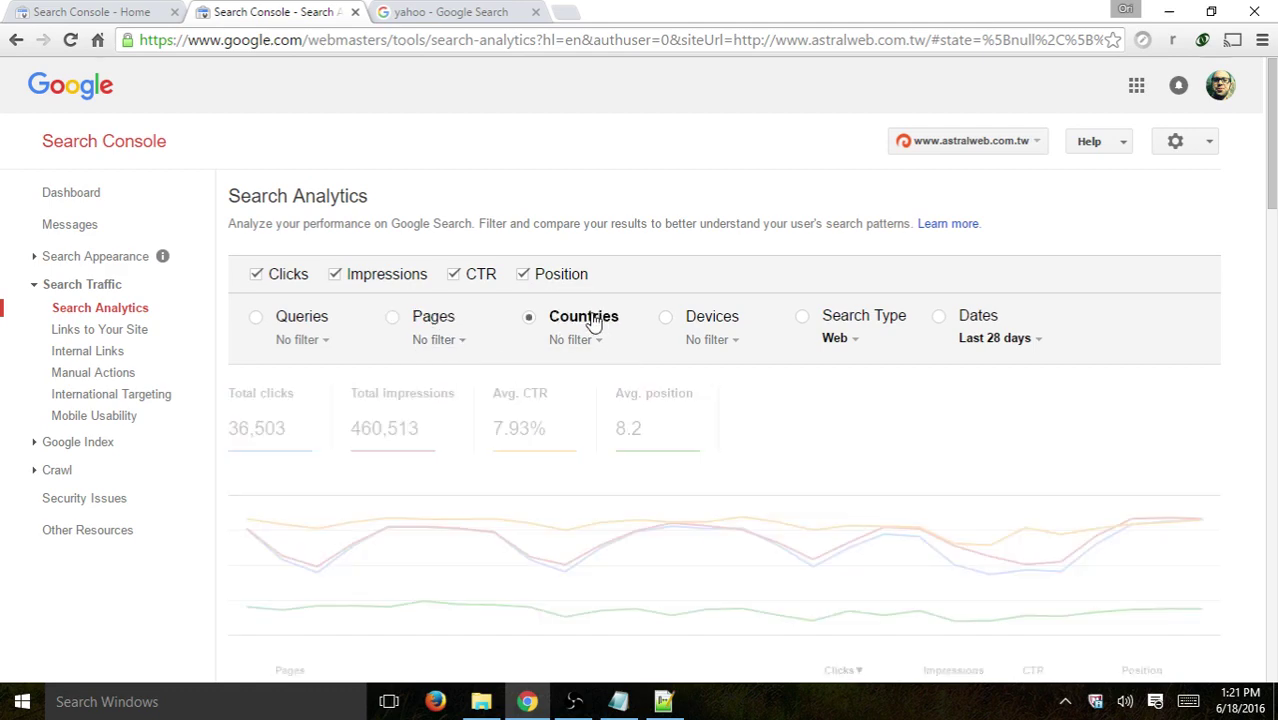
left_click(851, 322)
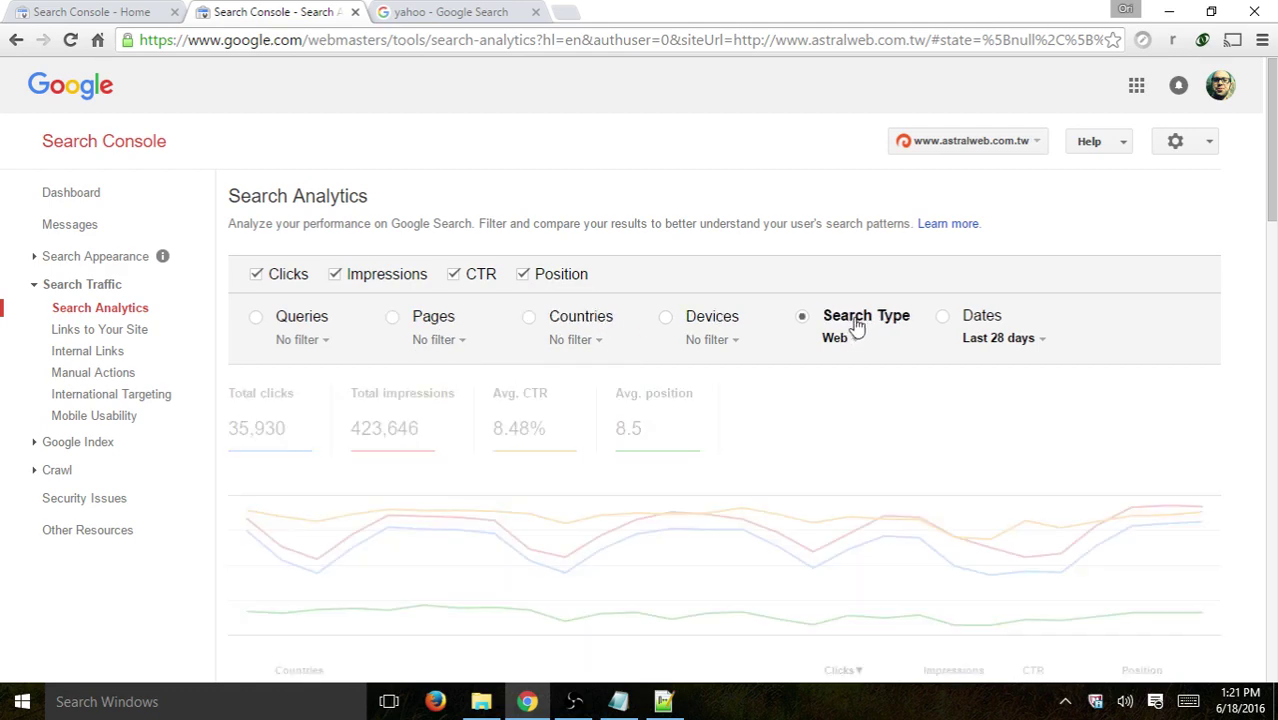
left_click(852, 340)
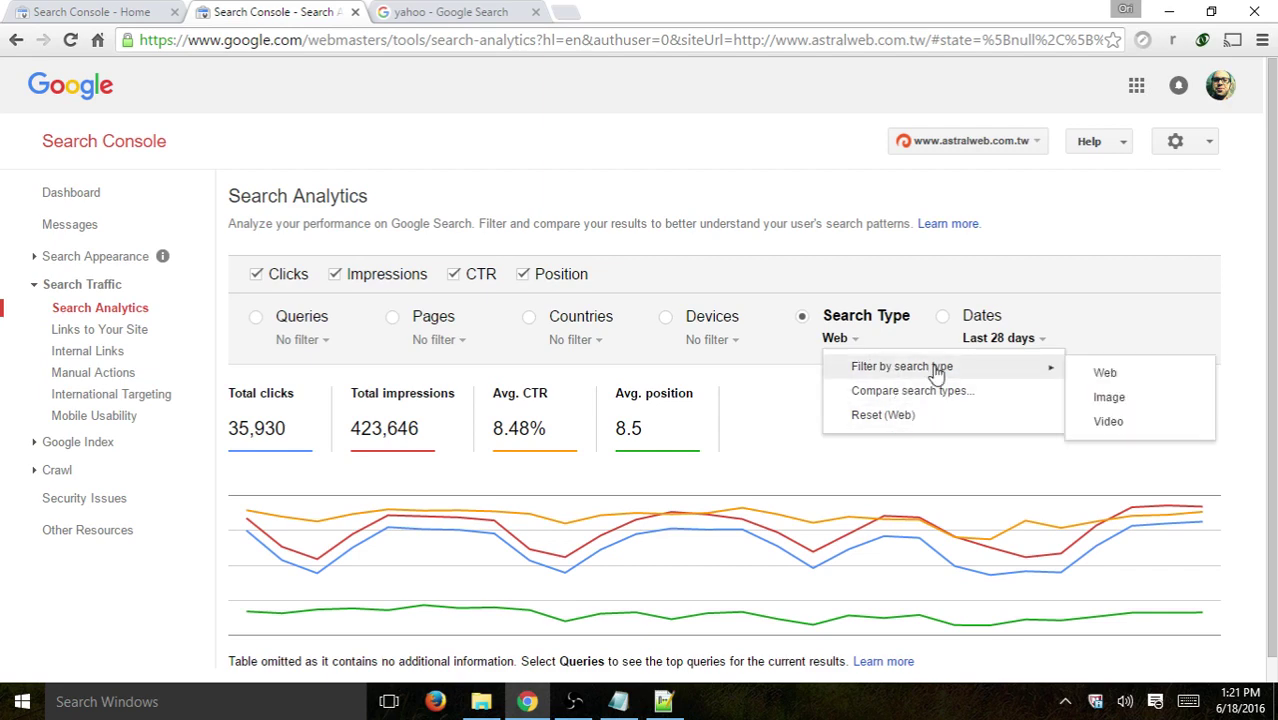
scroll(1100, 210, "down", 1)
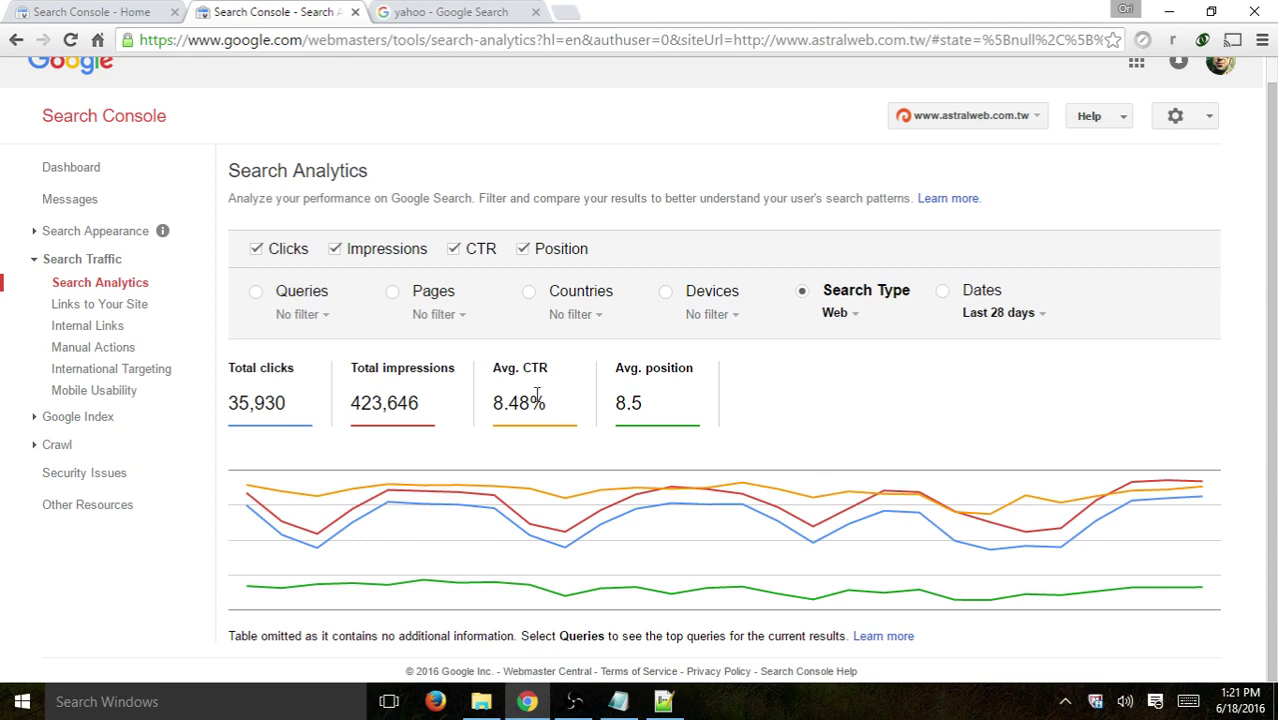
Group the analytics by Queries again and look over the queries table.
left_click(257, 291)
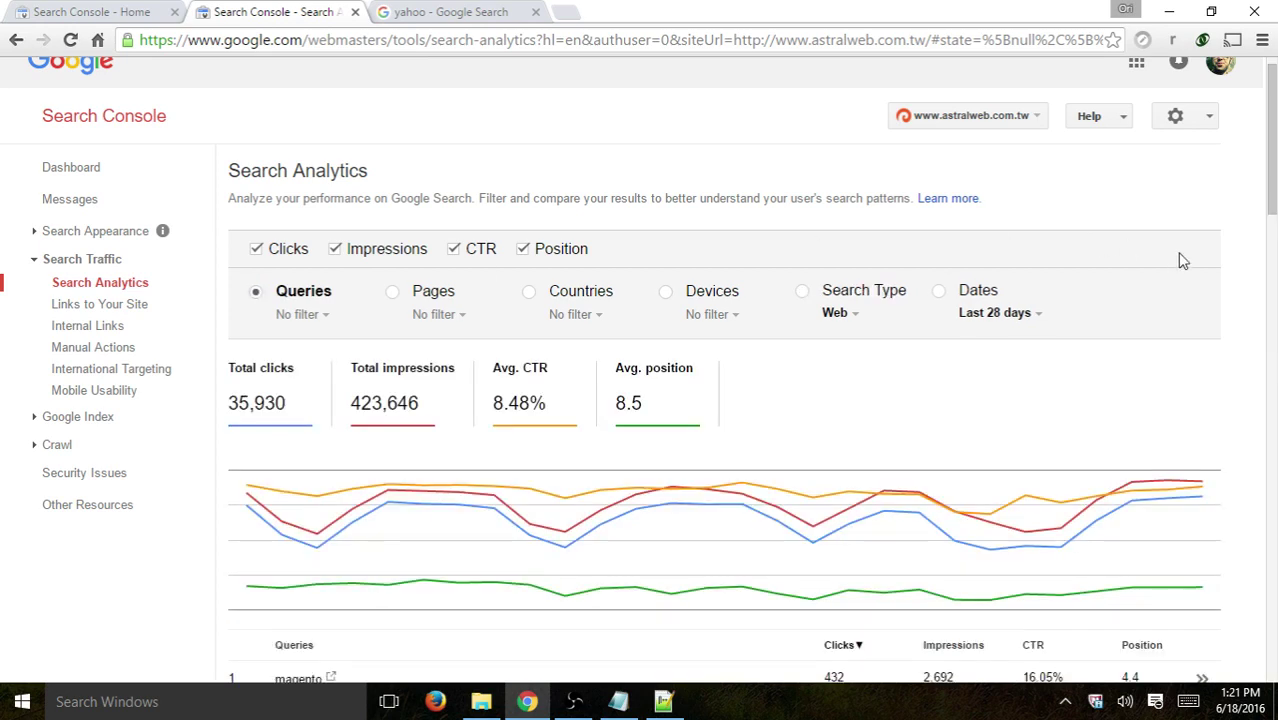
scroll(1208, 260, "down", 3)
scroll(1208, 260, "up", 3)
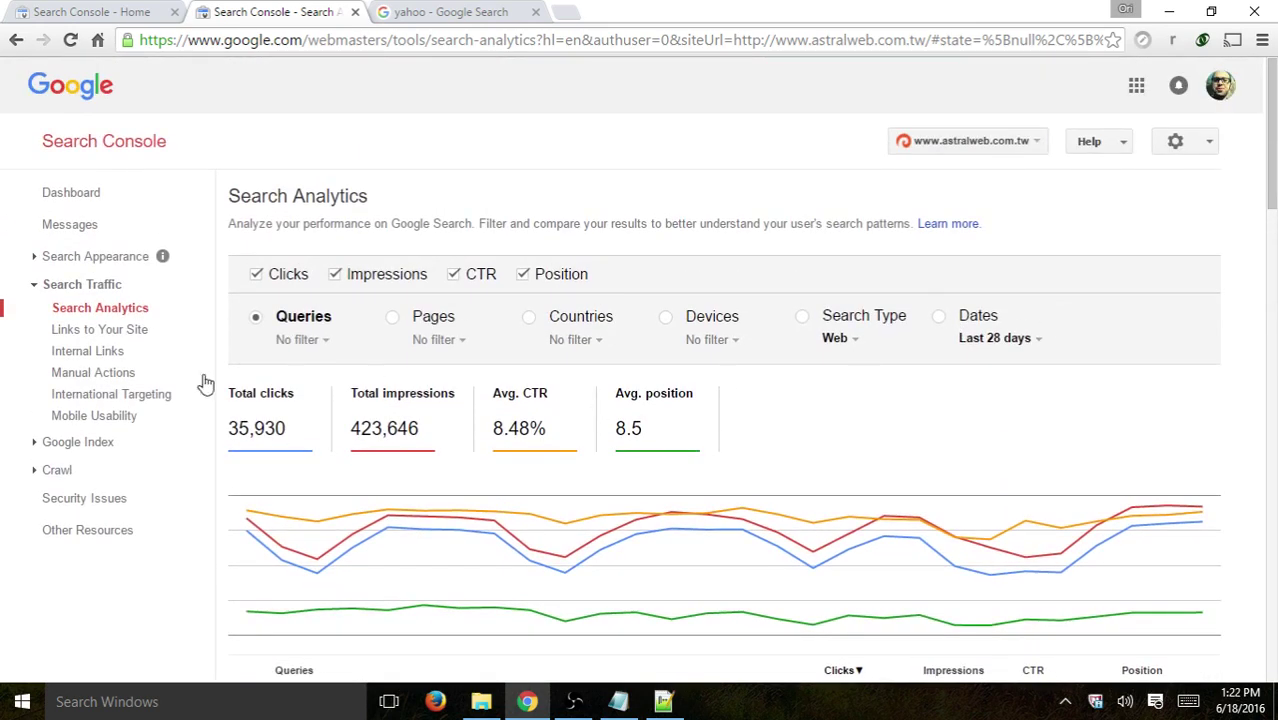
Open the Links to Your Site report, look over its lists and highlight the Who links the most heading.
left_click(124, 333)
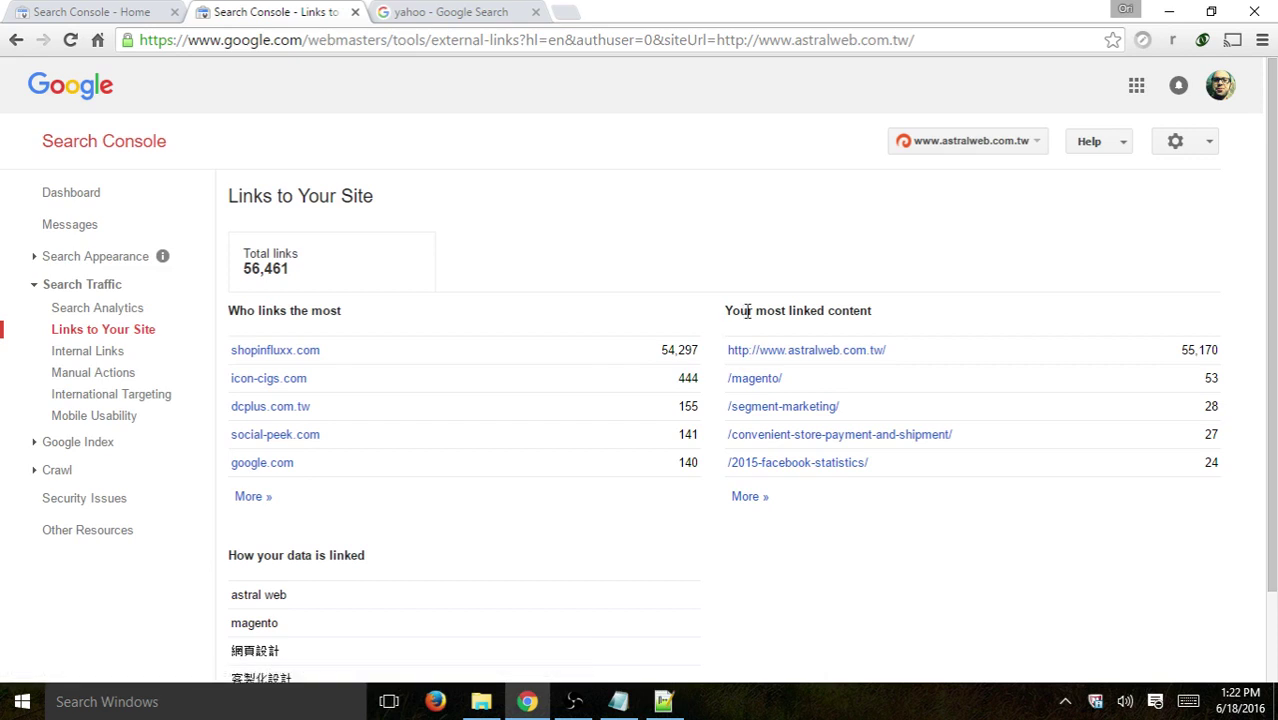
scroll(859, 486, "down", 1)
scroll(776, 408, "up", 1)
left_click_drag(230, 310, 359, 309)
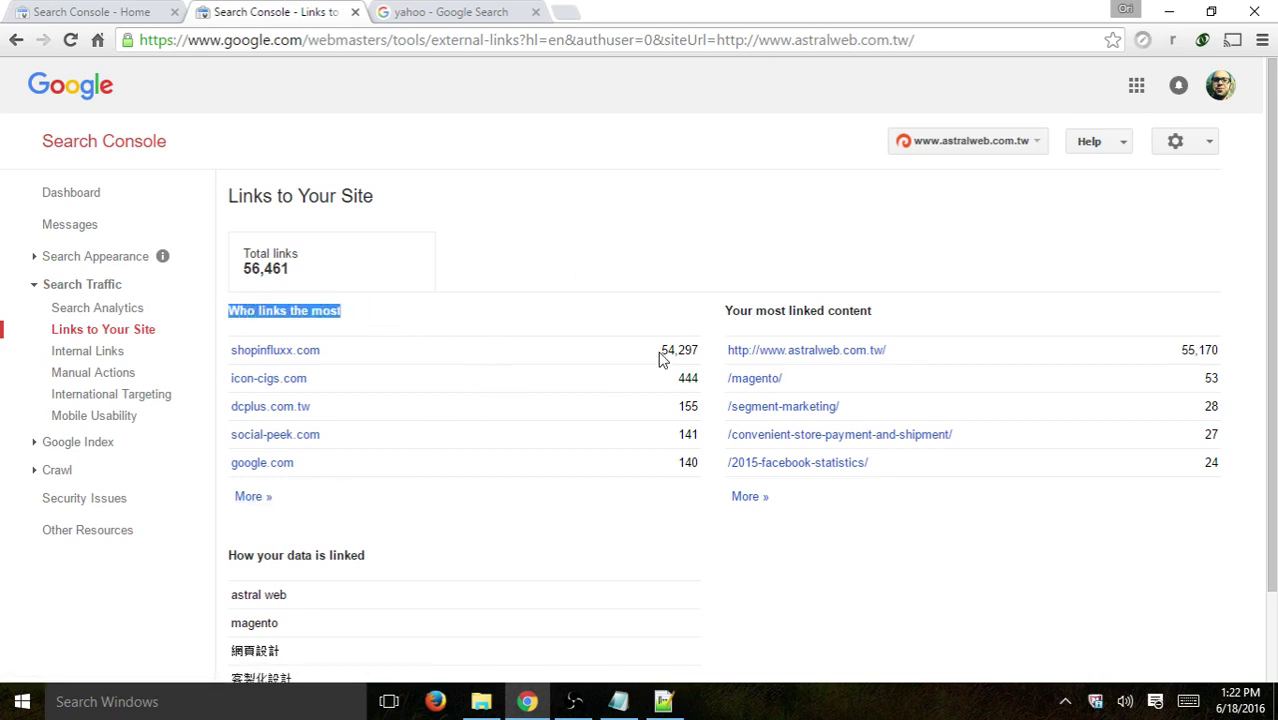
Highlight the total links figure, open the full list of domains linking to the site and look through it.
left_click_drag(306, 279, 245, 253)
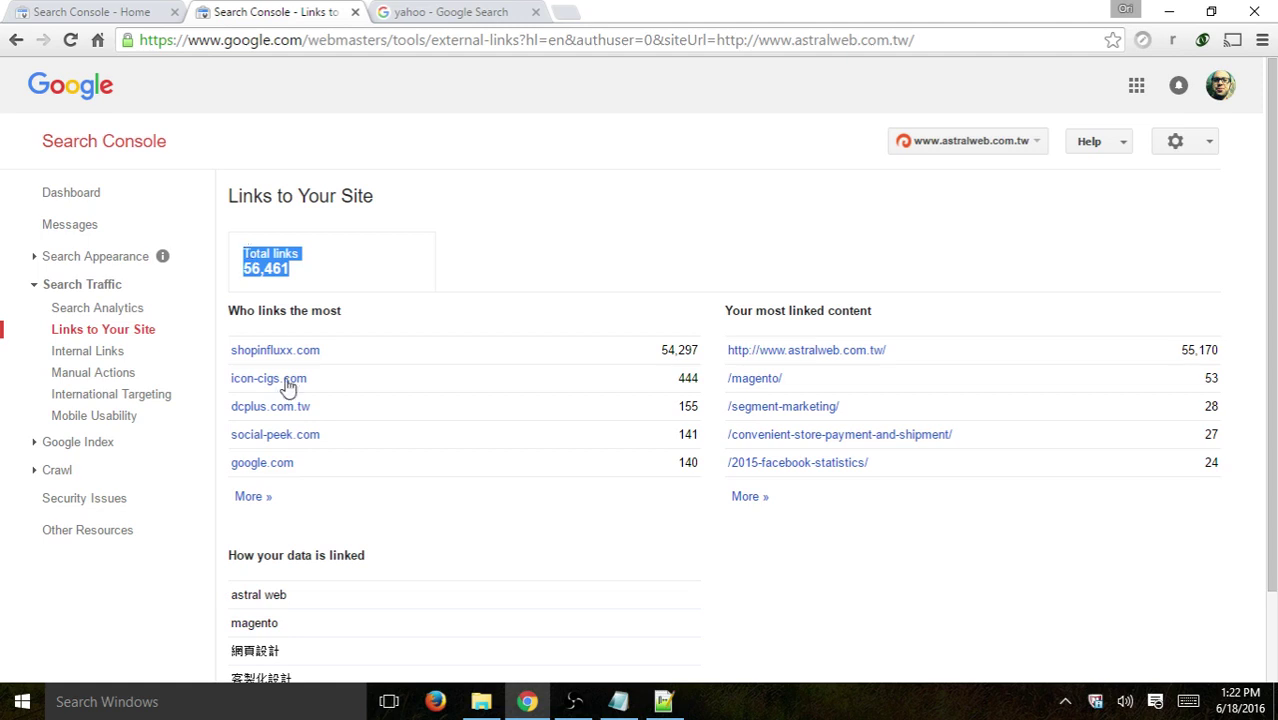
left_click(251, 499)
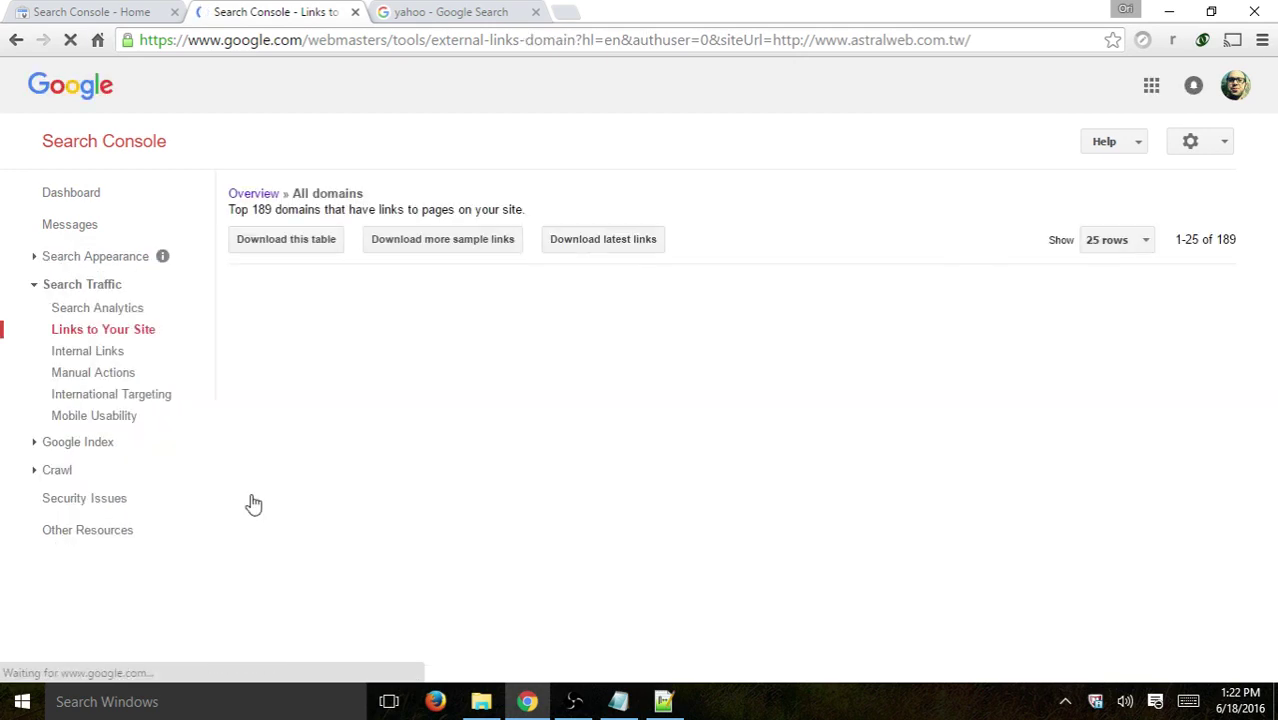
scroll(587, 287, "down", 1)
scroll(587, 287, "up", 1)
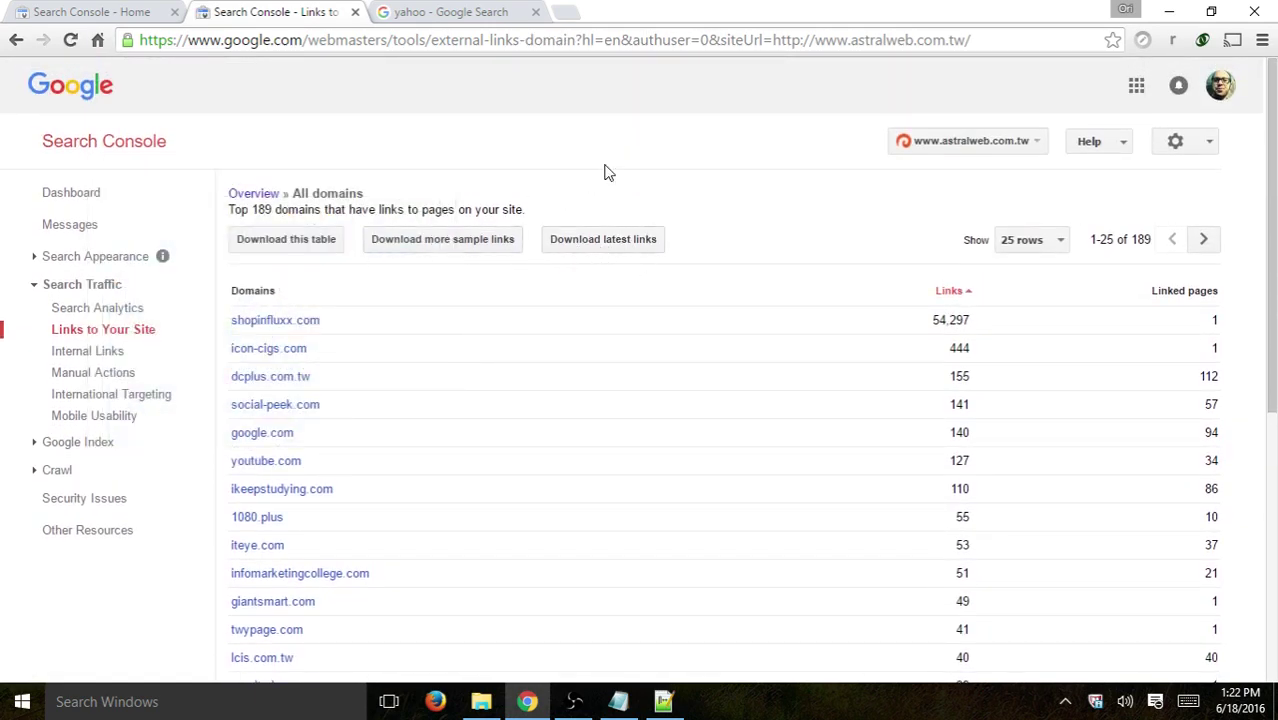
scroll(609, 174, "down", 5)
scroll(609, 176, "up", 5)
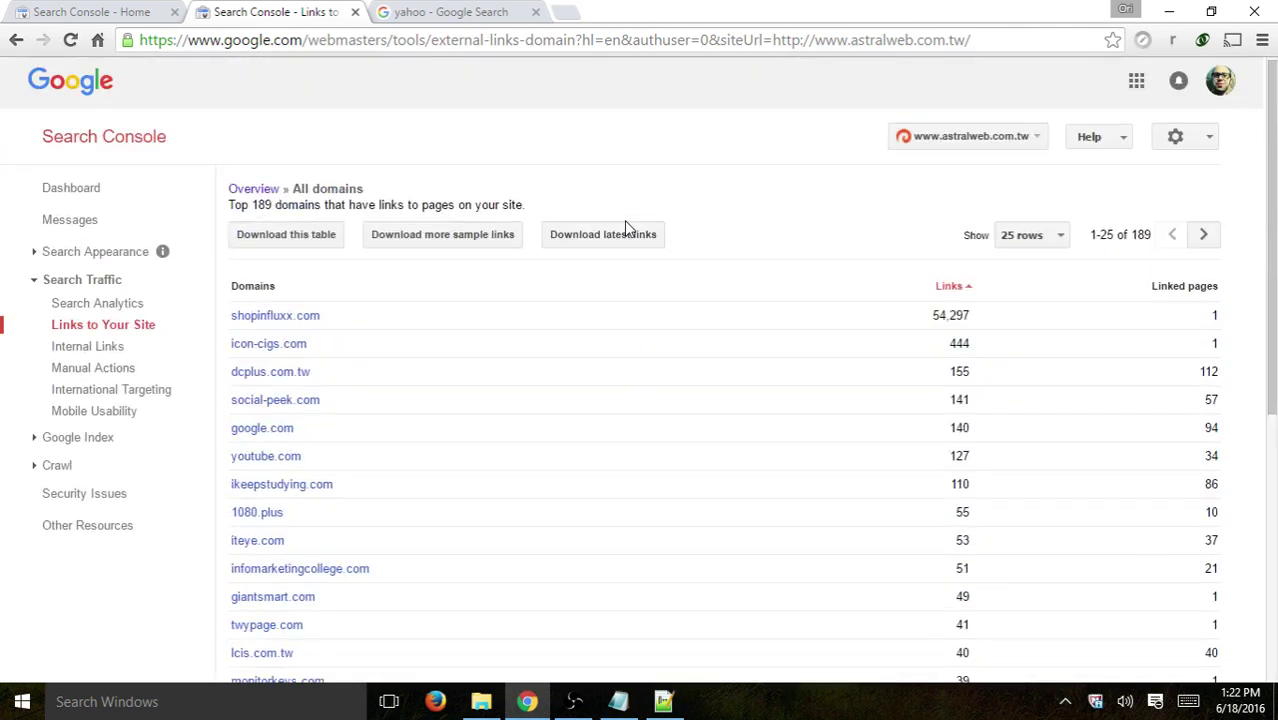
scroll(402, 374, "down", 3)
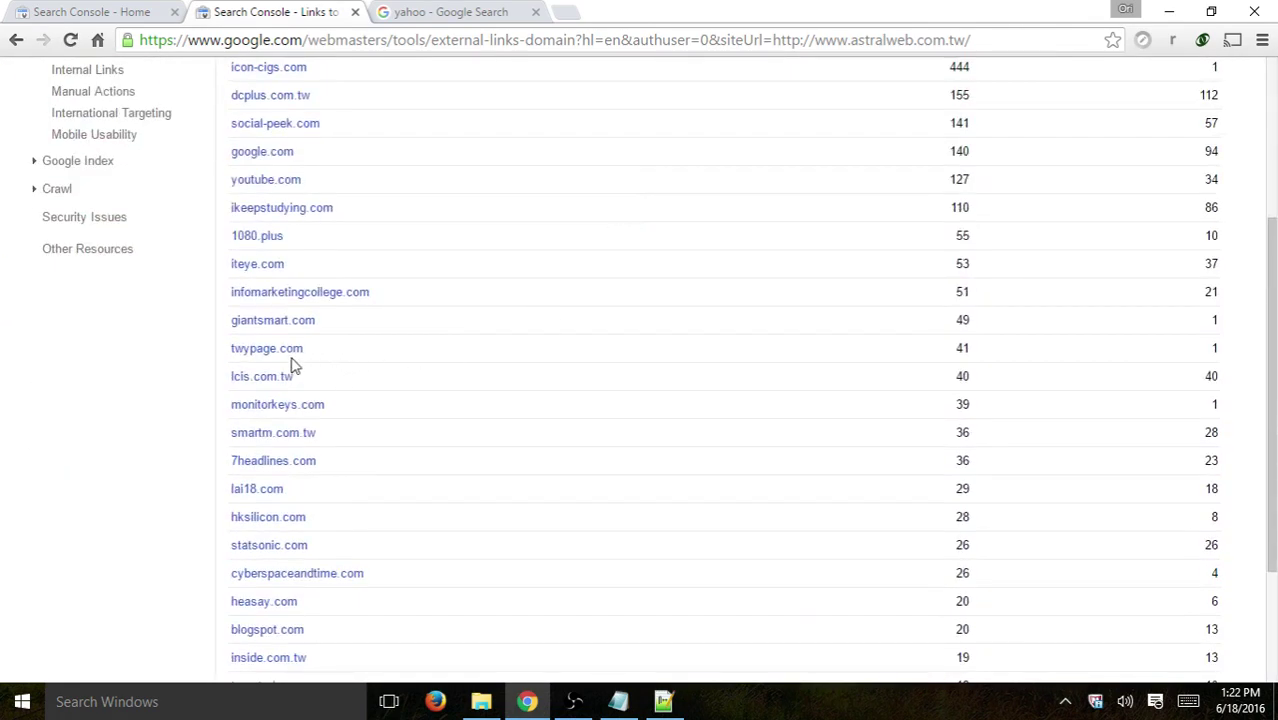
Open the link details for the twypage.com domain and highlight the site page it links to.
left_click(286, 352)
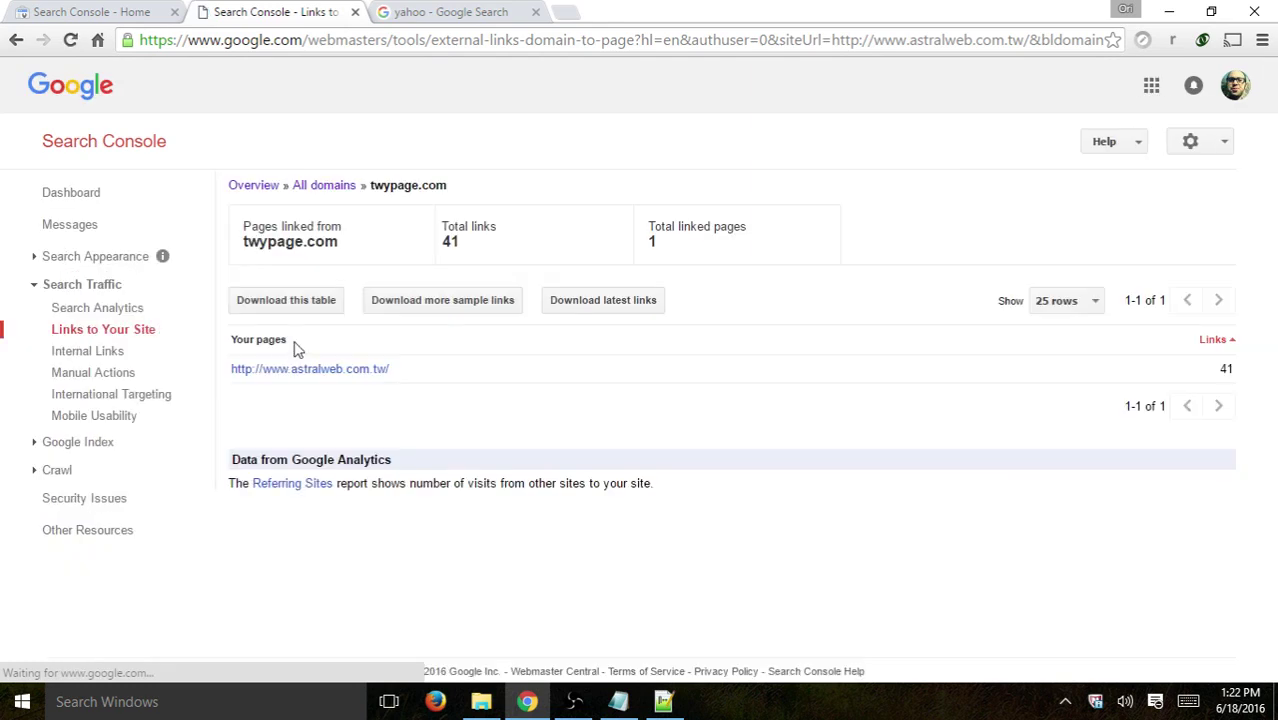
left_click_drag(506, 366, 237, 367)
left_click(506, 373)
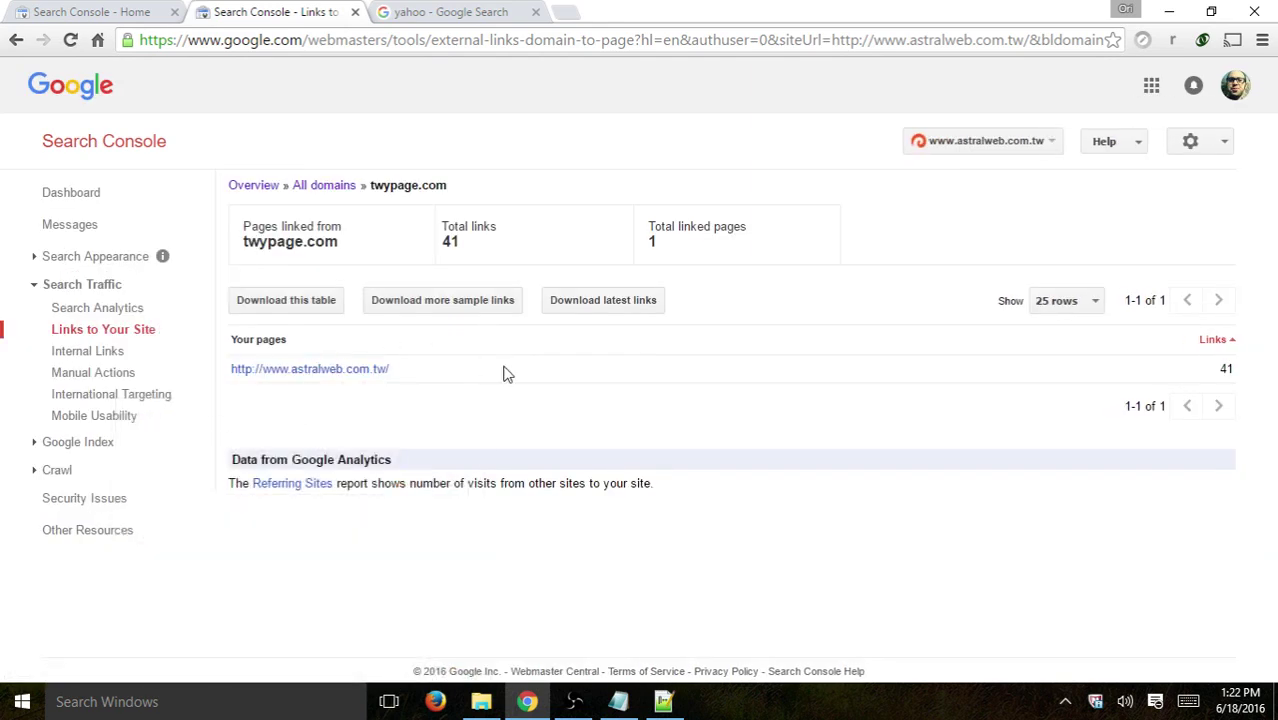
left_click_drag(376, 368, 200, 374)
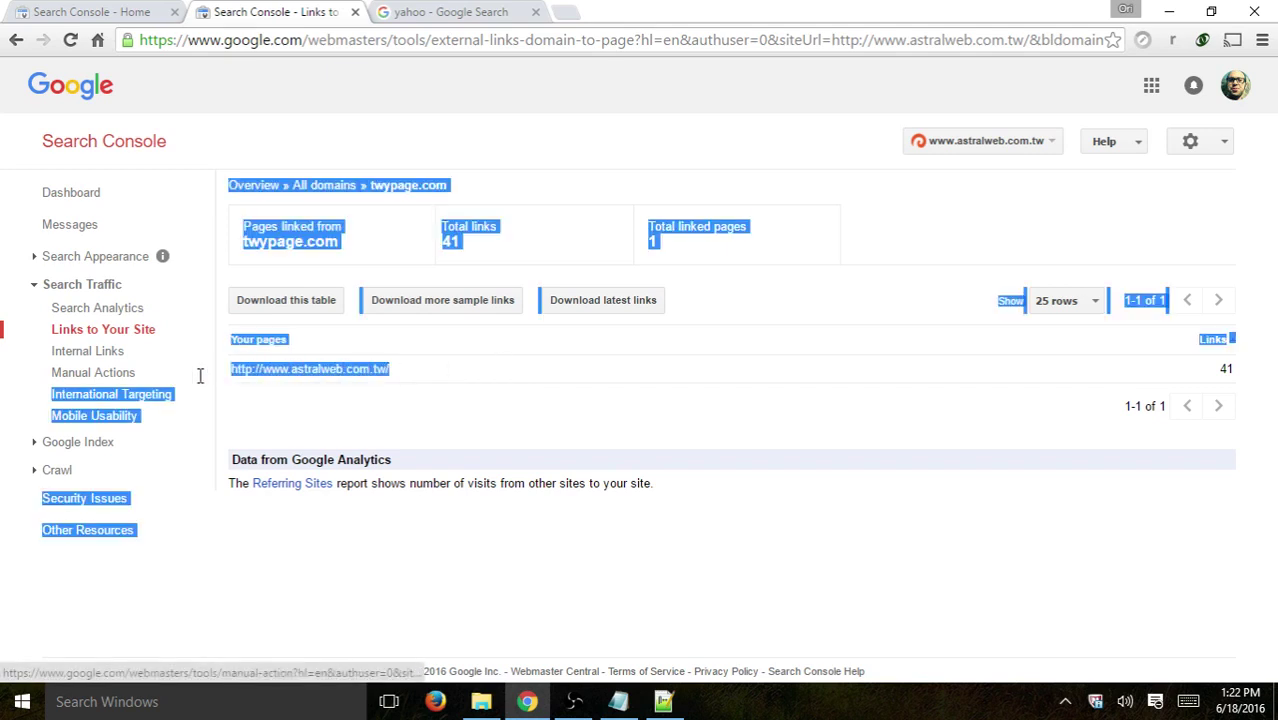
left_click(556, 374)
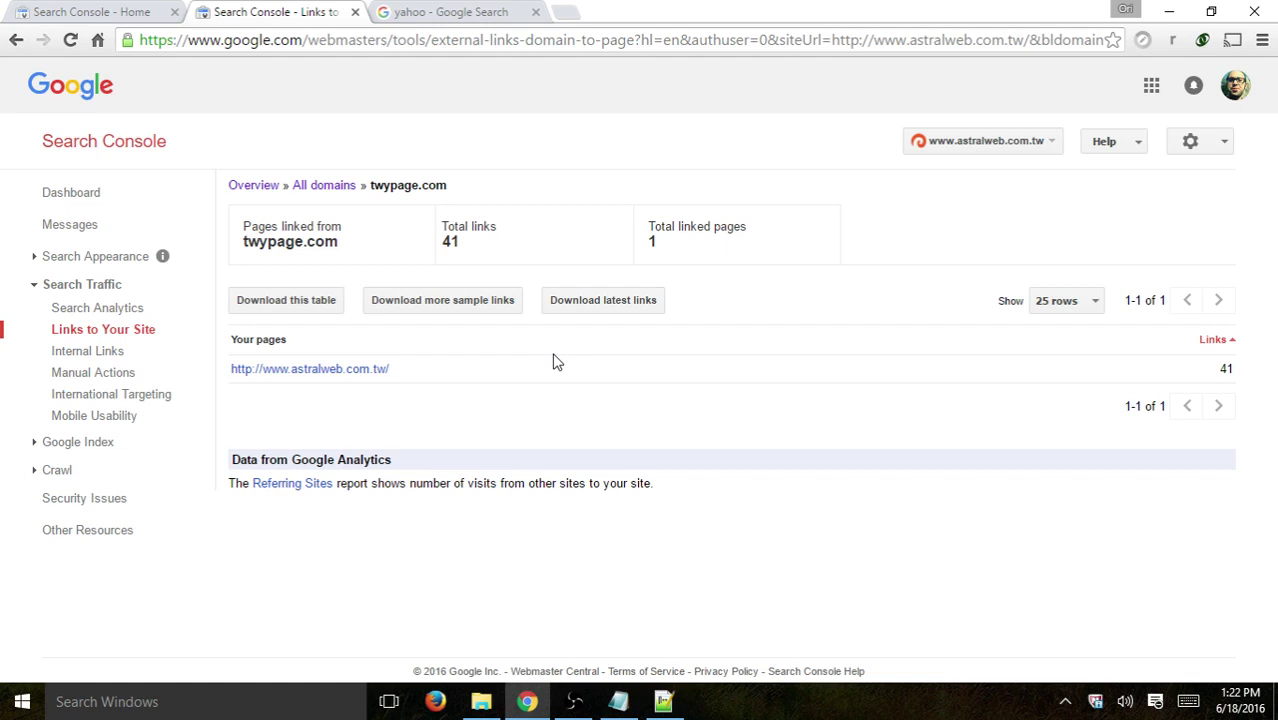
Return to the Links to Your Site overview and highlight the Your most linked content heading.
left_click(112, 340)
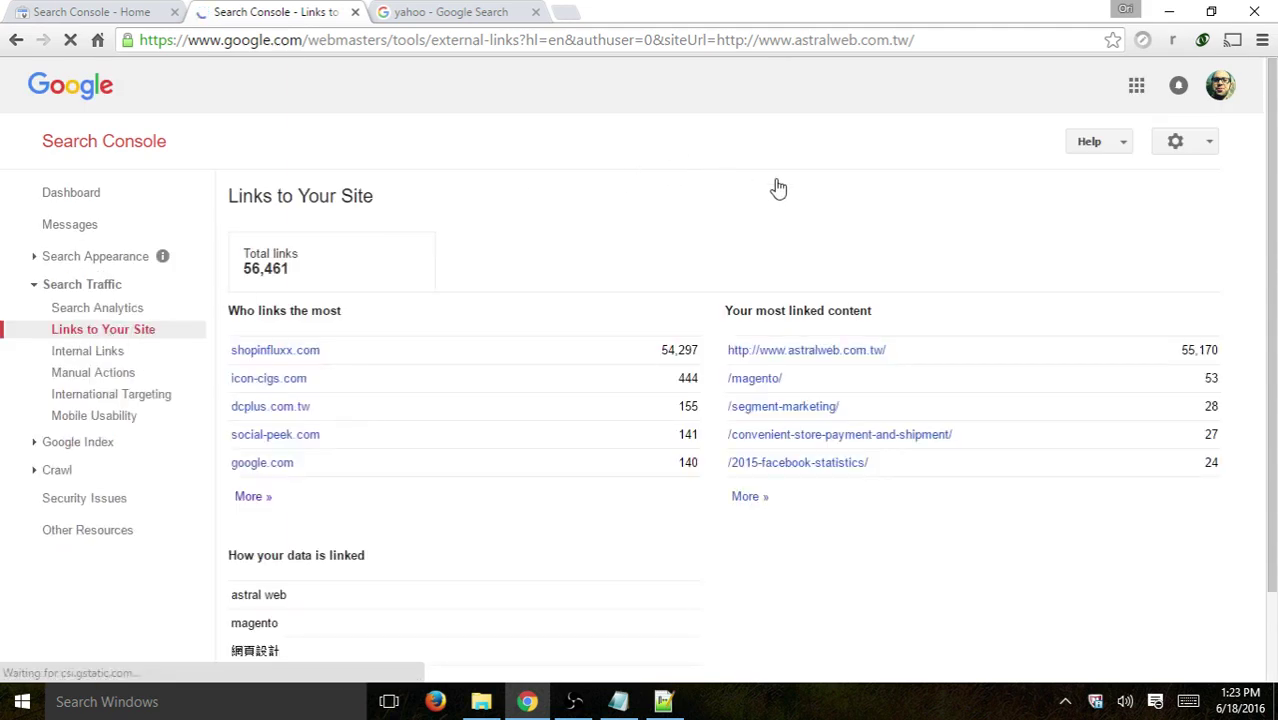
scroll(790, 195, "down", 1)
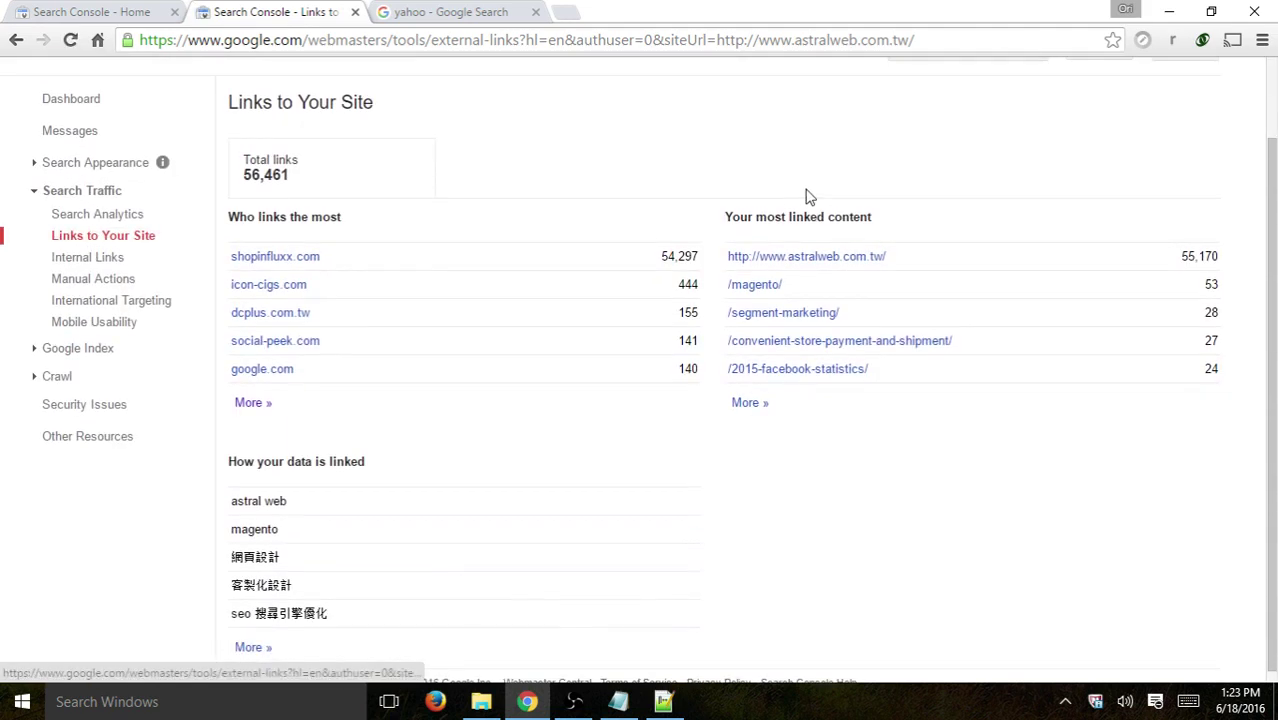
left_click(752, 401)
left_click_drag(731, 217, 887, 214)
left_click(887, 208)
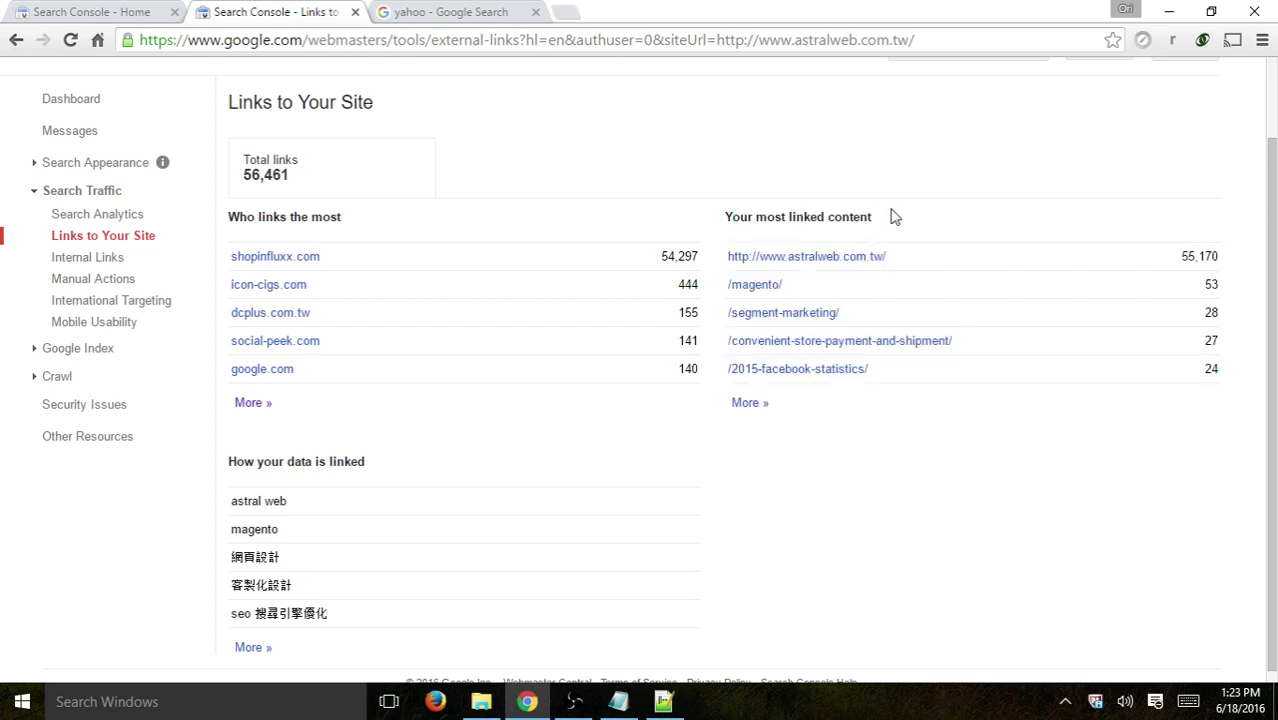
left_click_drag(884, 217, 732, 220)
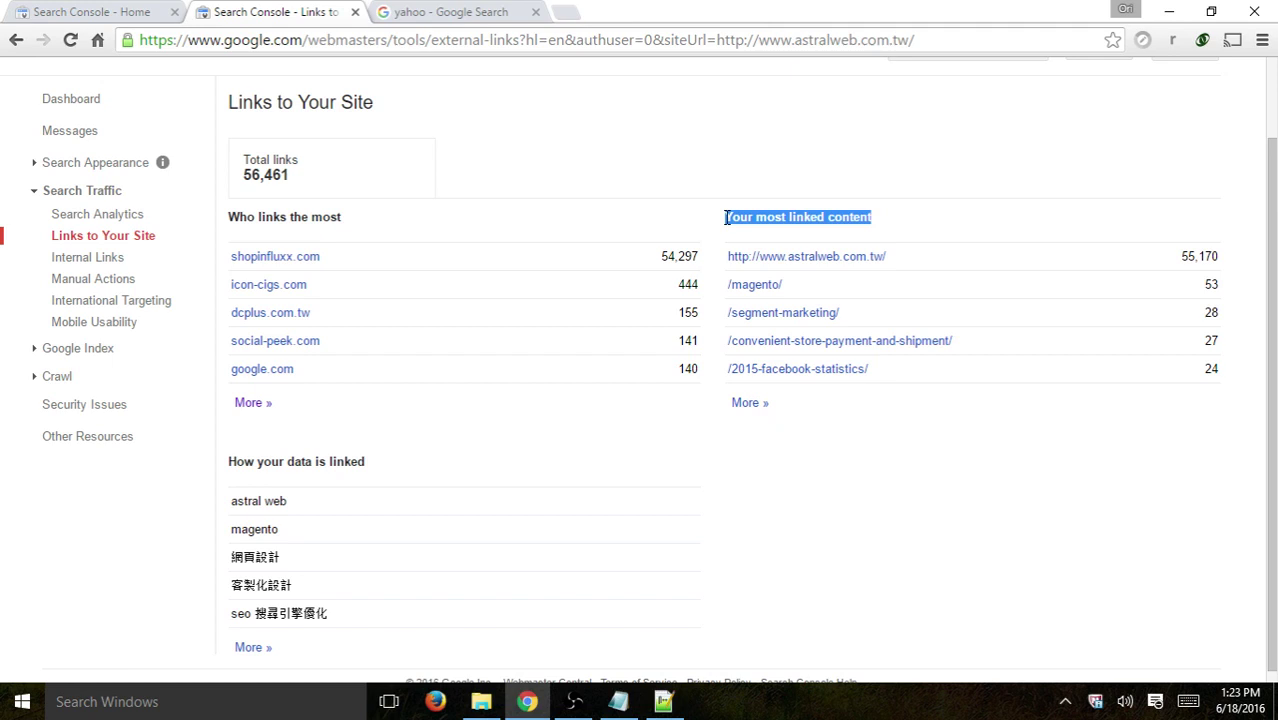
scroll(640, 350, "down", 1)
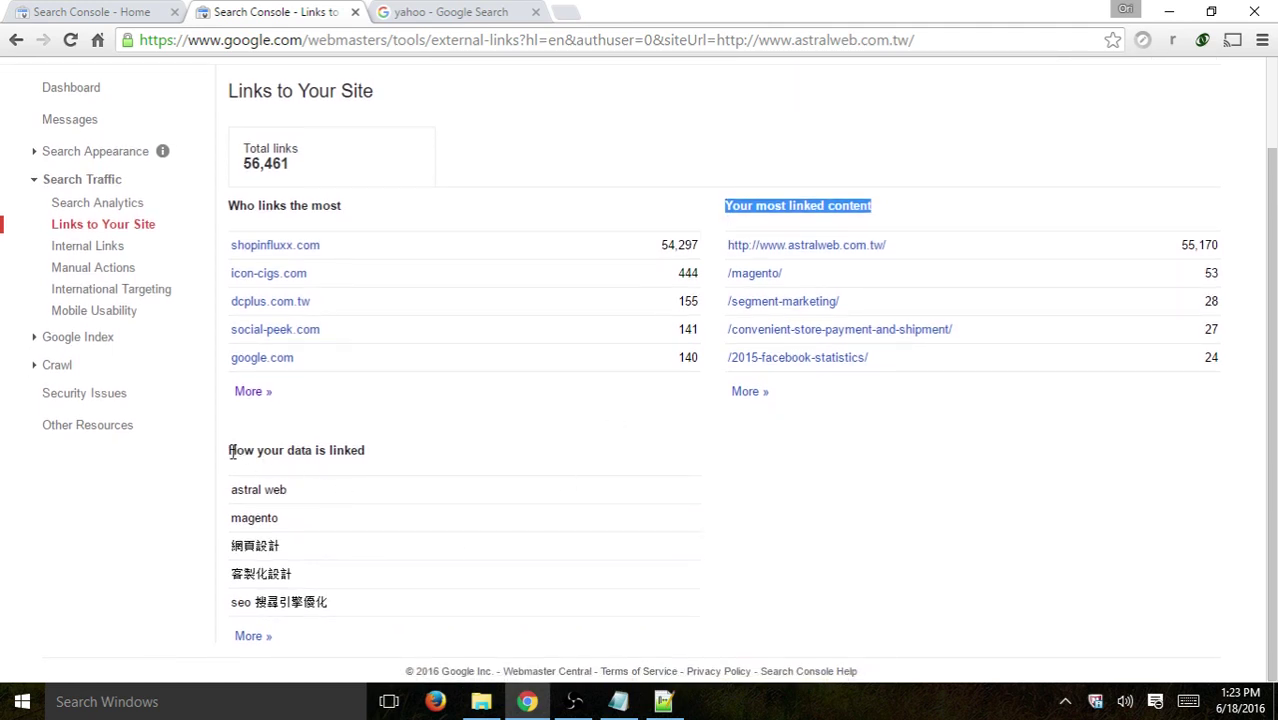
Highlight the How your data is linked heading, open its full anchor text list and highlight the first two entries.
left_click_drag(231, 451, 372, 452)
left_click(250, 638)
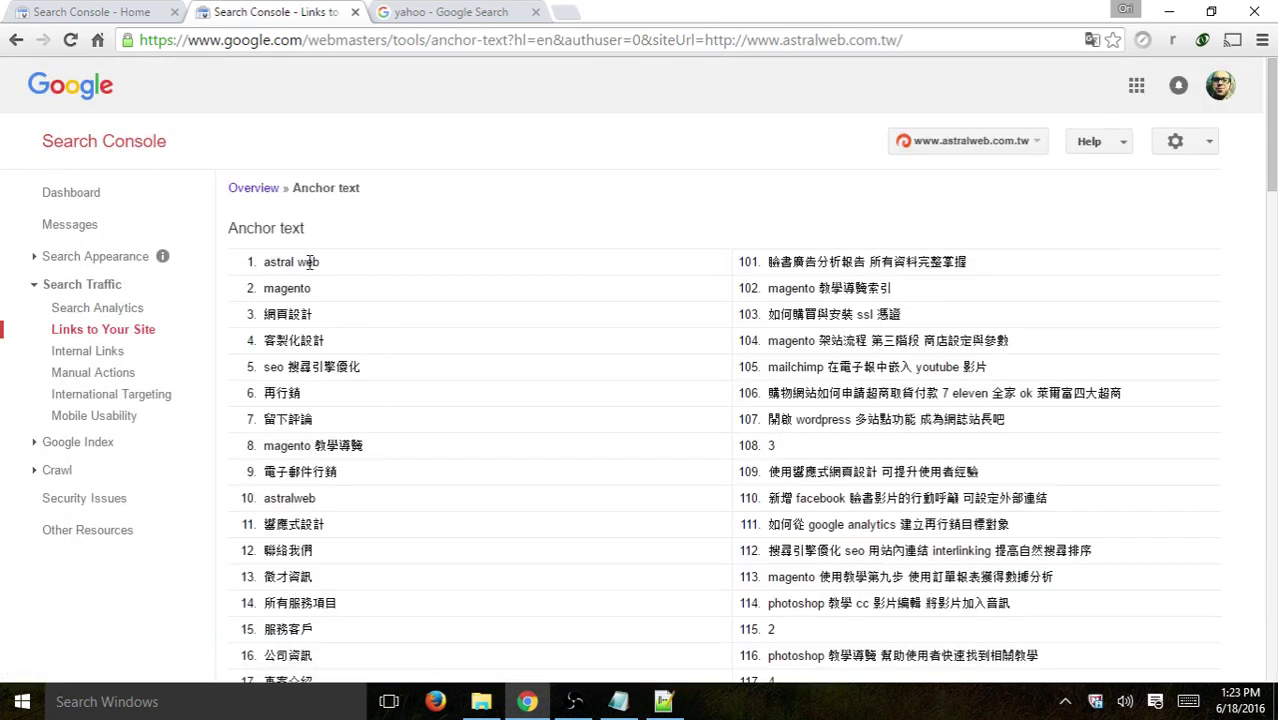
left_click_drag(335, 262, 245, 262)
left_click_drag(322, 293, 243, 290)
left_click(311, 305)
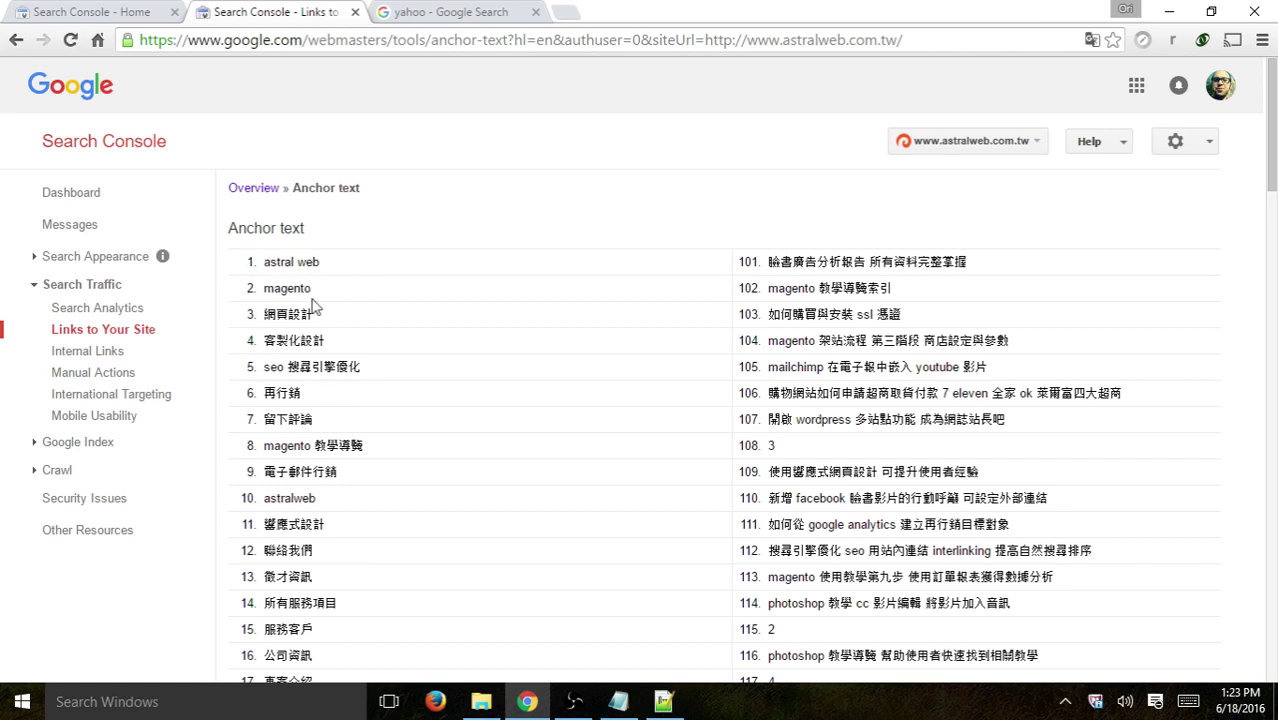
Open the Internal Links report, look through the target pages and highlight the homepage URL.
left_click(100, 355)
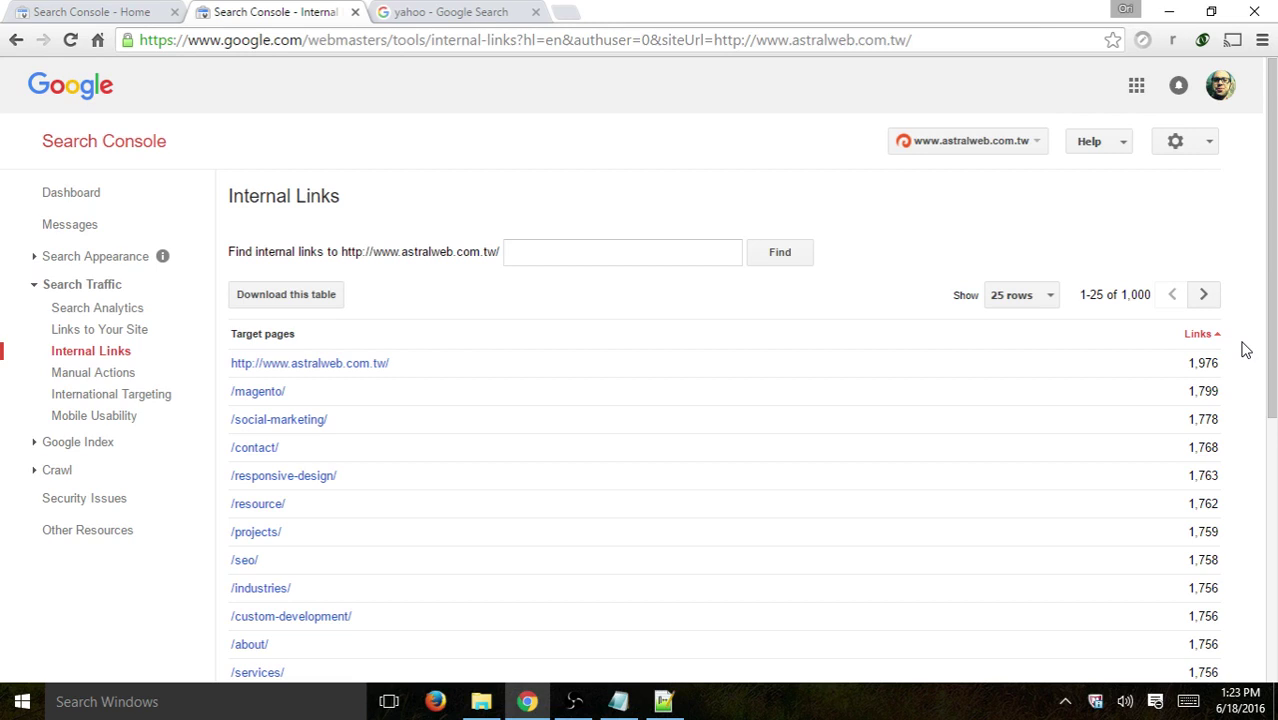
scroll(947, 389, "down", 5)
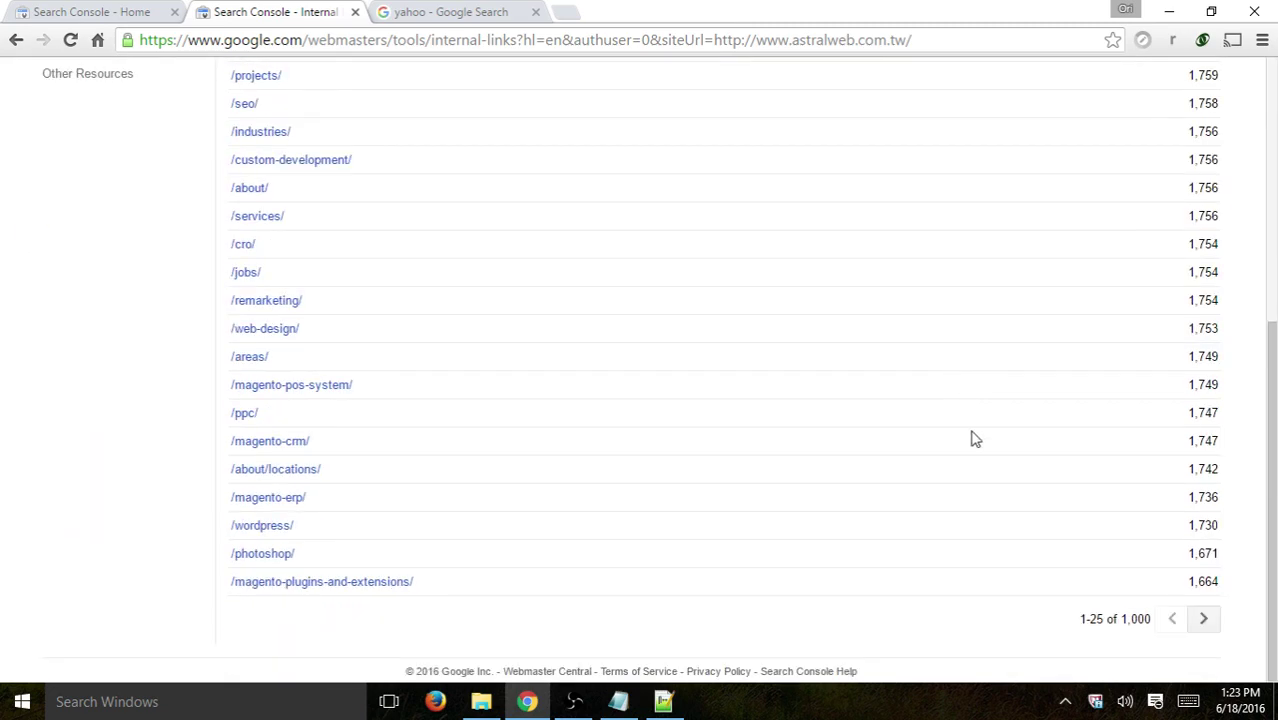
scroll(975, 439, "up", 5)
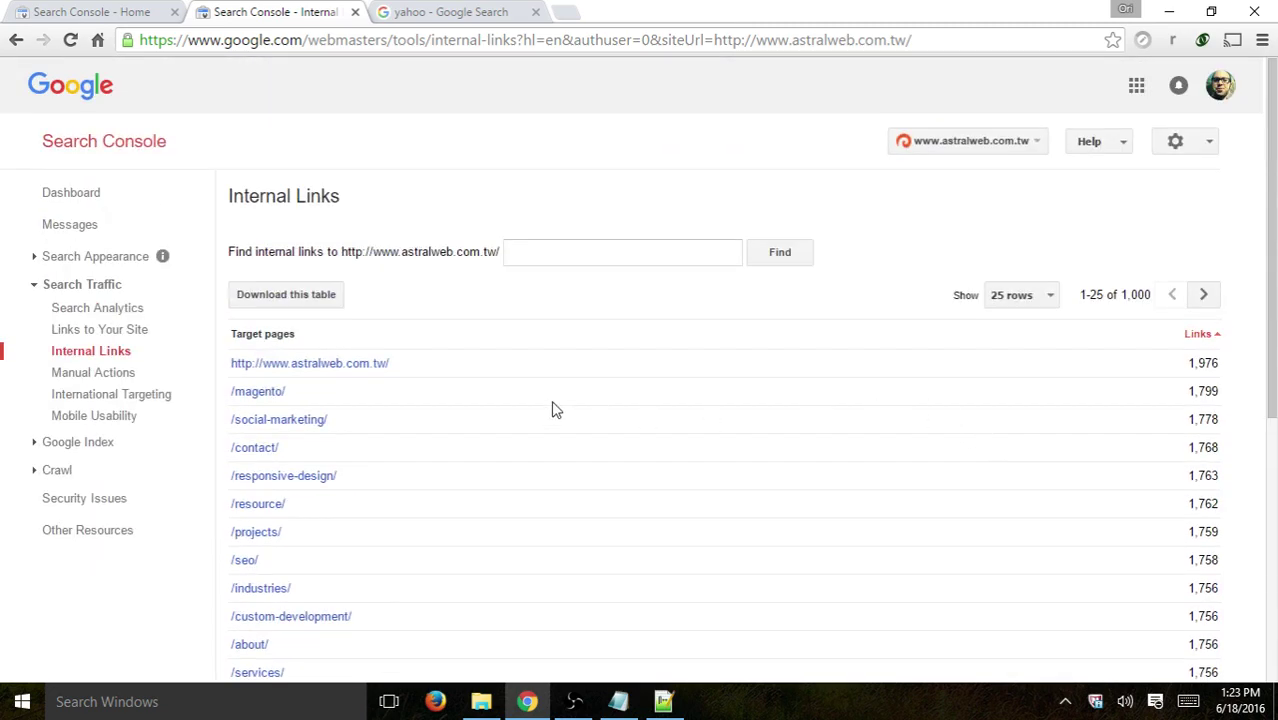
left_click_drag(488, 362, 231, 363)
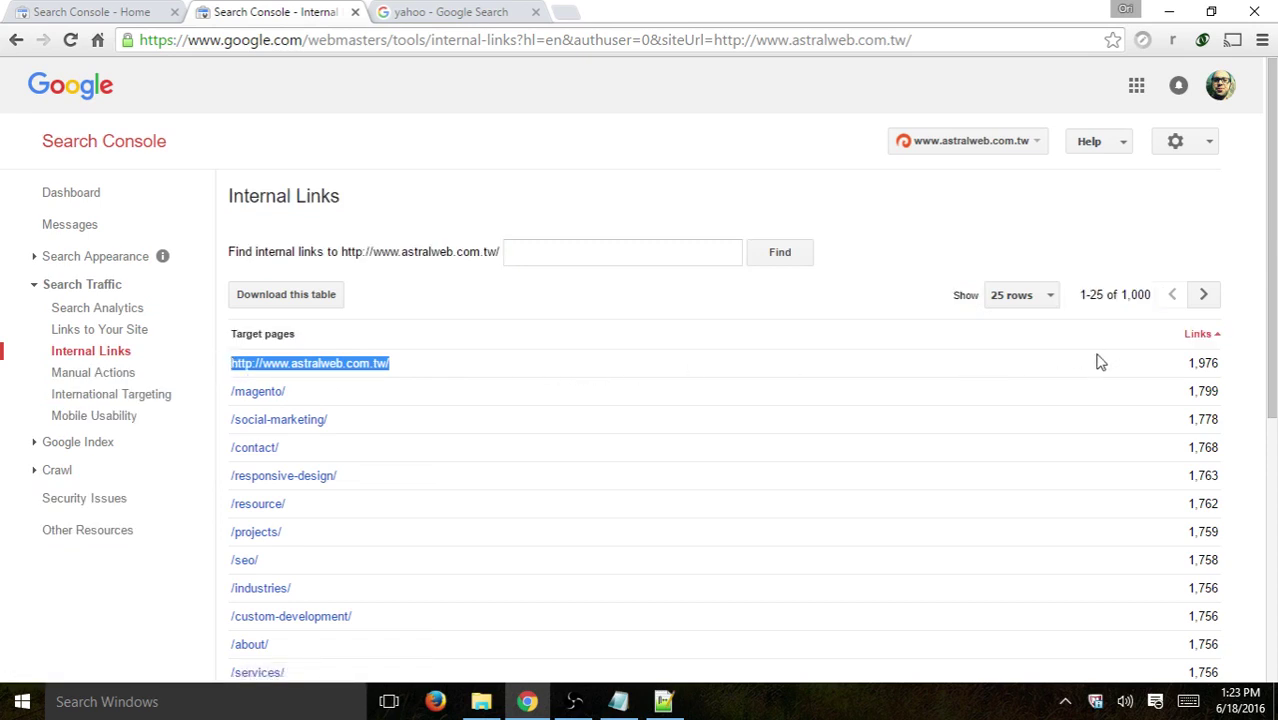
left_click(470, 370)
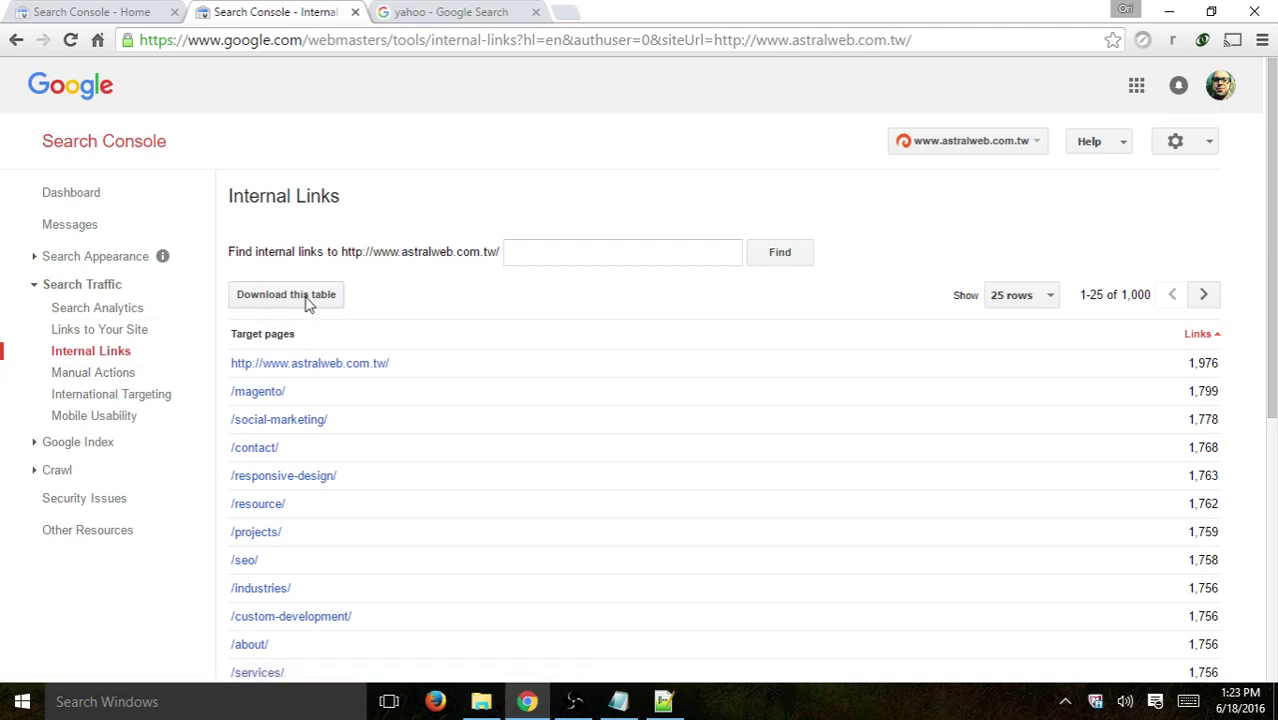
Review the Manual Actions report and the Language section of International Targeting, highlighting the status message in each.
left_click(123, 380)
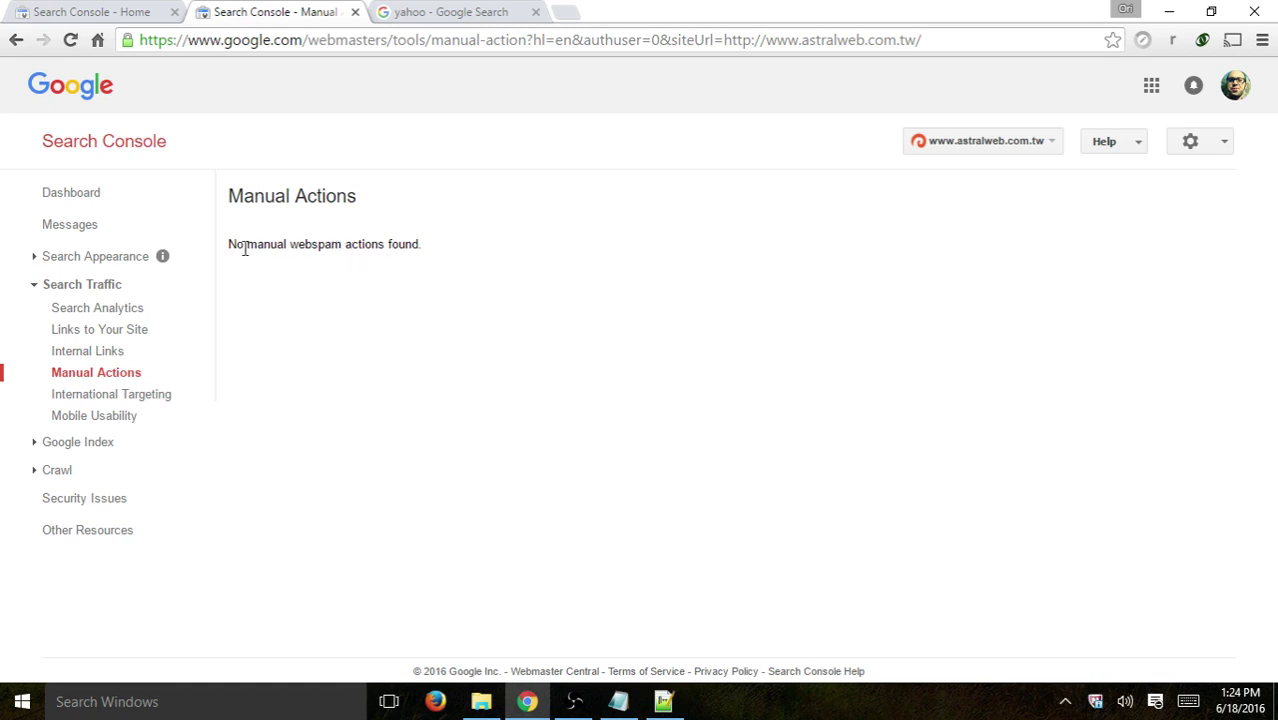
left_click_drag(244, 246, 427, 245)
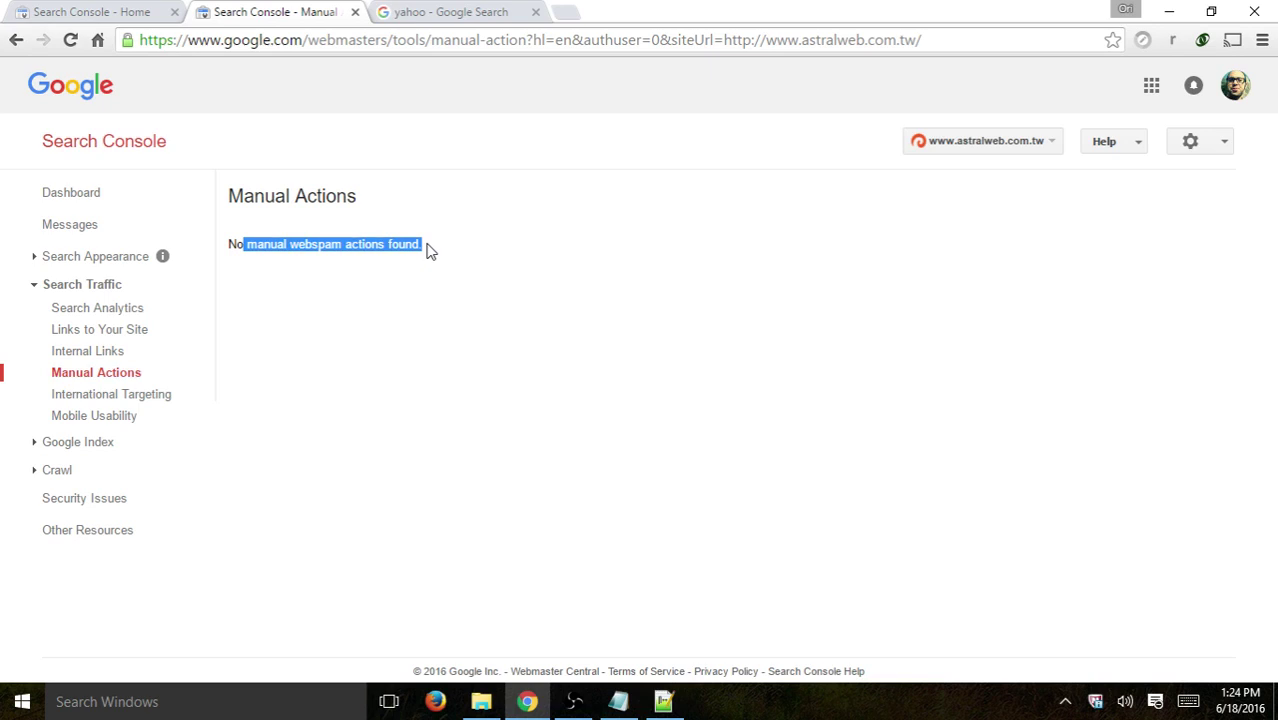
left_click(160, 402)
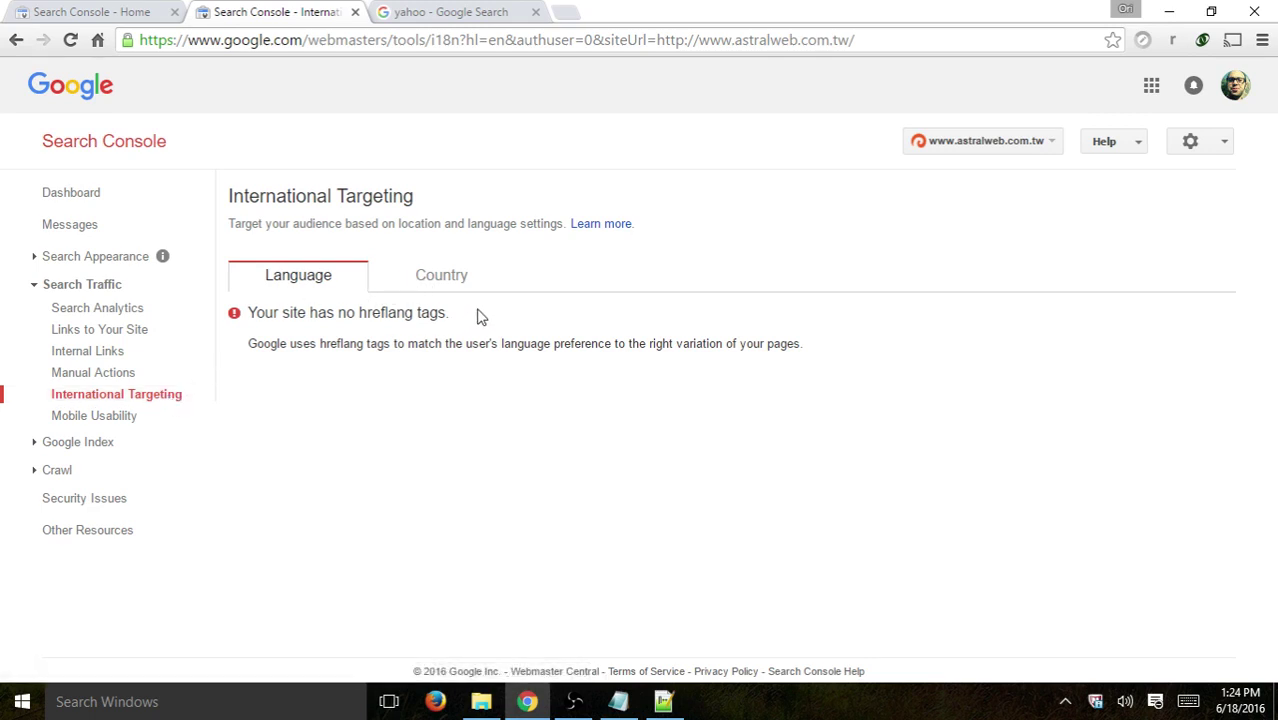
left_click_drag(479, 316, 358, 312)
left_click_drag(358, 312, 240, 314)
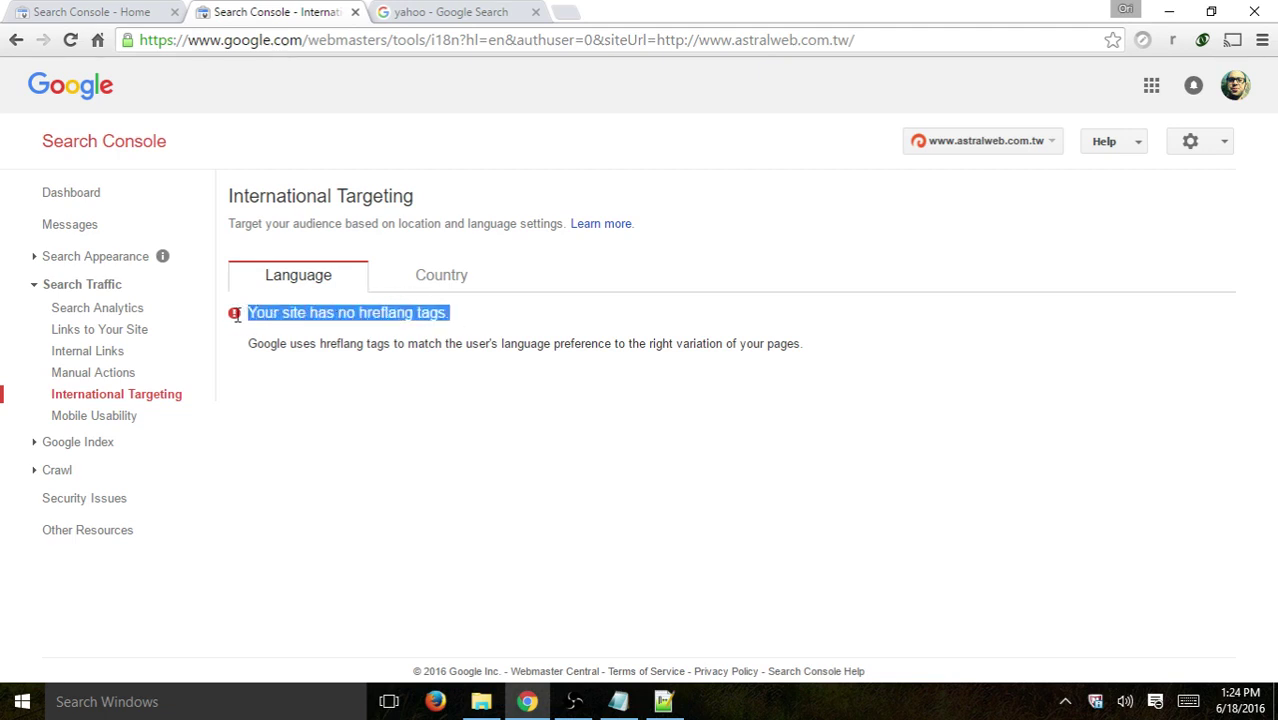
View the Country section of International Targeting and highlight the target country and the .com.tw ending in the page address.
left_click(422, 272)
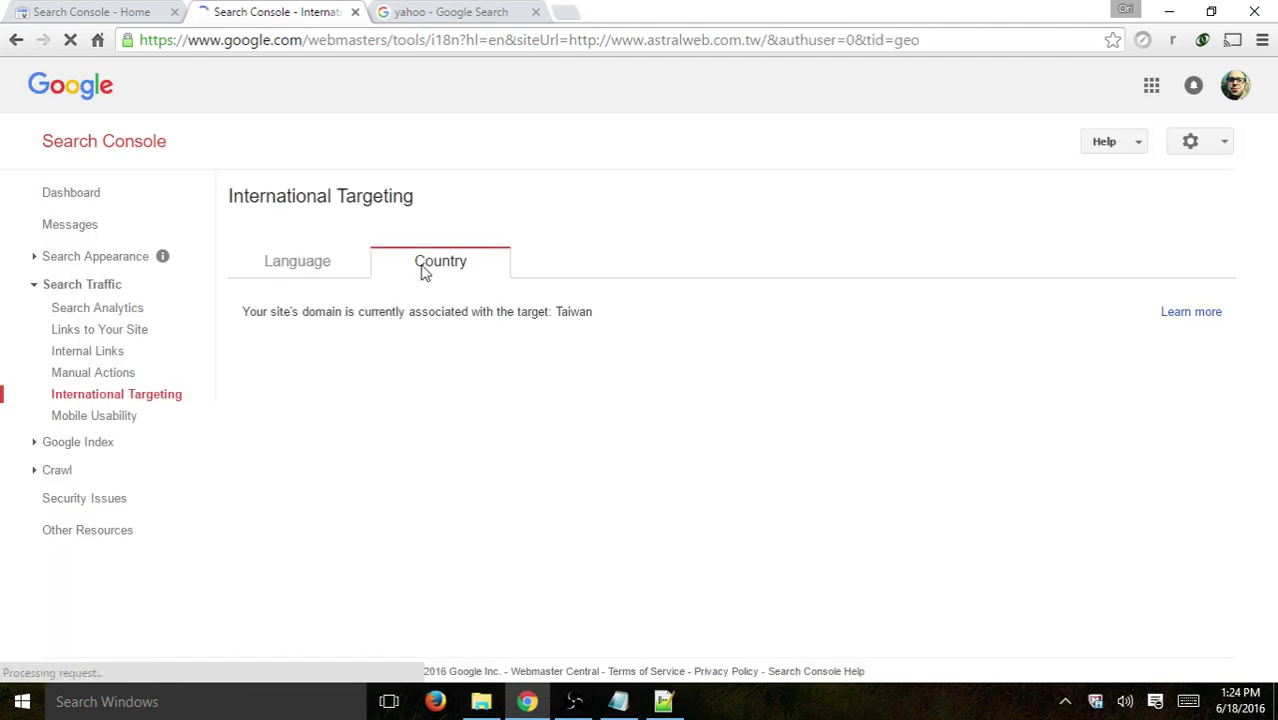
left_click_drag(625, 322, 243, 317)
left_click(243, 317)
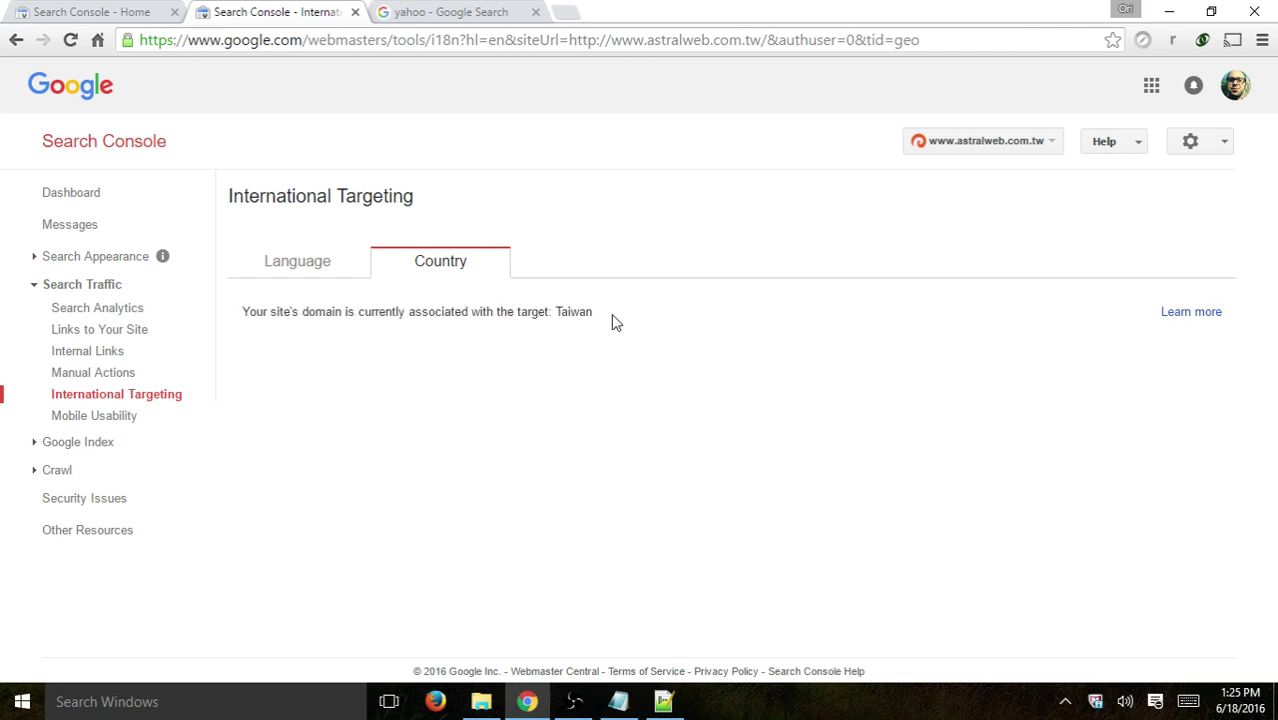
left_click_drag(613, 318, 554, 312)
left_click_drag(711, 40, 762, 38)
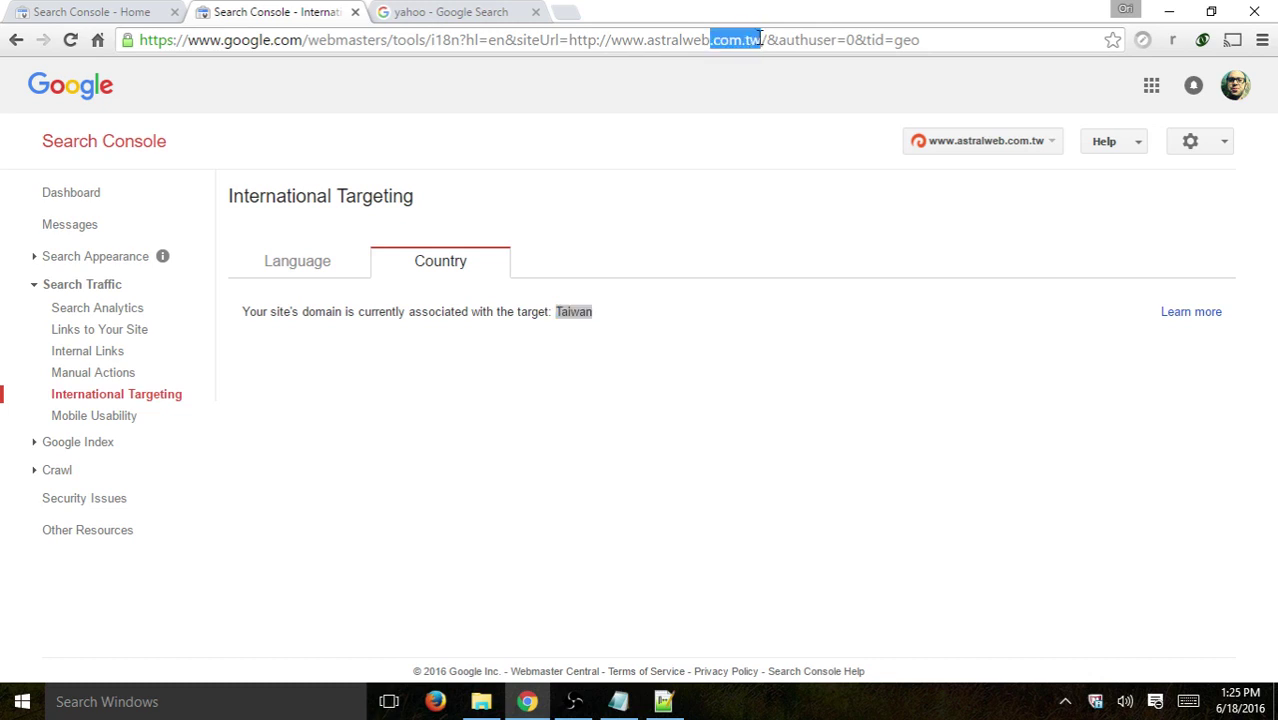
left_click(633, 363)
Open the Mobile Usability report, examine its issues chart and table, and collapse the Search Traffic section.
left_click(113, 423)
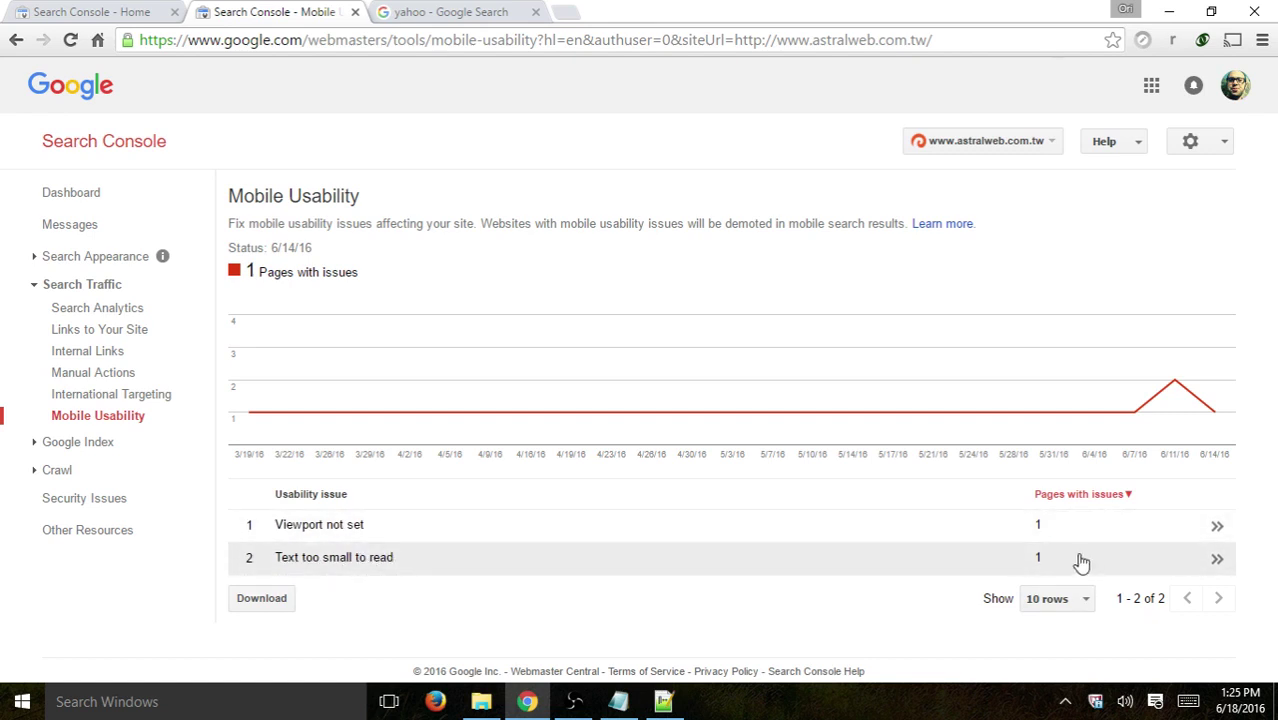
mouse_move(1187, 416)
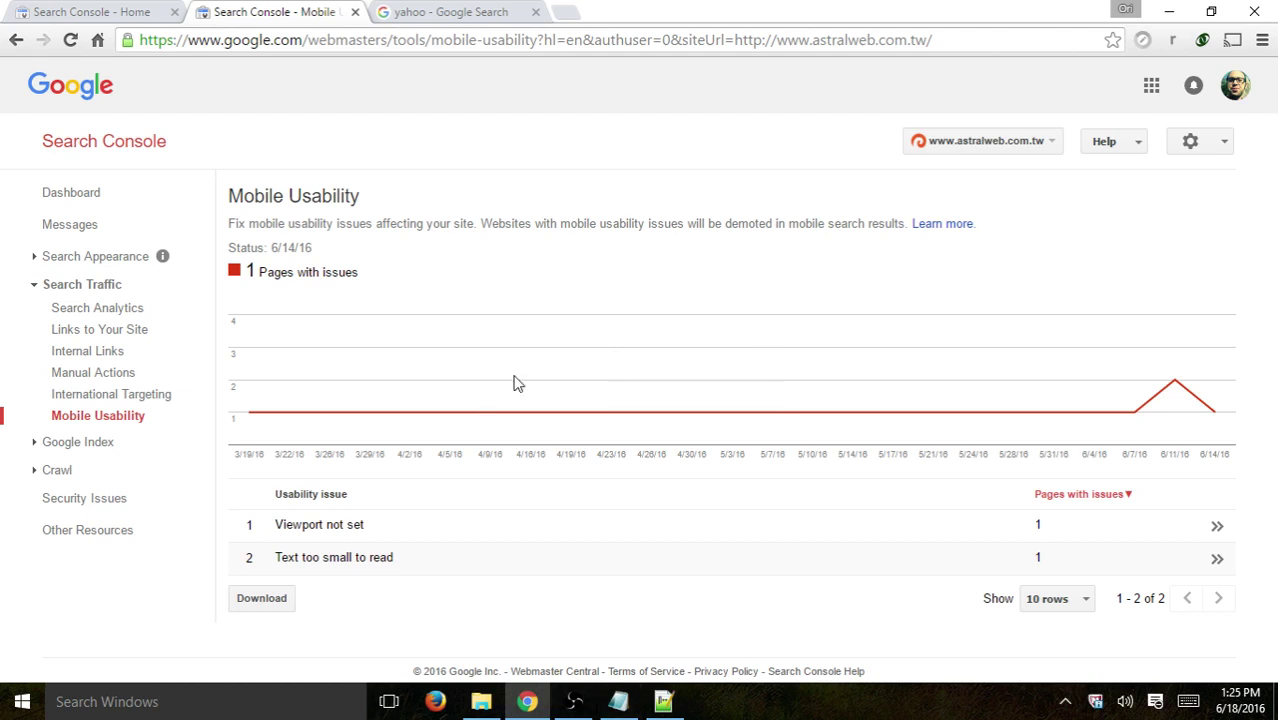
left_click(56, 285)
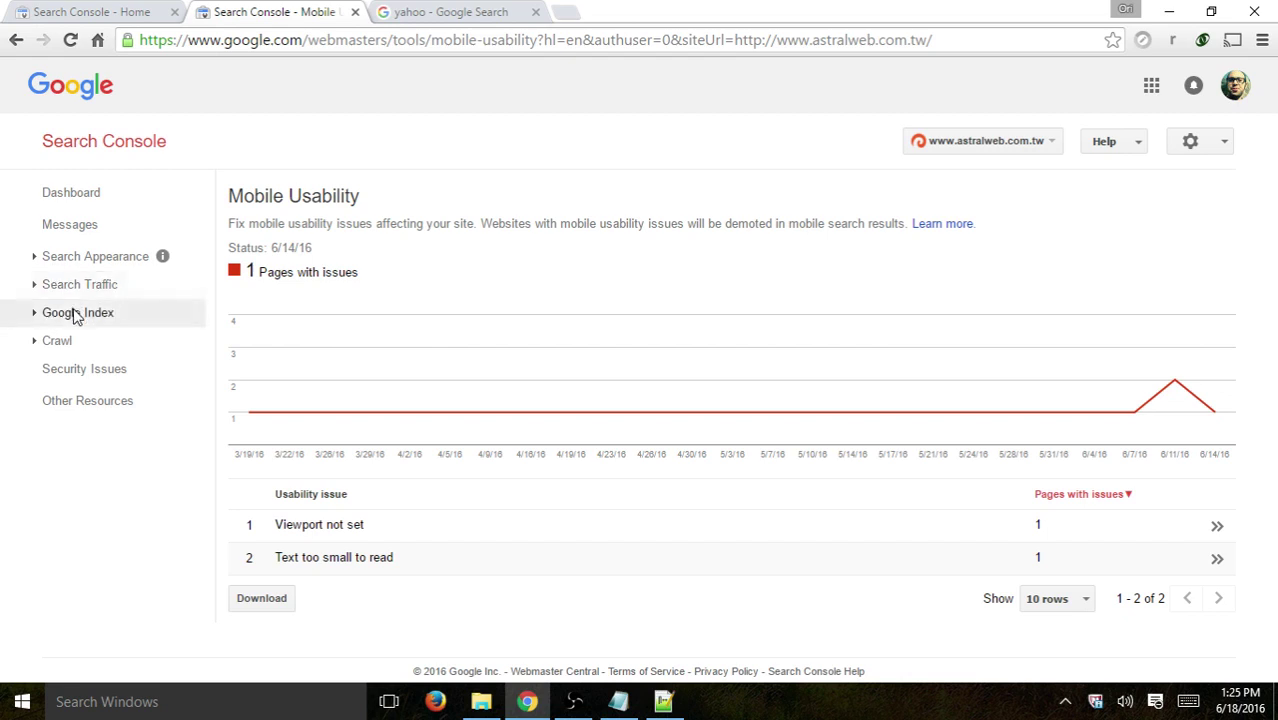
Open the Index Status report under Google Index and examine the total indexed pages along the chart.
left_click(74, 313)
left_click(78, 345)
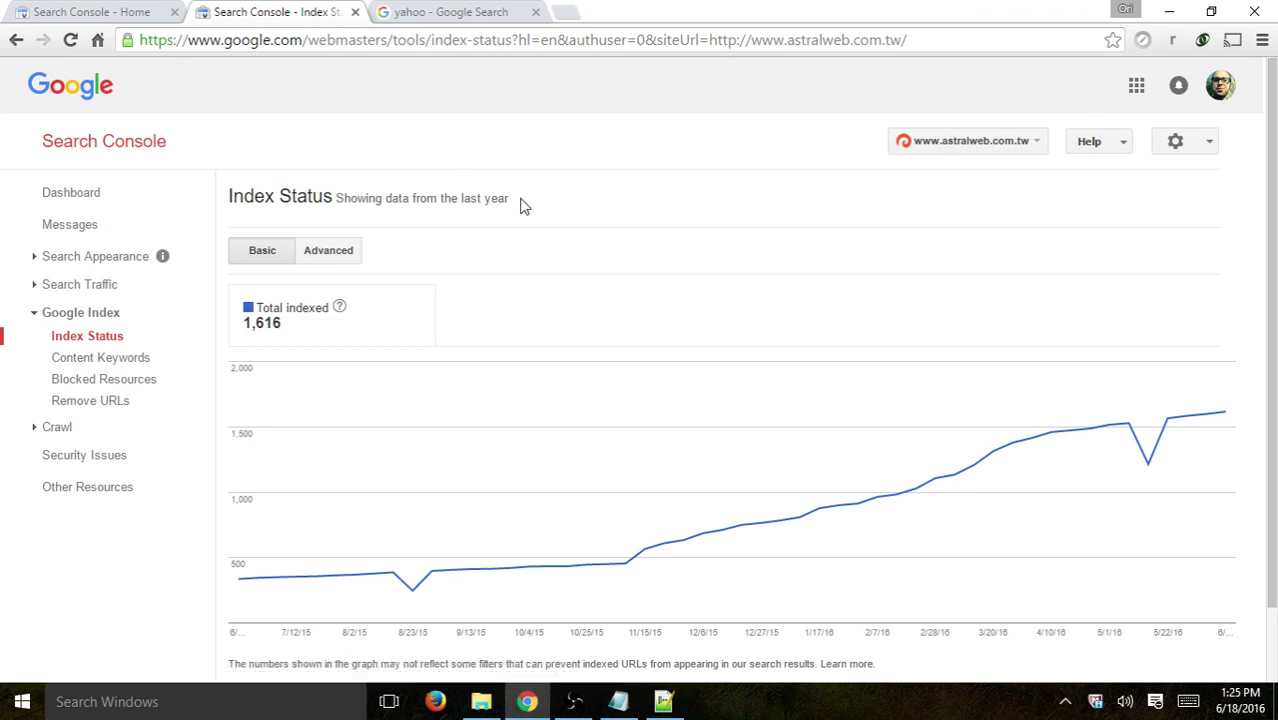
scroll(650, 208, "down", 1)
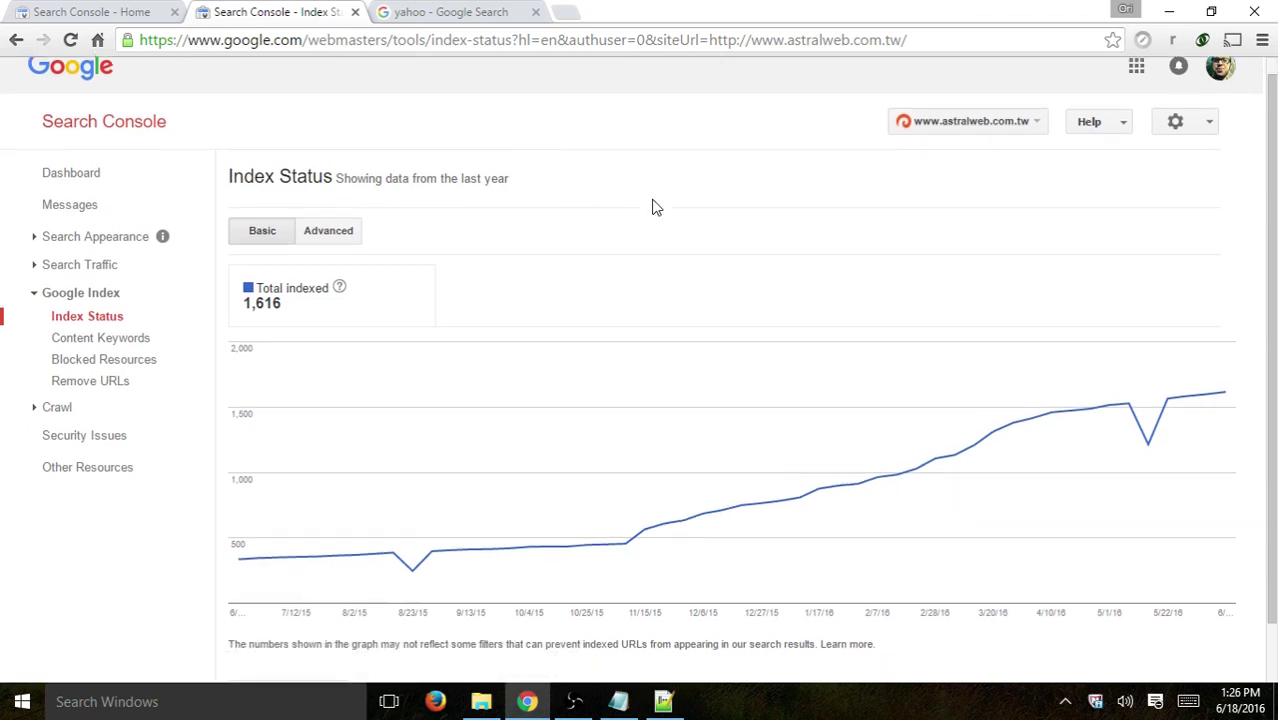
mouse_move(417, 474)
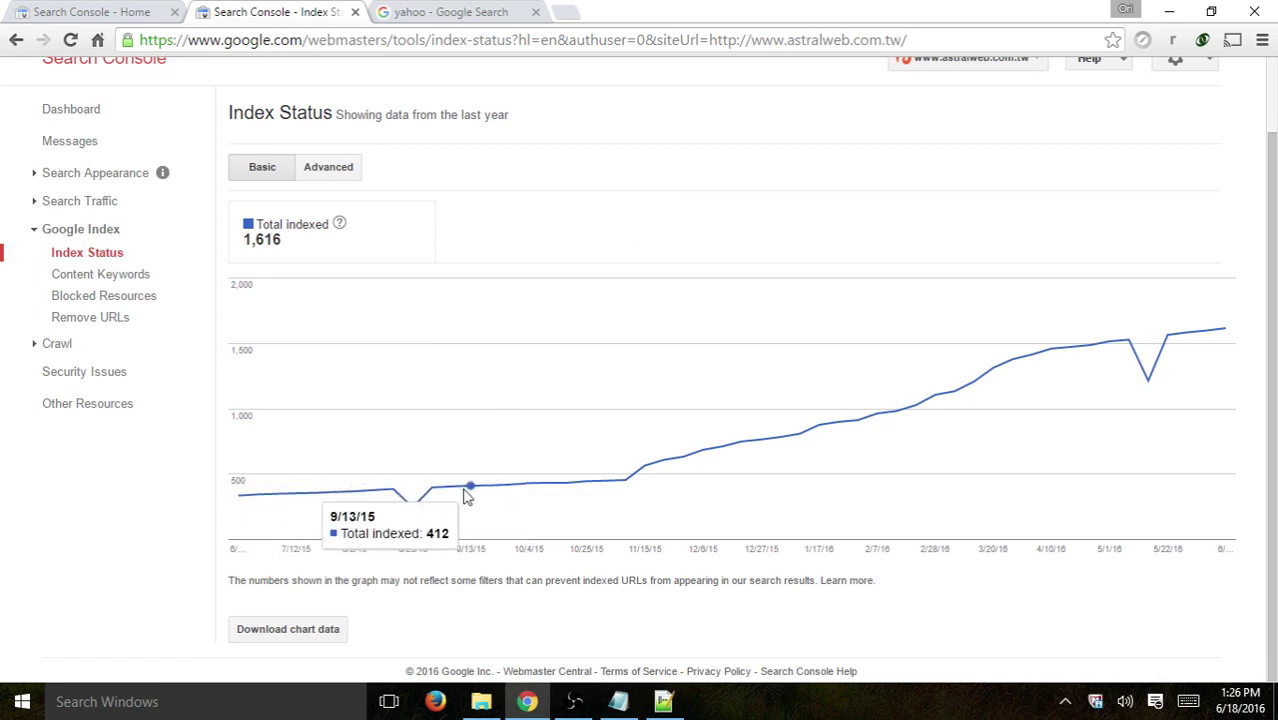
Open a new browser tab.
left_click(572, 12)
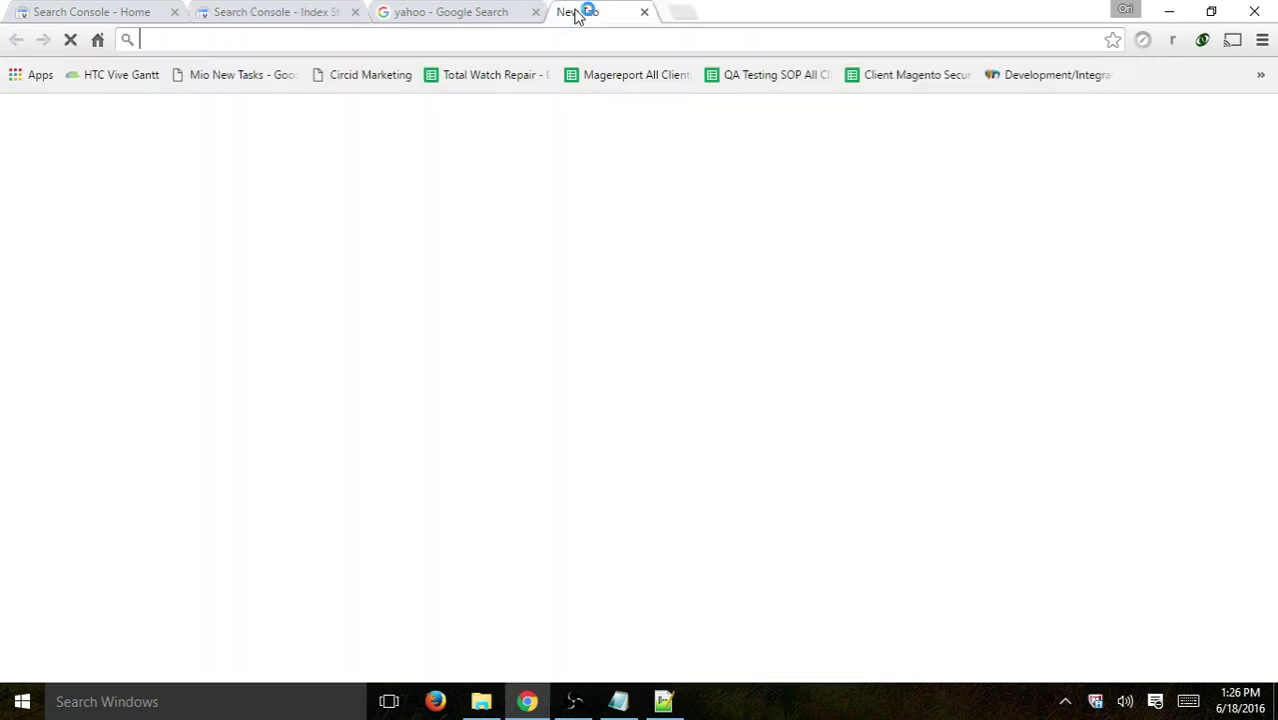
type("site:astraltw")
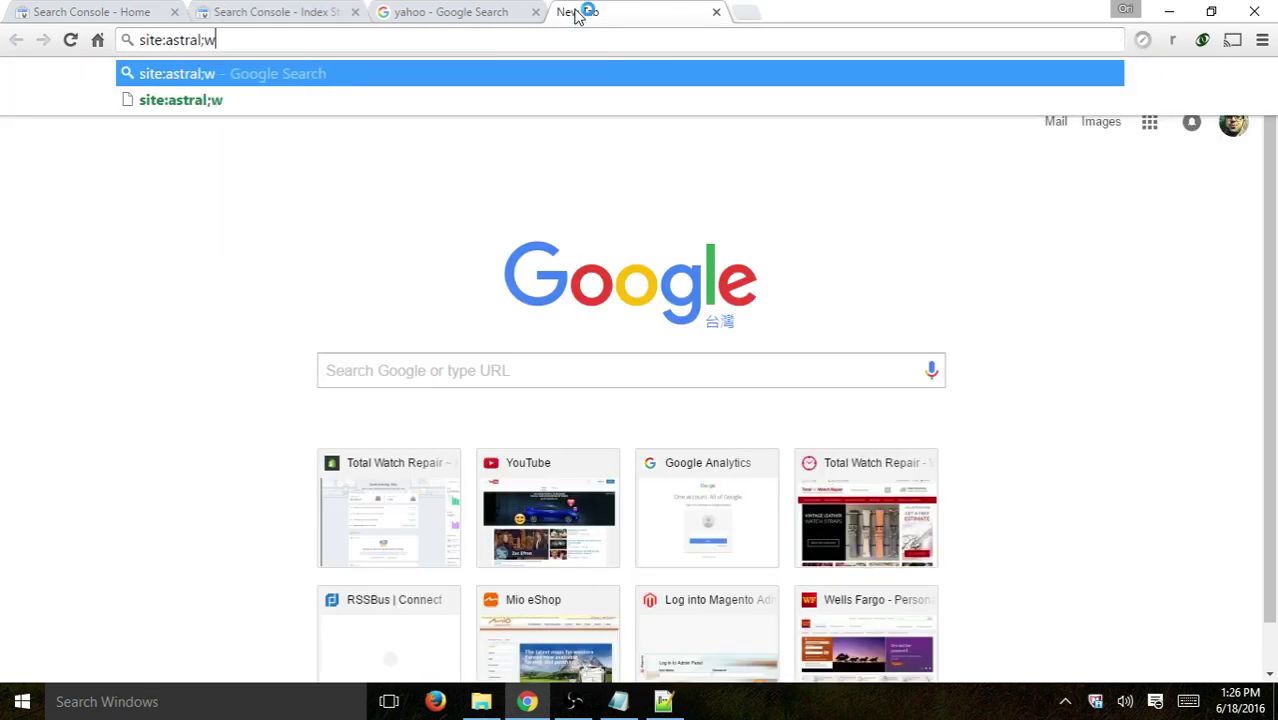
key("BackSpace")
key("BackSpace")
key("BackSpace")
key("BackSpace")
key("BackSpace")
key("BackSpace")
key("BackSpace")
key("BackSpace")
key("BackSpace")
key("BackSpace")
key("BackSpace")
key("BackSpace")
key("BackSpace")
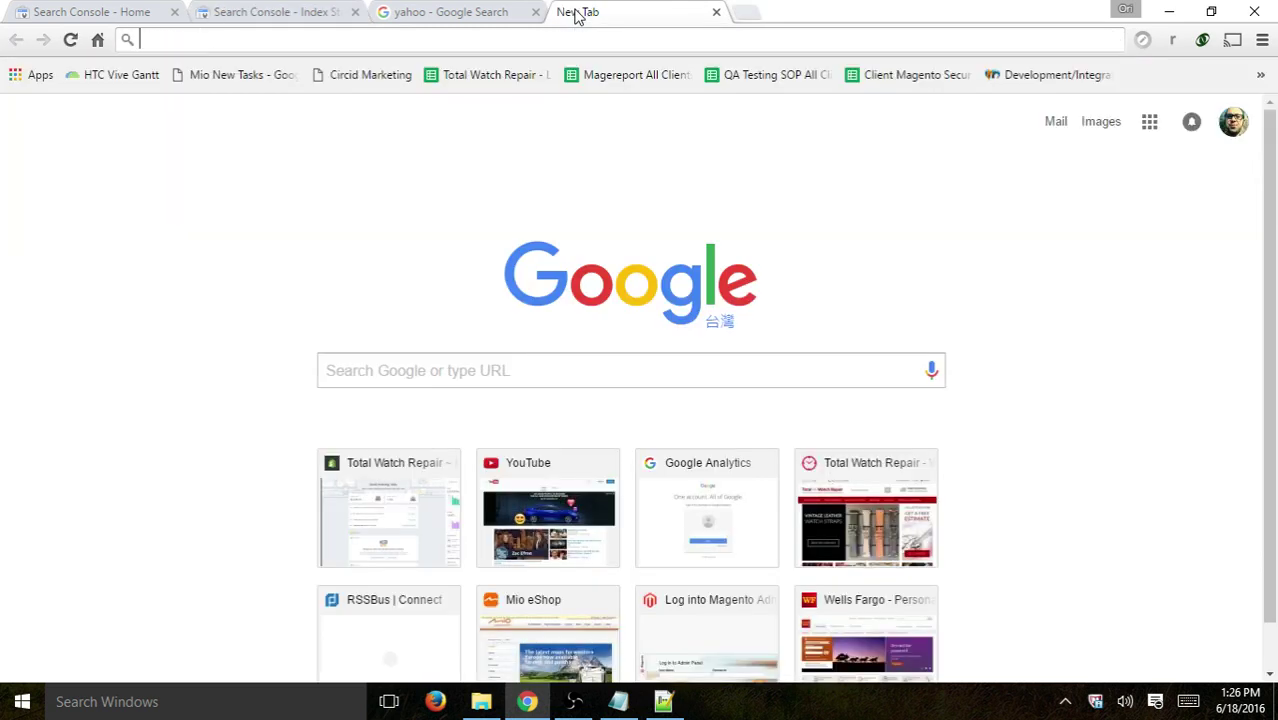
Go to google.com and search for site:astralweb.com.tw.
type("google.com")
key("Return")
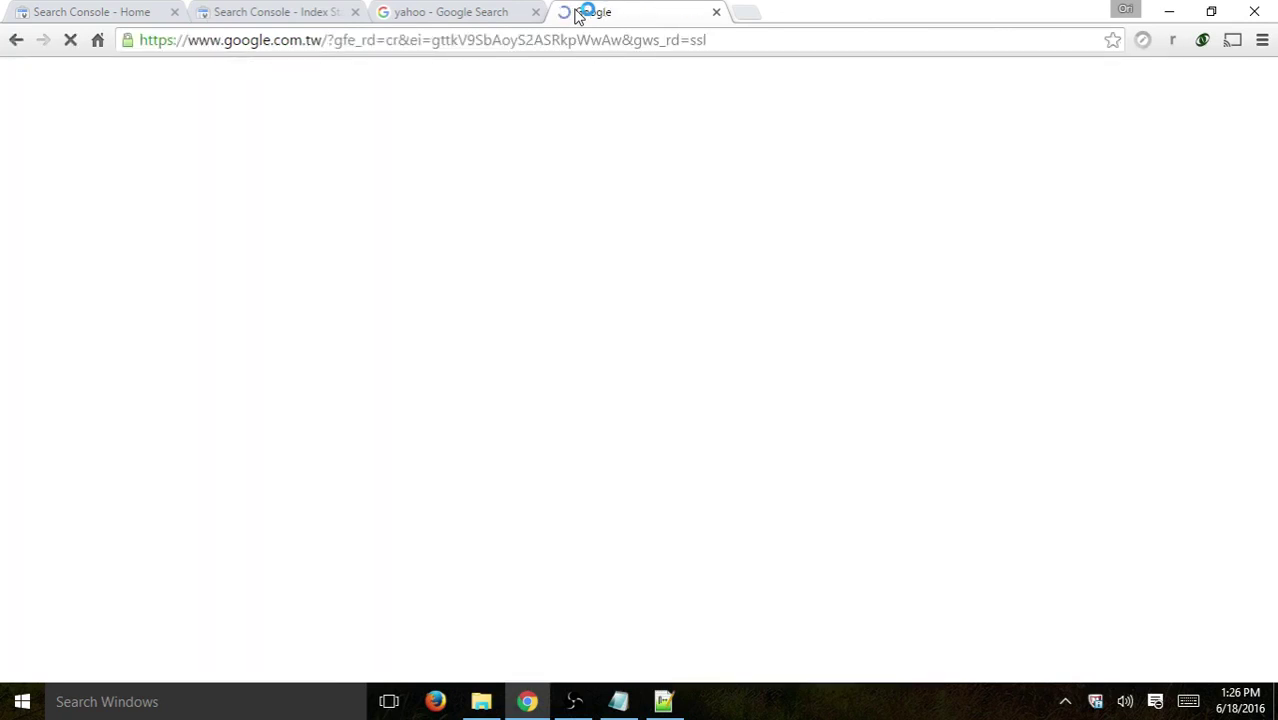
type("site:")
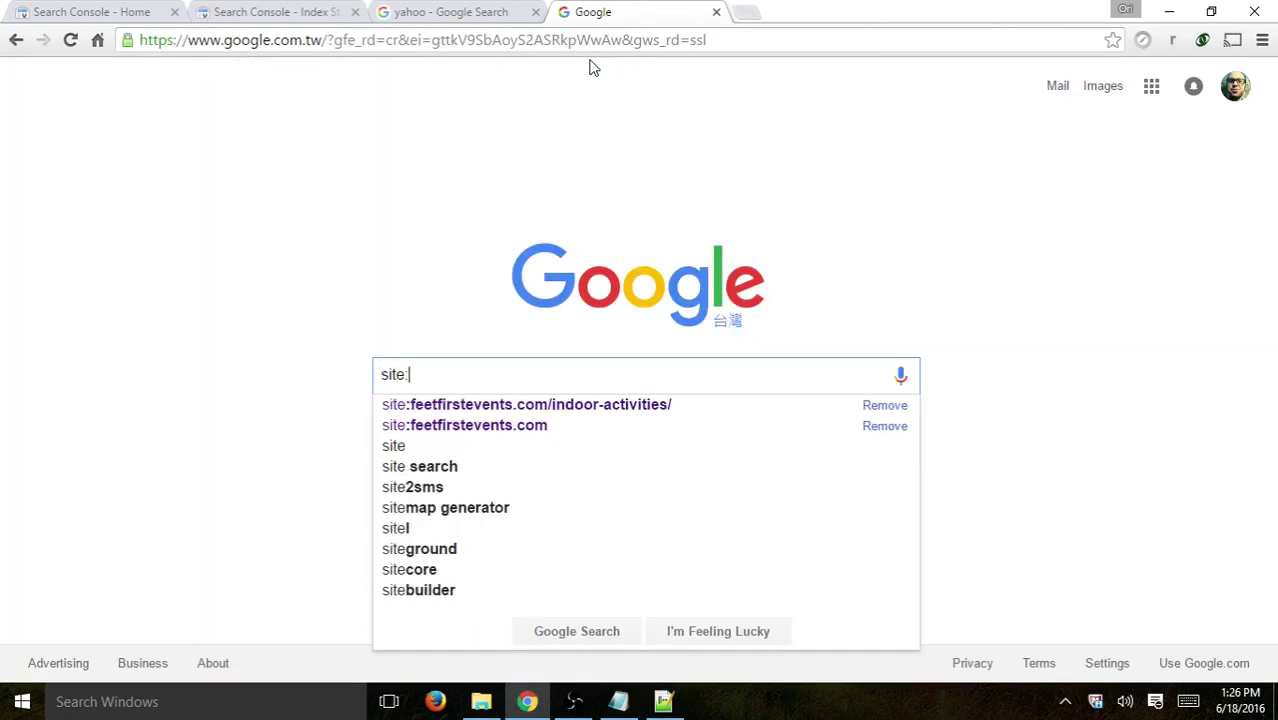
type("astralweb.comq.t")
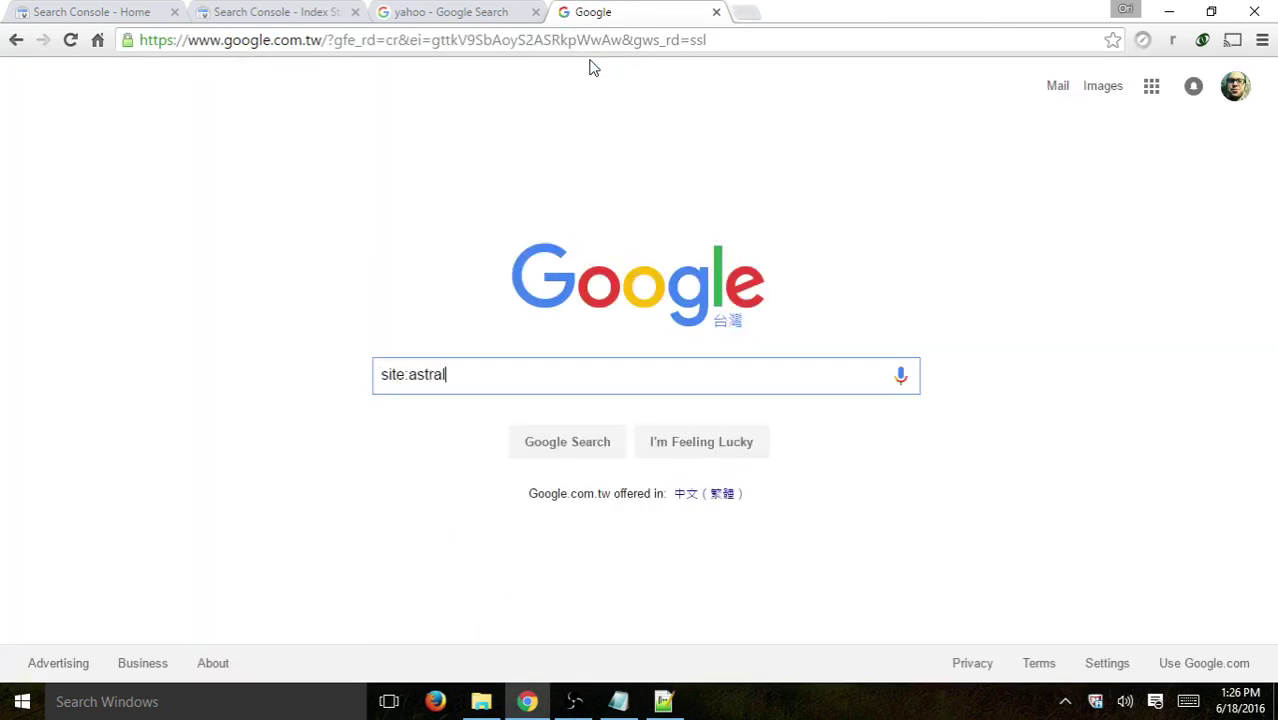
key("BackSpace")
key("BackSpace")
key("BackSpace")
type(".tw")
key("Return")
Highlight the result count and the first result's web address, and close the search results tab.
left_click_drag(164, 189, 315, 194)
left_click(322, 200)
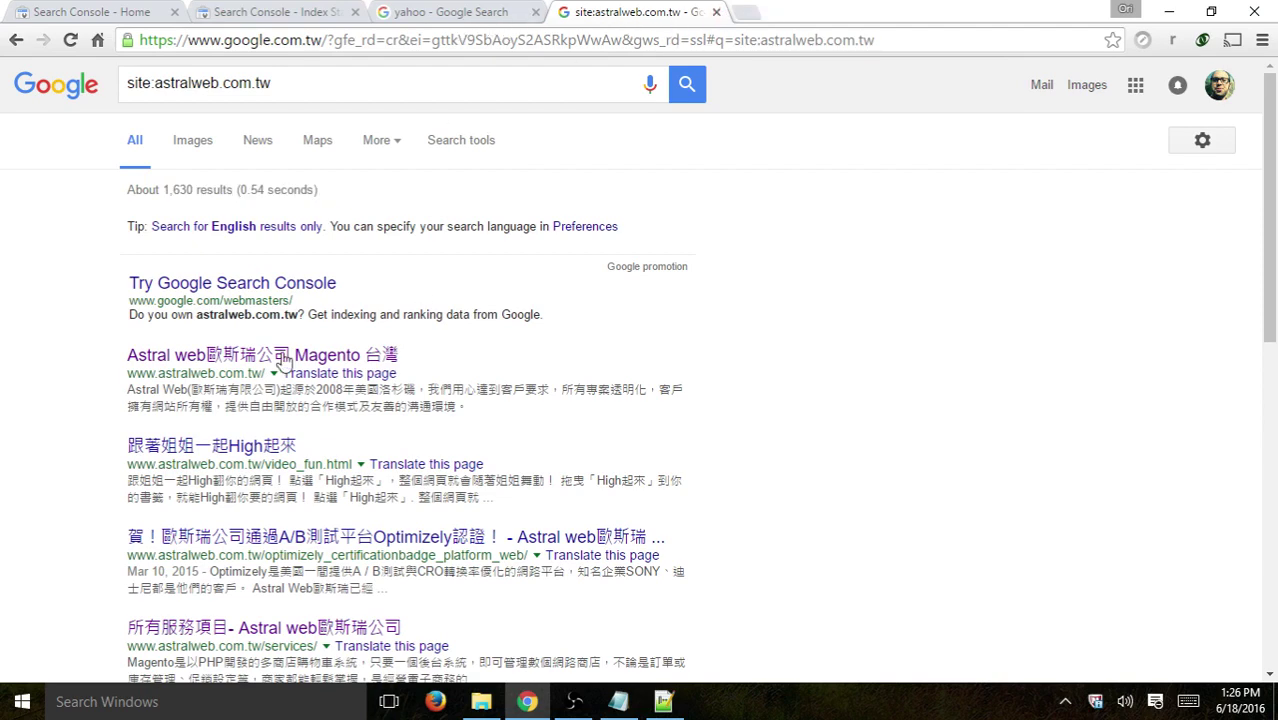
left_click_drag(155, 374, 253, 372)
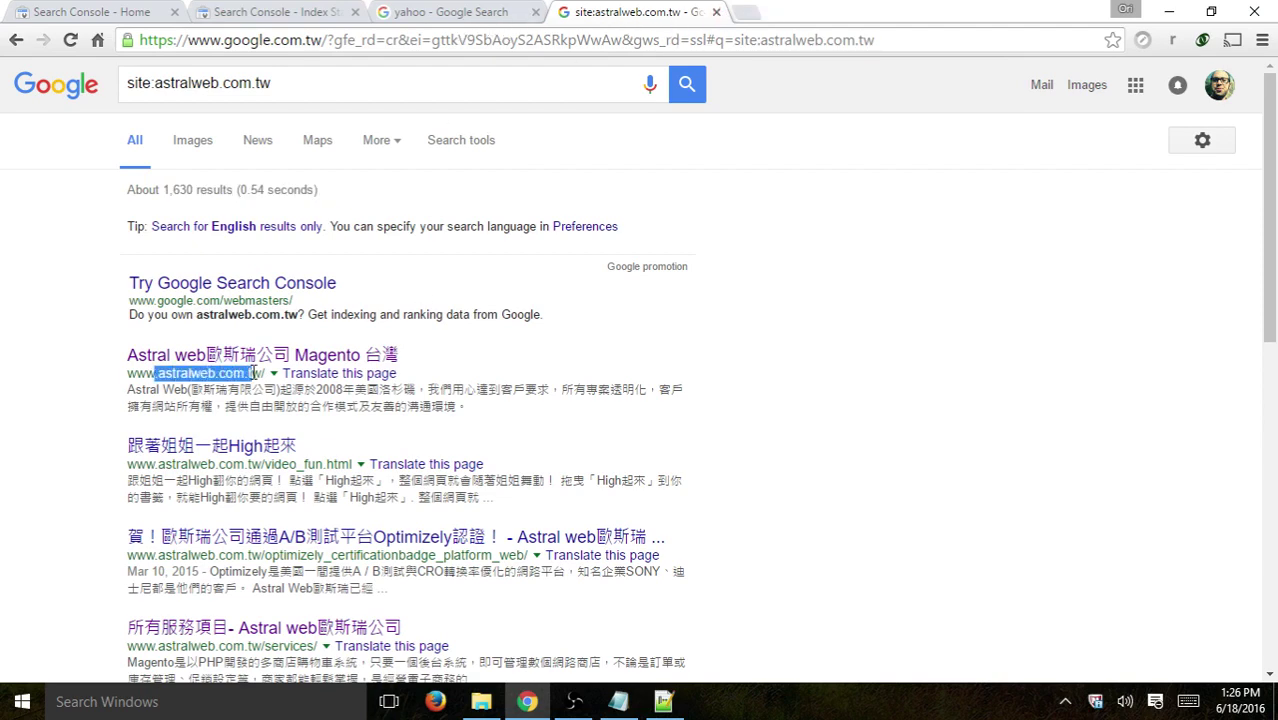
left_click(716, 12)
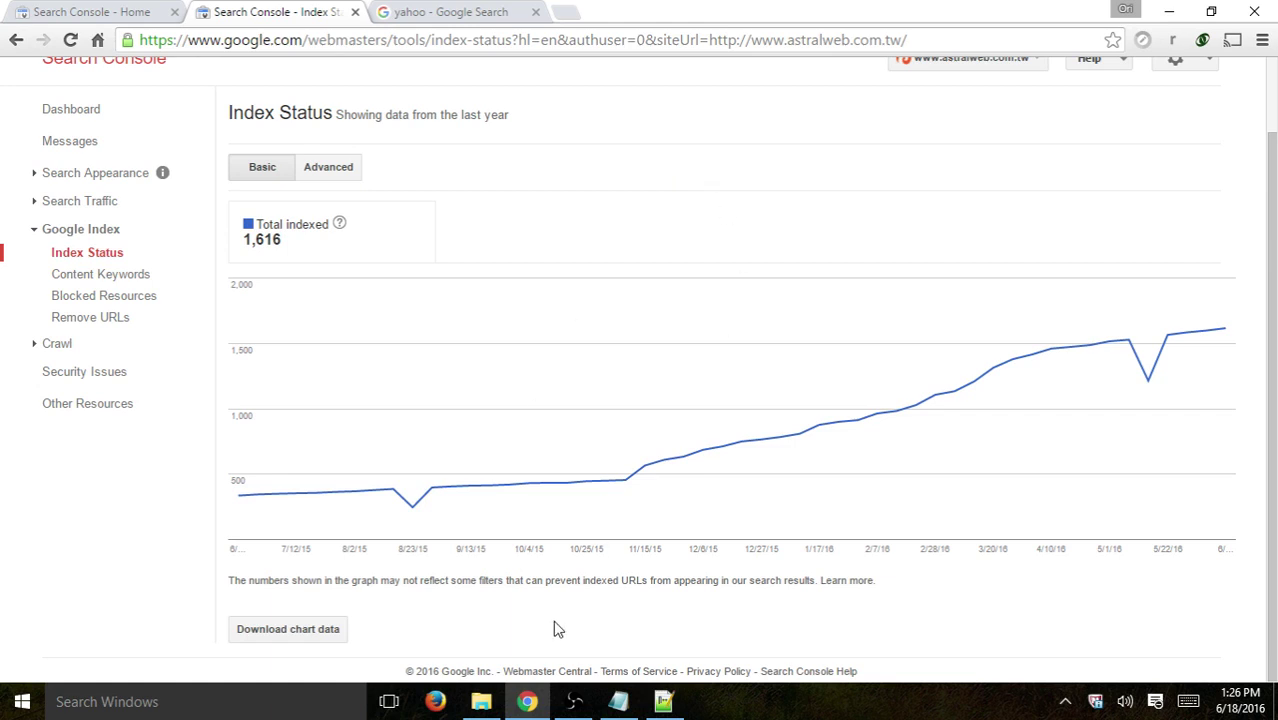
Open the Content Keywords report under Google Index and look through the full keyword list with its significance bars.
scroll(556, 622, "up", 1)
left_click(90, 359)
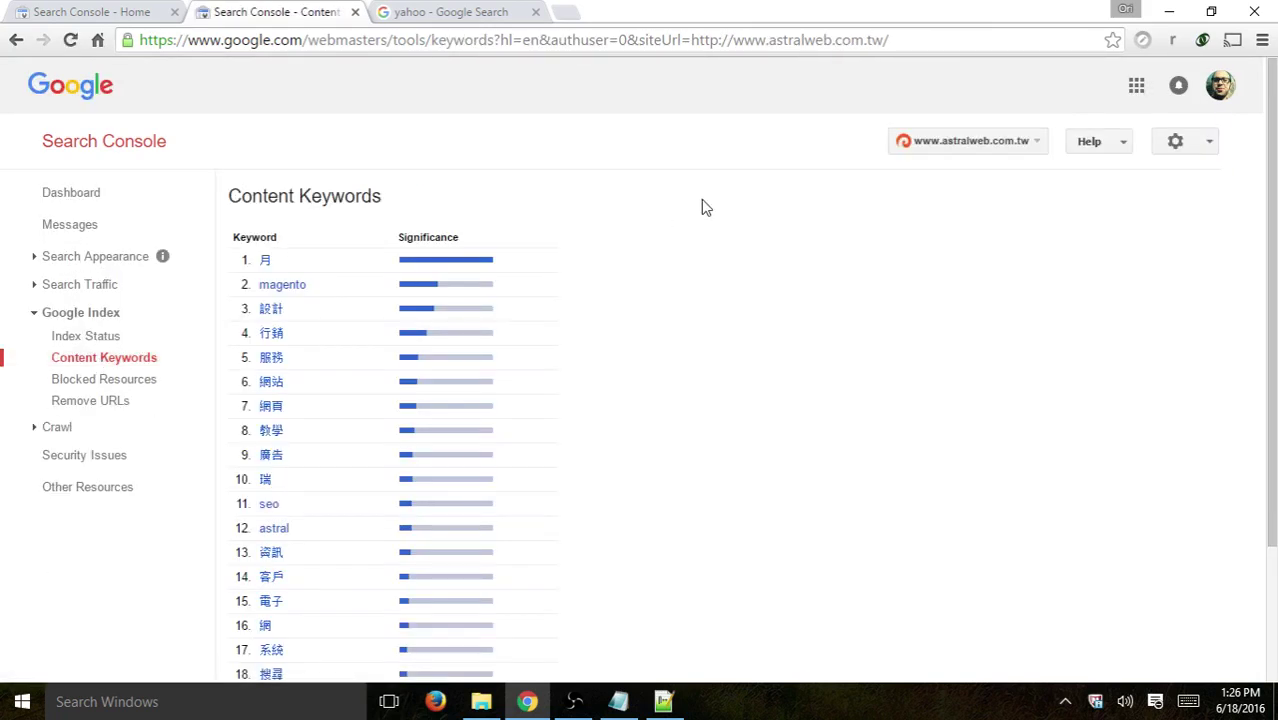
scroll(597, 214, "down", 2)
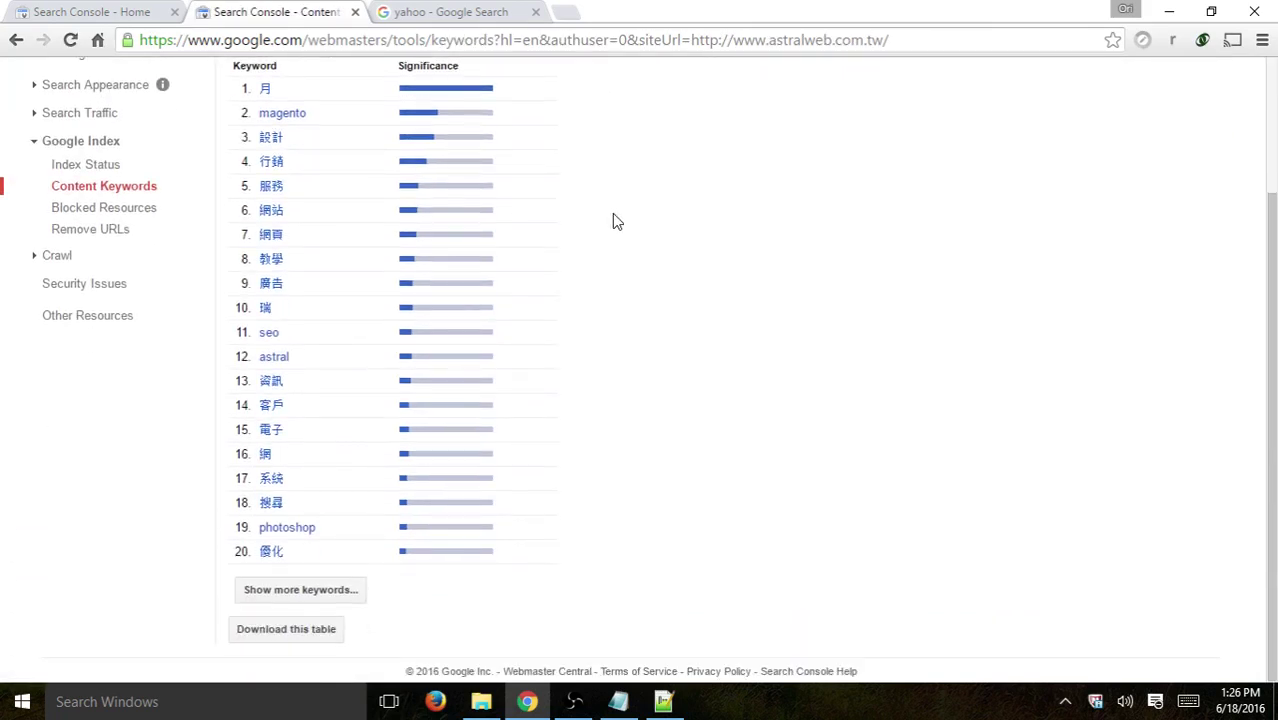
scroll(612, 219, "up", 2)
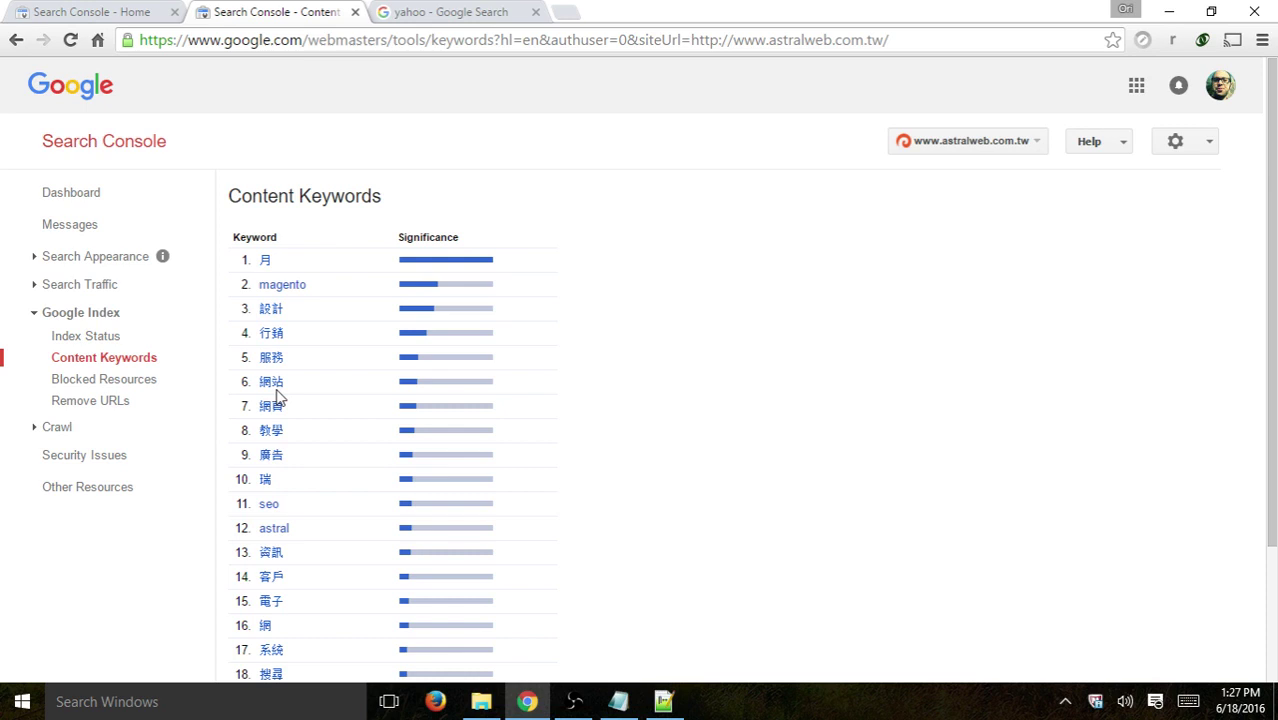
scroll(607, 242, "down", 2)
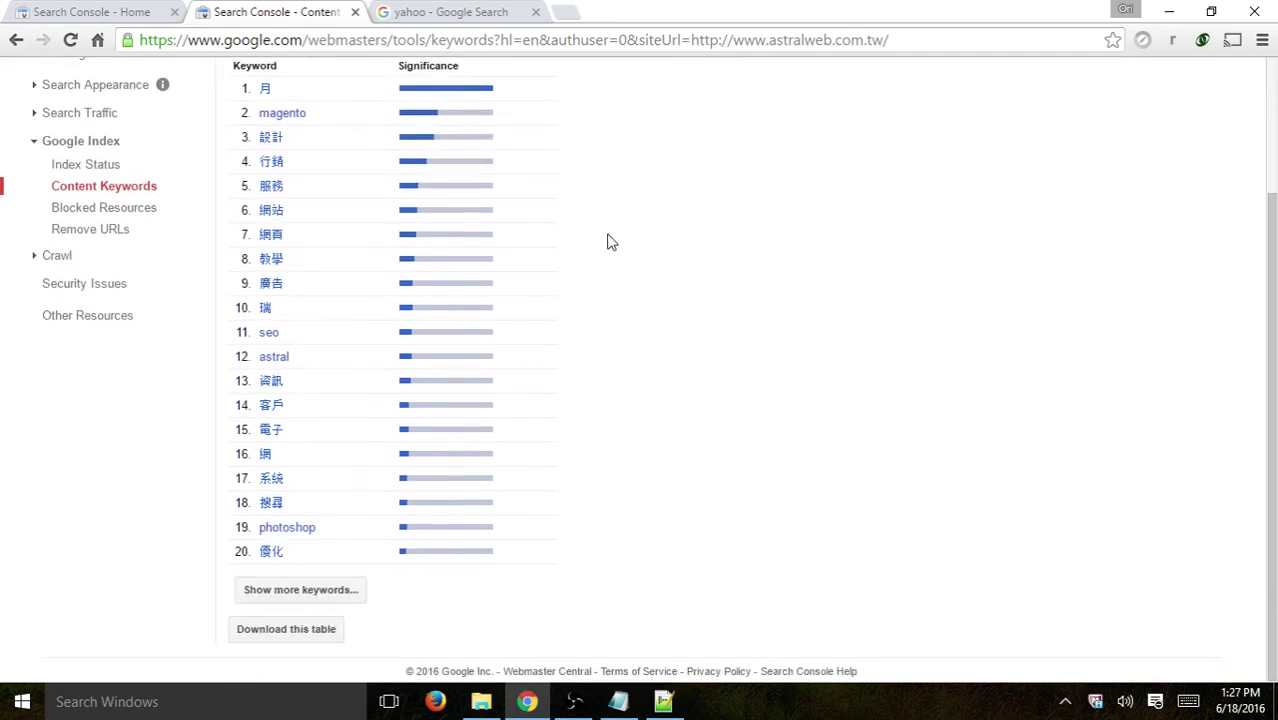
Open the Blocked Resources report, look over its chart and host table, and highlight the report heading.
left_click(108, 207)
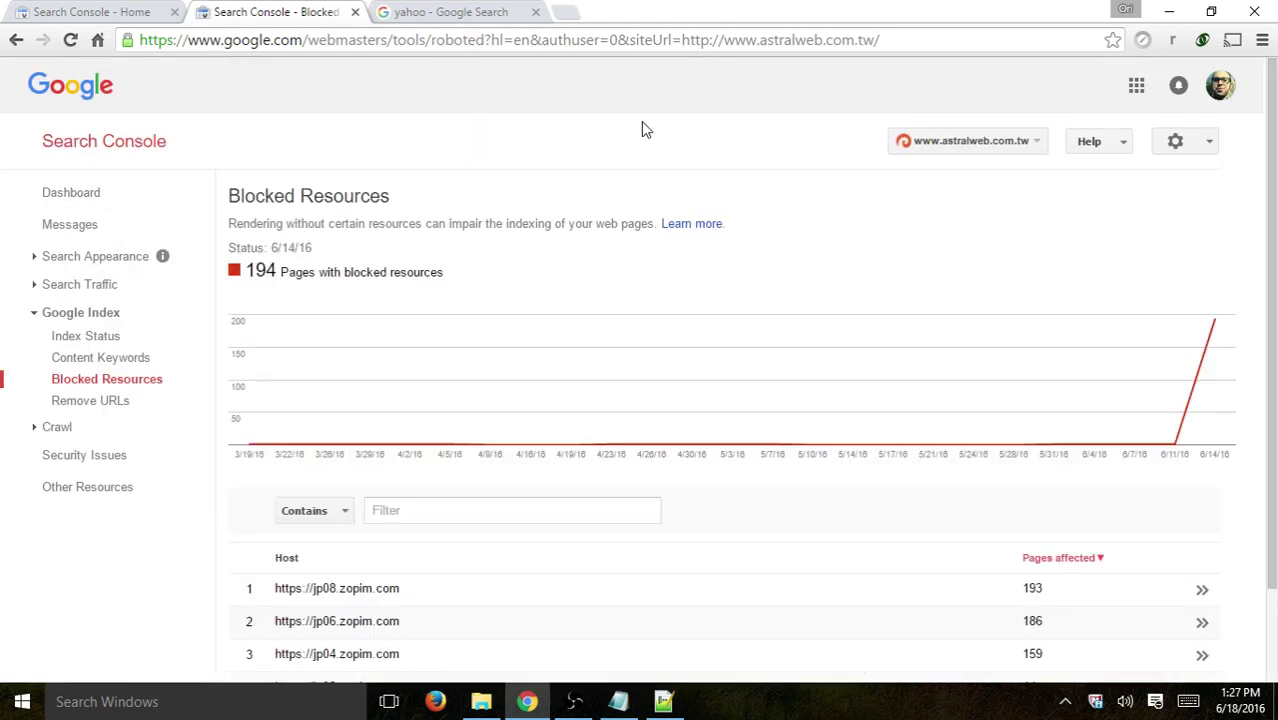
scroll(641, 121, "down", 1)
scroll(690, 212, "up", 1)
left_click_drag(393, 196, 230, 197)
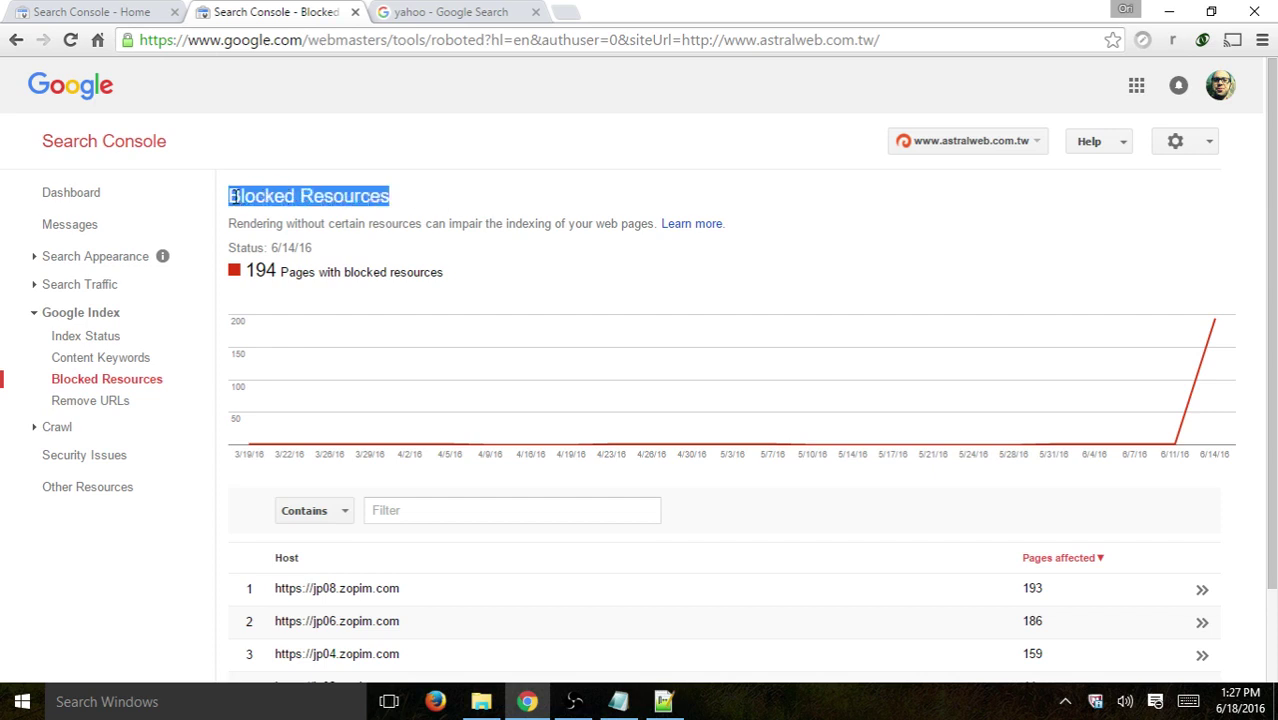
left_click(437, 203)
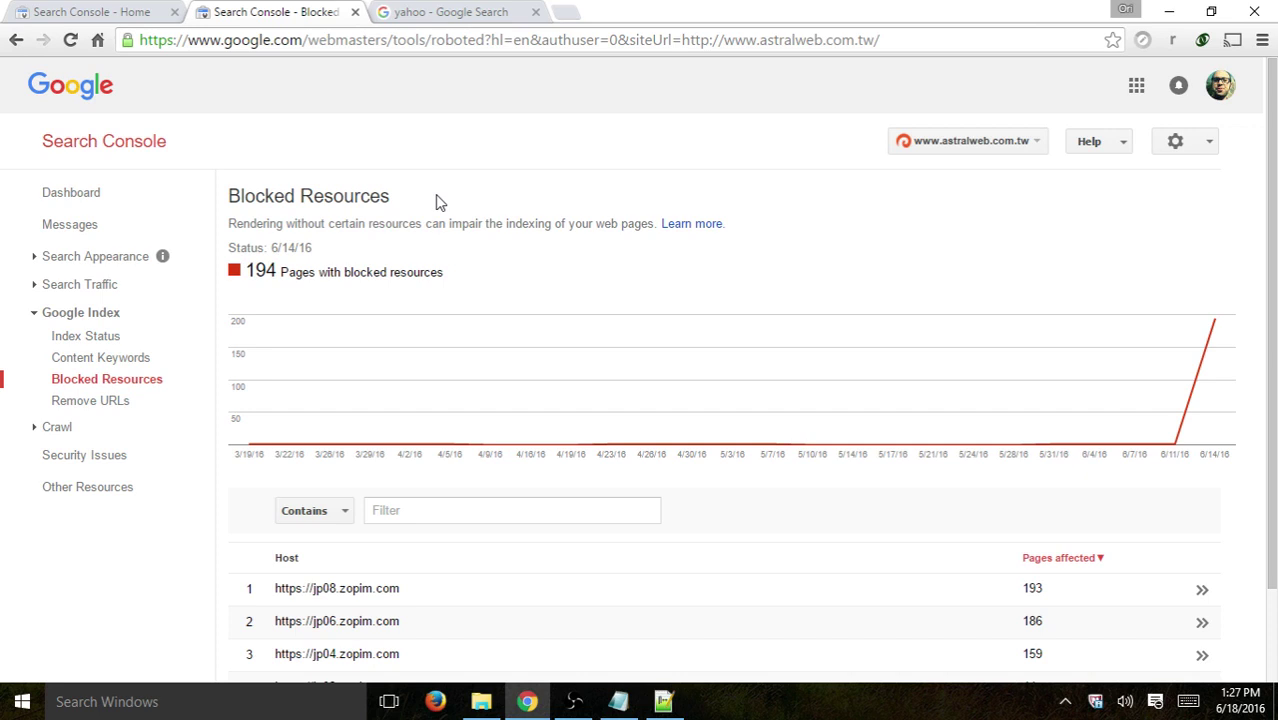
scroll(496, 288, "down", 1)
scroll(725, 362, "up", 1)
scroll(627, 160, "down", 1)
scroll(629, 160, "down", 1)
left_click(362, 477)
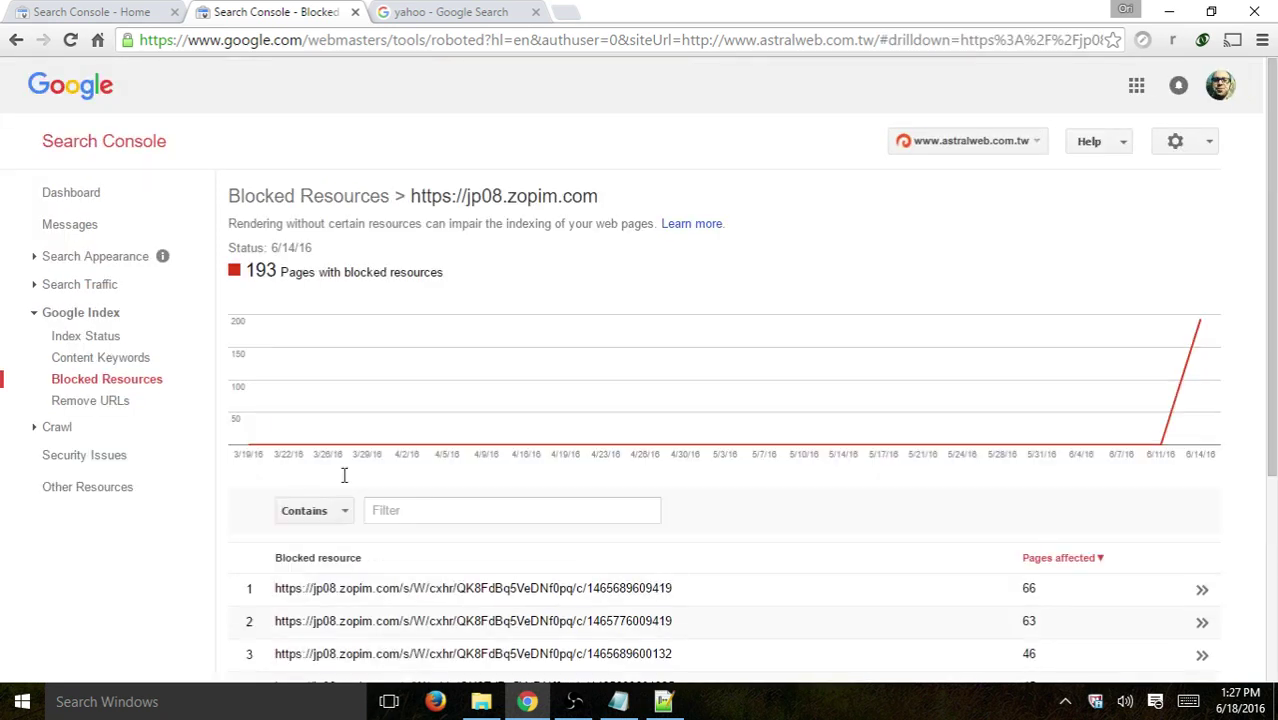
left_click(14, 40)
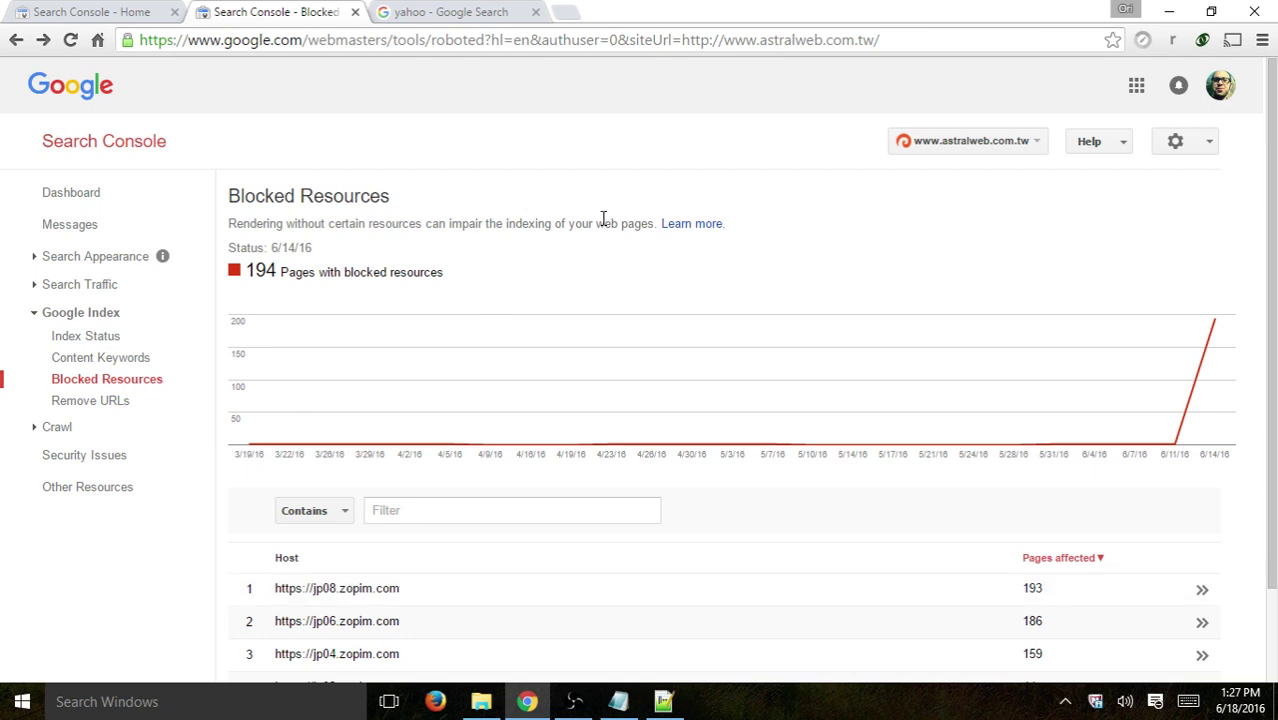
scroll(257, 305, "down", 1)
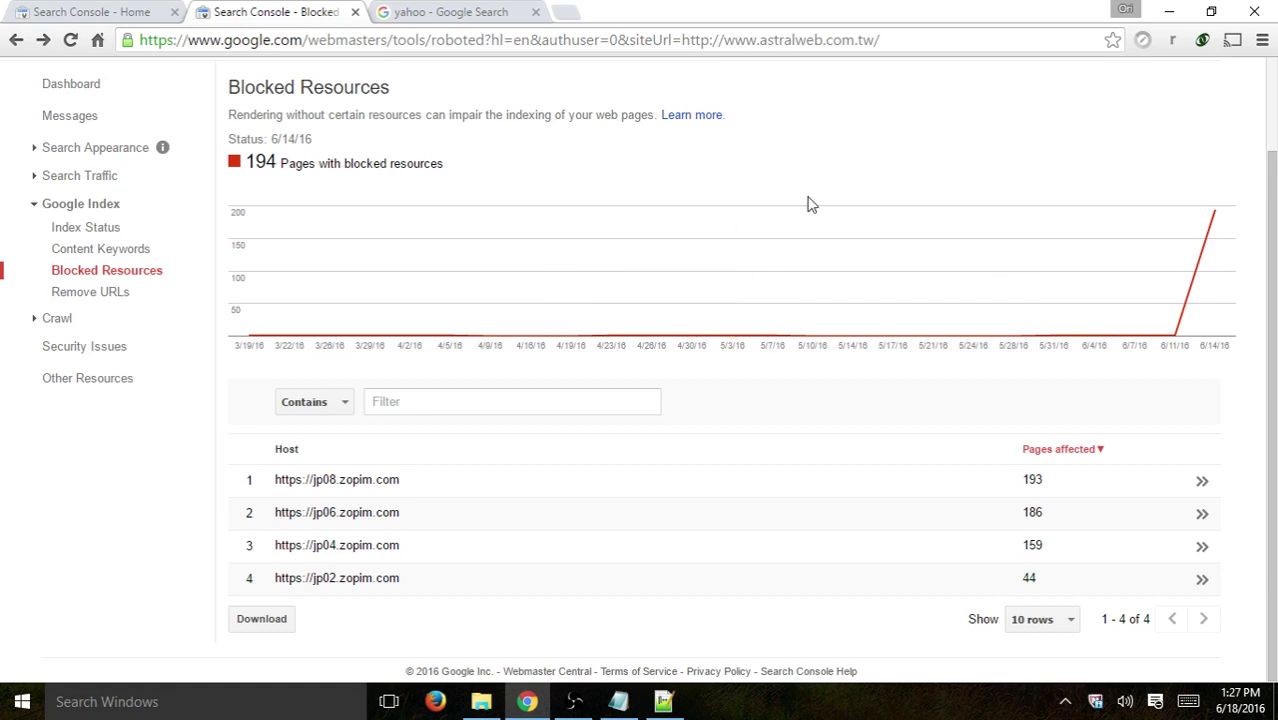
scroll(810, 203, "up", 1)
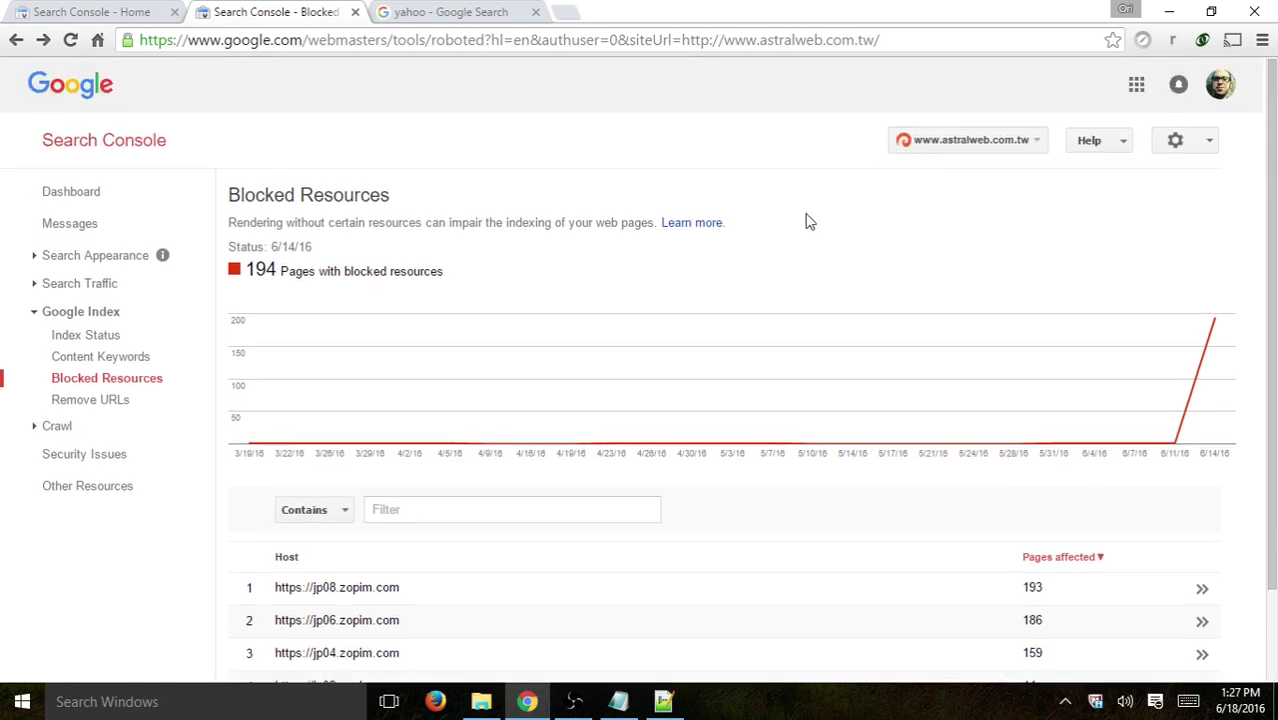
Open the Remove URLs page under Google Index and highlight its heading.
left_click(78, 402)
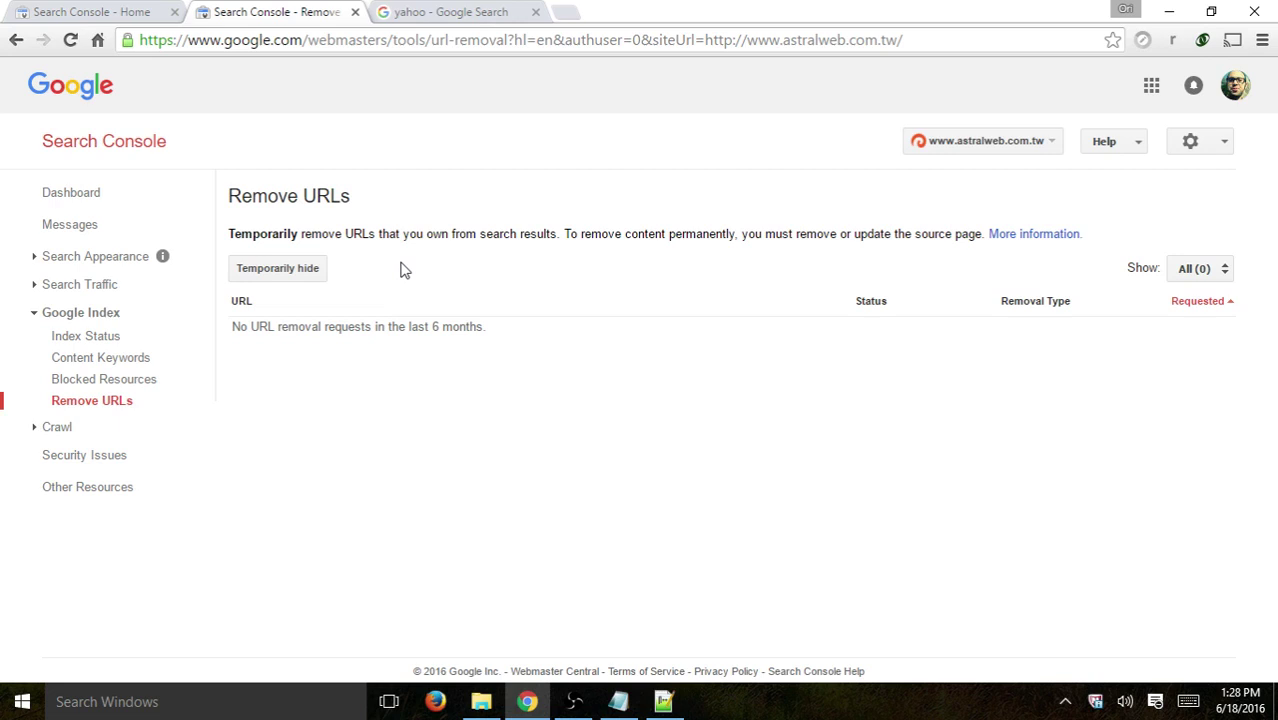
left_click_drag(242, 197, 390, 193)
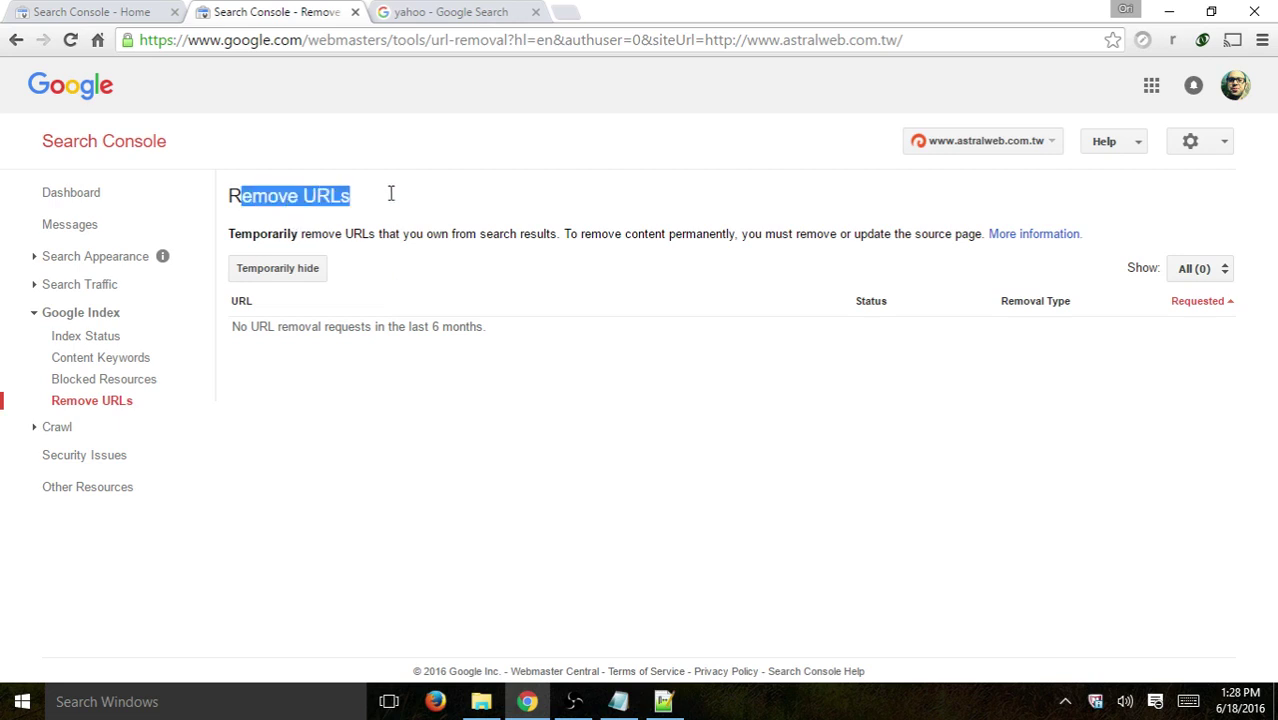
left_click(428, 188)
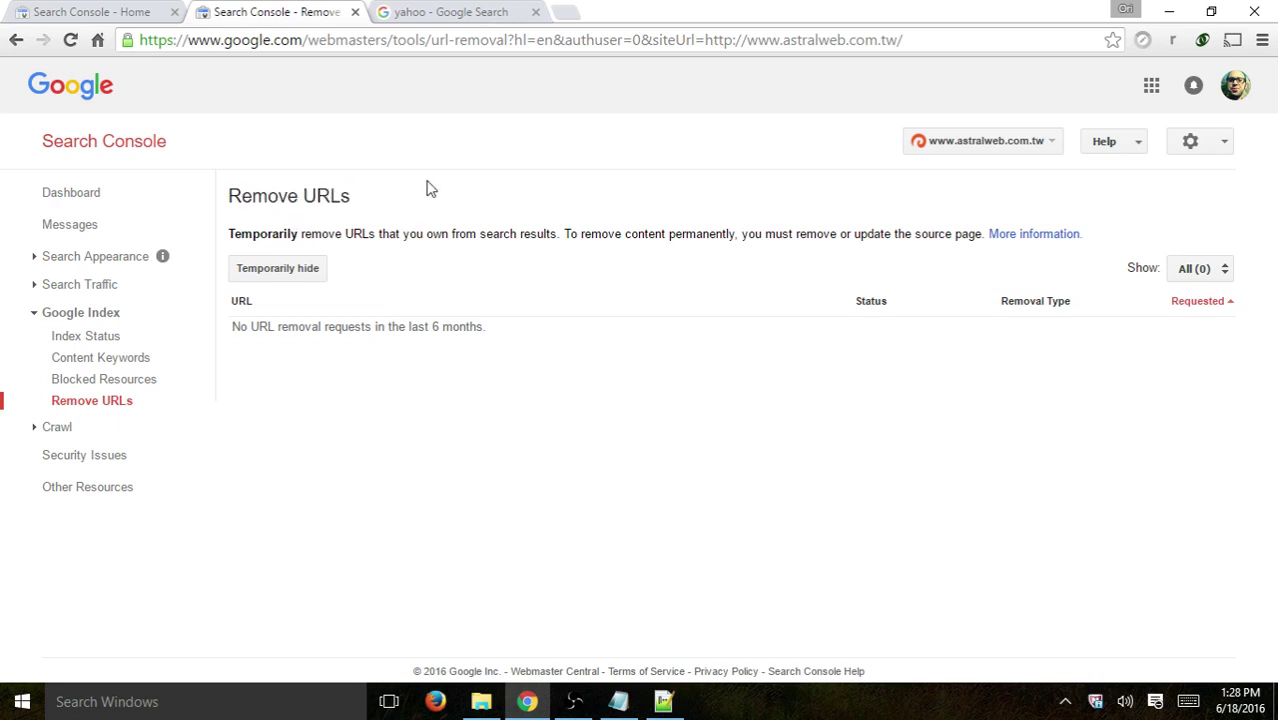
Collapse Google Index, open Crawl Errors under Crawl, and examine the Site Errors statuses, highlighting the last 90 days note.
left_click(86, 313)
left_click(82, 341)
left_click(80, 366)
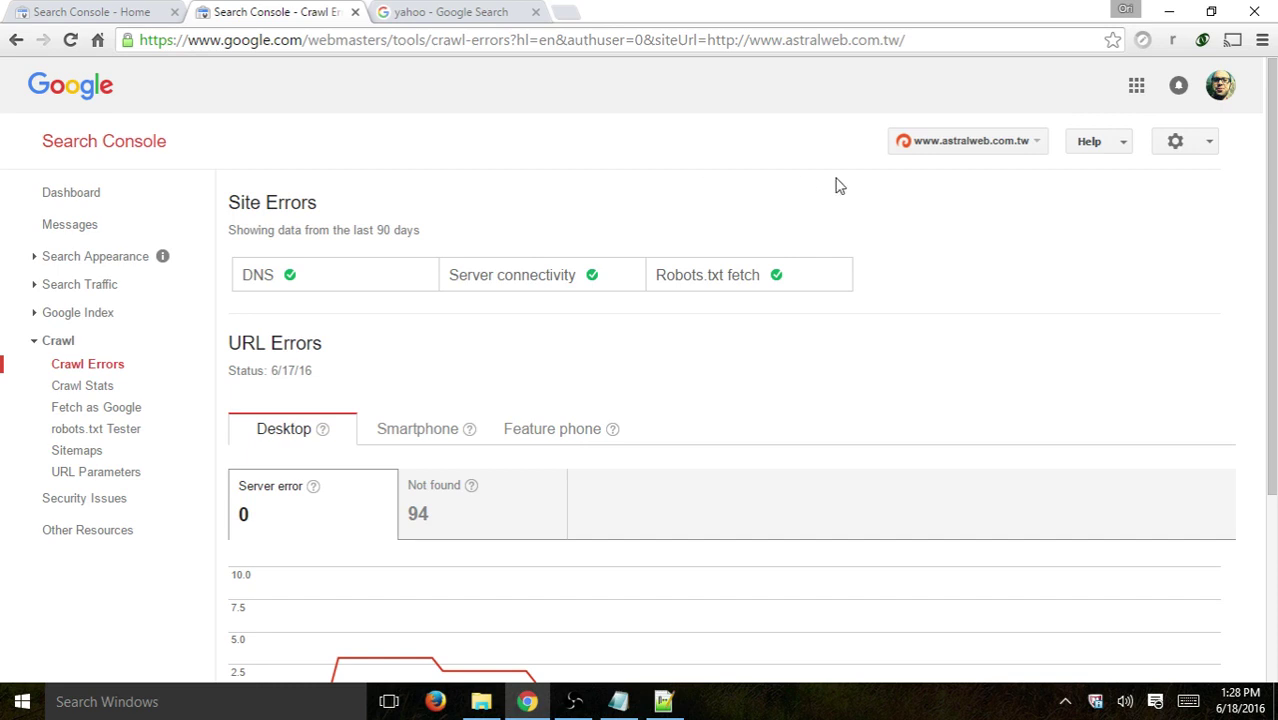
scroll(839, 183, "down", 1)
mouse_move(290, 192)
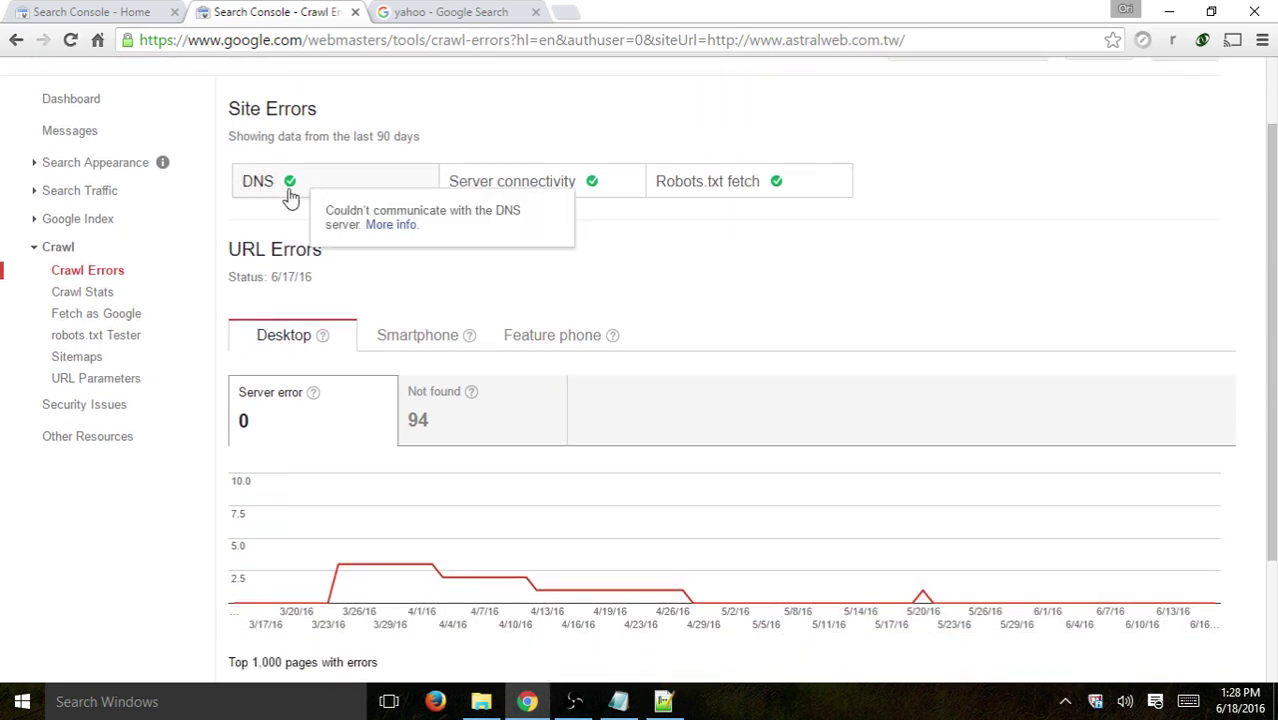
left_click_drag(343, 137, 442, 134)
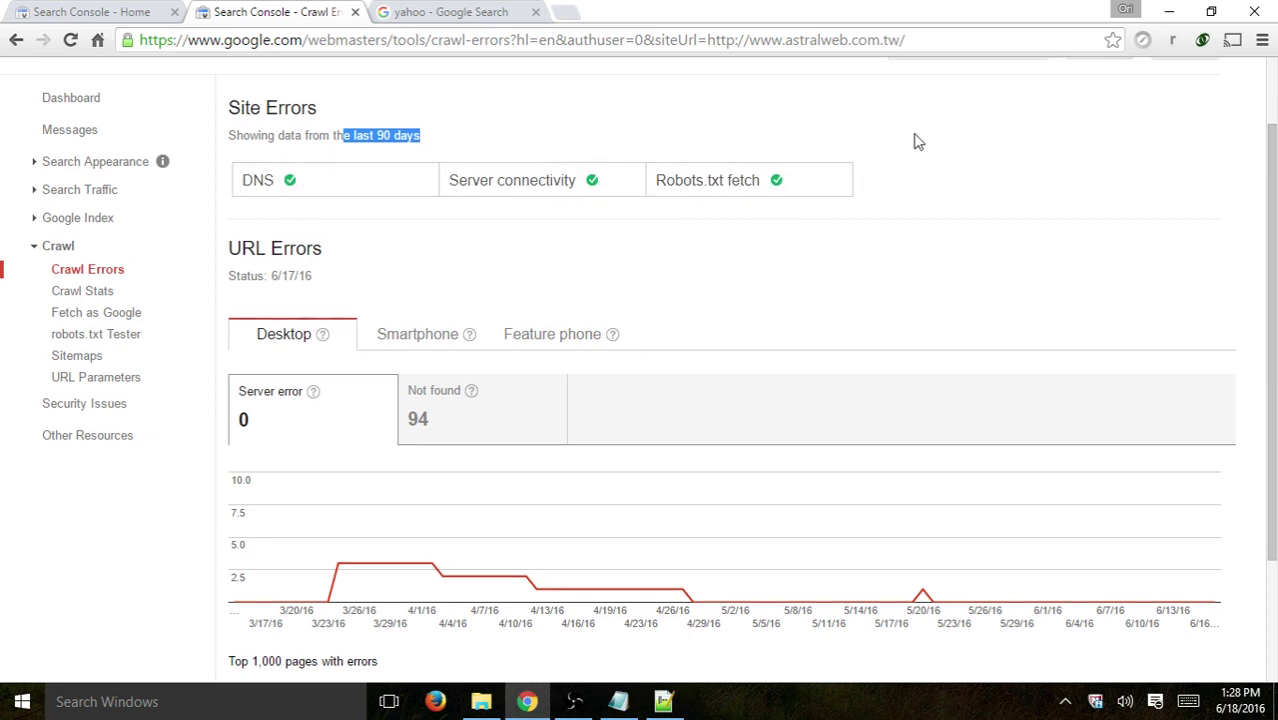
Examine the URL Errors section: the help notes for the device types, the desktop server error chart and the table of pages with errors.
scroll(913, 137, "down", 1)
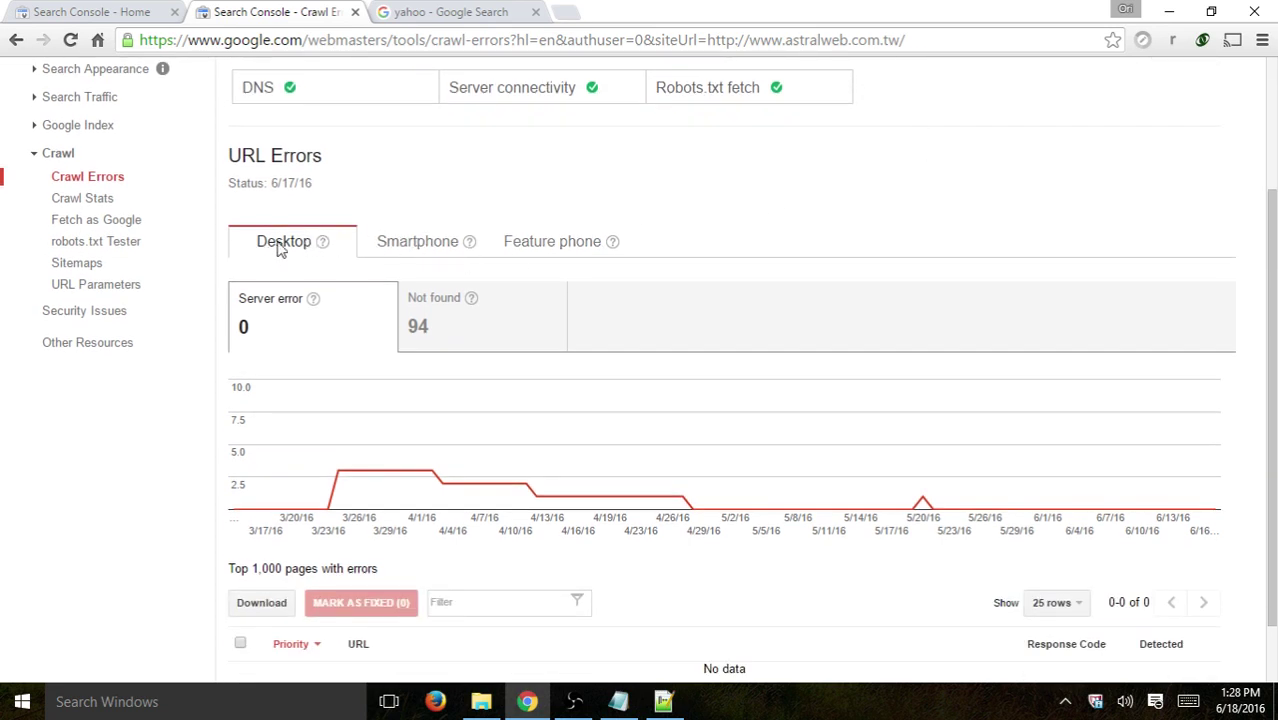
mouse_move(322, 244)
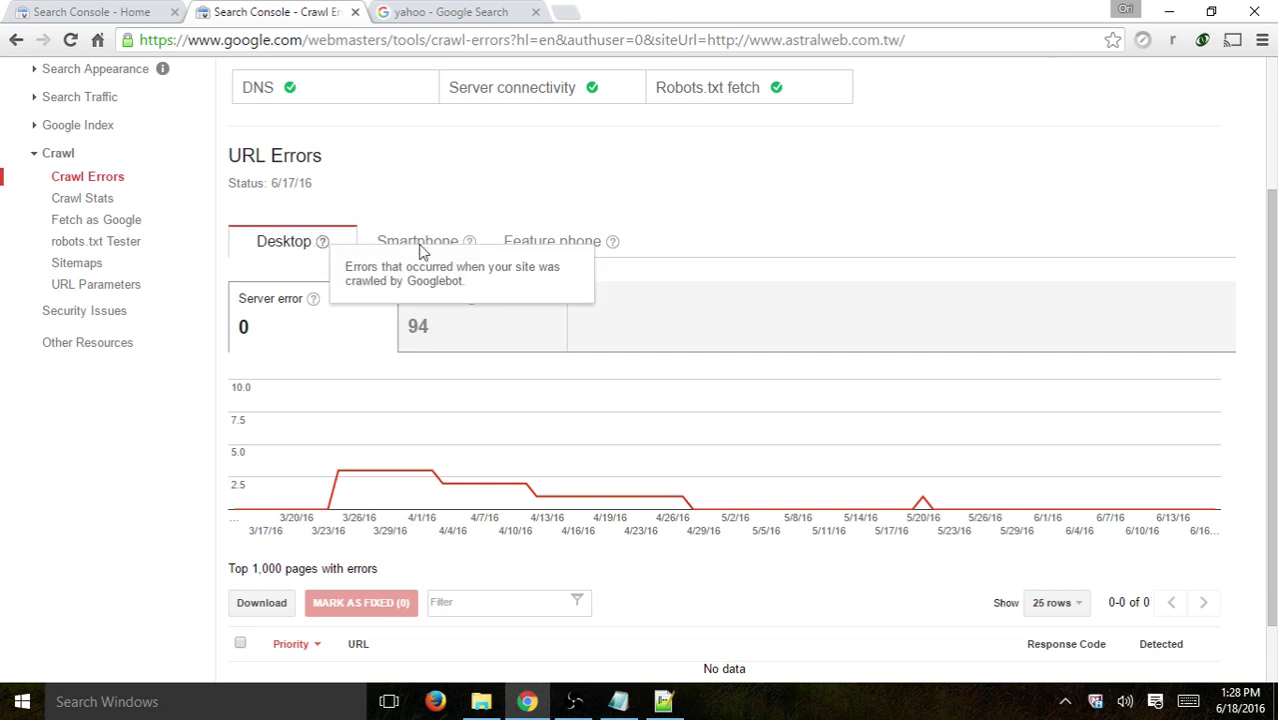
mouse_move(606, 241)
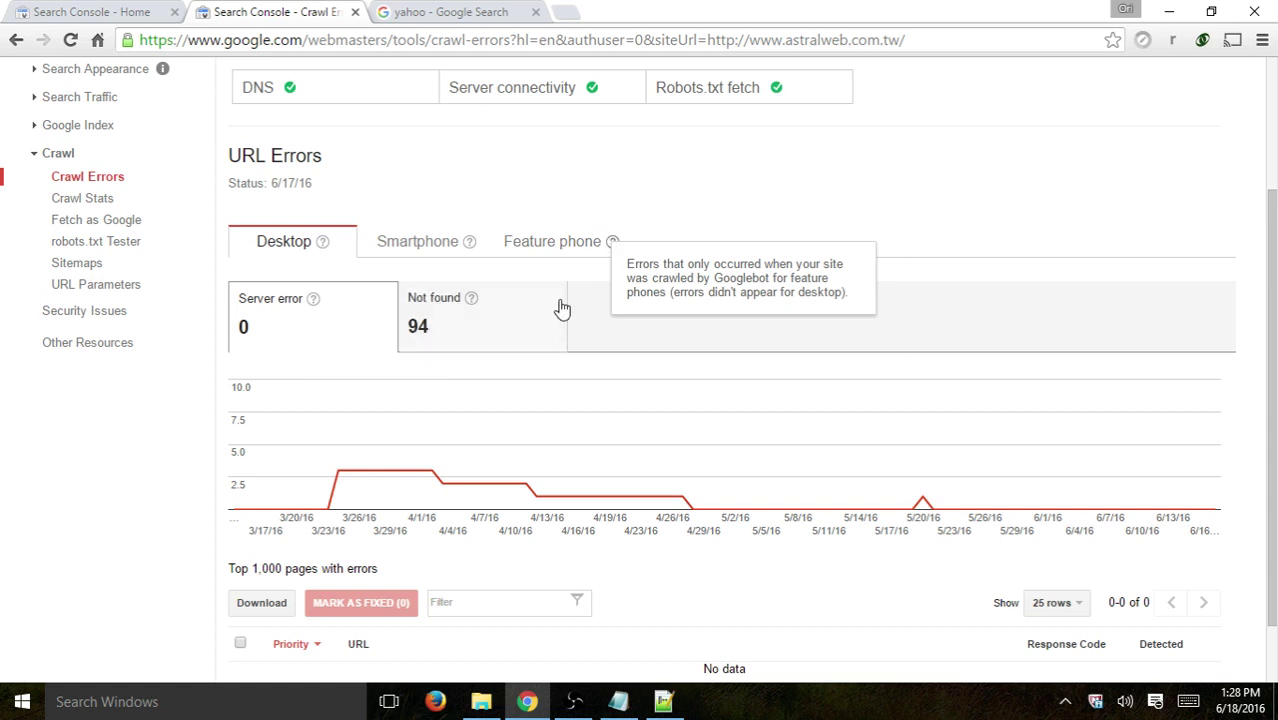
scroll(900, 204, "down", 1)
scroll(918, 203, "up", 1)
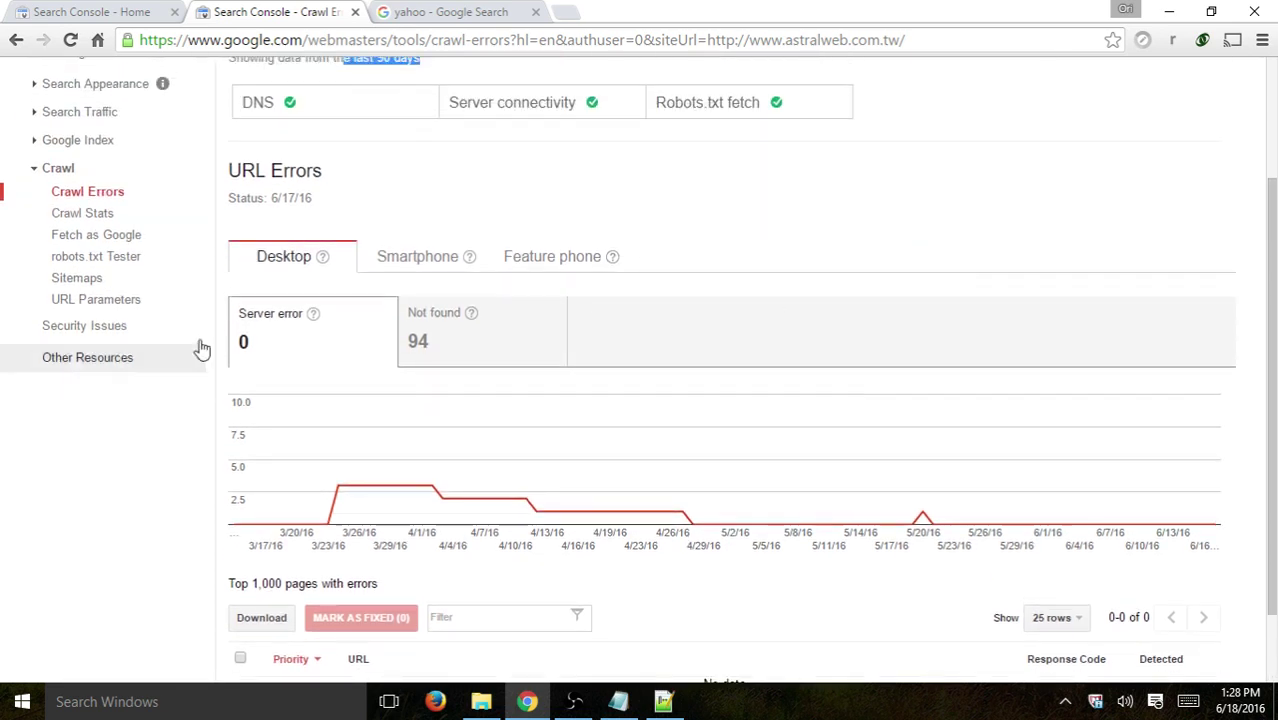
mouse_move(372, 487)
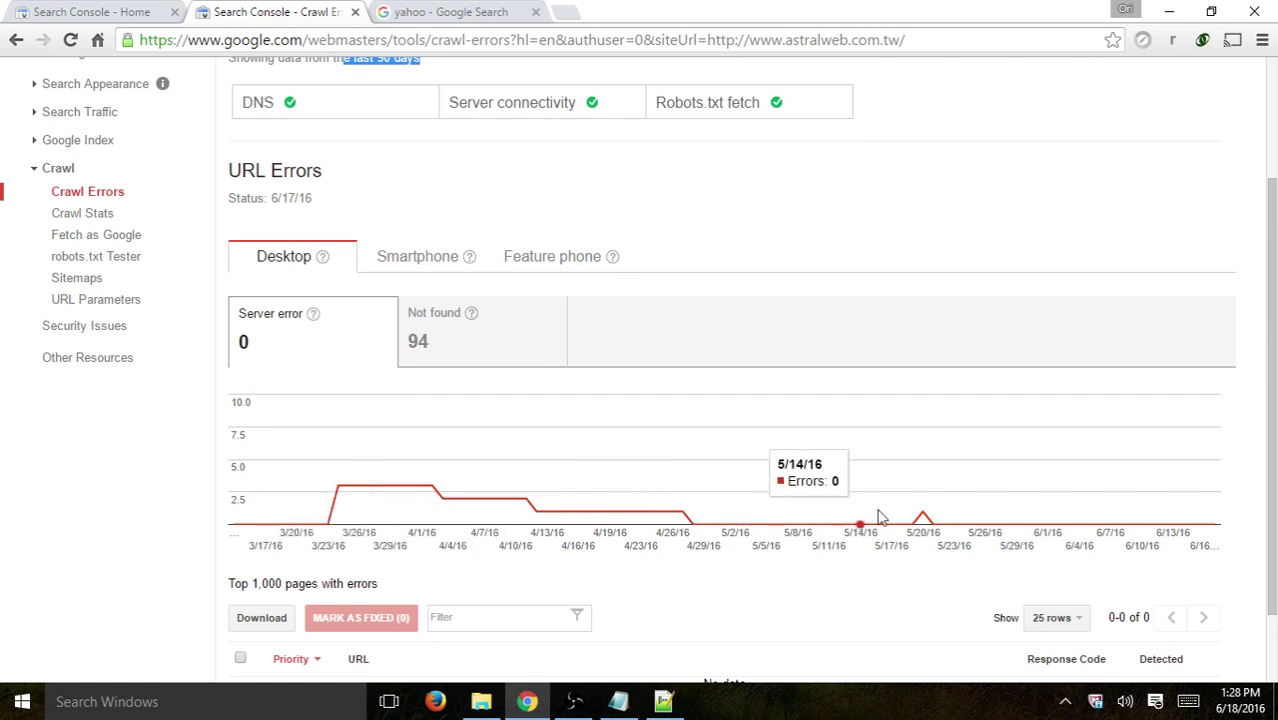
scroll(1073, 522, "down", 1)
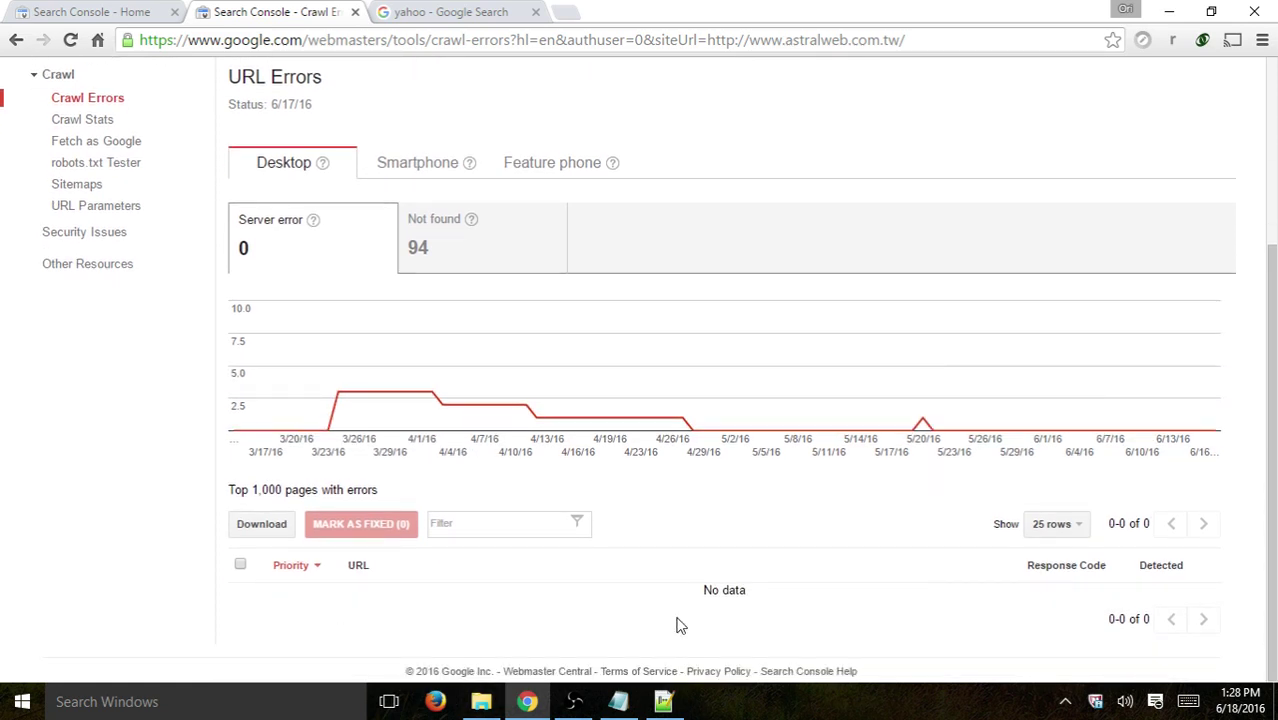
Show the desktop Not found errors and review the listed URLs with their response codes.
left_click(527, 240)
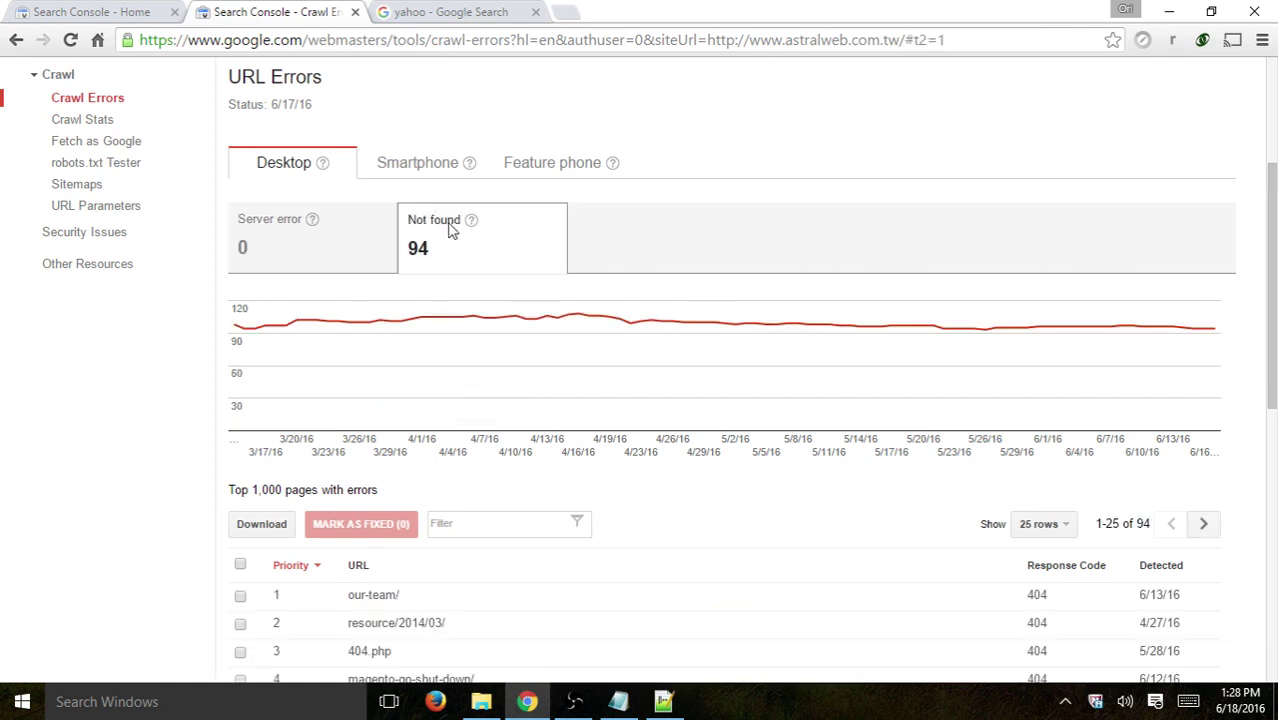
scroll(772, 233, "down", 2)
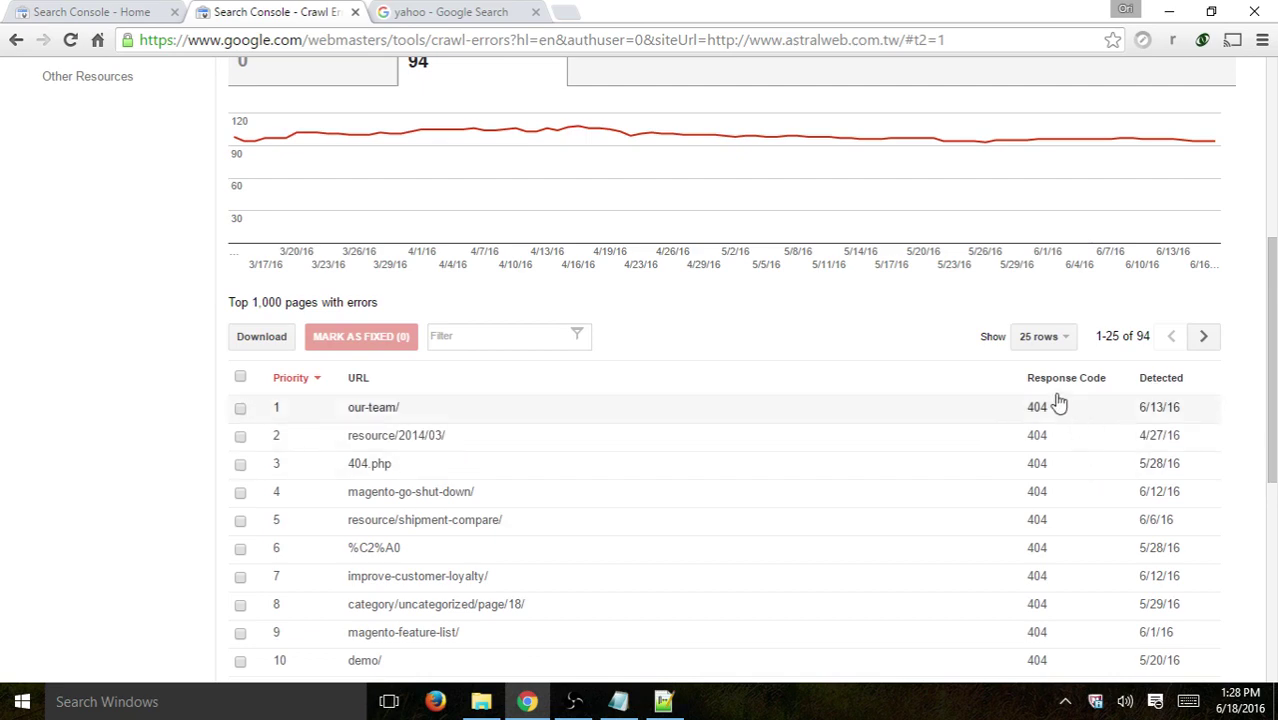
scroll(1050, 590, "up", 5)
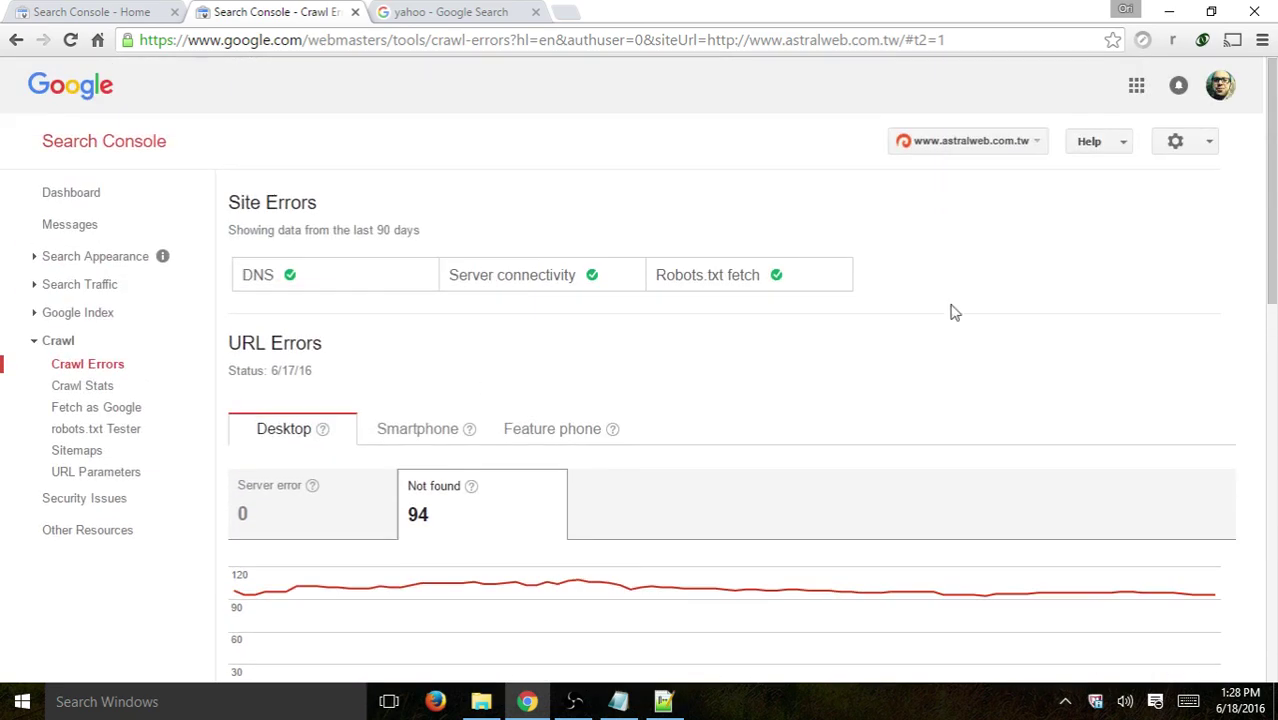
Open the details of the our-team/ Not found error and highlight its First detected and Last crawled dates.
scroll(920, 398, "down", 2)
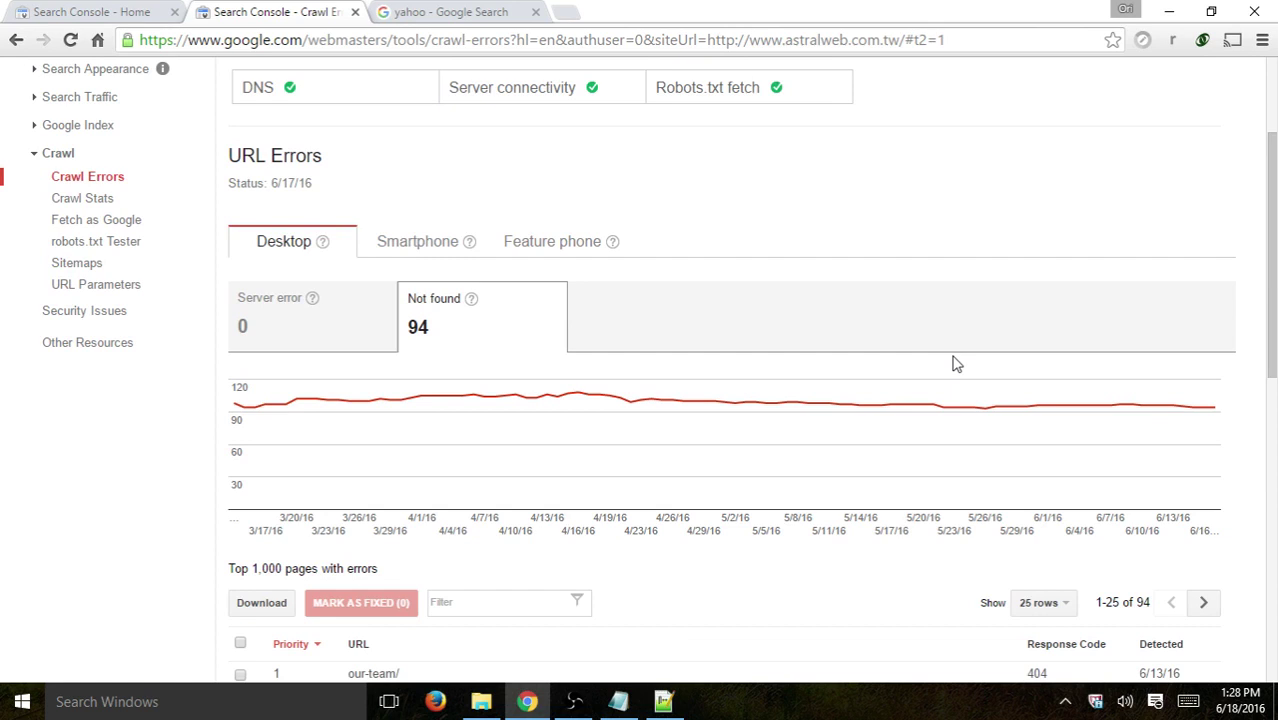
scroll(961, 314, "down", 2)
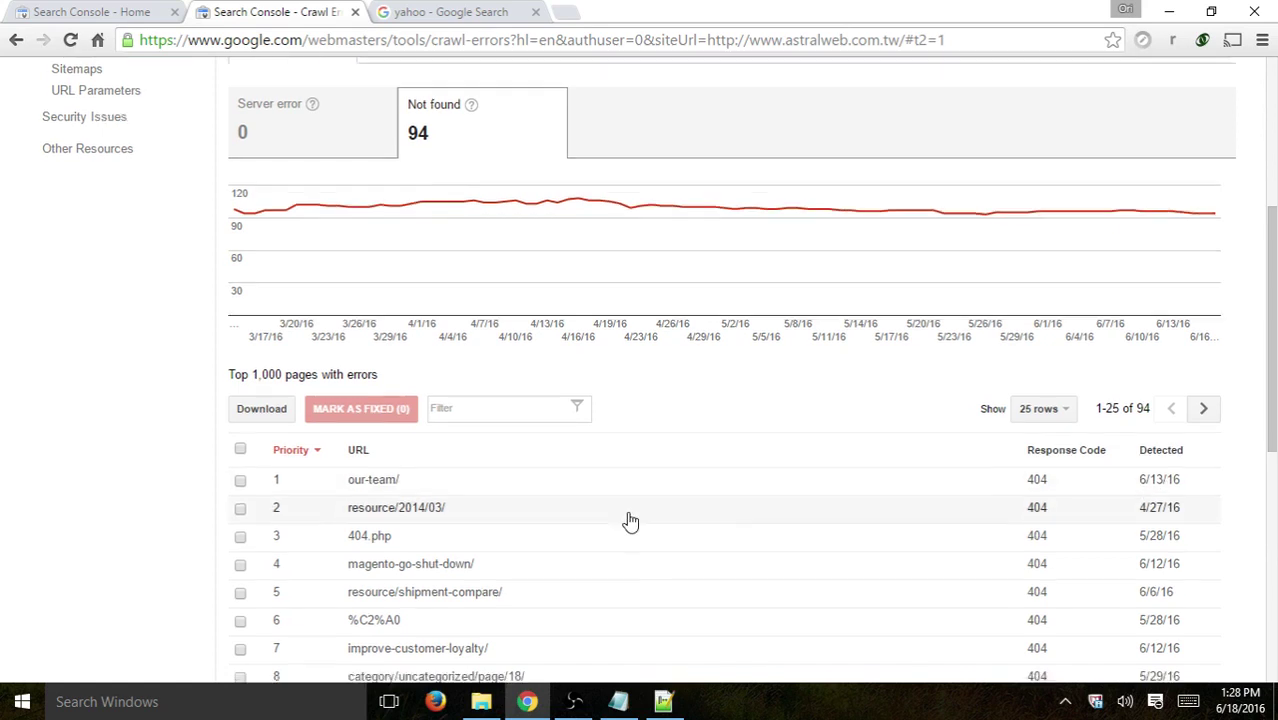
scroll(456, 380, "down", 2)
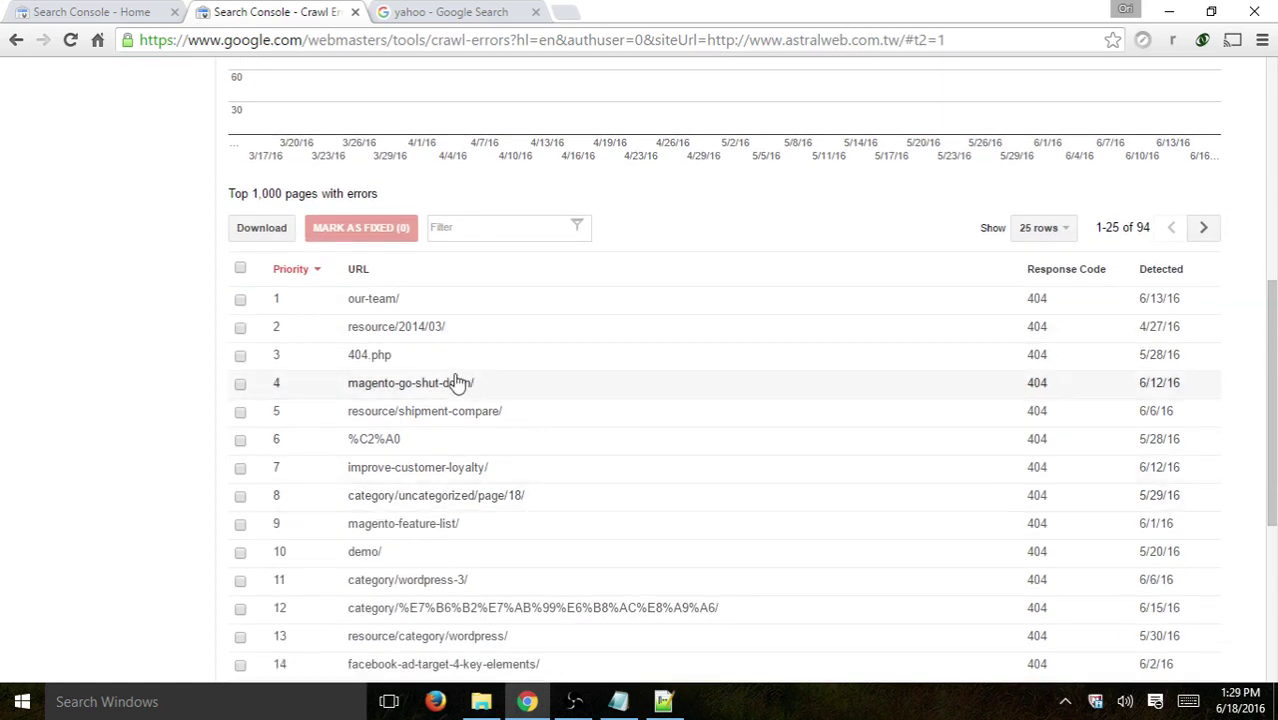
left_click(391, 300)
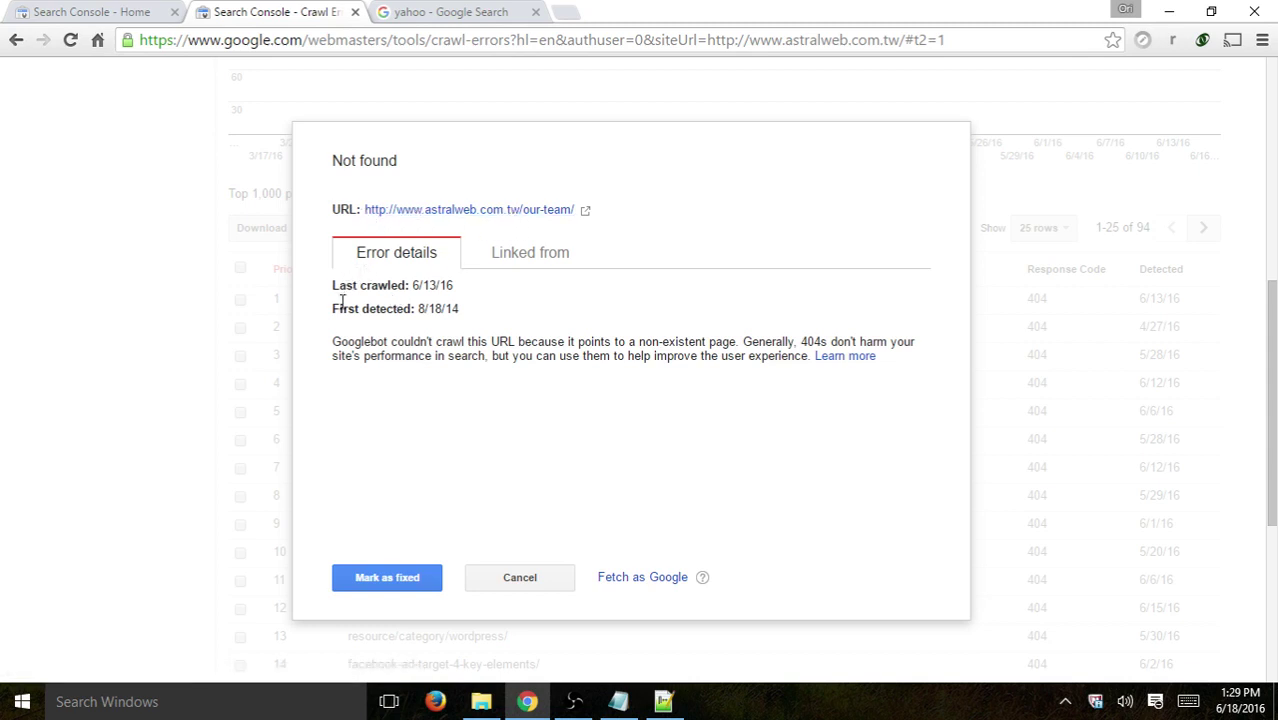
left_click_drag(338, 308, 469, 312)
left_click(470, 318)
left_click_drag(333, 309, 475, 310)
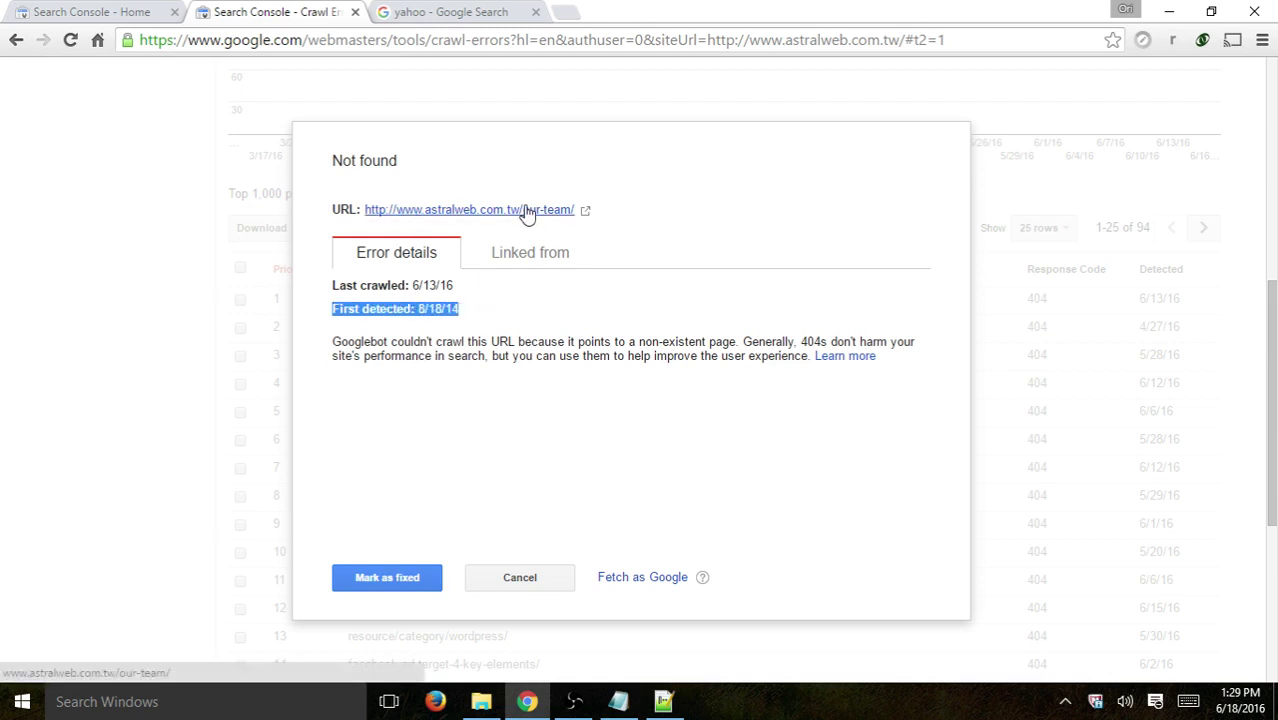
left_click_drag(330, 292, 485, 291)
left_click(475, 286)
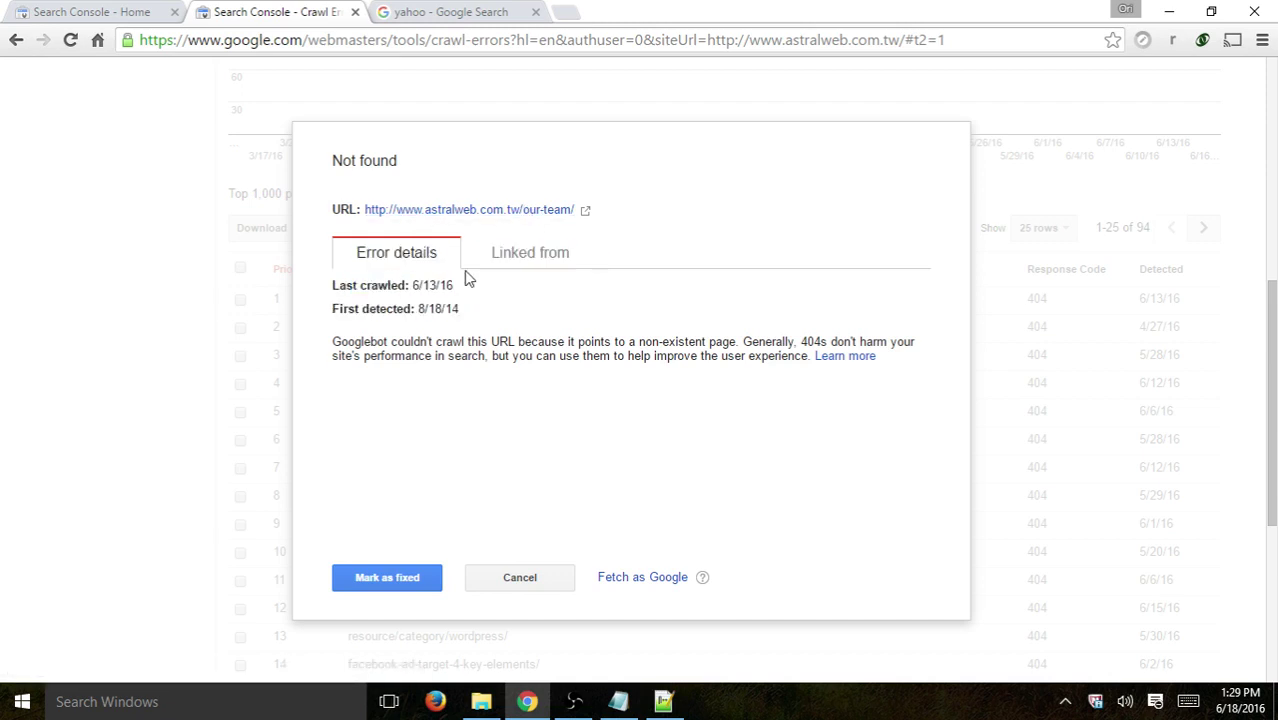
Review the pages that link to the missing our-team/ URL and close the error details without marking it as fixed.
left_click(531, 253)
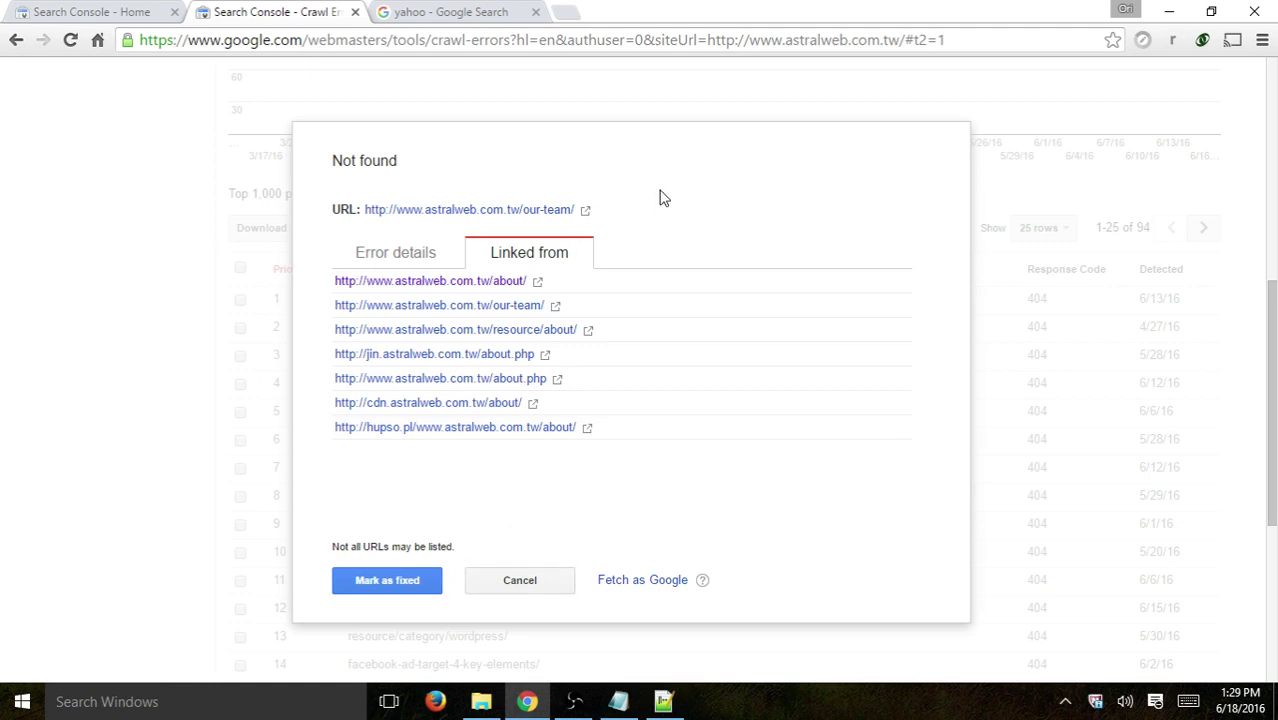
left_click(519, 581)
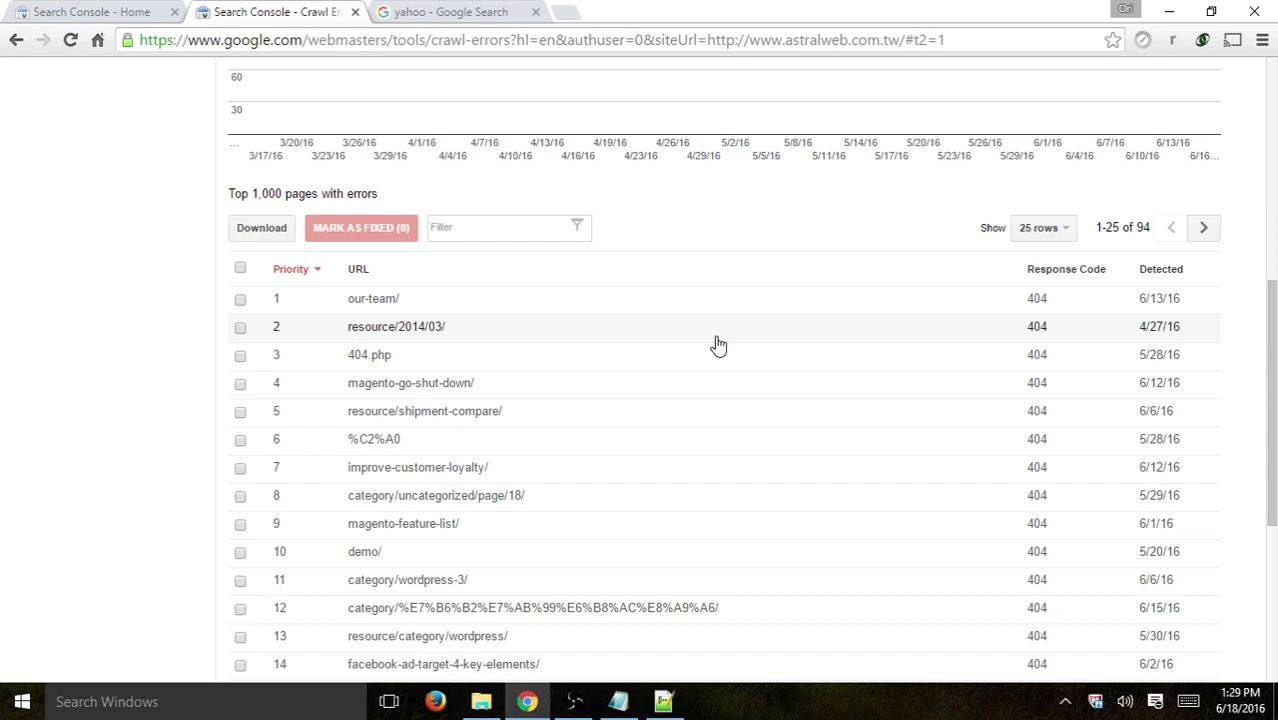
scroll(717, 345, "up", 6)
scroll(716, 344, "down", 2)
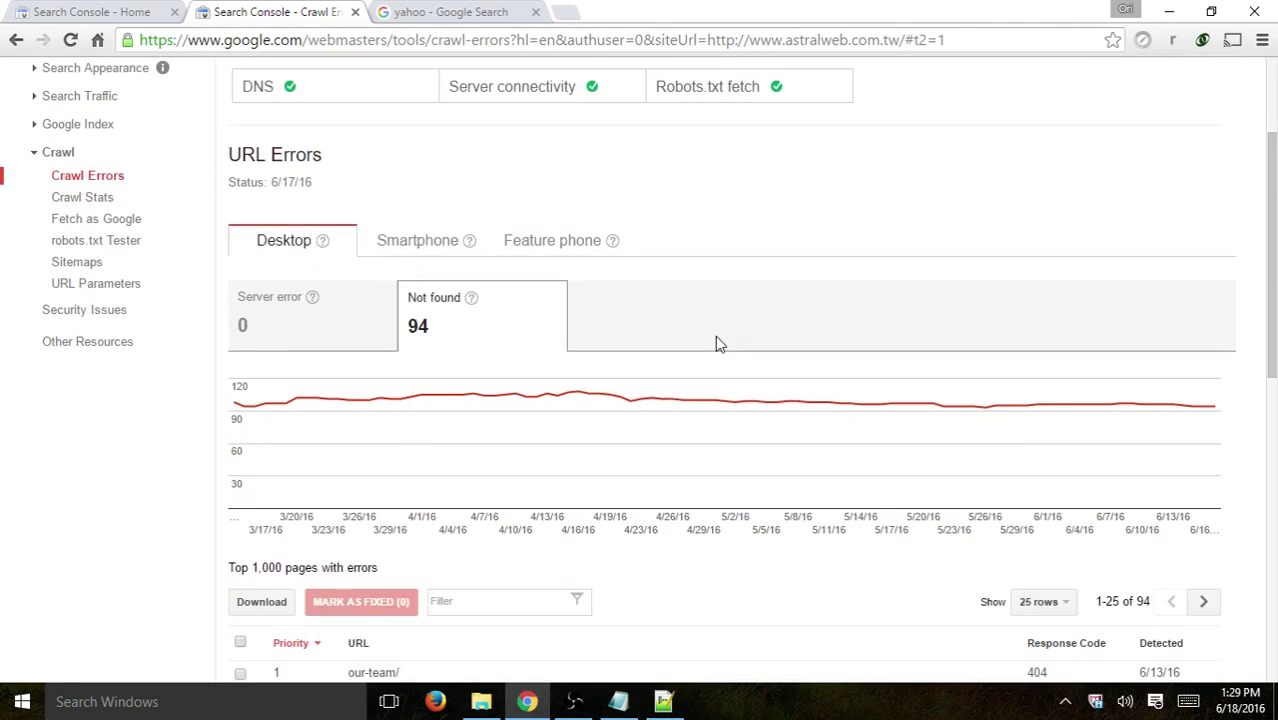
Open Crawl Stats and examine the Googlebot activity charts, highlighting the Kilobytes downloaded per day and Time spent downloading a page headings.
left_click(90, 198)
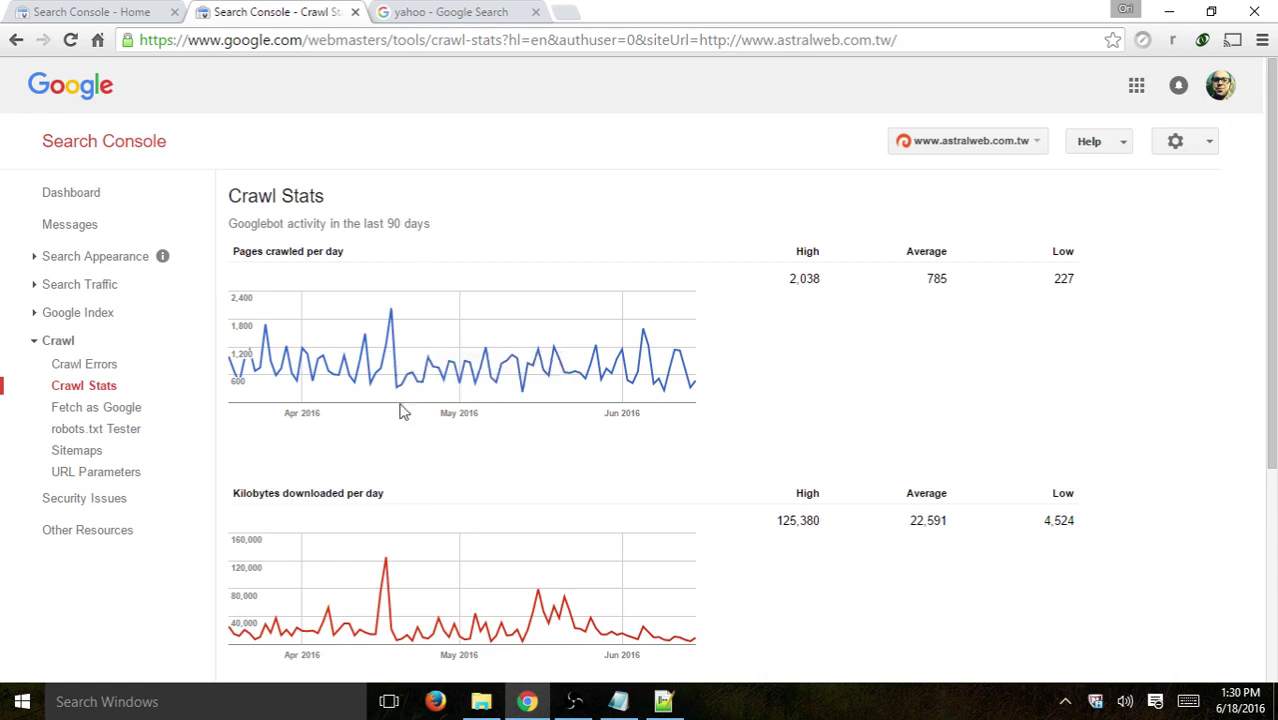
scroll(425, 471, "down", 2)
left_click_drag(384, 305, 235, 311)
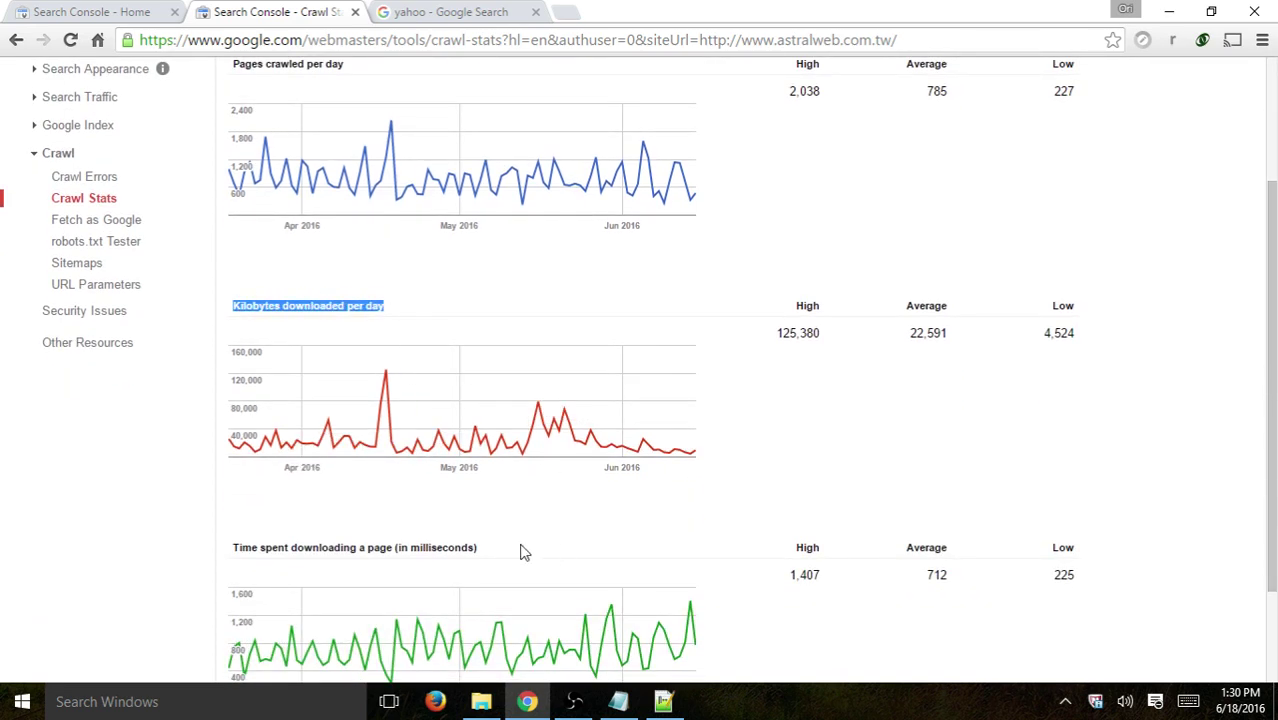
scroll(530, 480, "down", 2)
left_click(474, 420)
left_click_drag(474, 420, 237, 418)
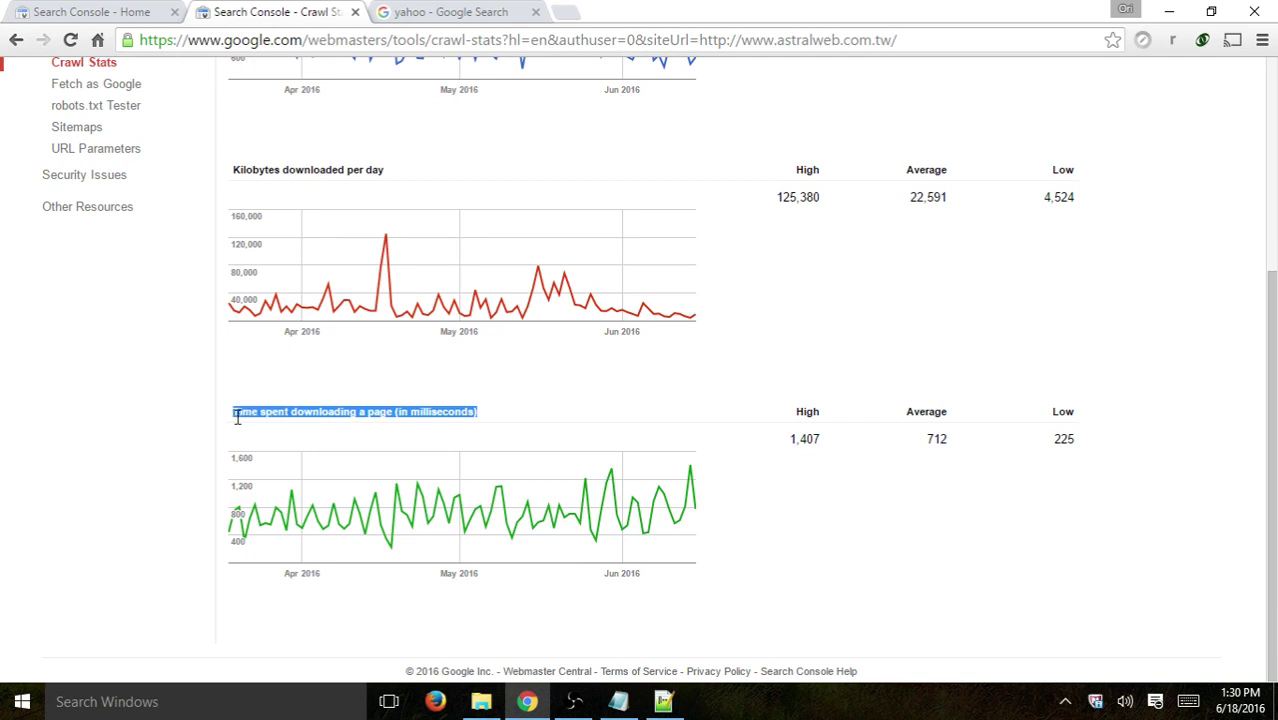
scroll(449, 416, "up", 4)
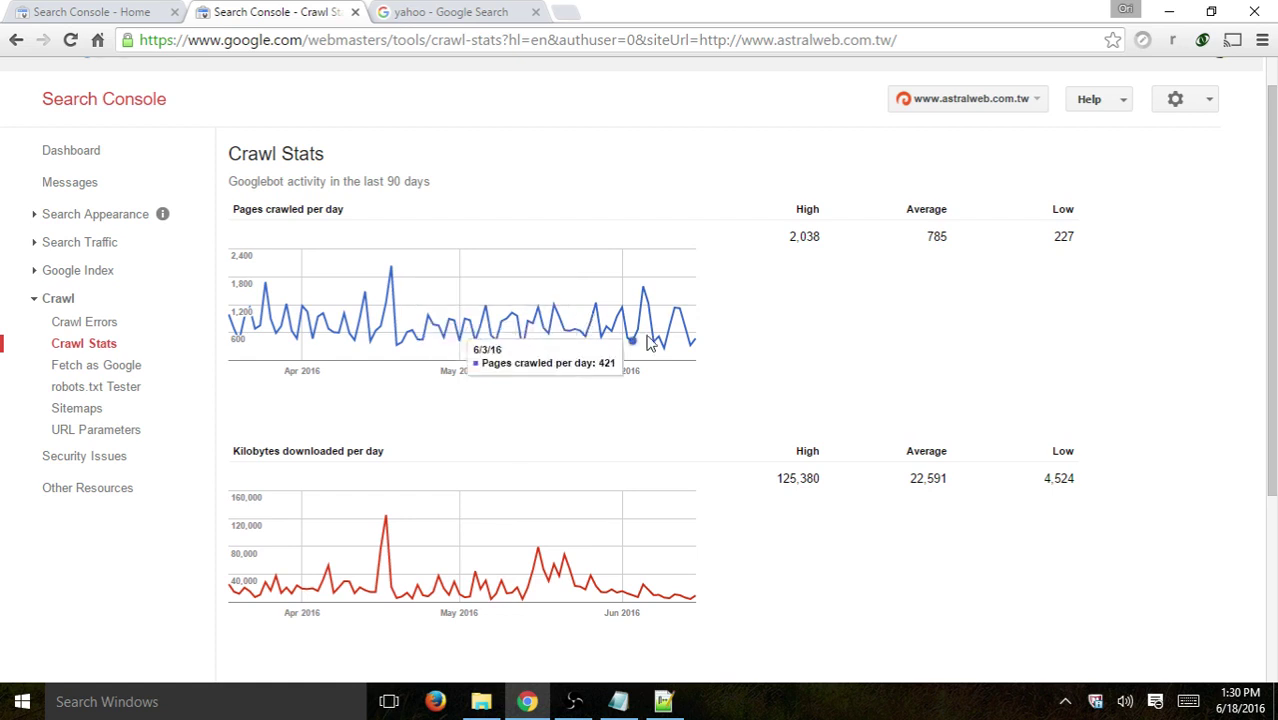
scroll(767, 360, "down", 3)
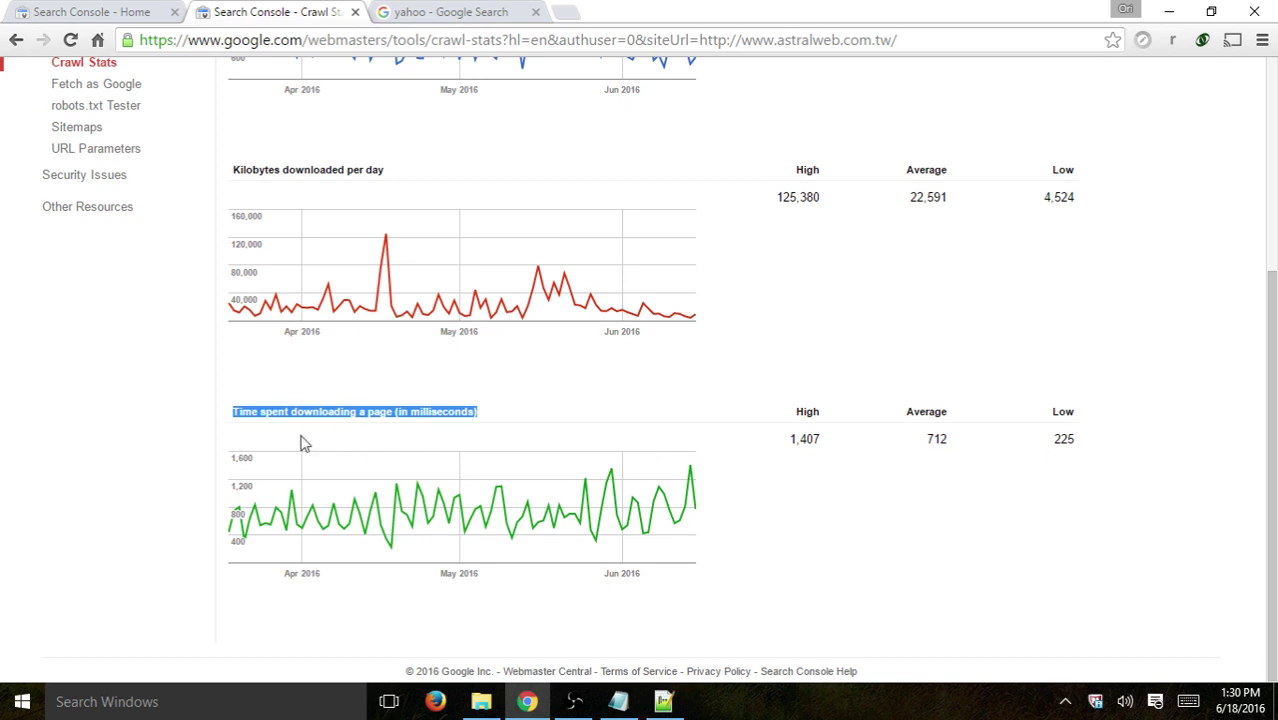
scroll(866, 413, "up", 1)
scroll(866, 413, "up", 2)
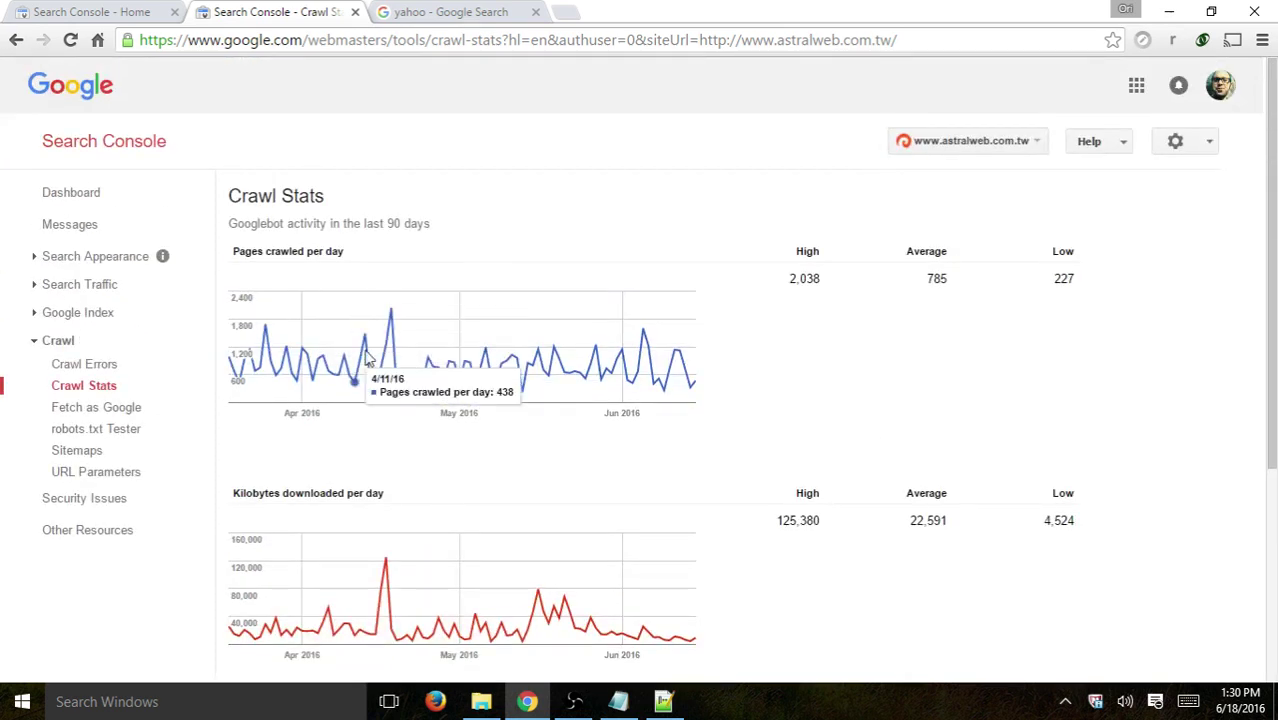
Open Fetch as Google and request a fetch and render of the homepage with the Desktop Googlebot, leaving the URL path blank.
left_click(106, 408)
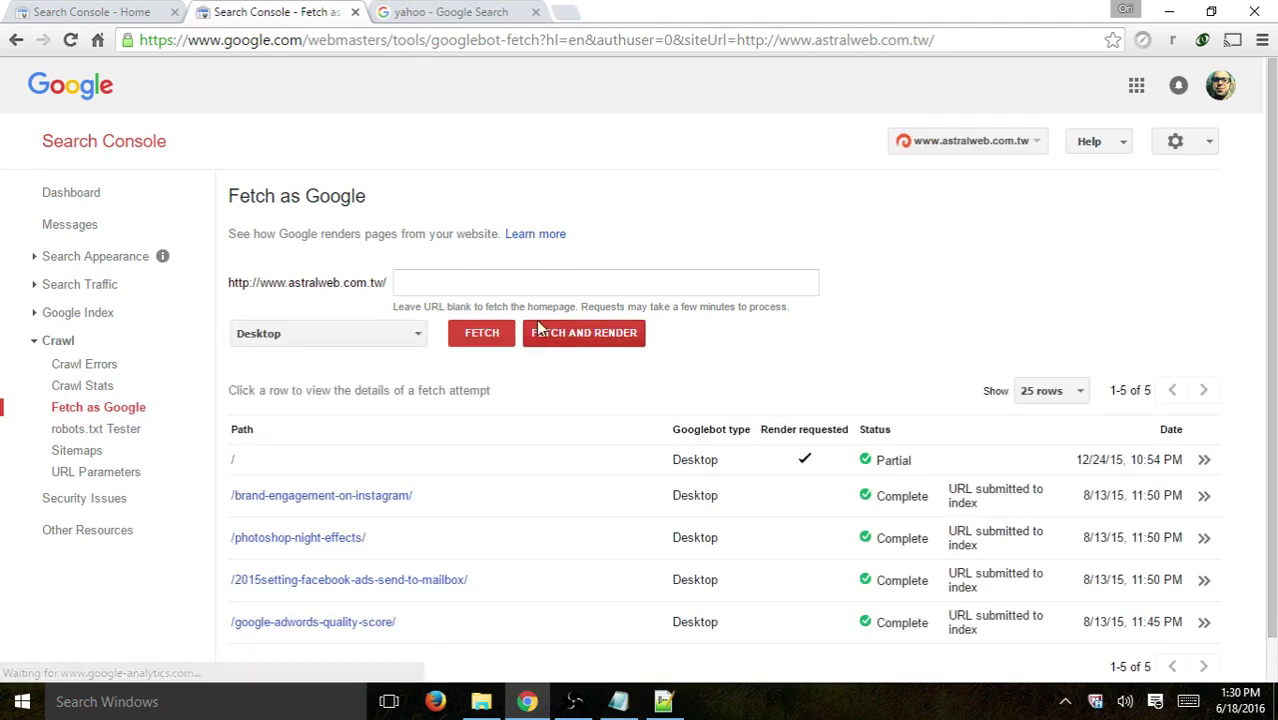
left_click(743, 284)
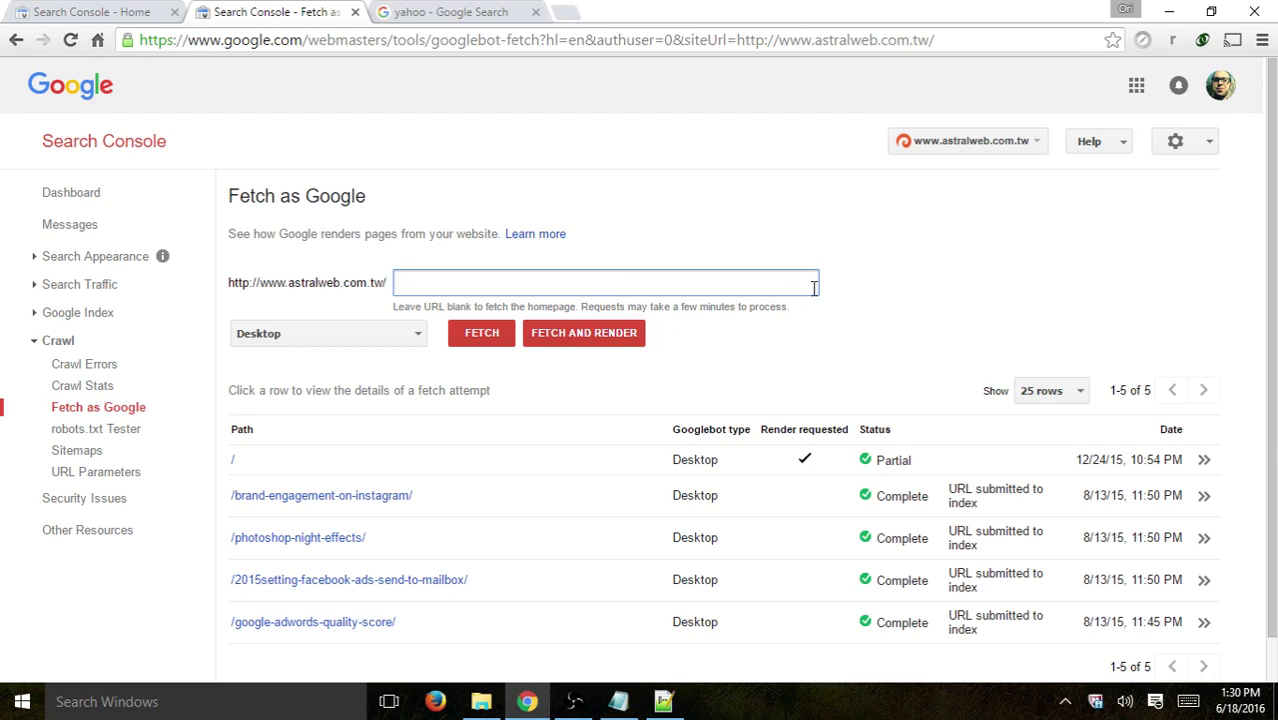
left_click(351, 335)
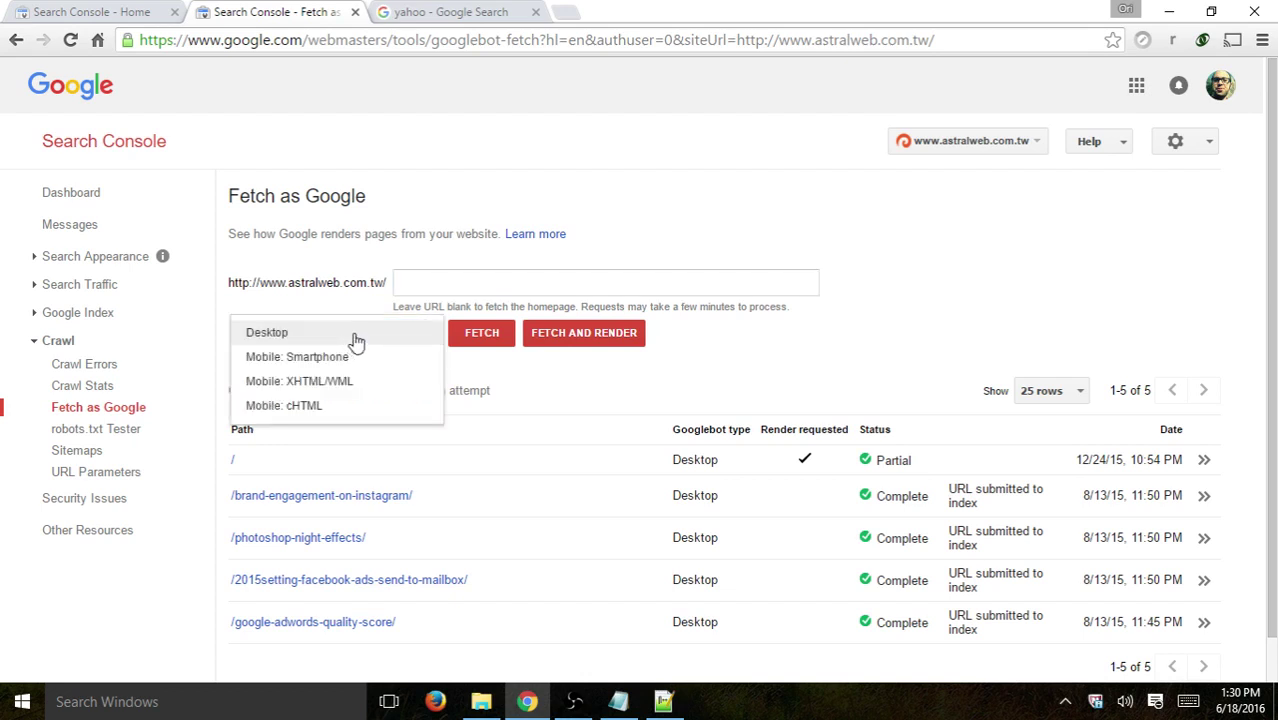
left_click(355, 338)
left_click(438, 283)
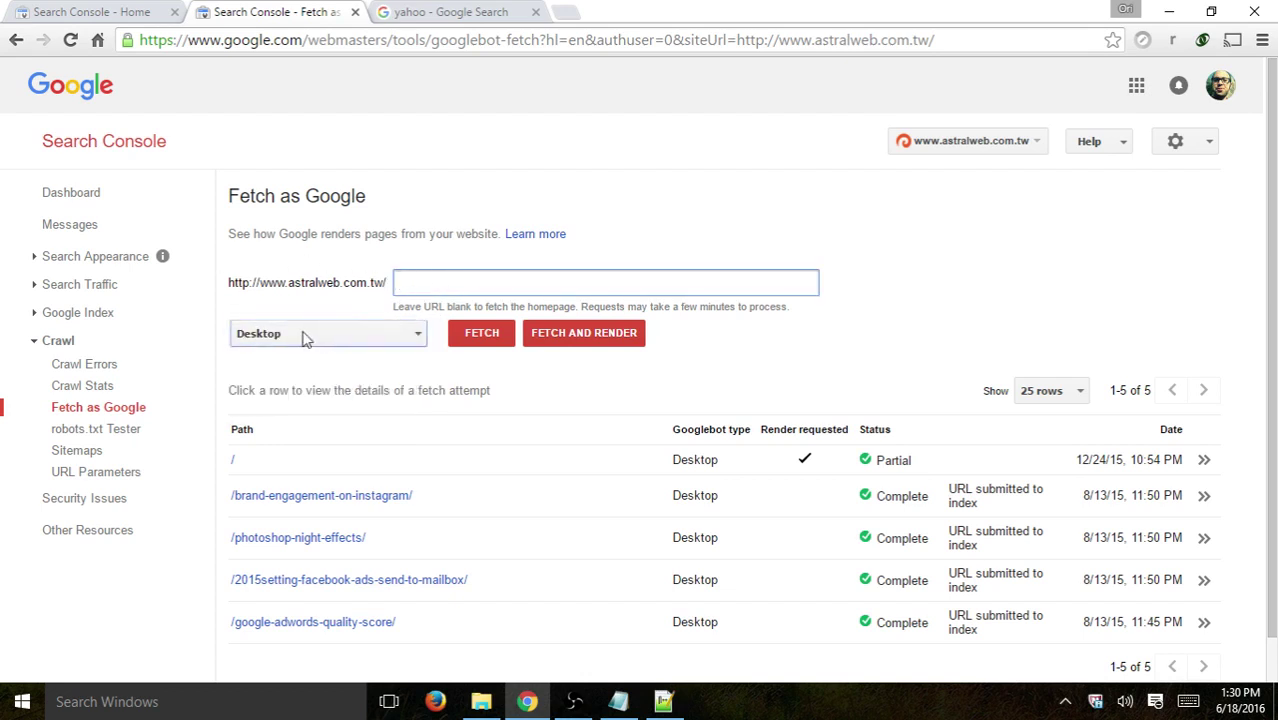
left_click(582, 333)
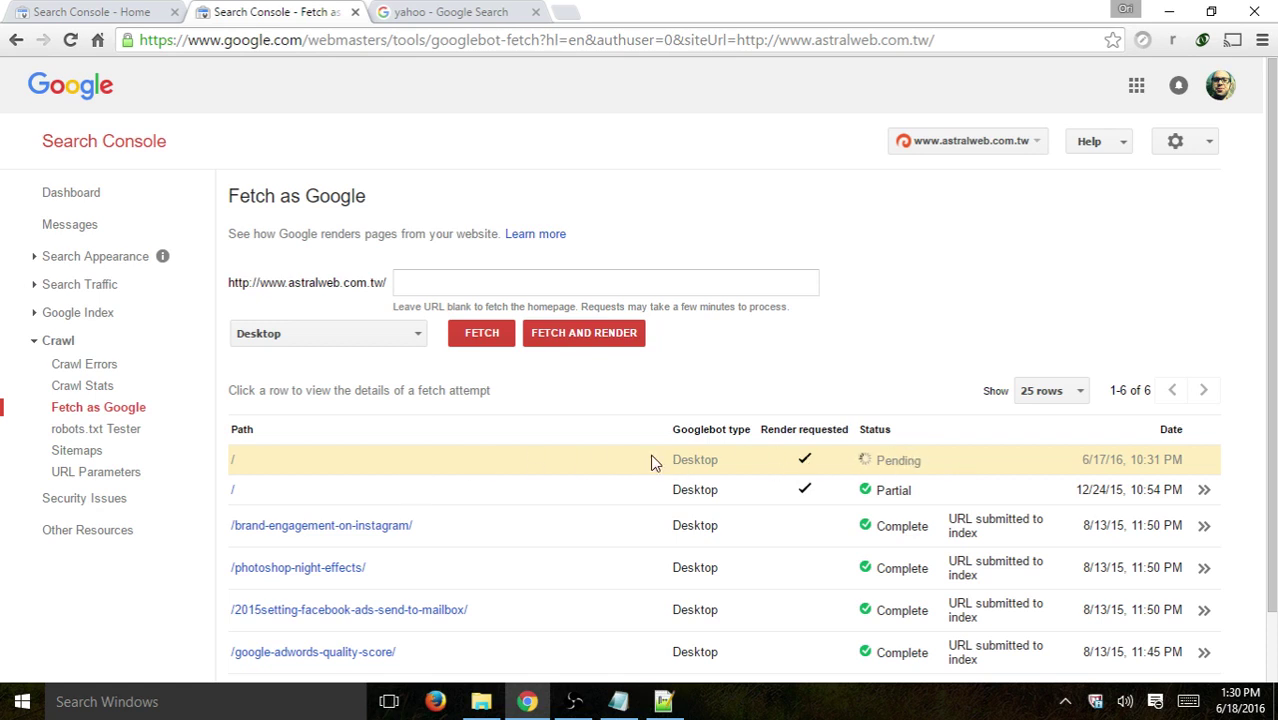
Open the /photoshop-night-effects/ fetch details and examine the downloaded HTTP response to its end, highlighting the Download Time.
scroll(713, 405, "down", 1)
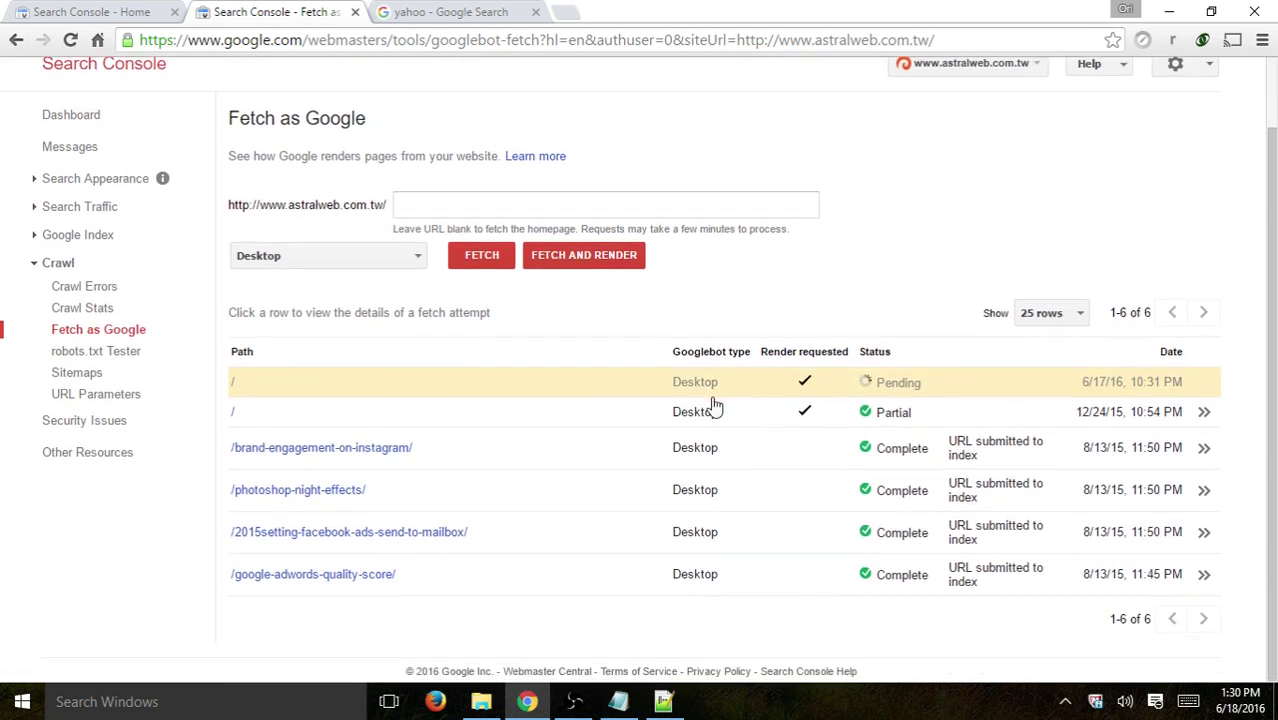
left_click(341, 492)
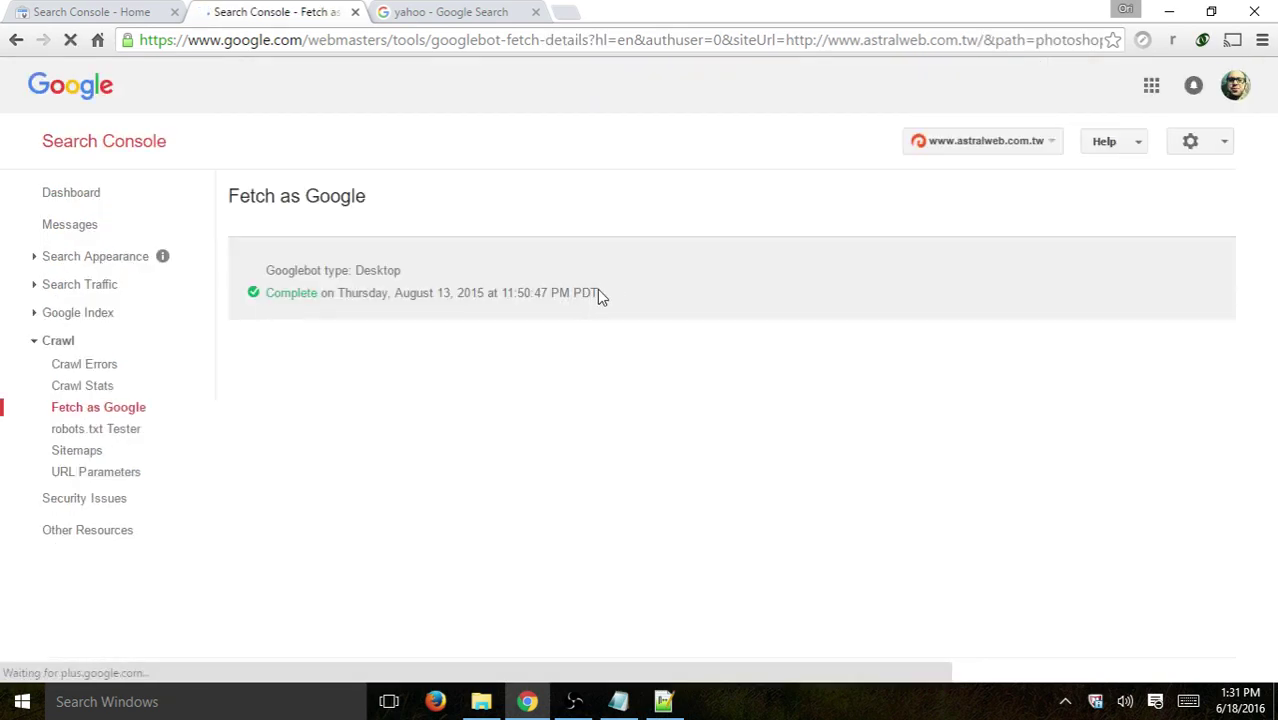
scroll(625, 292, "down", 2)
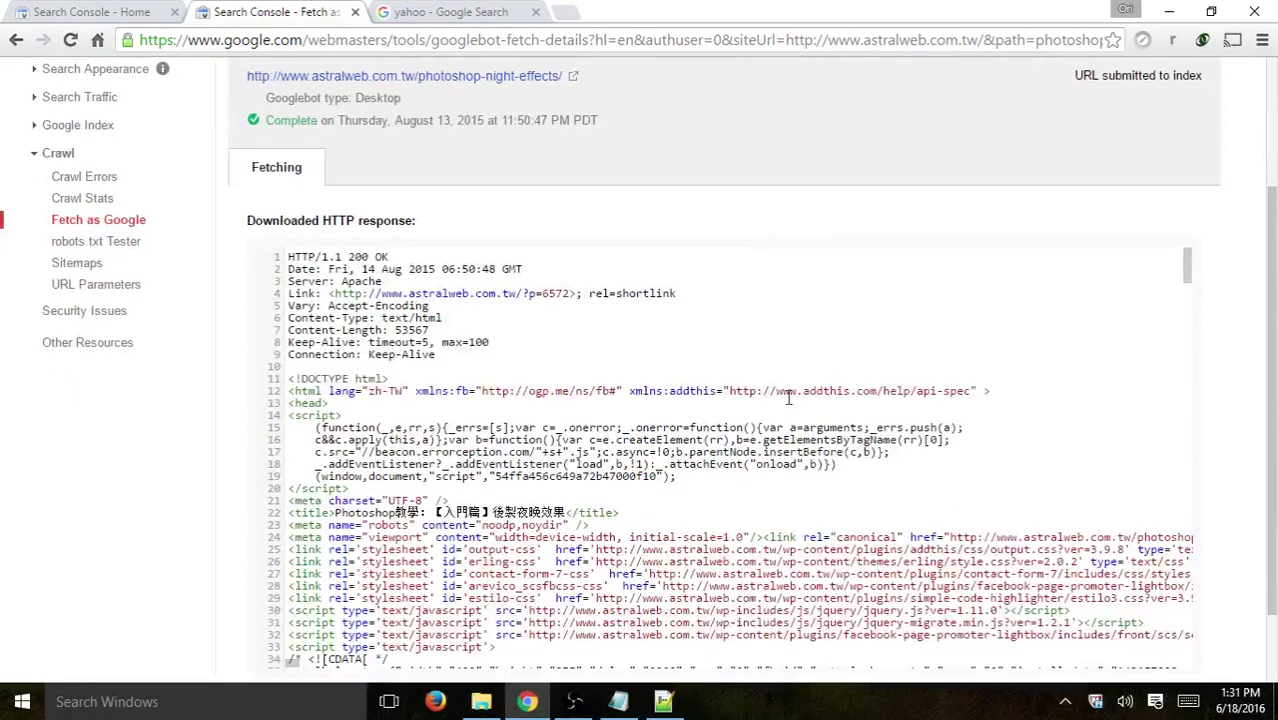
scroll(732, 313, "down", 20)
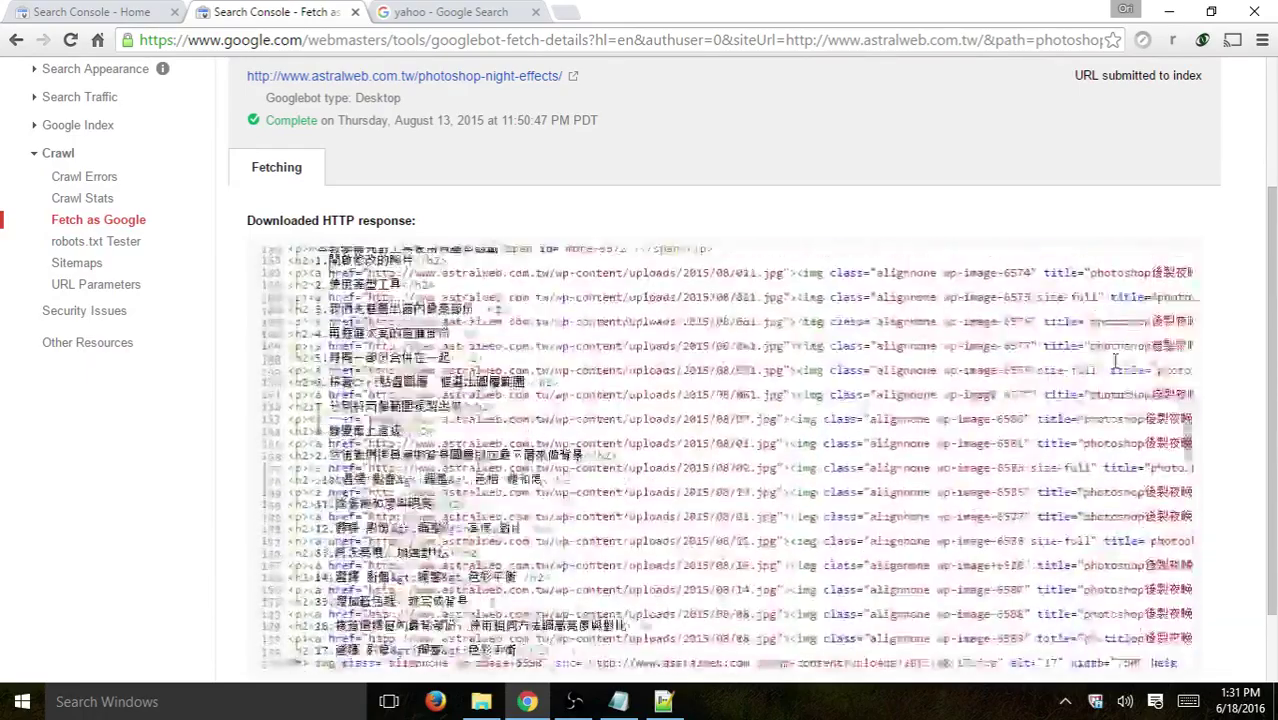
scroll(1248, 404, "up", 3)
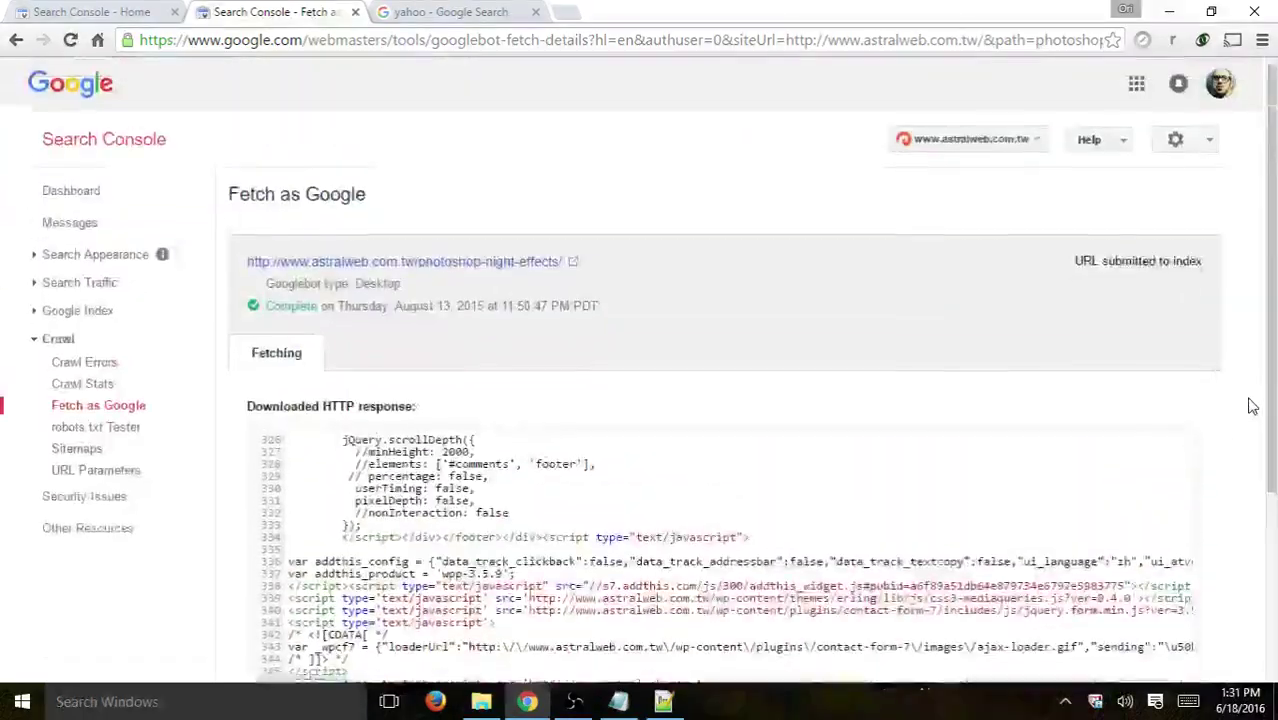
scroll(1248, 404, "down", 3)
left_click_drag(428, 608, 256, 608)
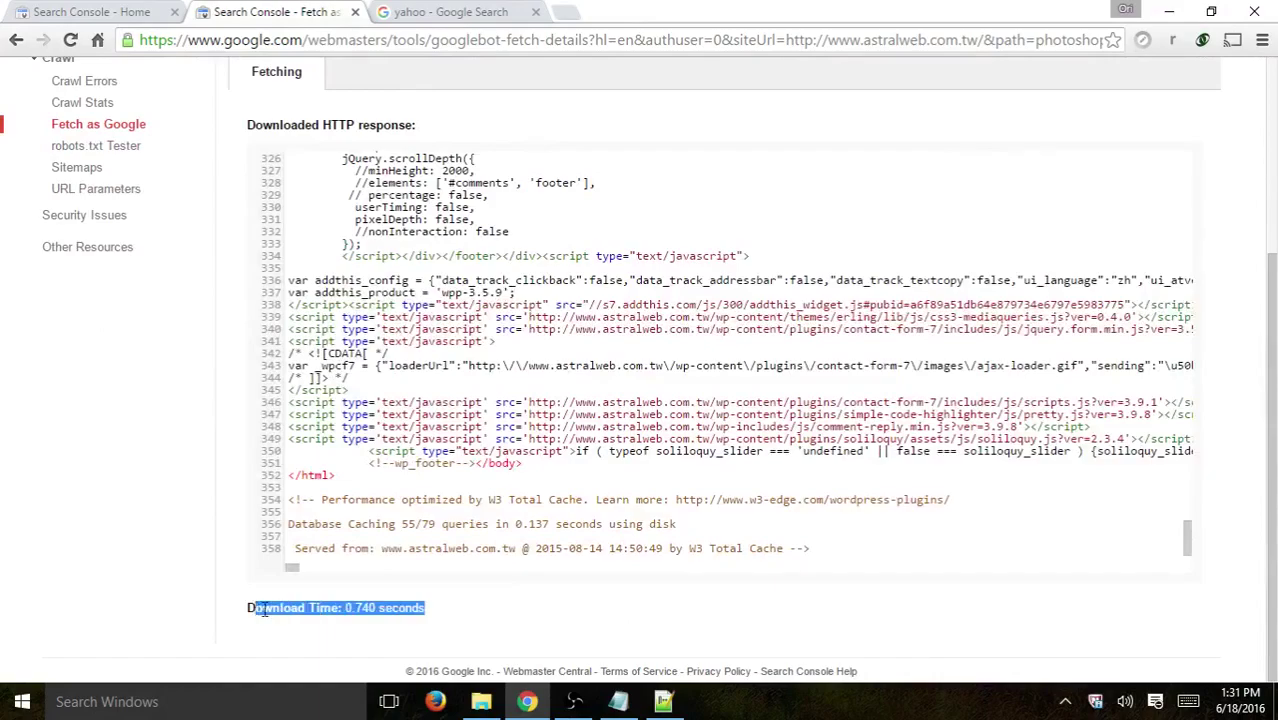
Review the HTTP response from its end back to its beginning, and return to the Fetch as Google list to check the fetch attempts.
scroll(258, 608, "up", 3)
scroll(505, 450, "up", 7)
scroll(505, 450, "up", 20)
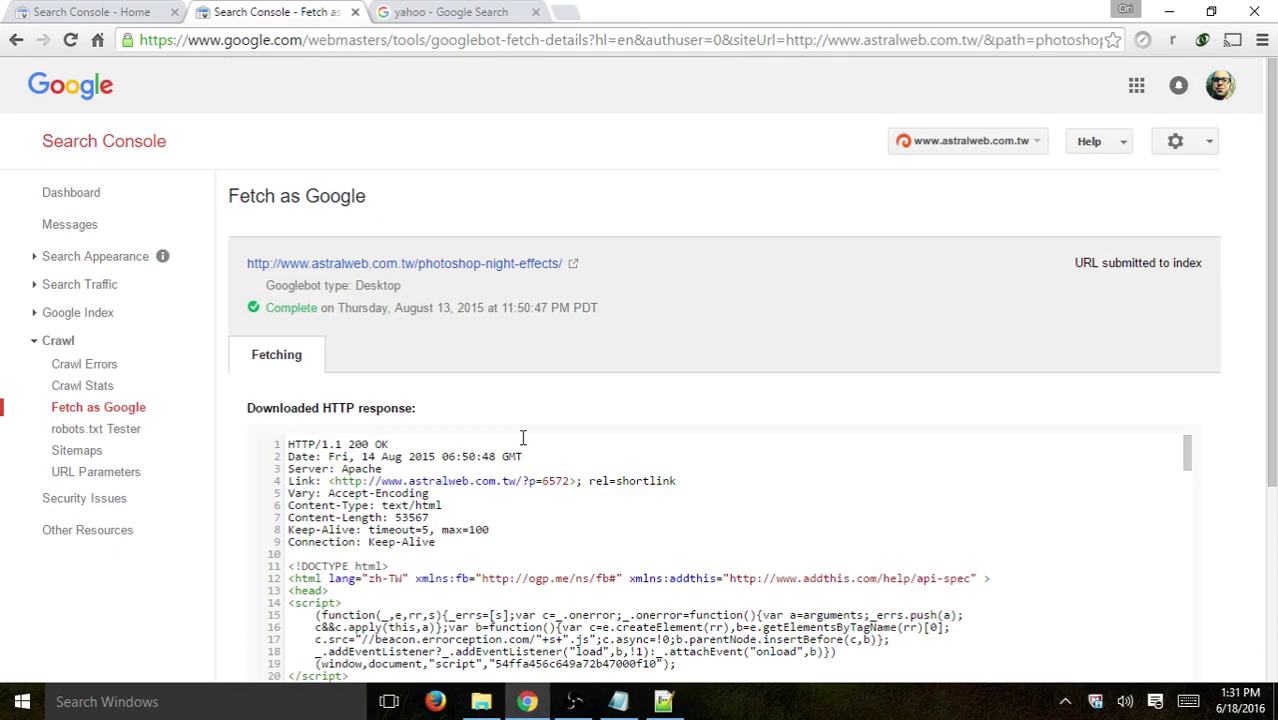
left_click(107, 416)
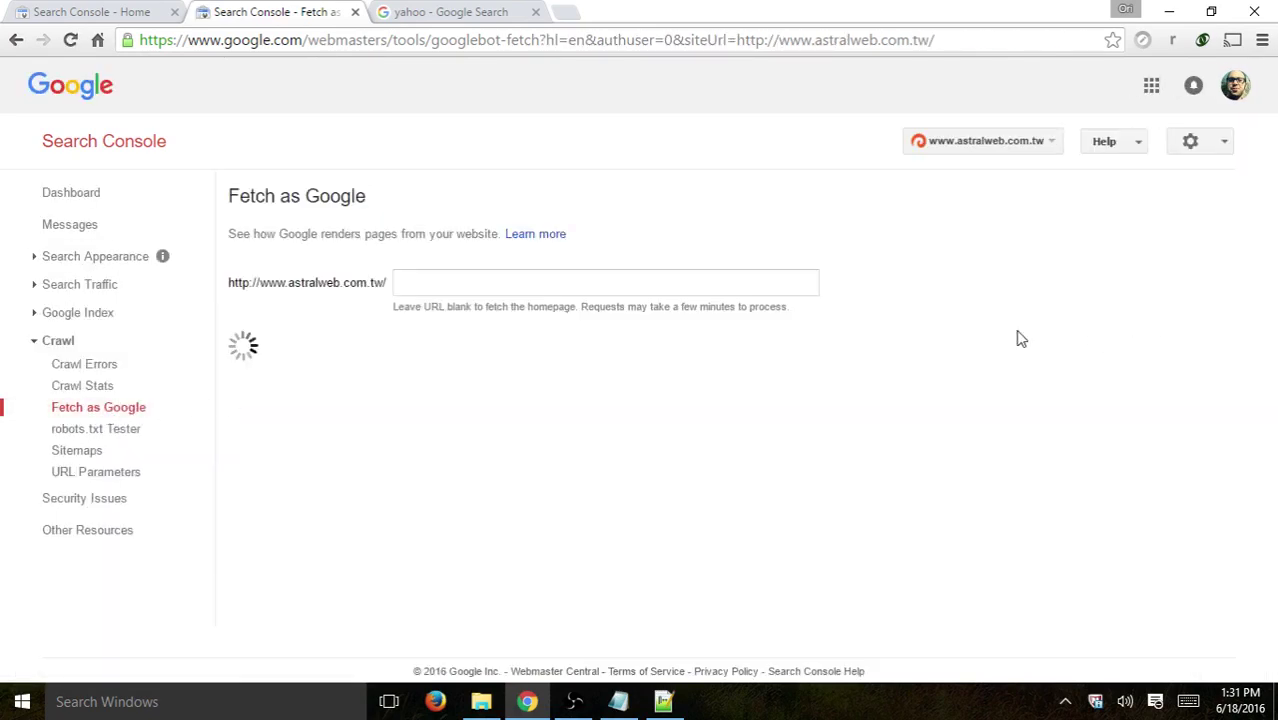
scroll(995, 313, "down", 1)
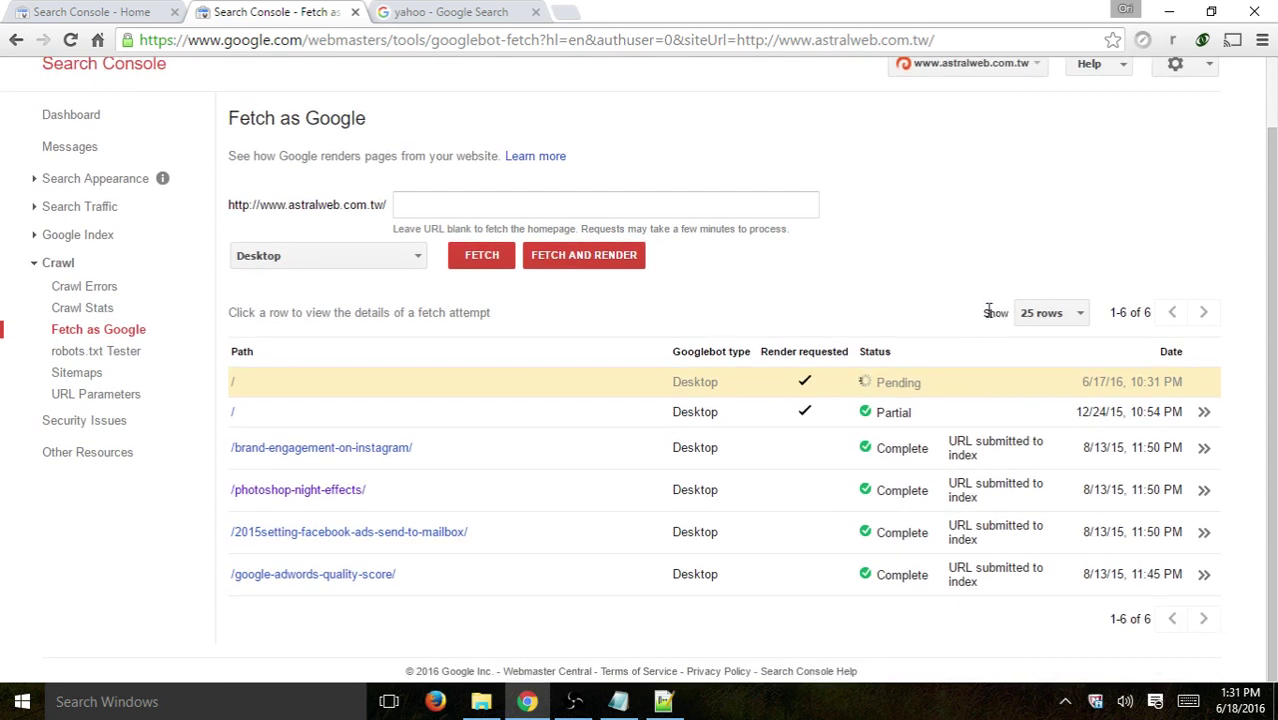
Open the robots.txt Tester, highlight the robots.txt contents and activate the field for testing whether a URL is blocked.
left_click(117, 357)
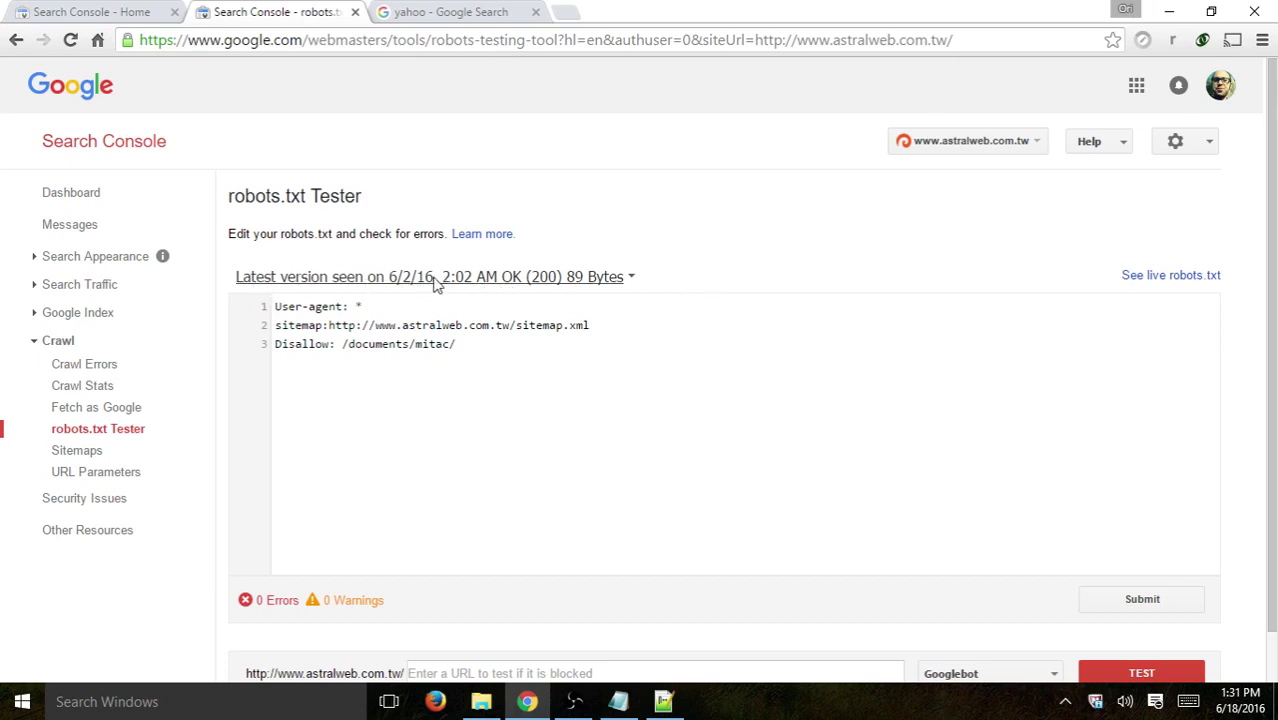
left_click_drag(556, 386, 234, 300)
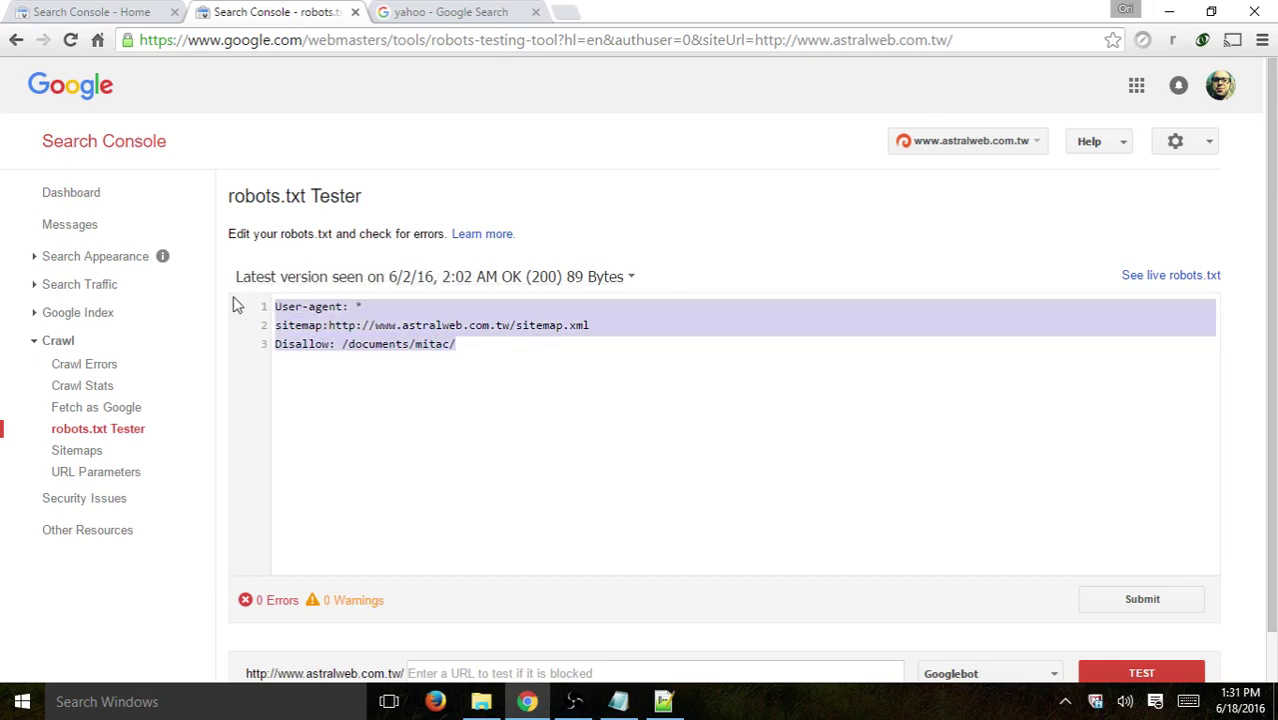
left_click(511, 364)
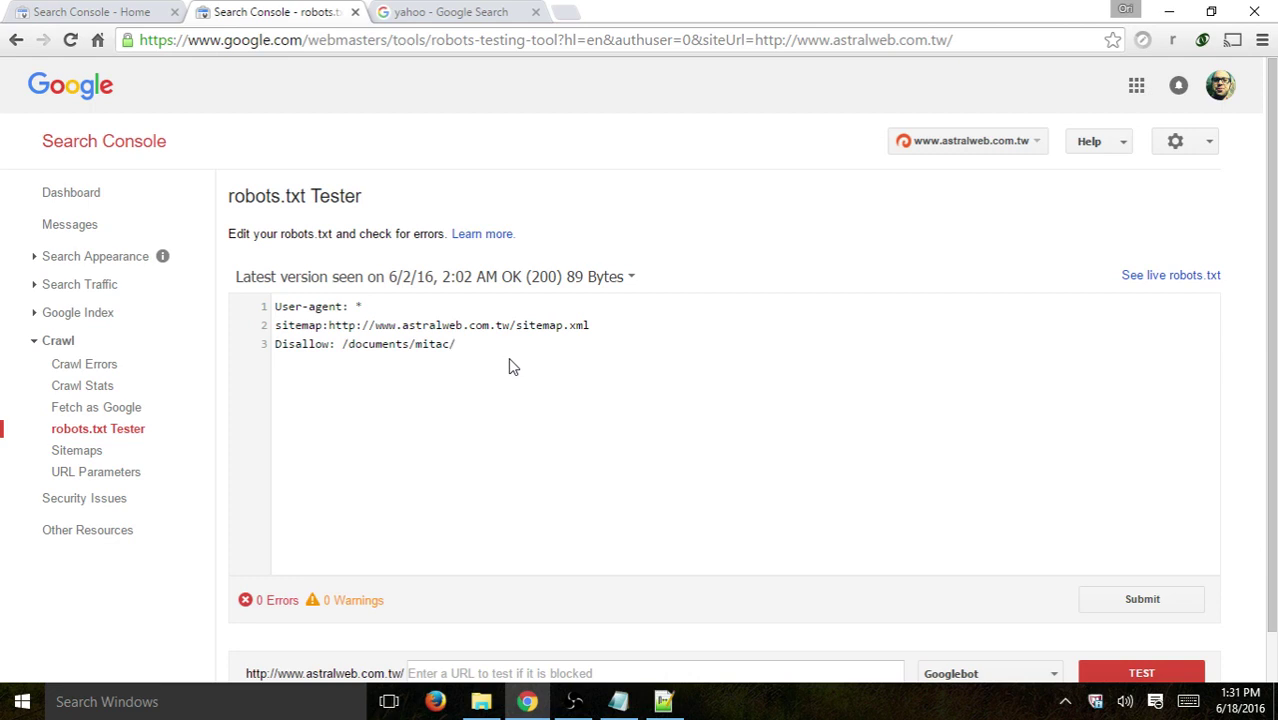
scroll(985, 498, "down", 1)
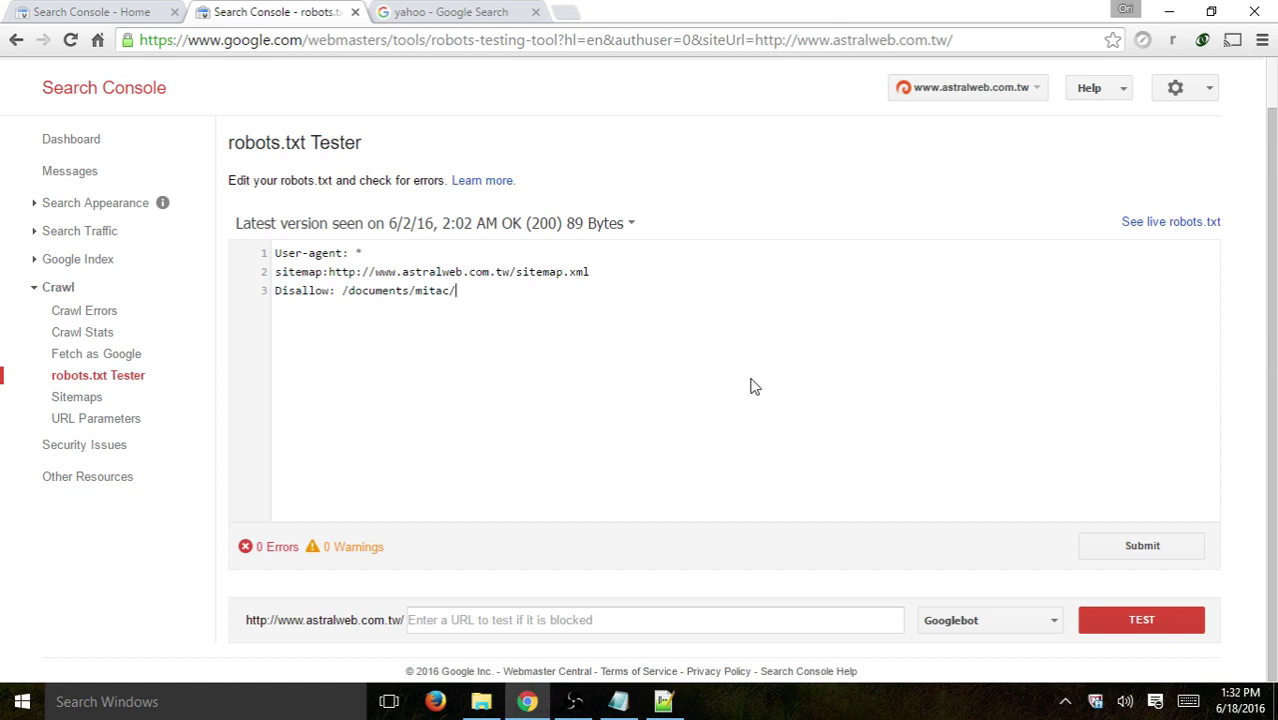
left_click(522, 614)
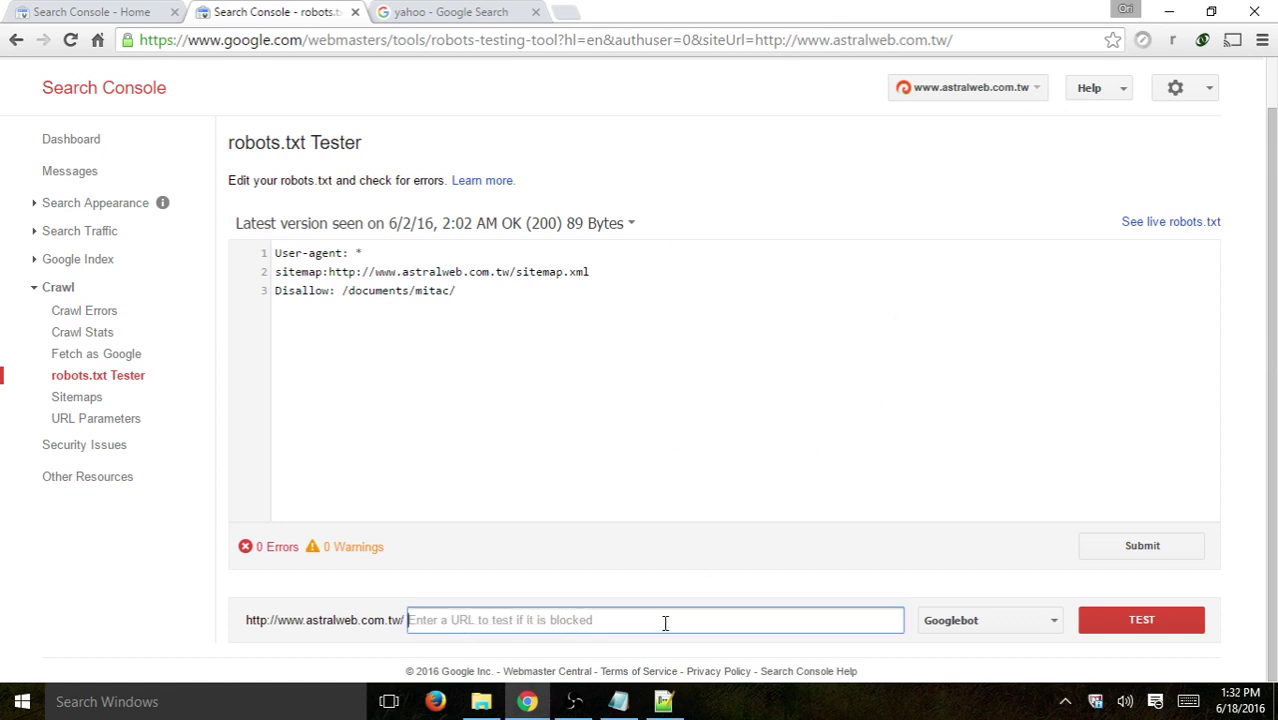
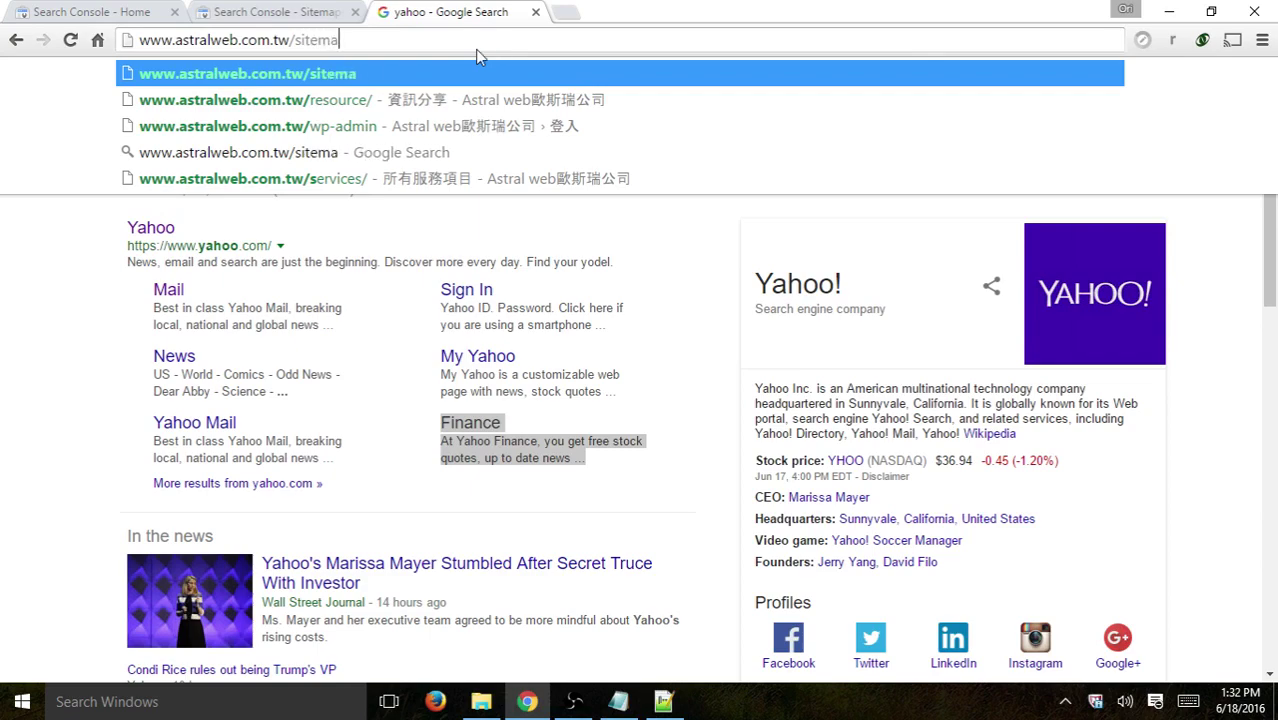
key("Return")
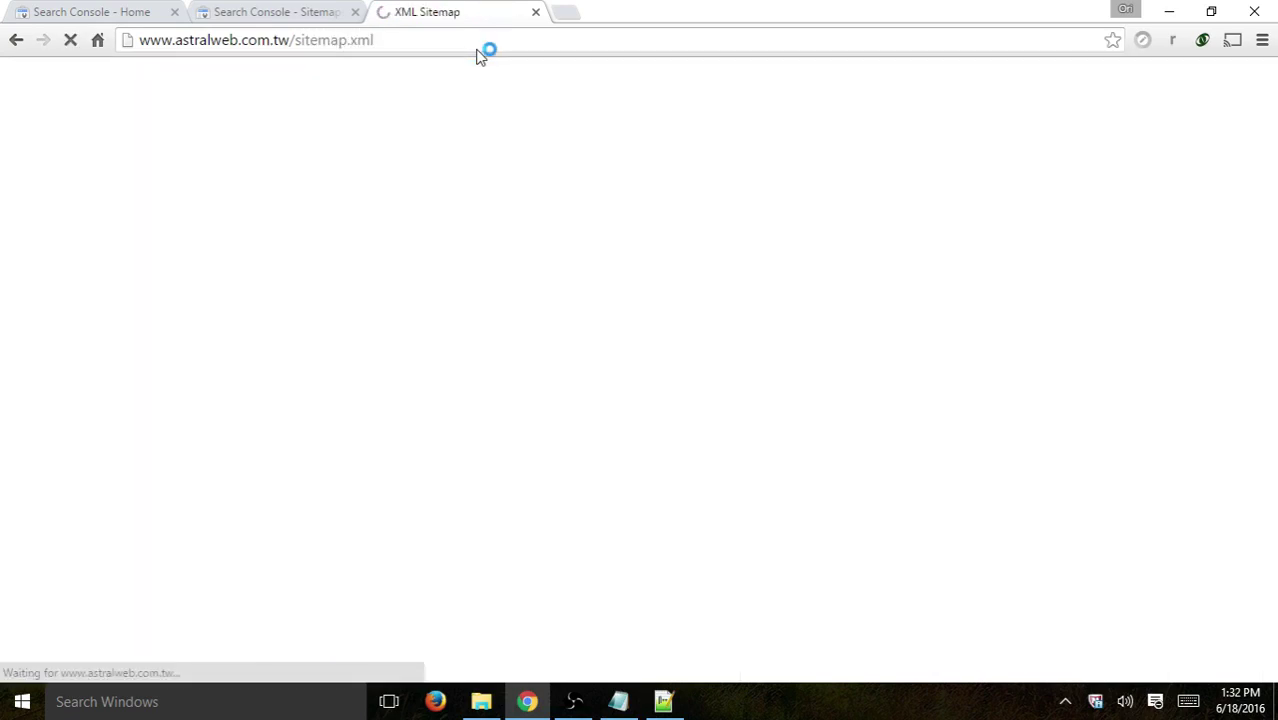
scroll(490, 248, "down", 4)
scroll(495, 265, "down", 3)
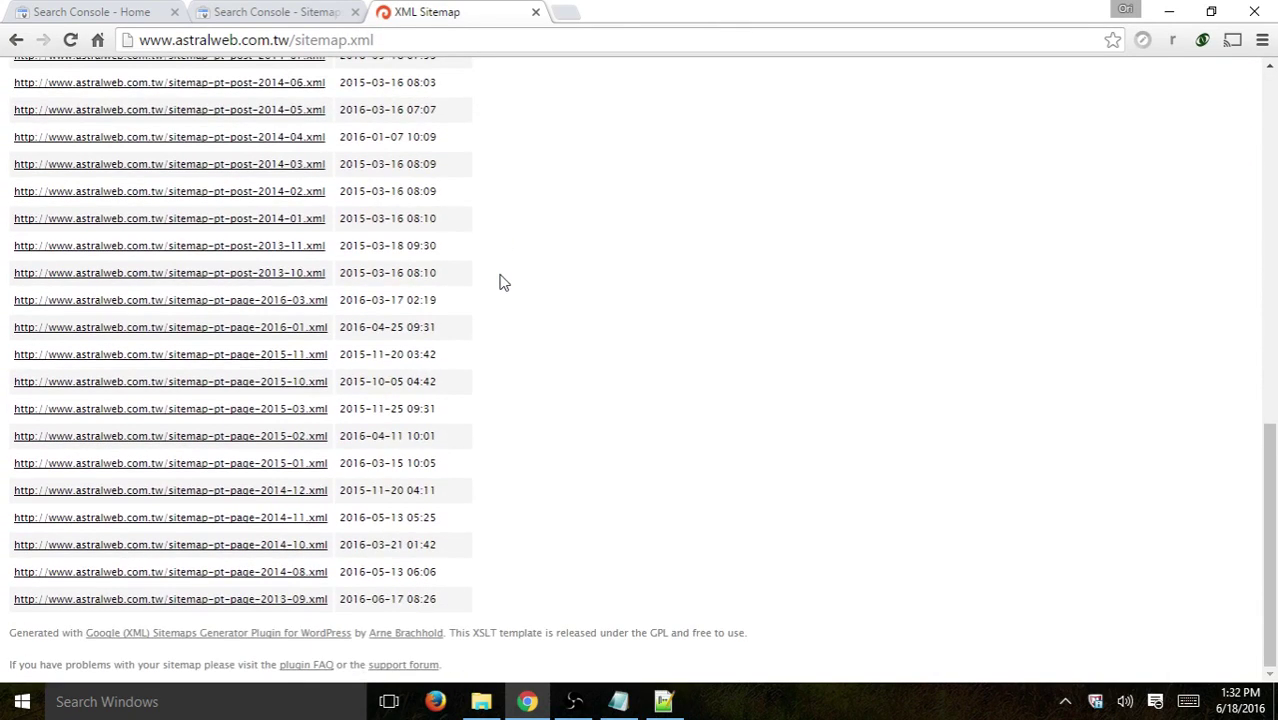
scroll(500, 280, "up", 10)
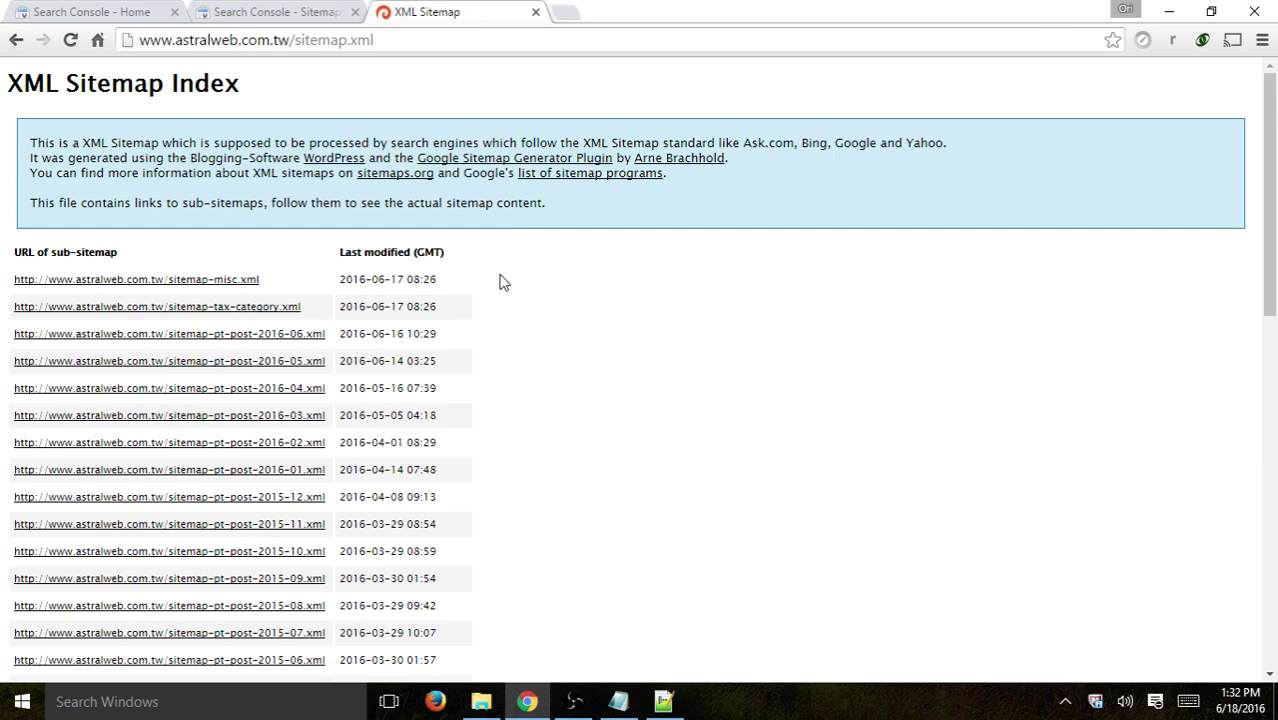
Search Google for "sitemap xml" in a new tab, open the XML-Sitemaps.com generator and activate its Starting URL field.
left_click(563, 13)
type("sitemap xm")
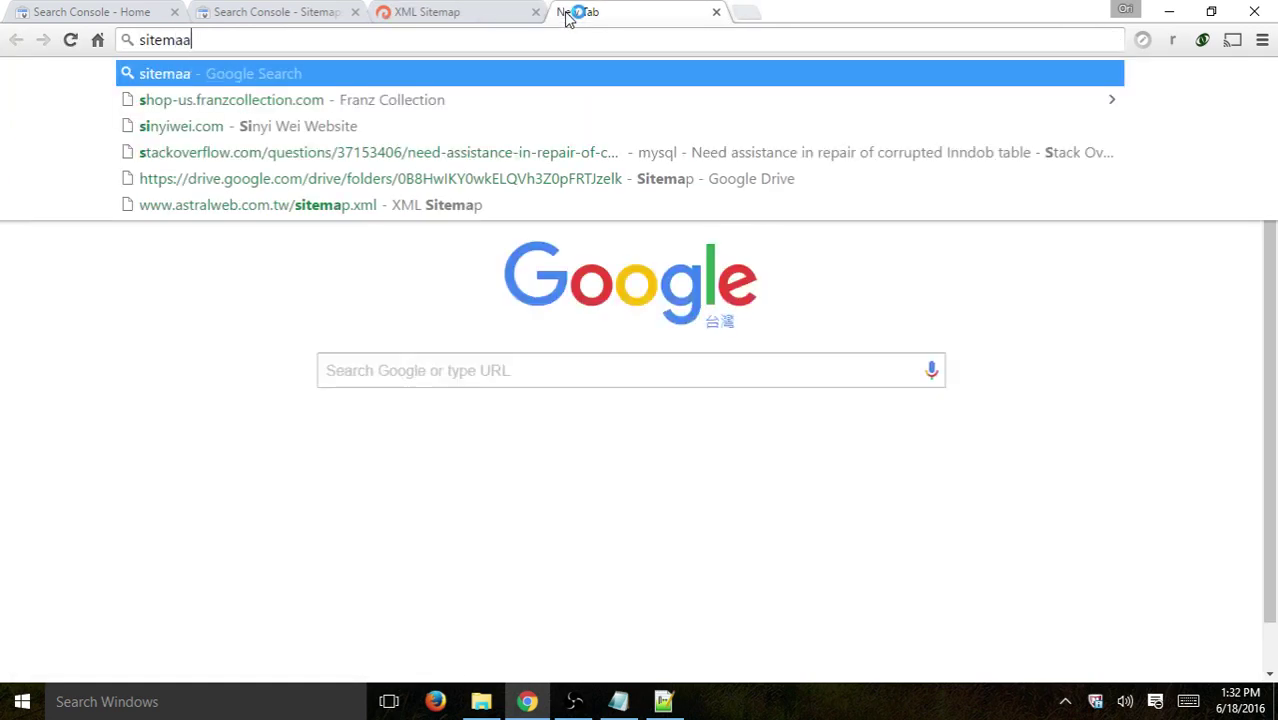
type("l")
key("Return")
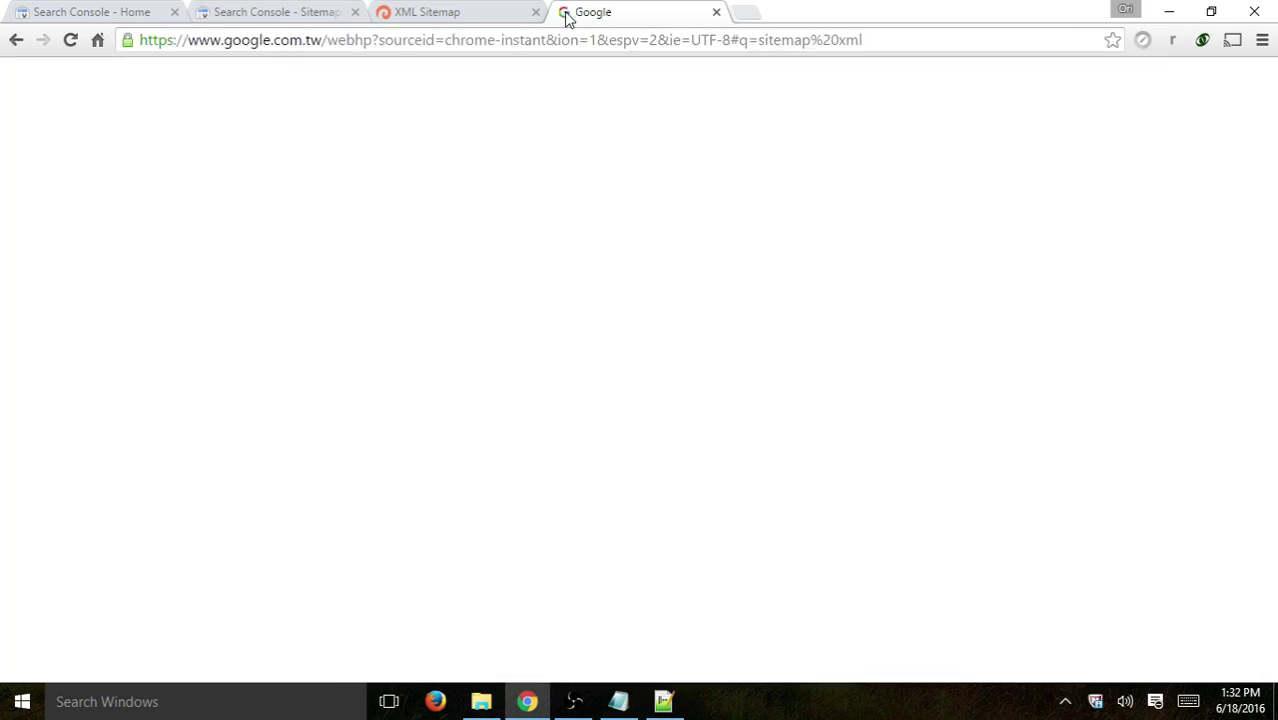
left_click(407, 238)
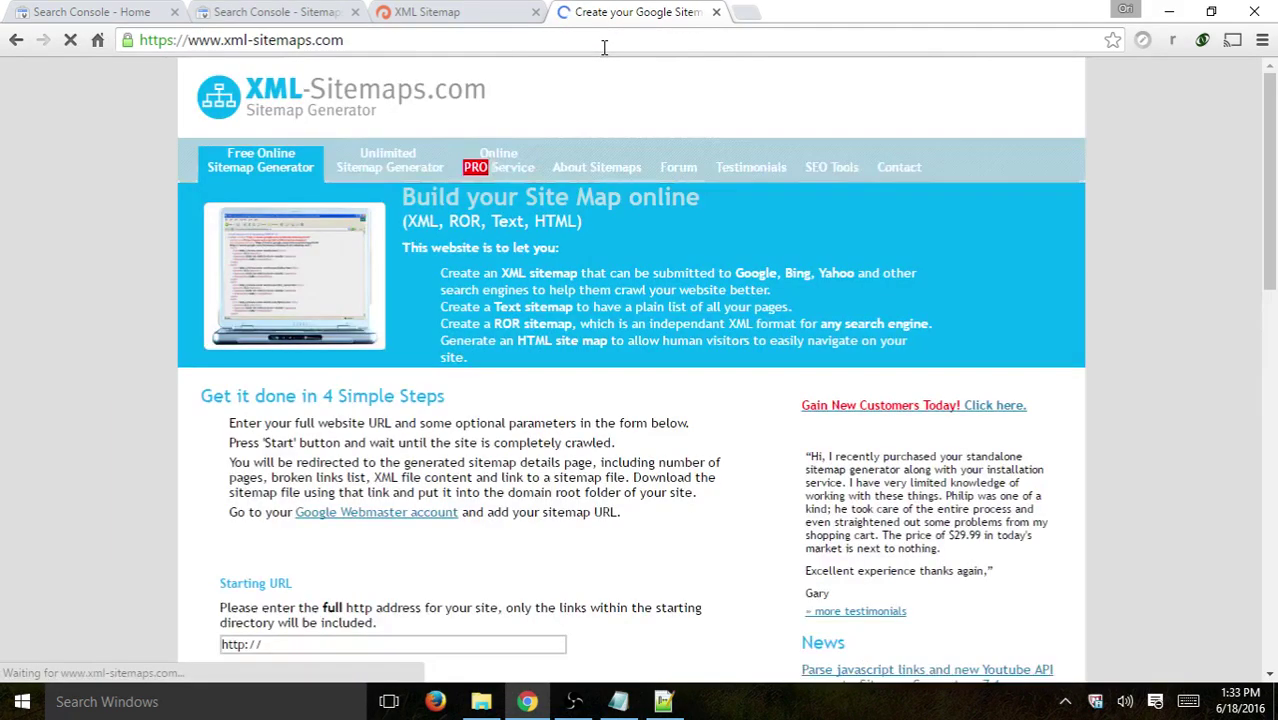
scroll(400, 318, "down", 3)
left_click(494, 455)
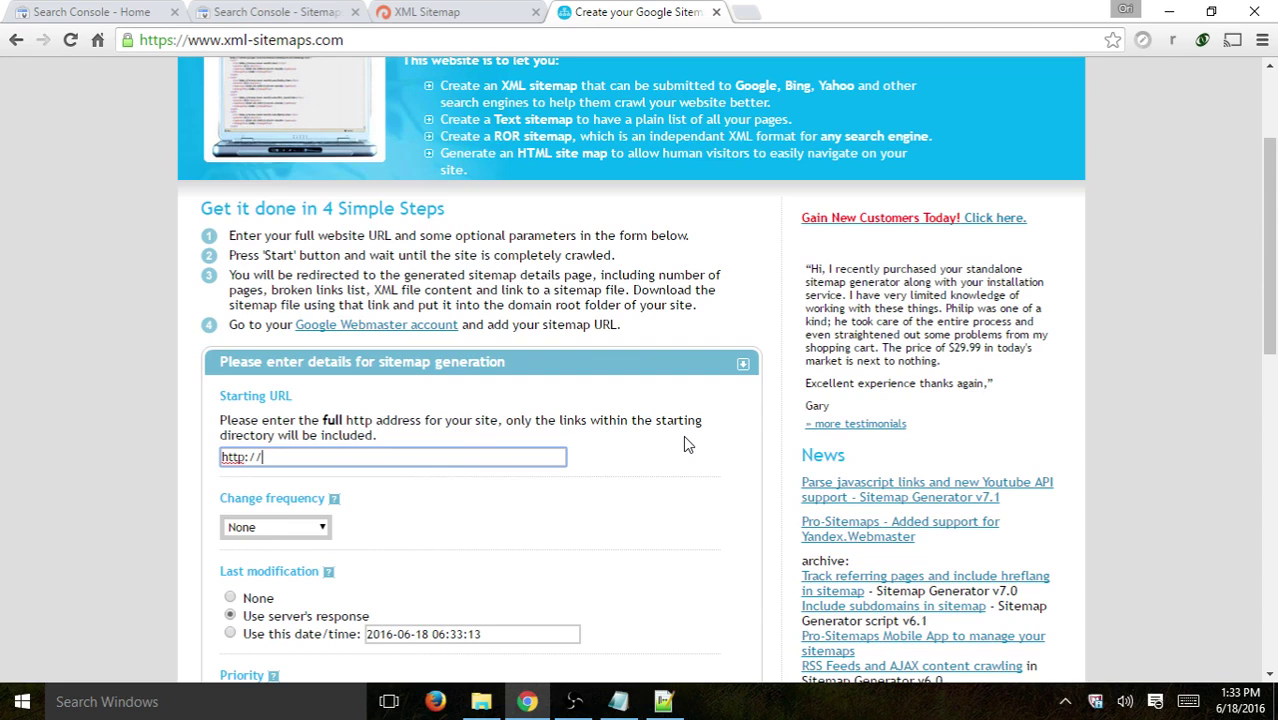
Return to the Search Console Sitemaps report and look over its contents.
key("ctrl+shift+Tab")
key("ctrl+shift+Tab")
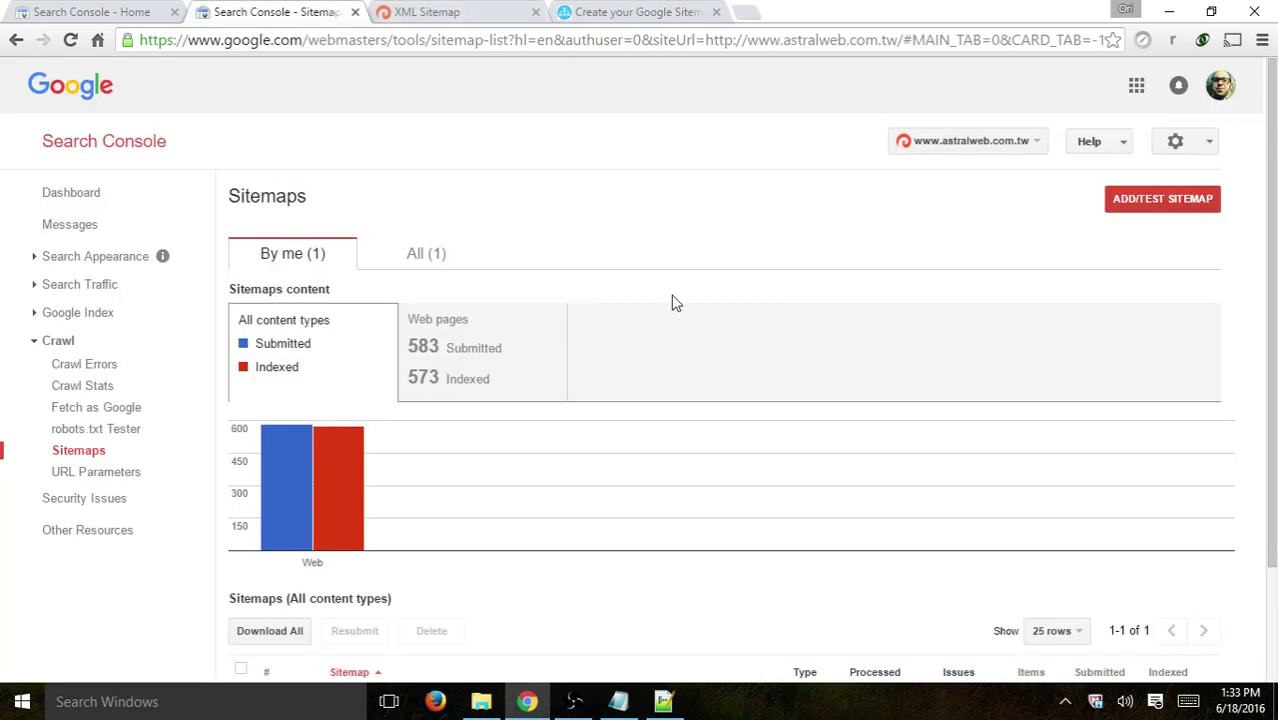
scroll(727, 359, "down", 2)
scroll(1058, 177, "up", 2)
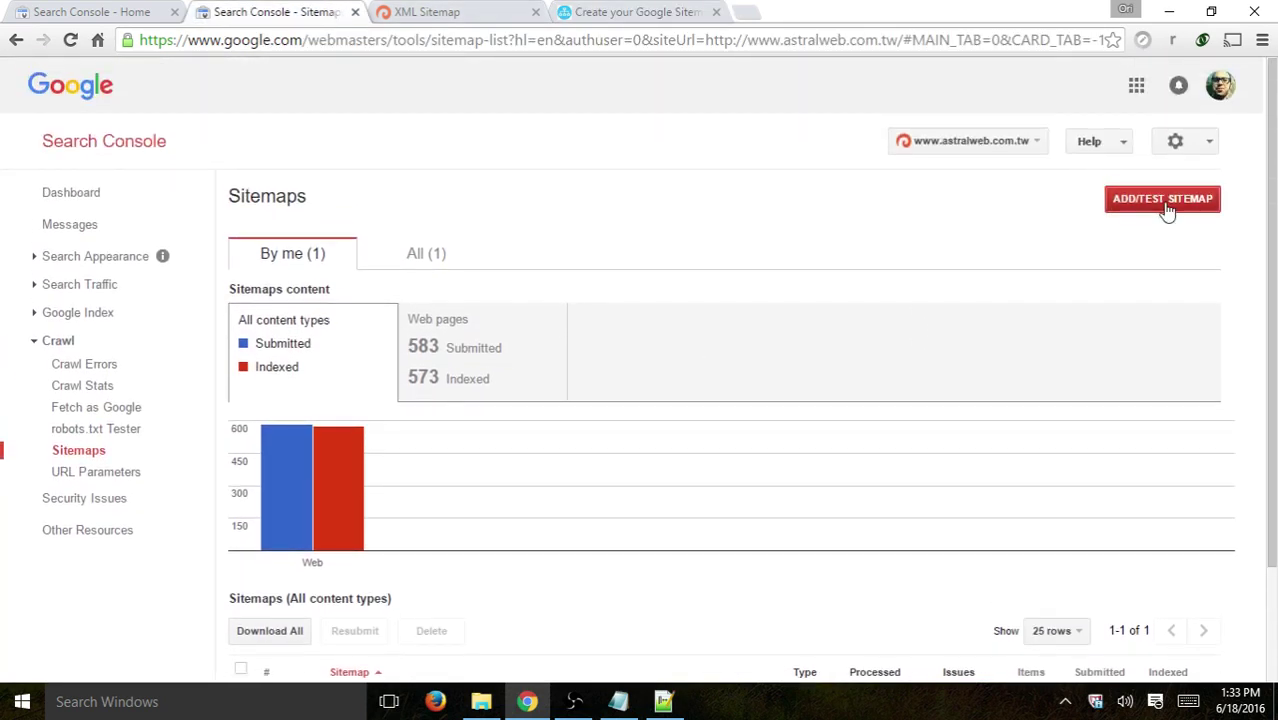
Enter sitemap.xml in the Add/Test Sitemap form and cancel it without submitting.
left_click(1165, 205)
left_click(1081, 264)
type("sitemap.xml")
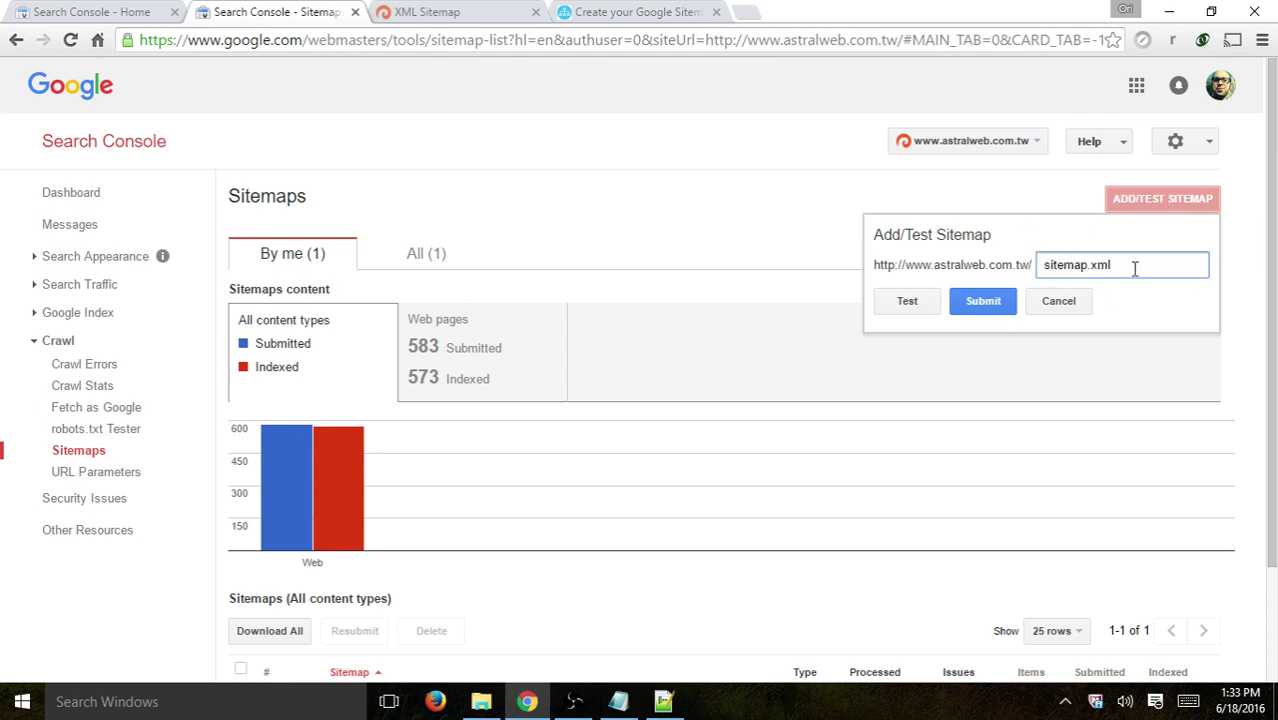
left_click(1074, 309)
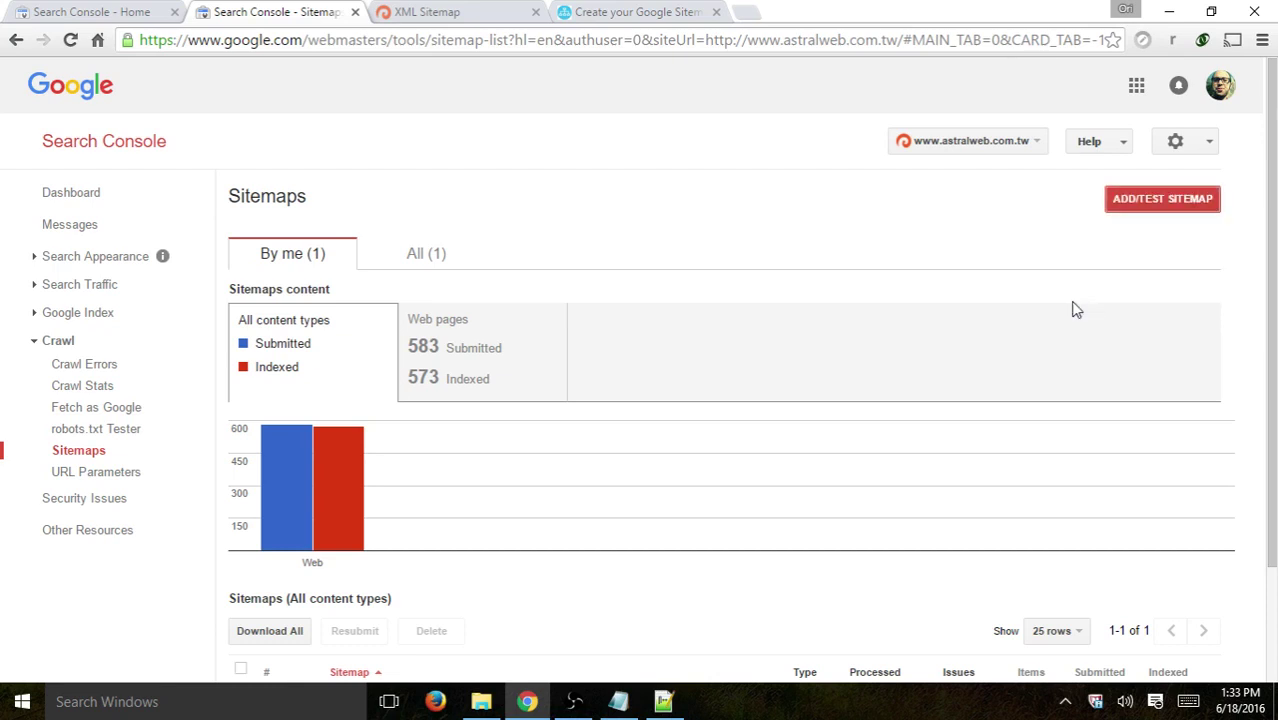
Check the submitted and indexed chart, and open the /sitemap.xml warnings to examine the listed sitemap issues.
scroll(807, 396, "down", 3)
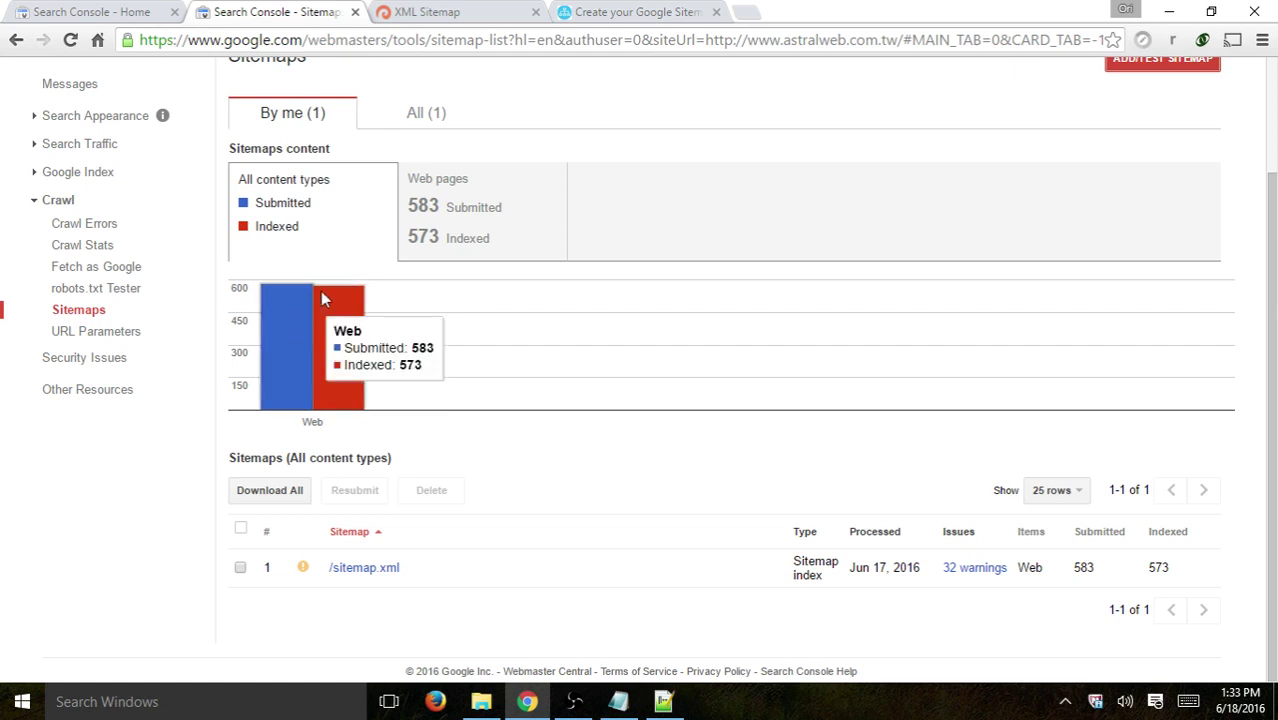
left_click(977, 570)
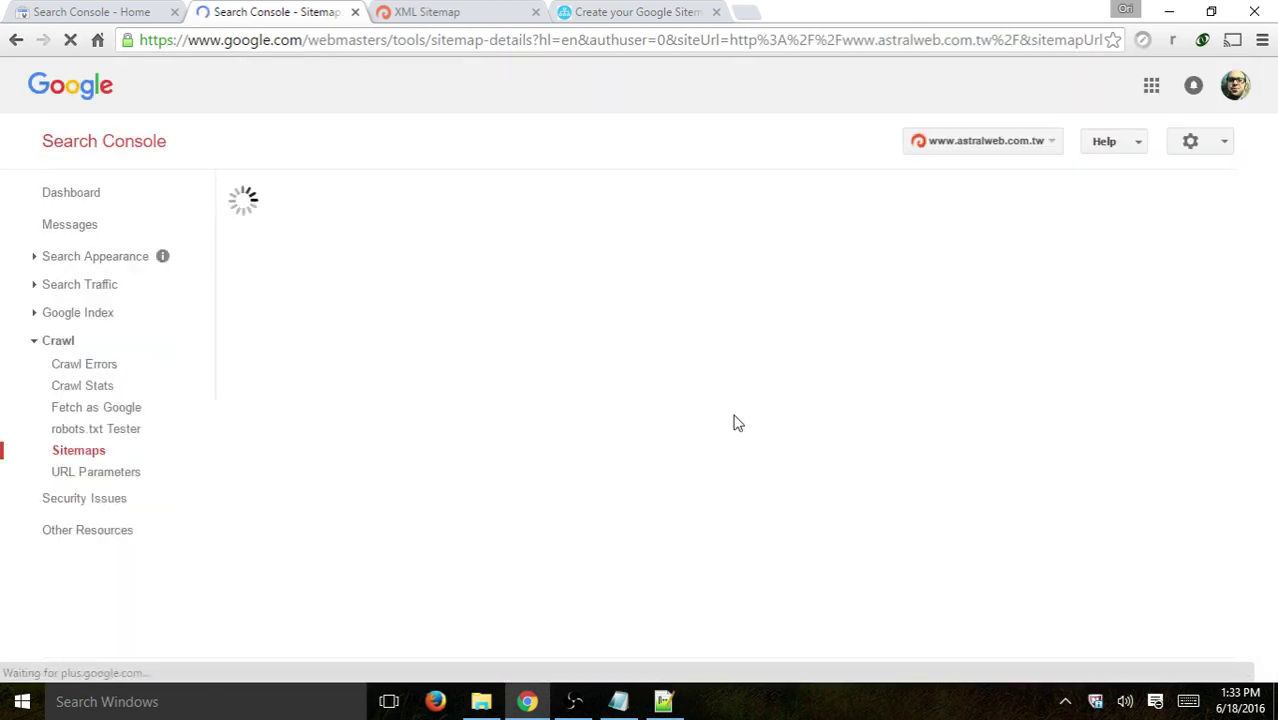
scroll(765, 337, "down", 2)
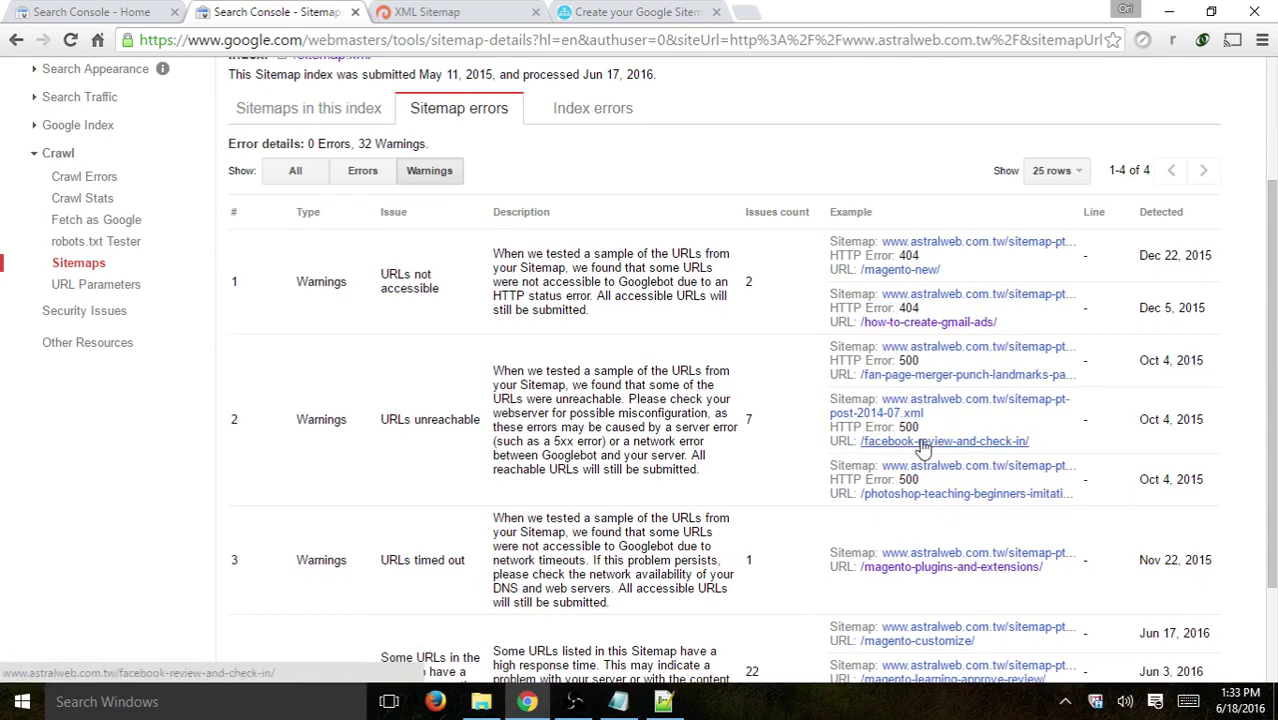
scroll(927, 448, "down", 2)
scroll(908, 425, "up", 4)
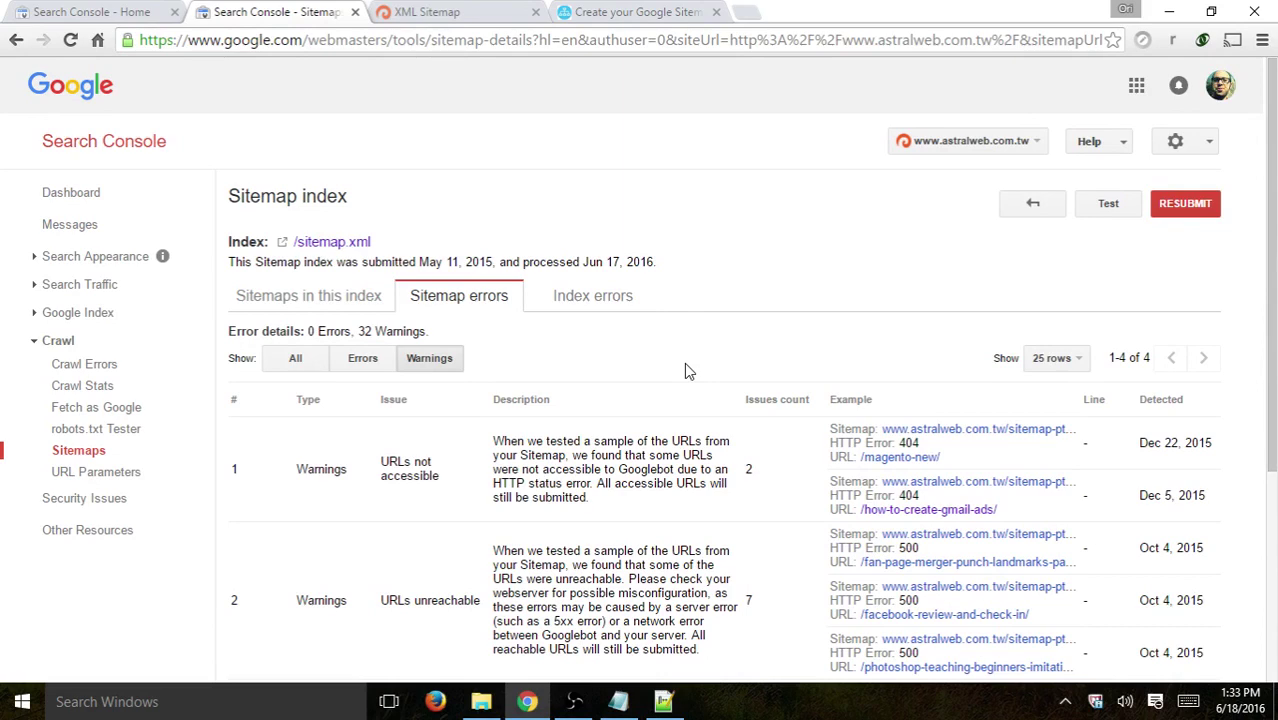
Open the URL Parameters report and close the sitemap generator tab, leaving the XML sitemap page in front.
left_click(98, 473)
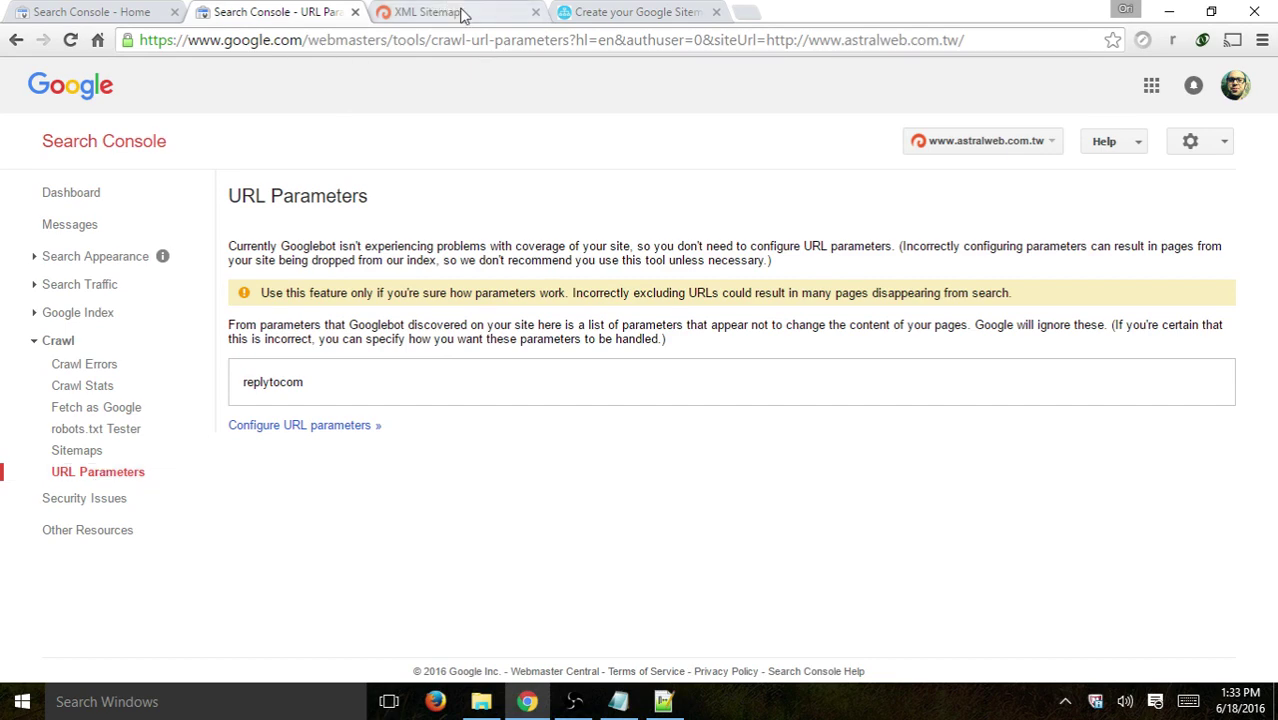
left_click(460, 13)
left_click(327, 41)
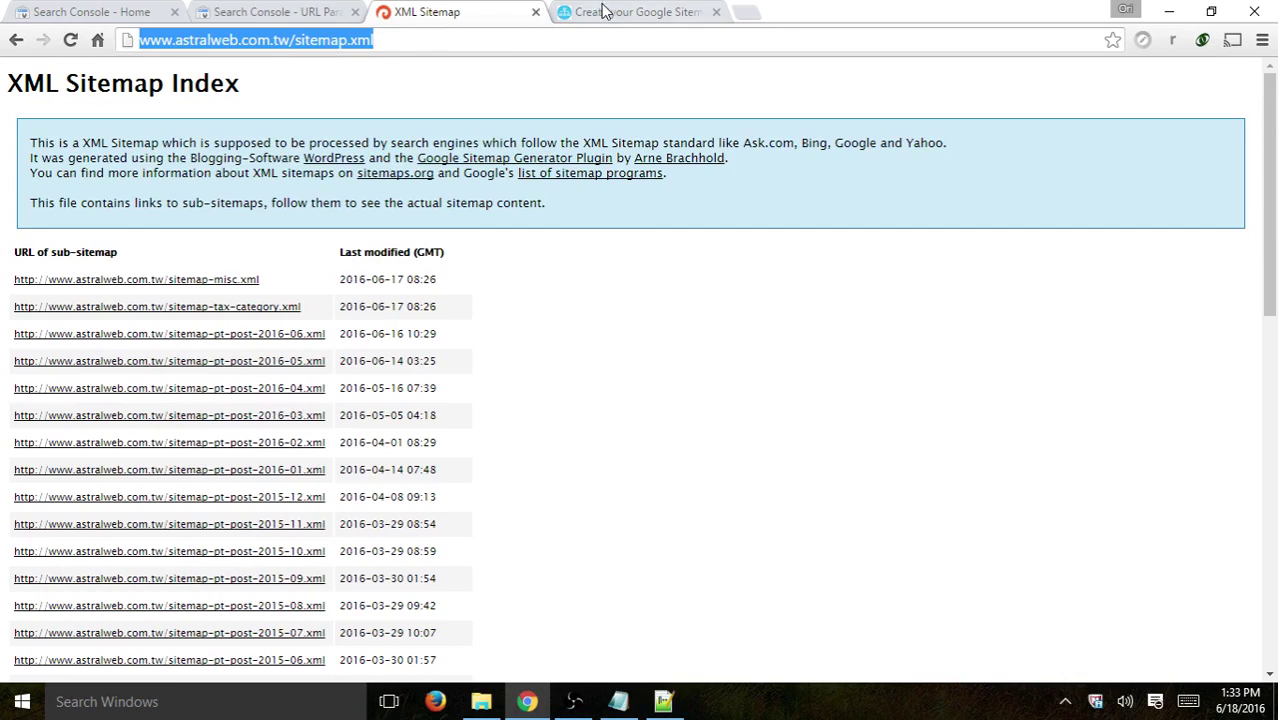
left_click(592, 13)
left_click(716, 12)
Append the example parameter ?q=test to the sitemap.xml address without loading it.
left_click(388, 40)
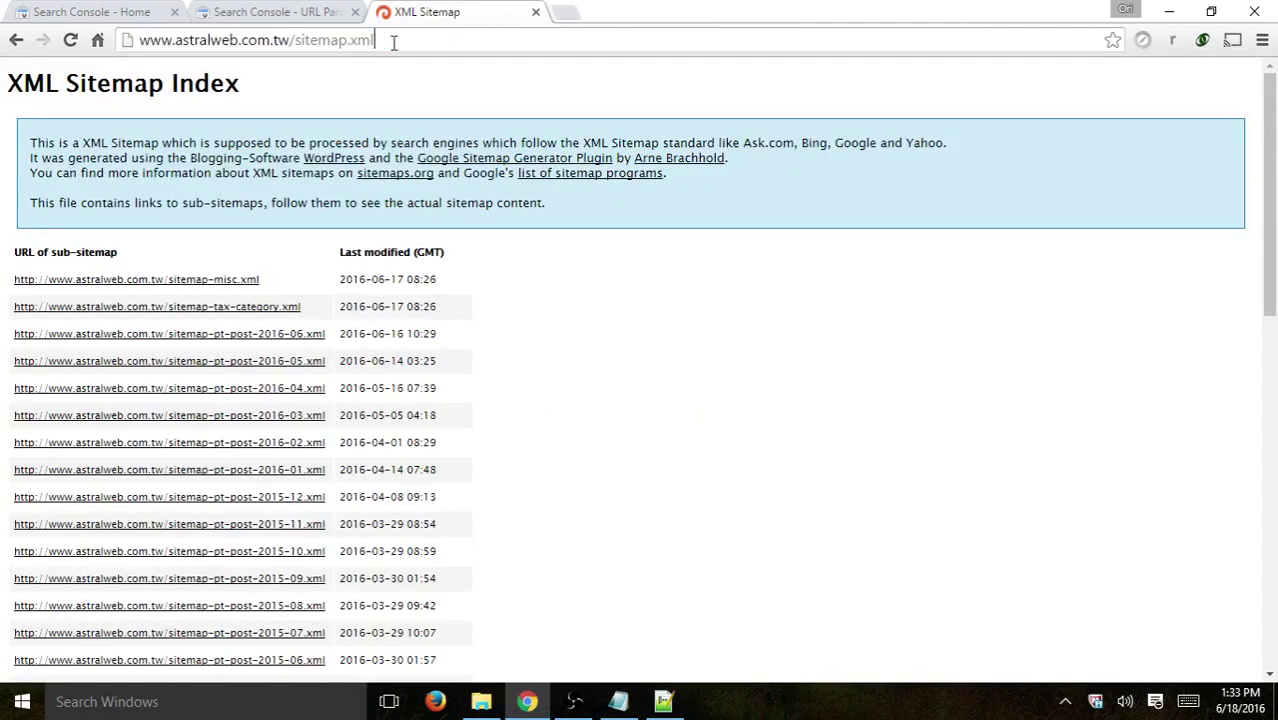
type("?")
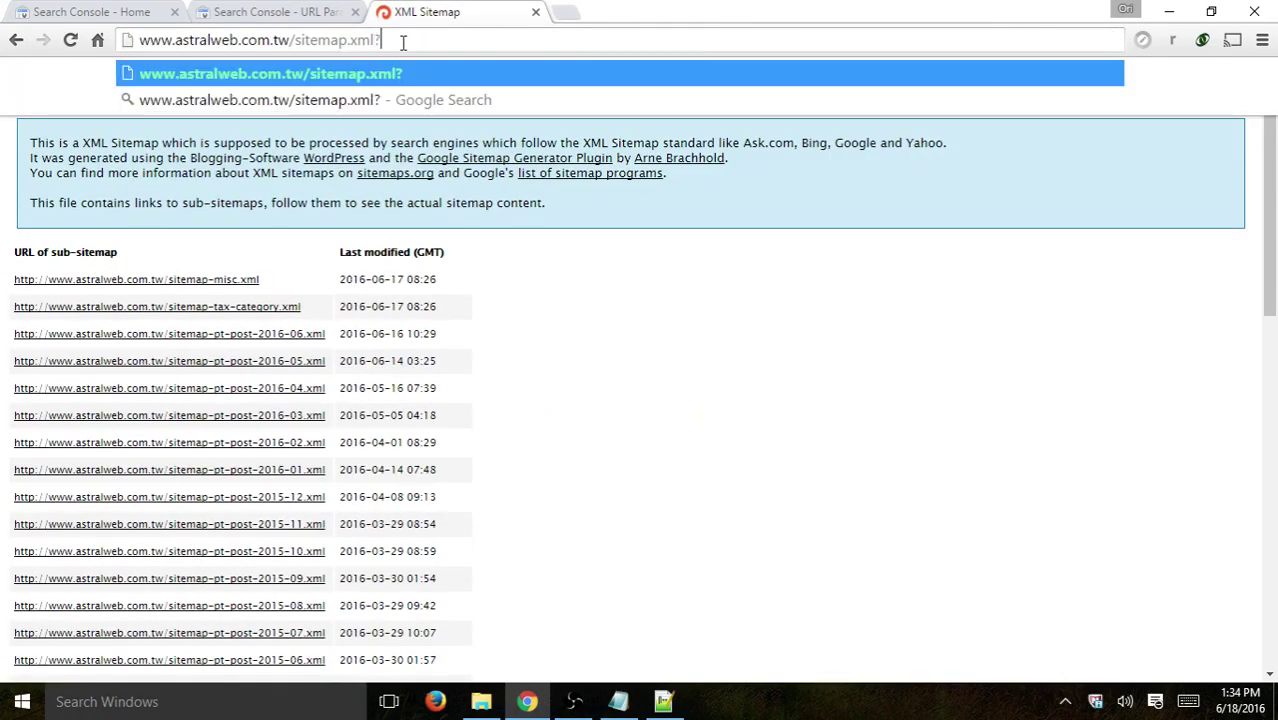
type("q=")
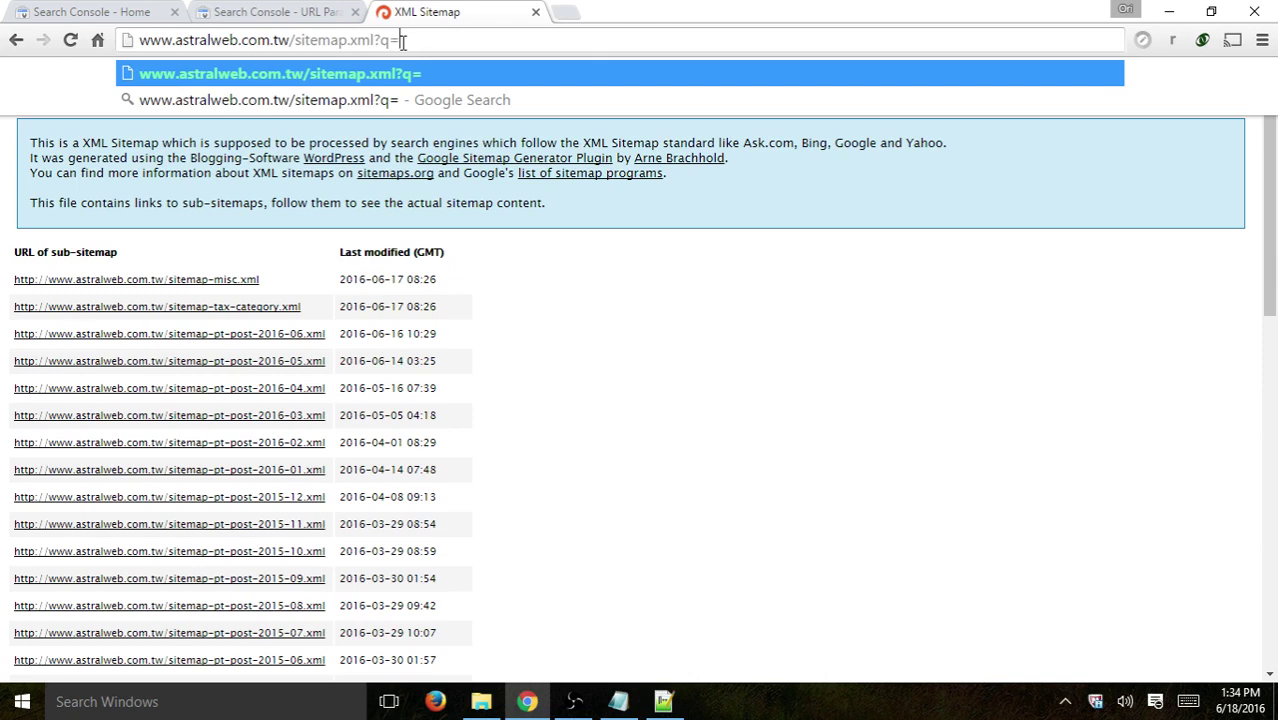
type("test")
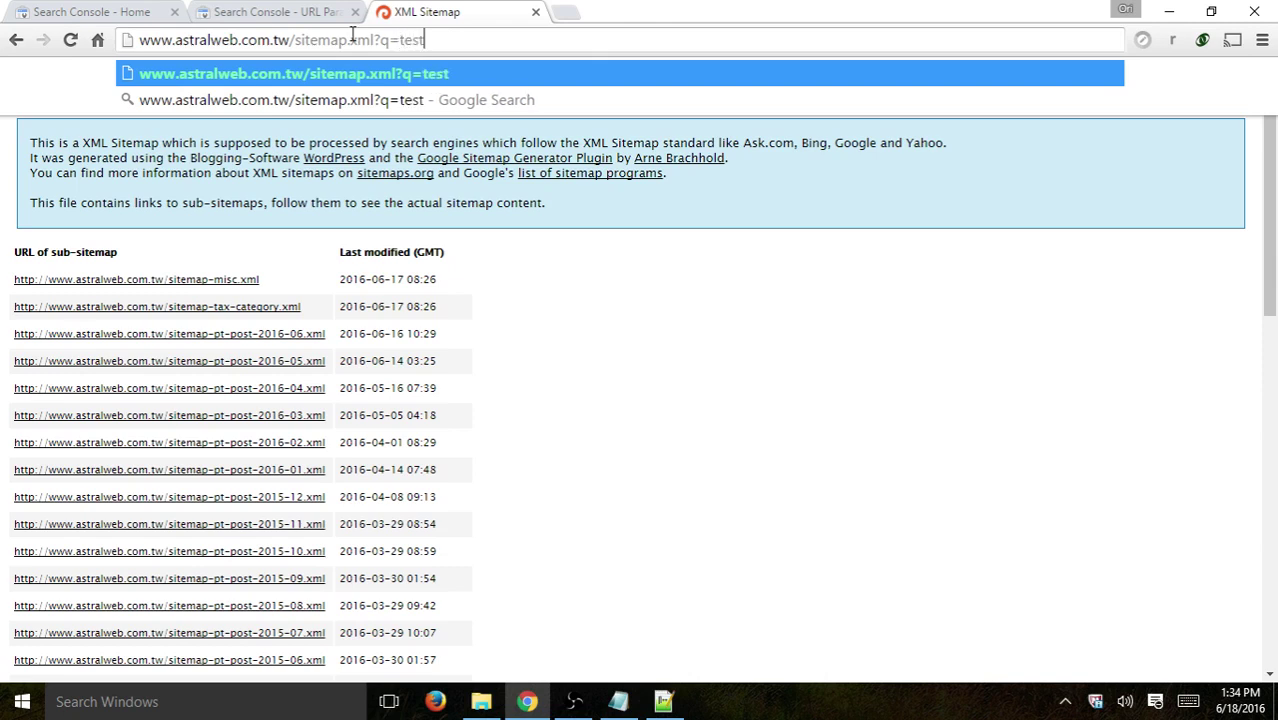
Highlight the ?q=test parameter and its value in the address, and return to the URL Parameters report.
left_click_drag(371, 42, 434, 39)
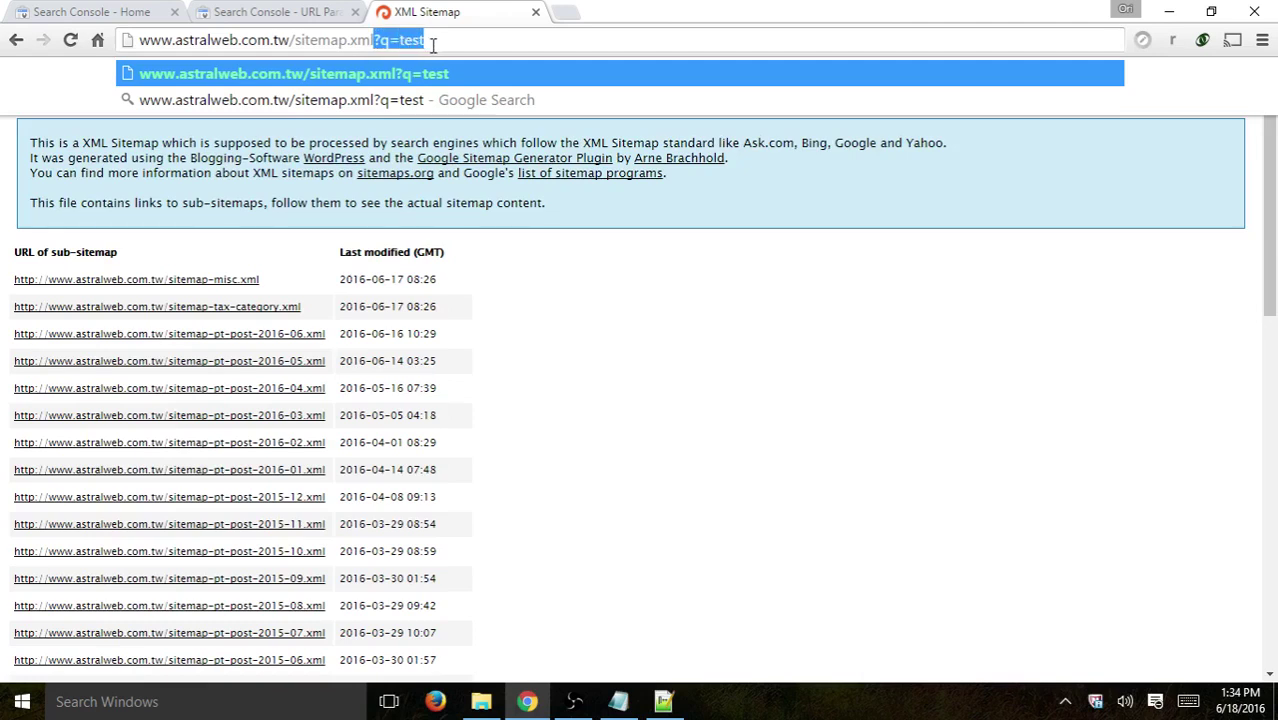
left_click(443, 40)
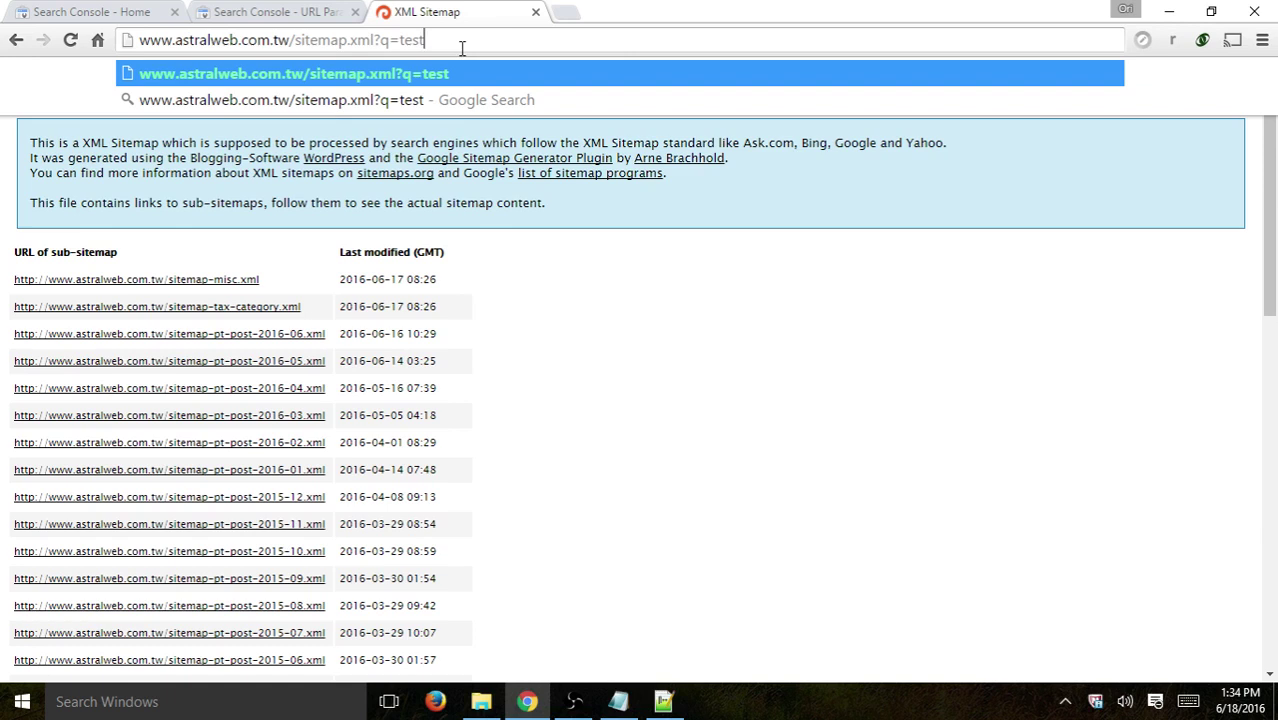
left_click_drag(381, 40, 446, 40)
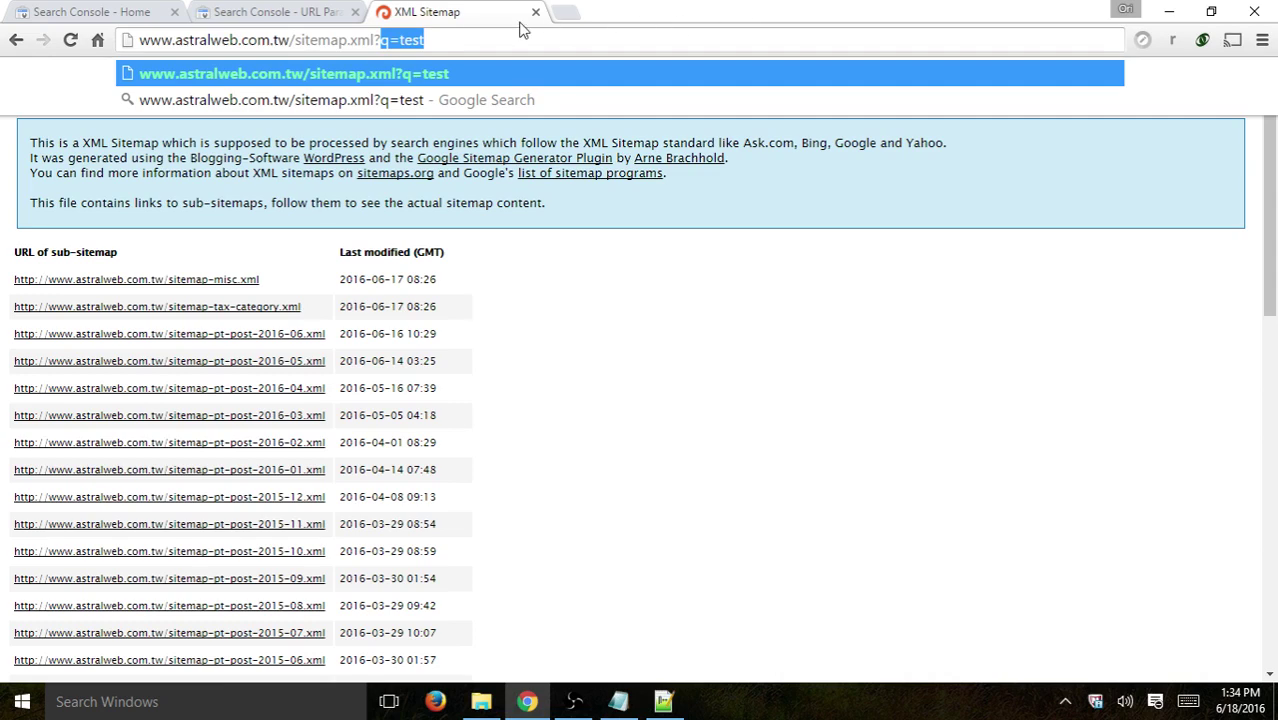
left_click(398, 41)
left_click_drag(398, 41, 428, 41)
left_click(428, 41)
left_click(280, 14)
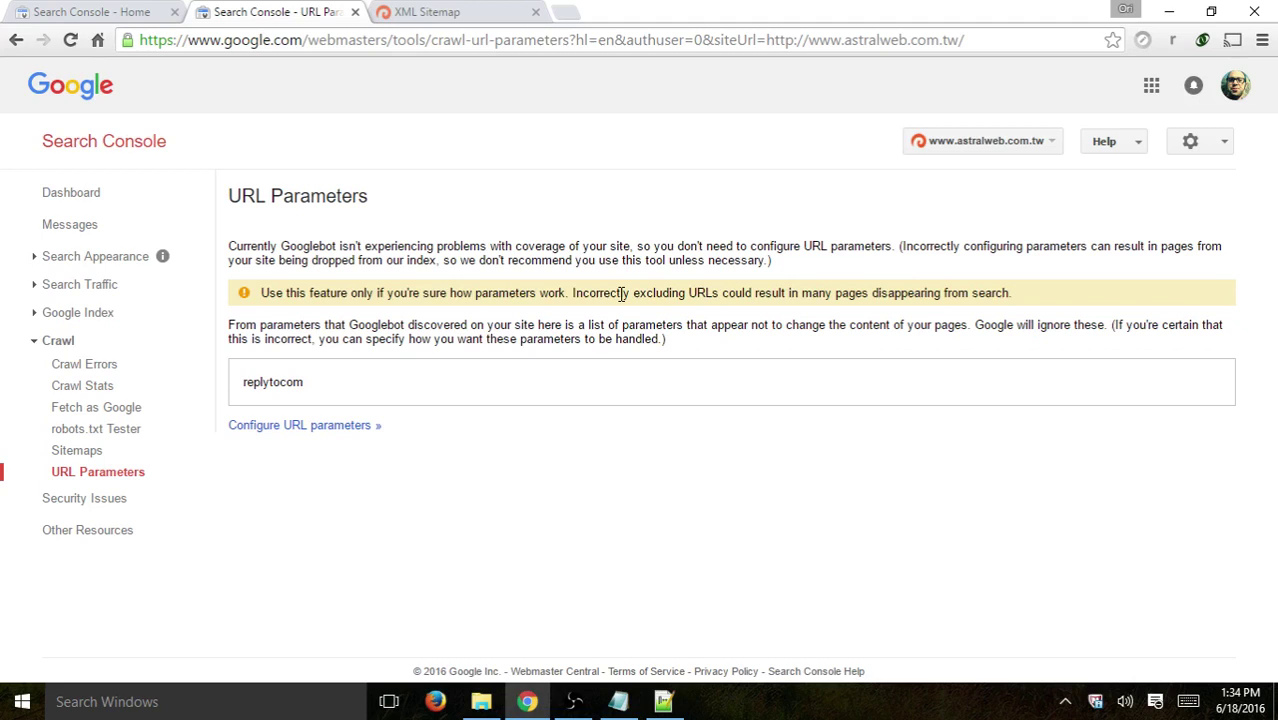
Open the Security Issues report, and highlight its heading and the opening sentence about the site's content.
left_click(58, 341)
left_click(93, 377)
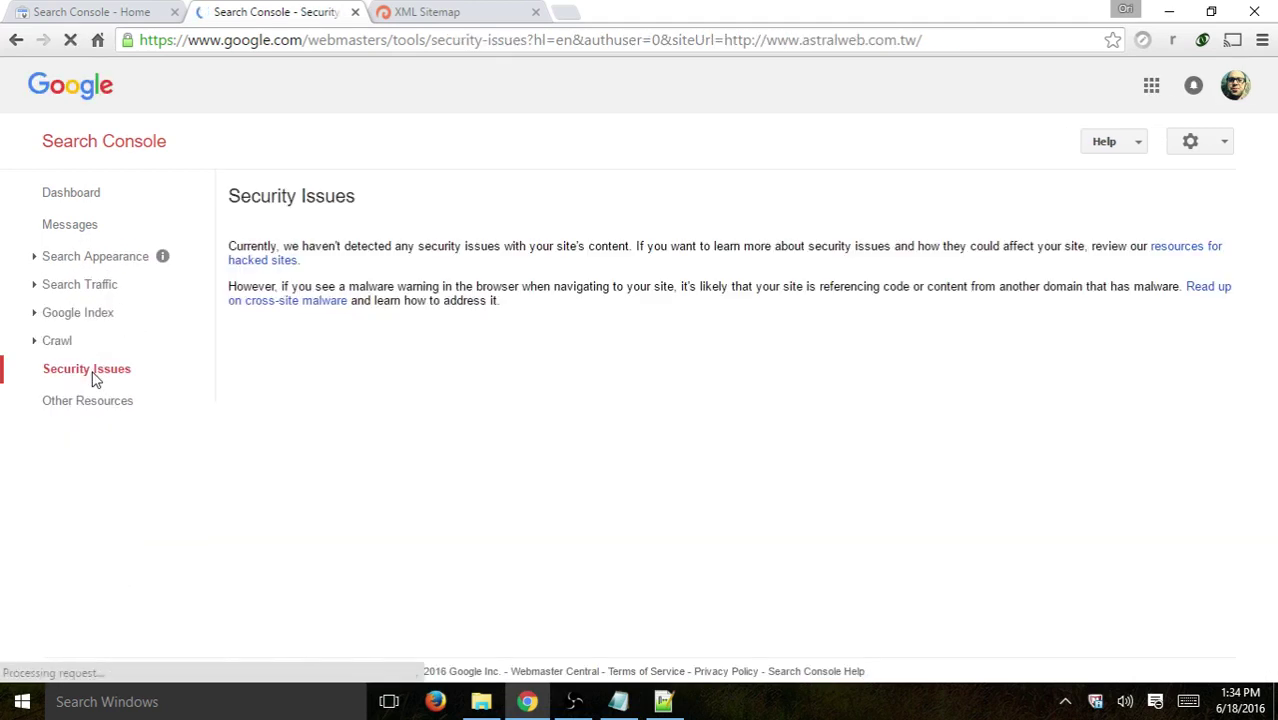
left_click_drag(617, 336, 229, 197)
left_click(445, 345)
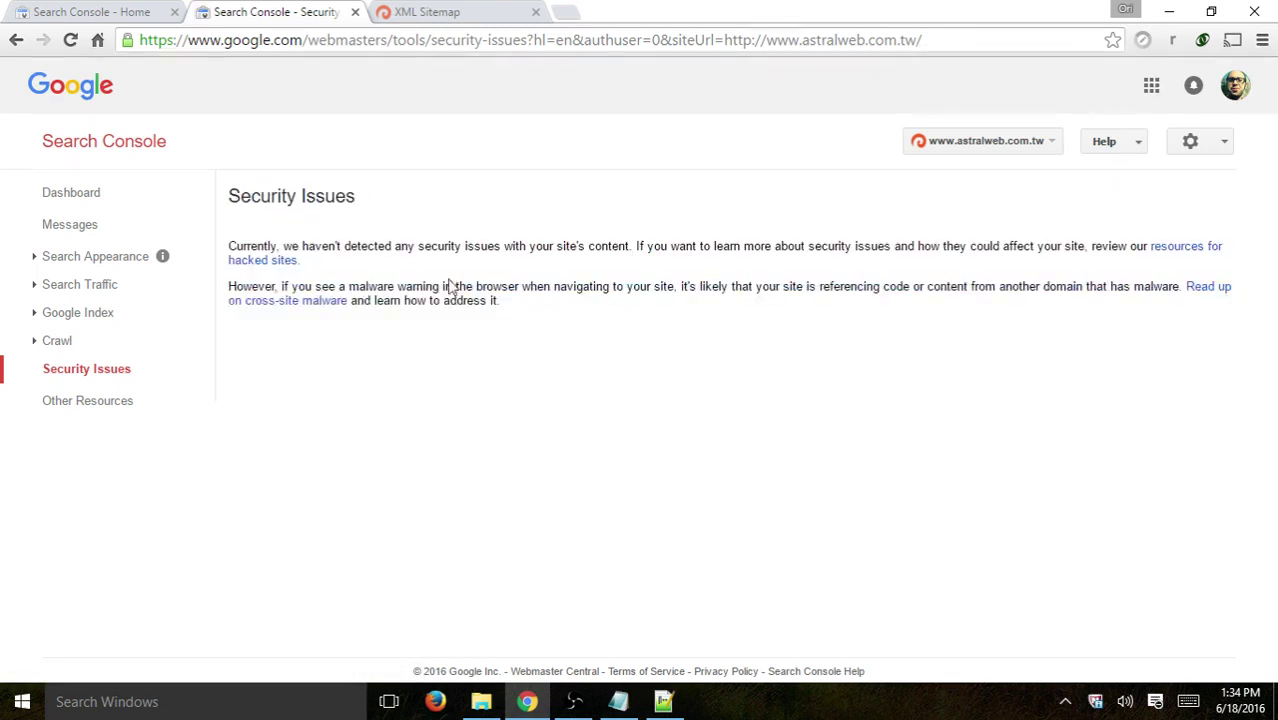
left_click_drag(230, 197, 357, 194)
left_click(357, 194)
left_click_drag(228, 246, 633, 243)
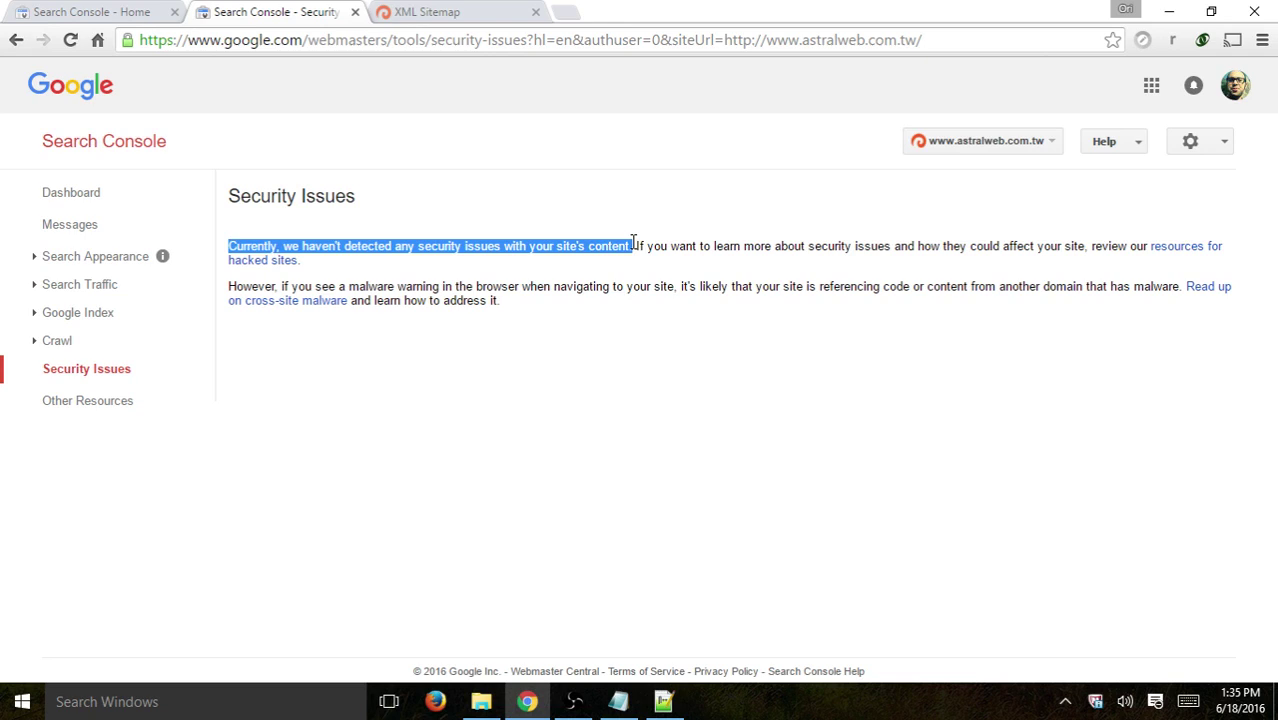
left_click(552, 332)
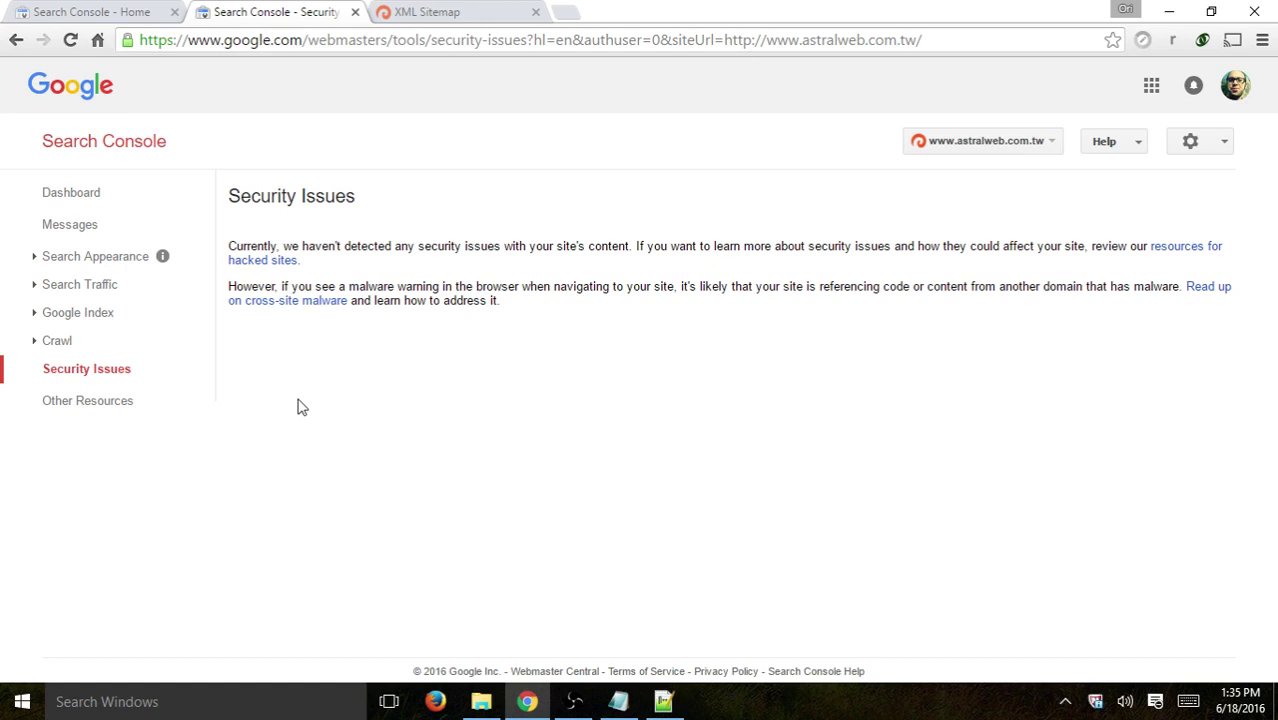
Reopen Fetch as Google and open the details of the homepage fetch dated 6/17/16.
left_click(54, 316)
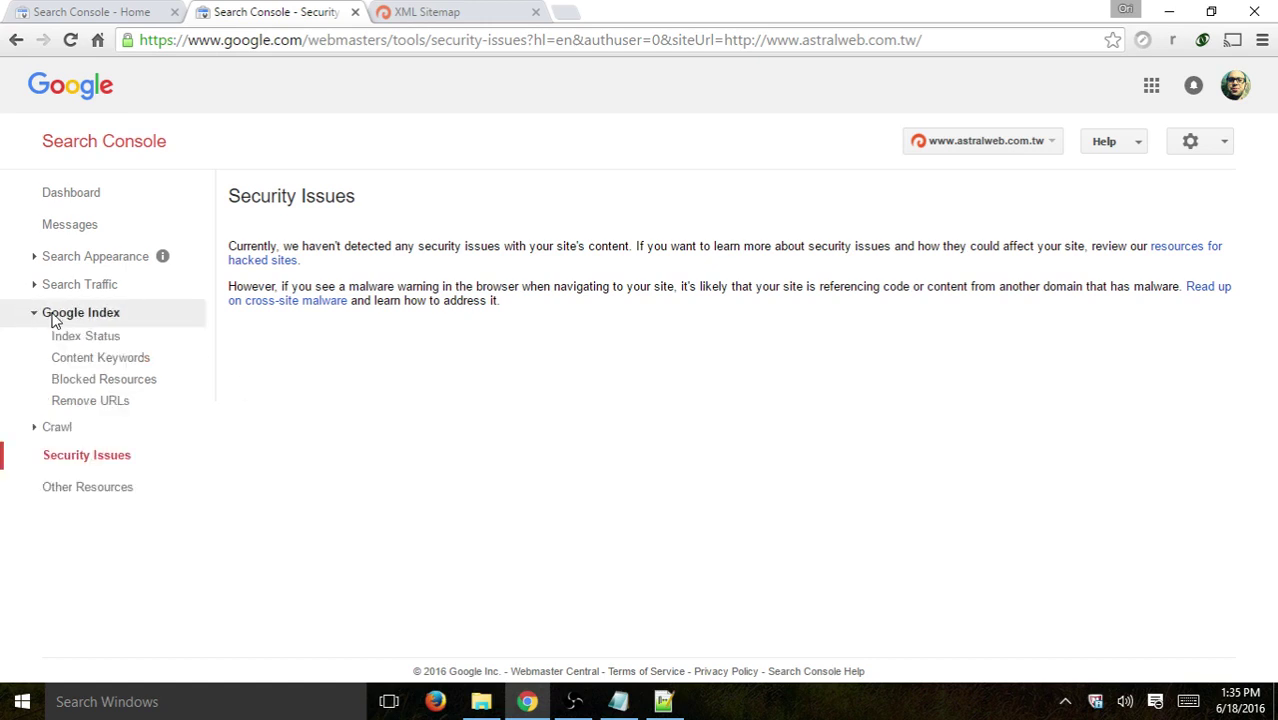
left_click(54, 316)
left_click(55, 342)
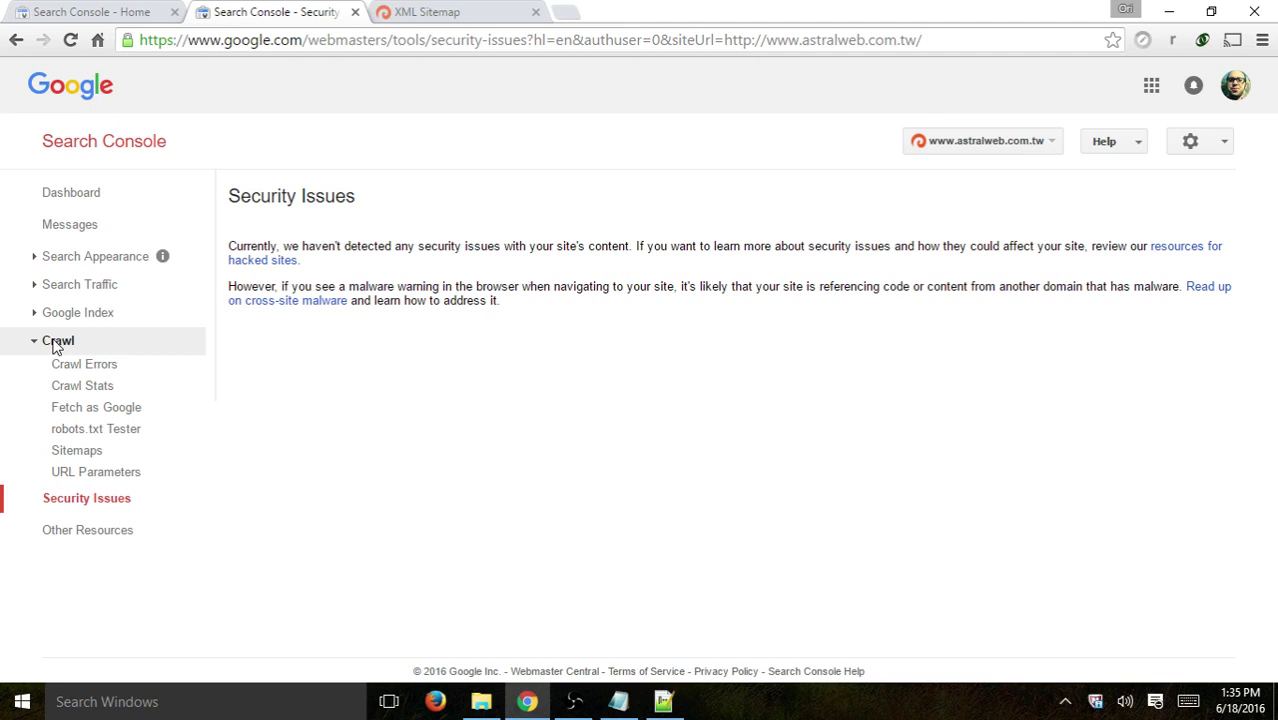
left_click(125, 417)
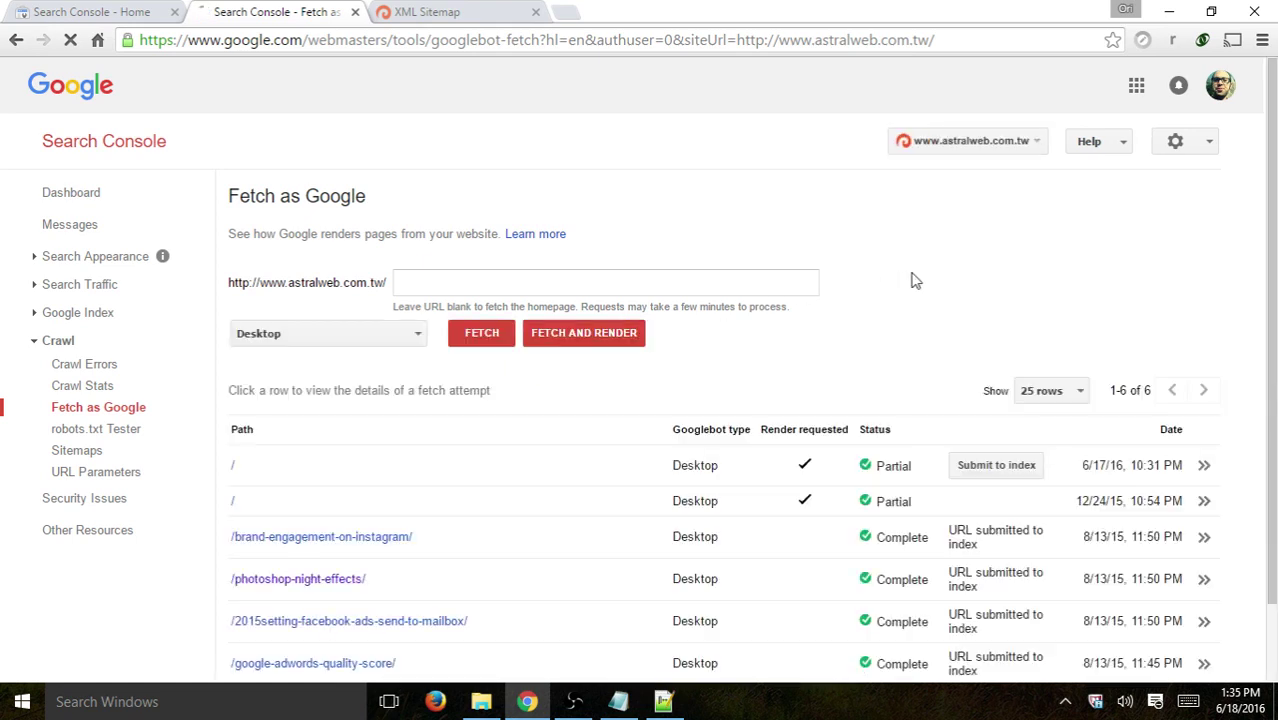
scroll(911, 280, "down", 1)
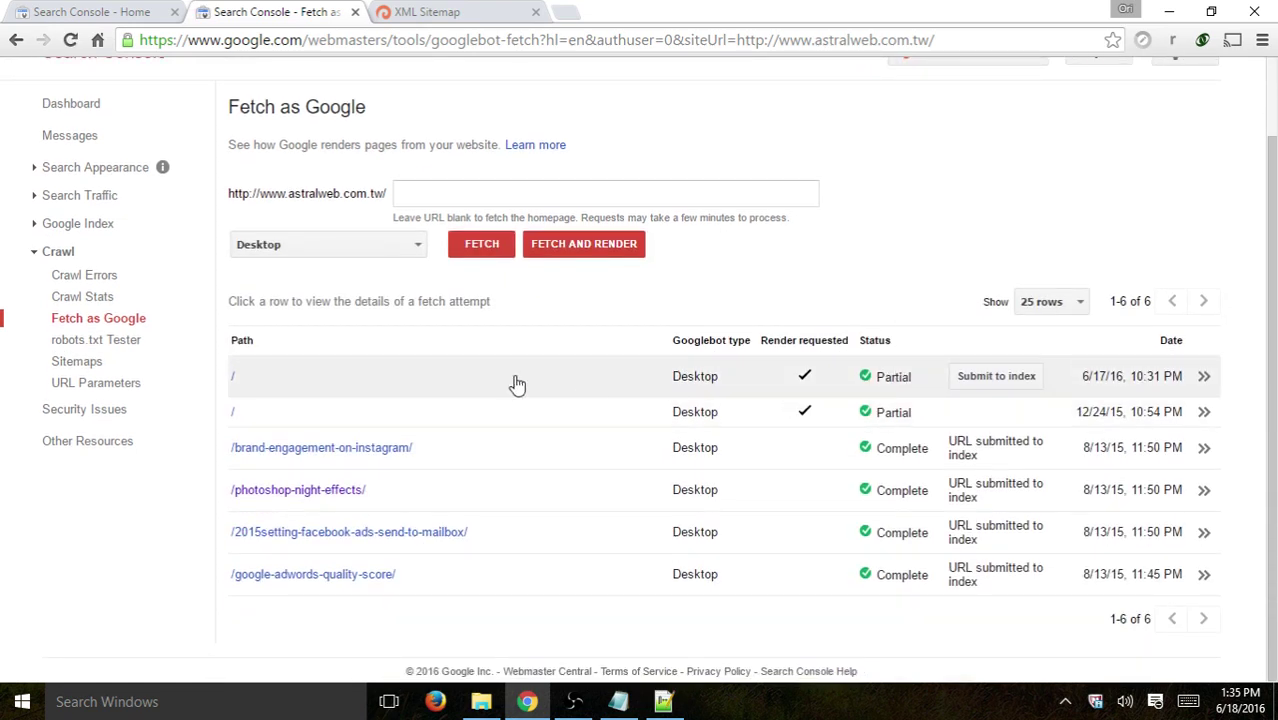
left_click(556, 377)
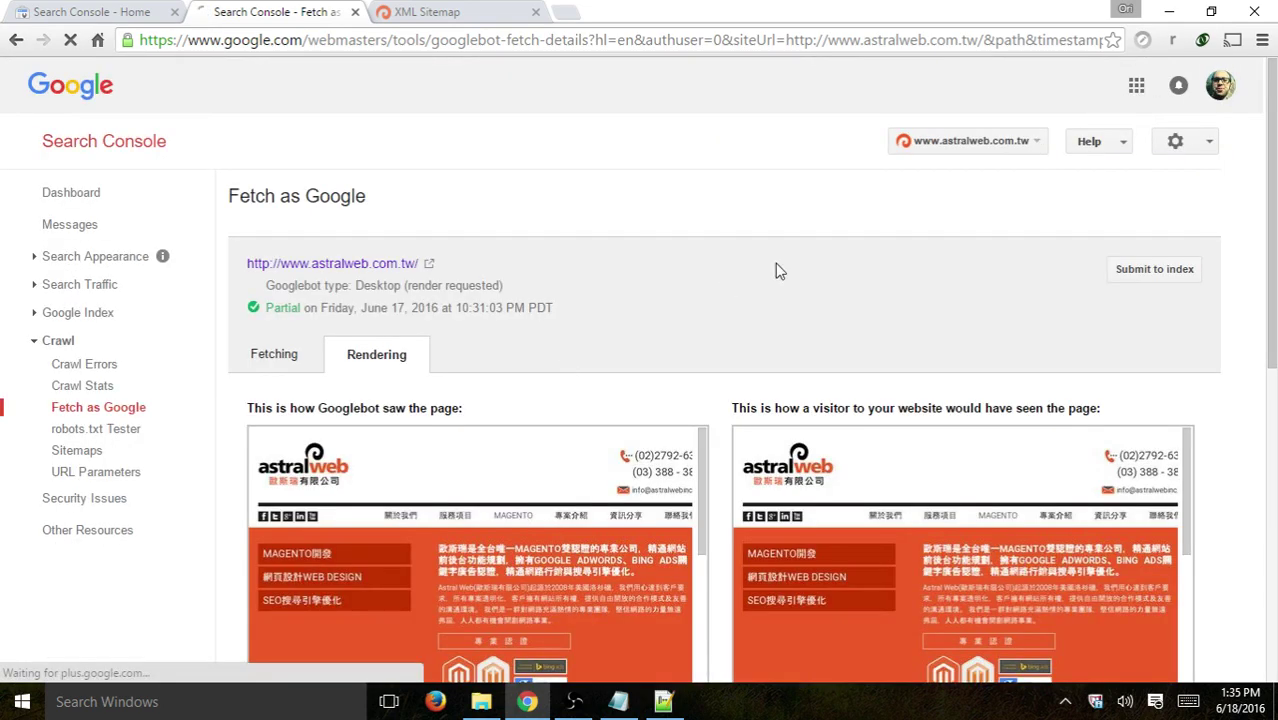
Highlight the captions of the Googlebot and visitor renderings, compare both previews, and return to the Fetch as Google list.
scroll(845, 227, "down", 2)
left_click_drag(463, 221, 249, 220)
left_click_drag(737, 220, 1107, 220)
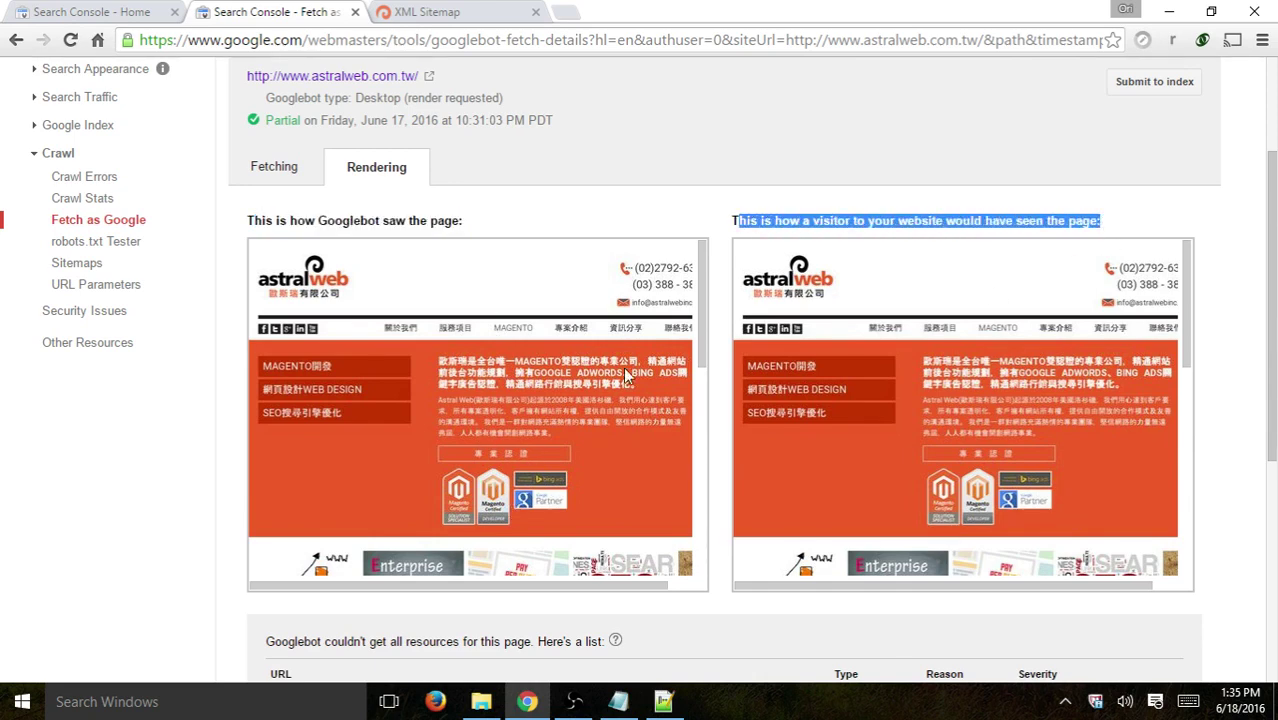
scroll(1038, 426, "down", 3)
scroll(1254, 366, "down", 3)
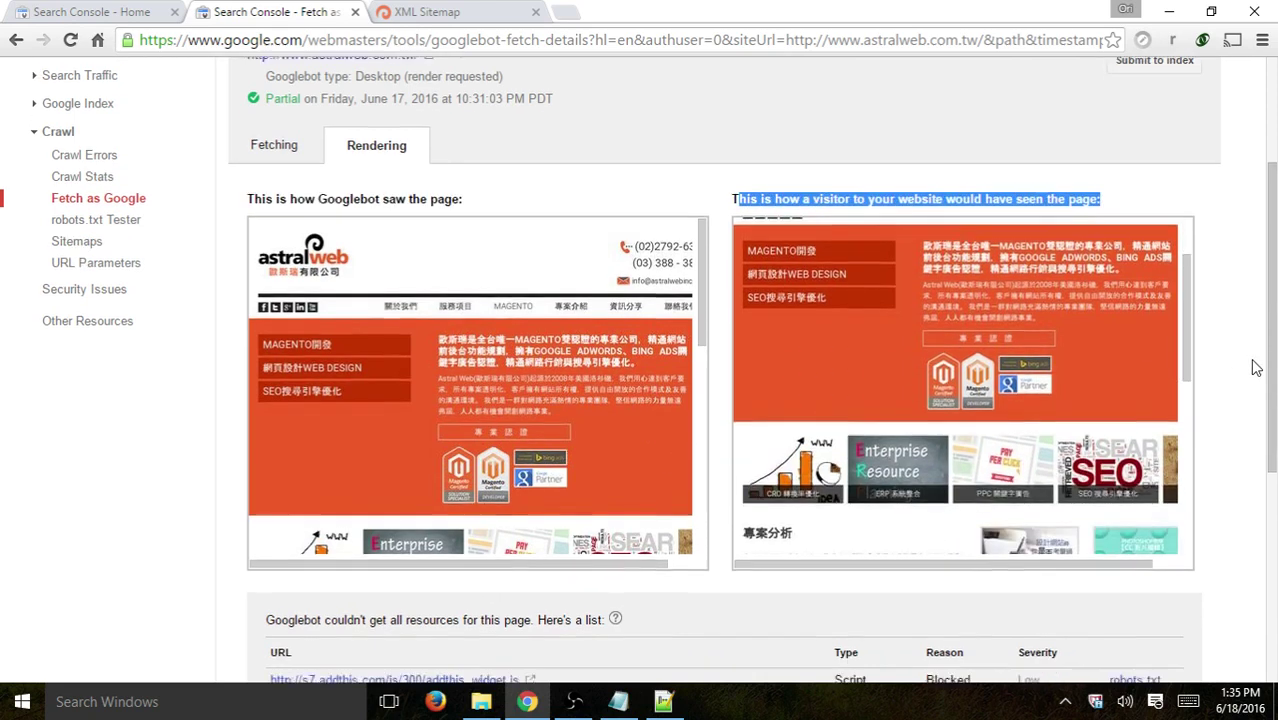
scroll(1254, 366, "up", 3)
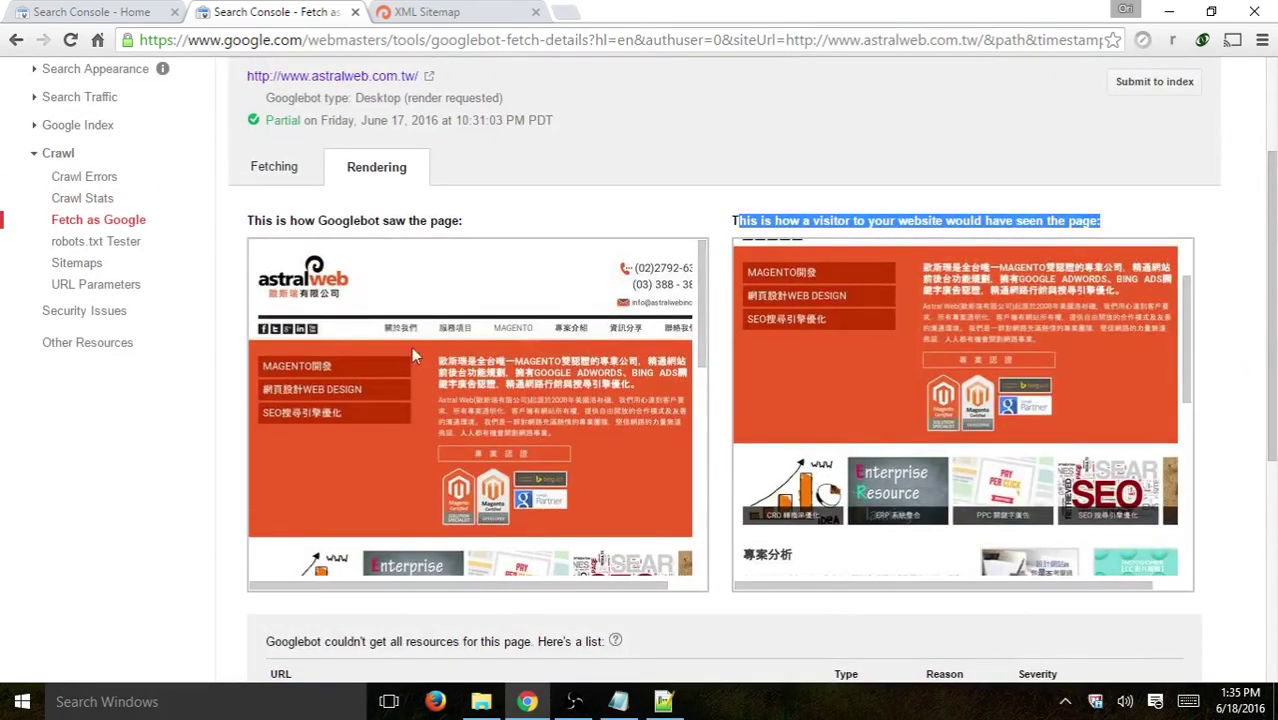
scroll(993, 420, "up", 2)
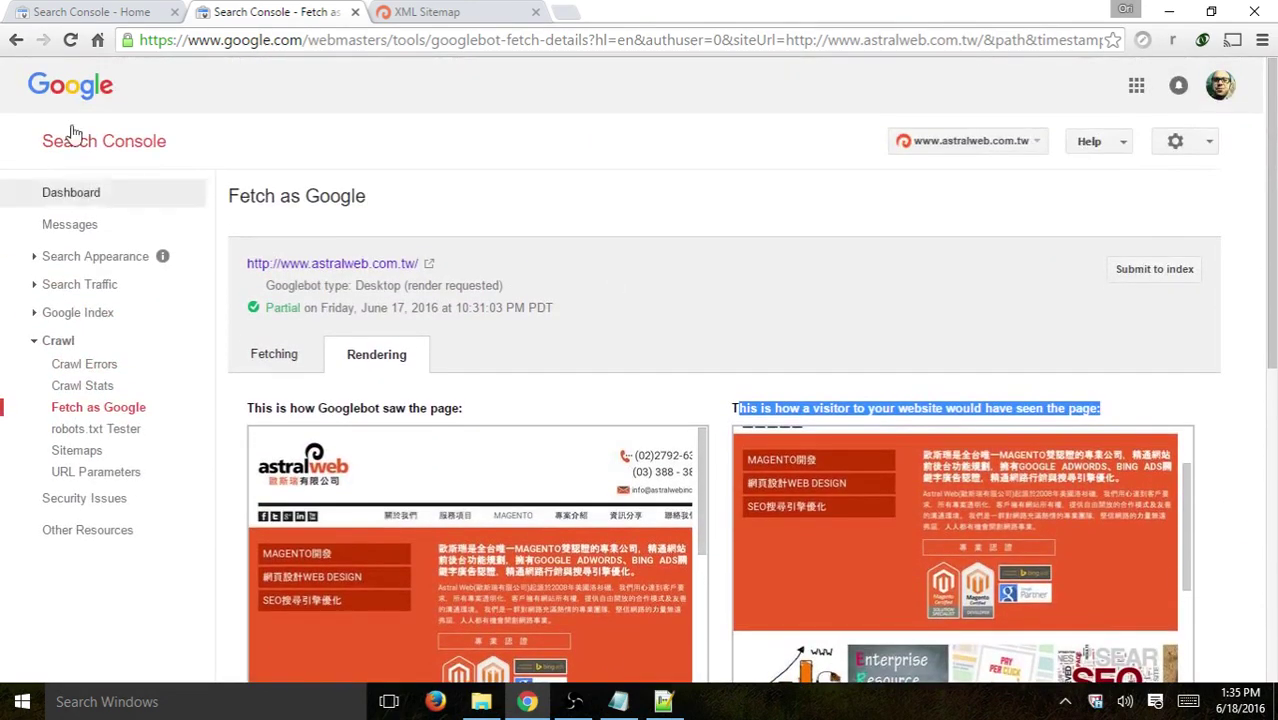
left_click(16, 42)
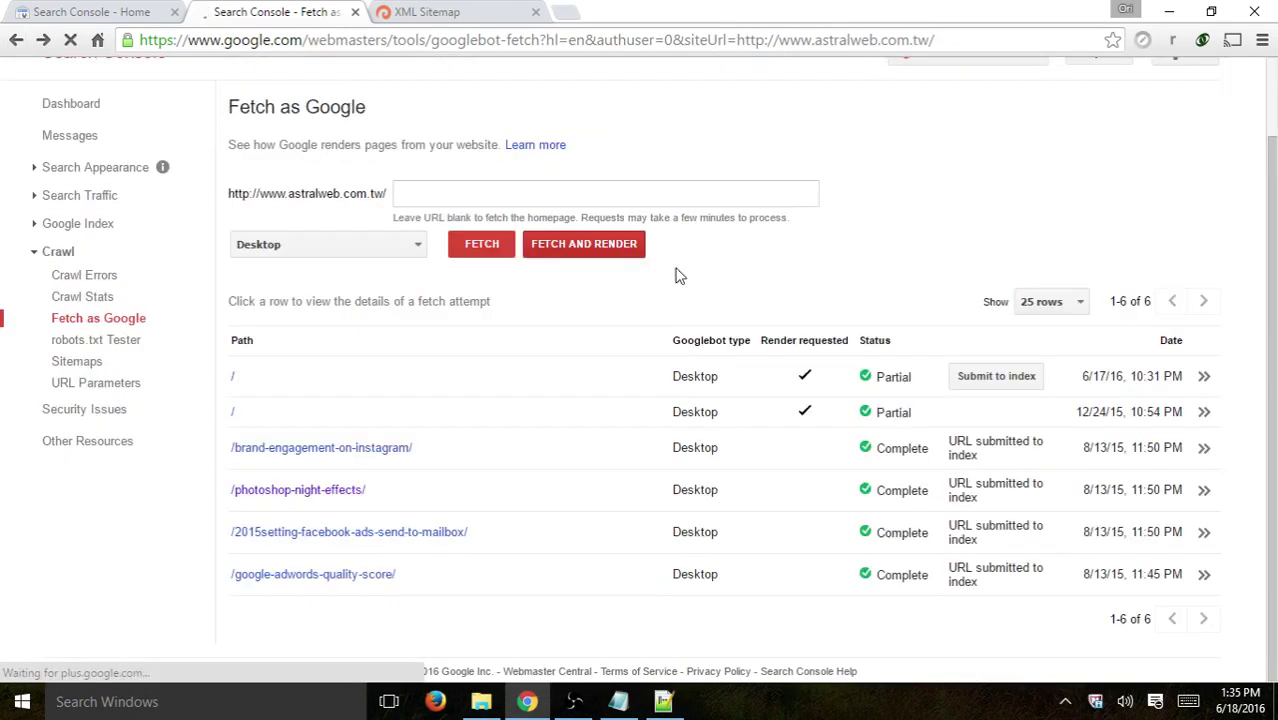